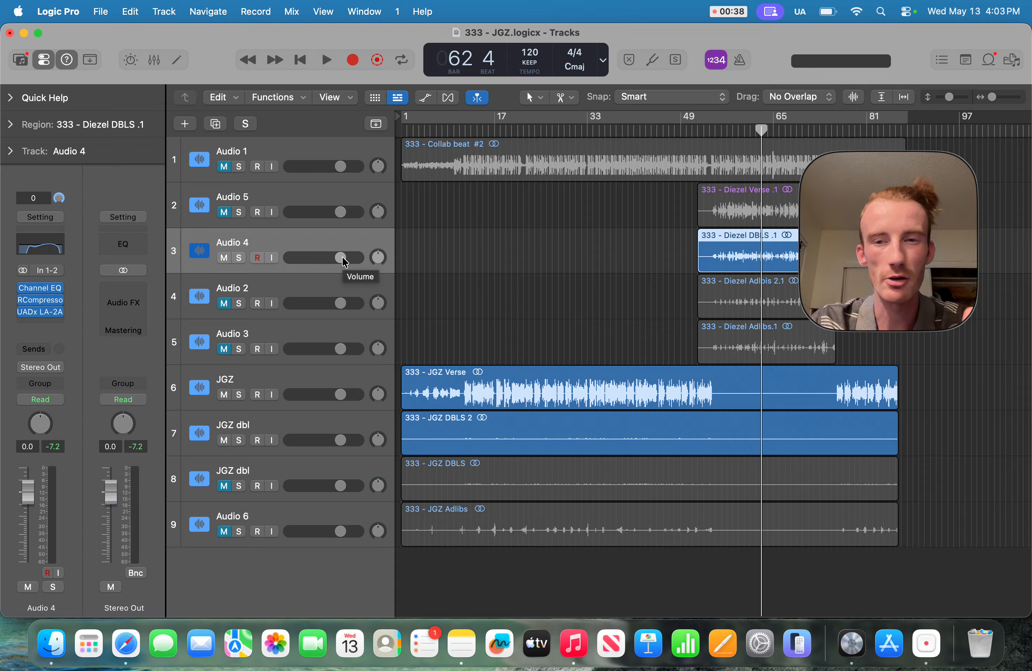
Step: Unmute Audio 5 to check its channel strip, mute it again and unmute Audio 4
left_click_drag(912, 241, 940, 422)
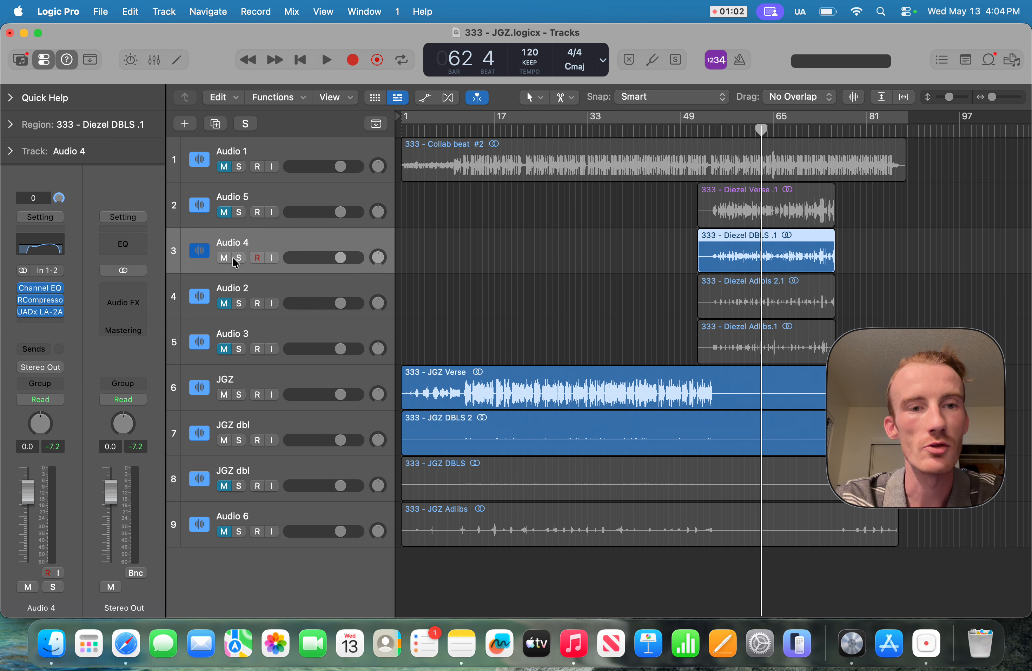
left_click(293, 203)
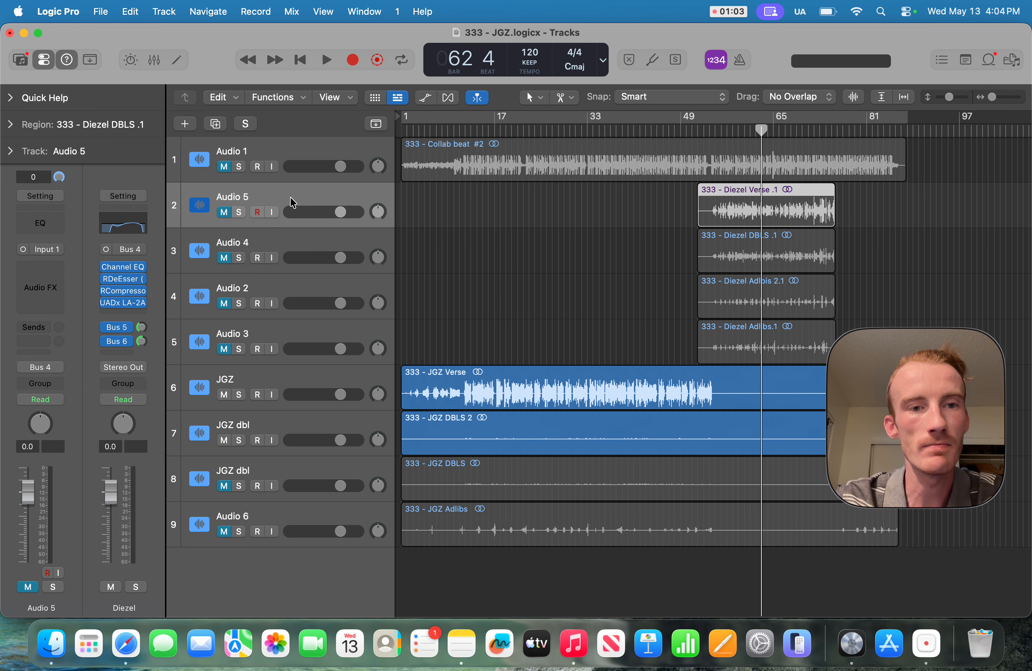
left_click(224, 212)
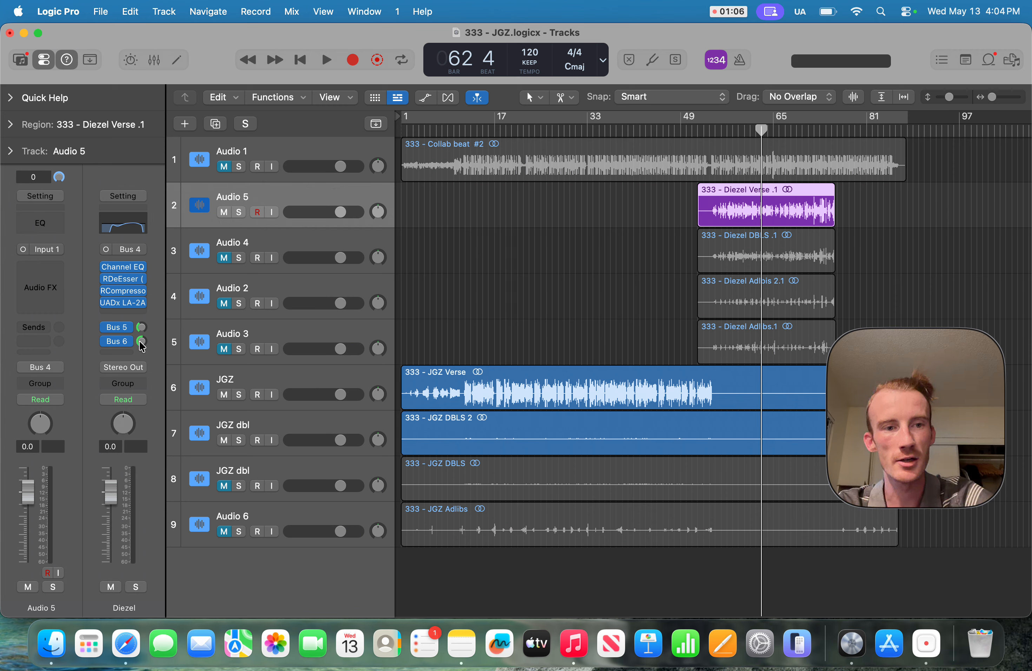
left_click(315, 235)
left_click(224, 212)
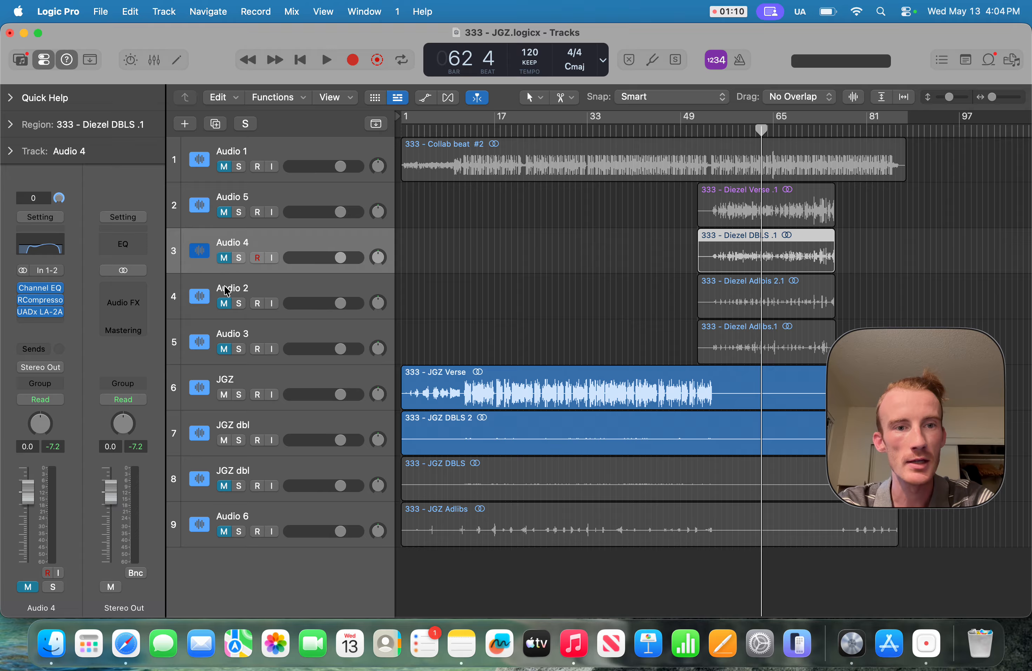
left_click(224, 258)
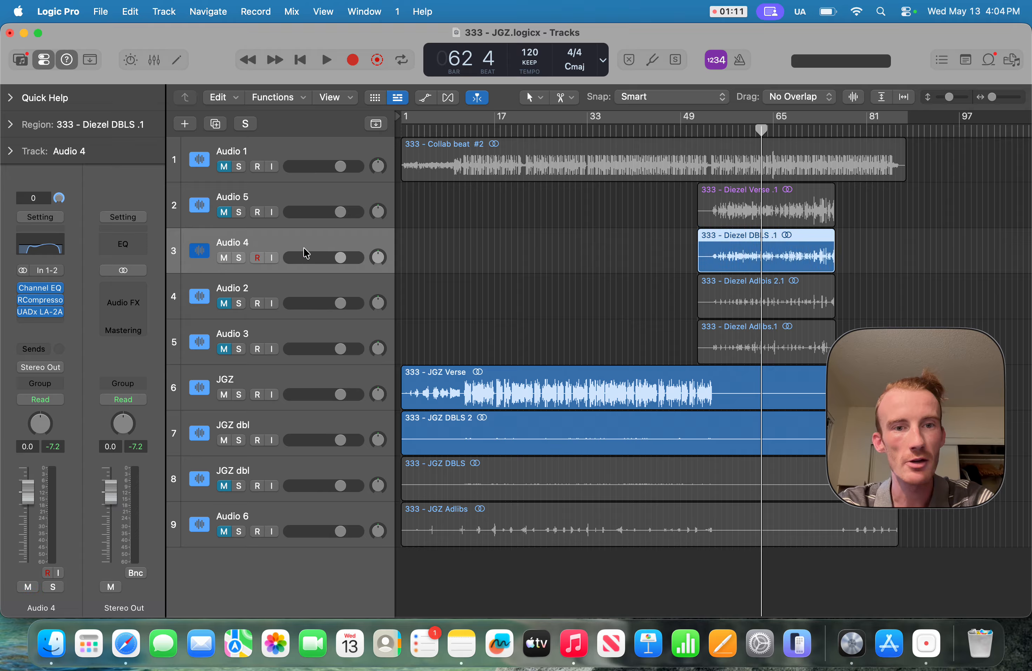
Step: Compare the channel strips of Audio 5 and Audio 4, checking their input format, inserts, sends and output routing
left_click(327, 200)
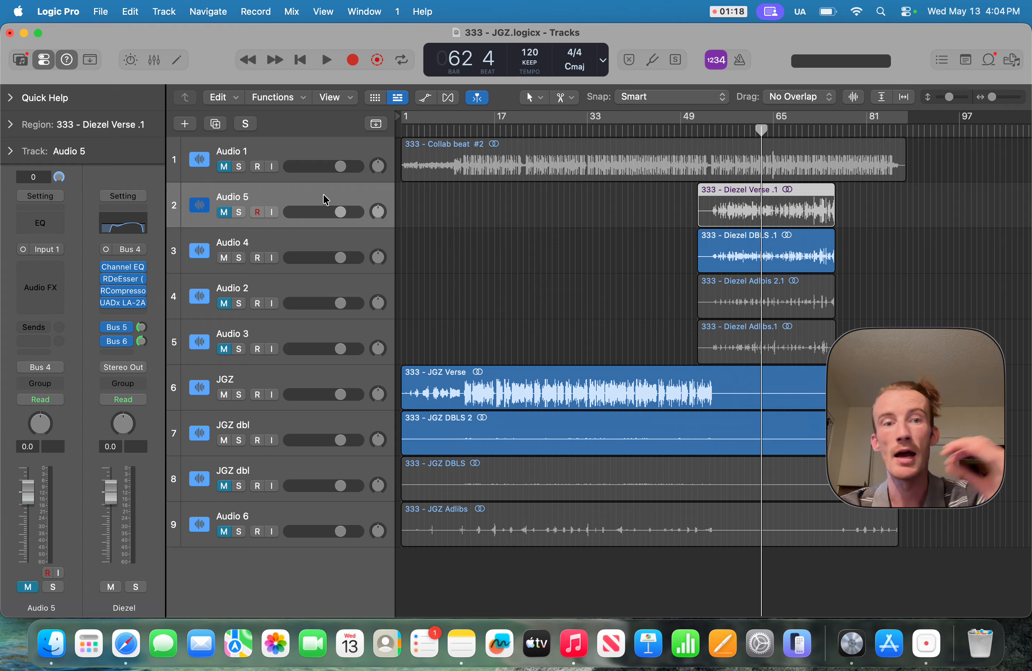
left_click(317, 237)
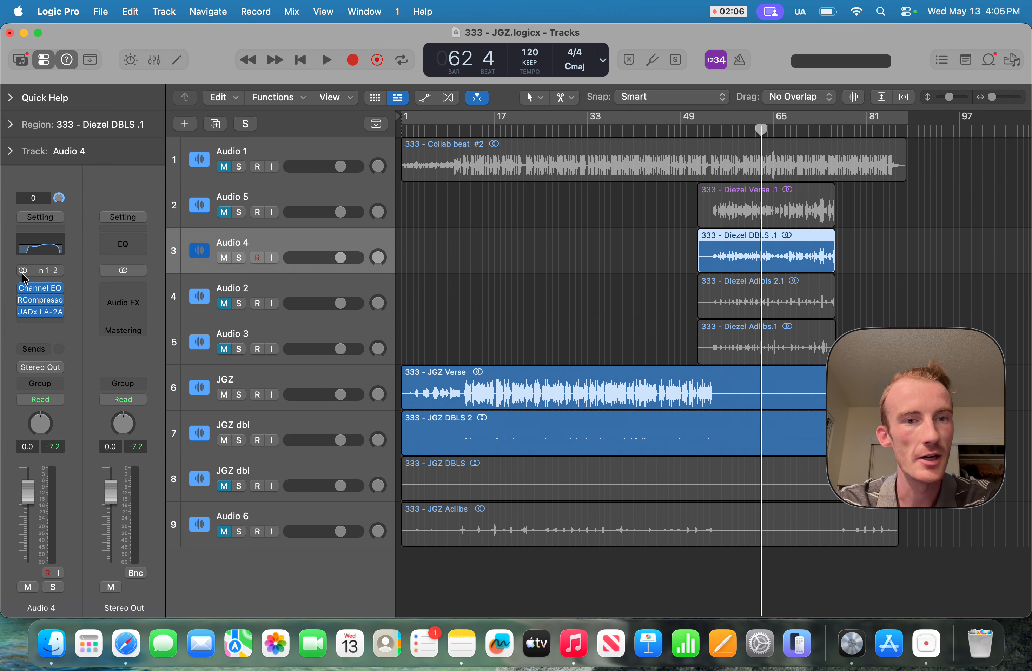
left_click(329, 200)
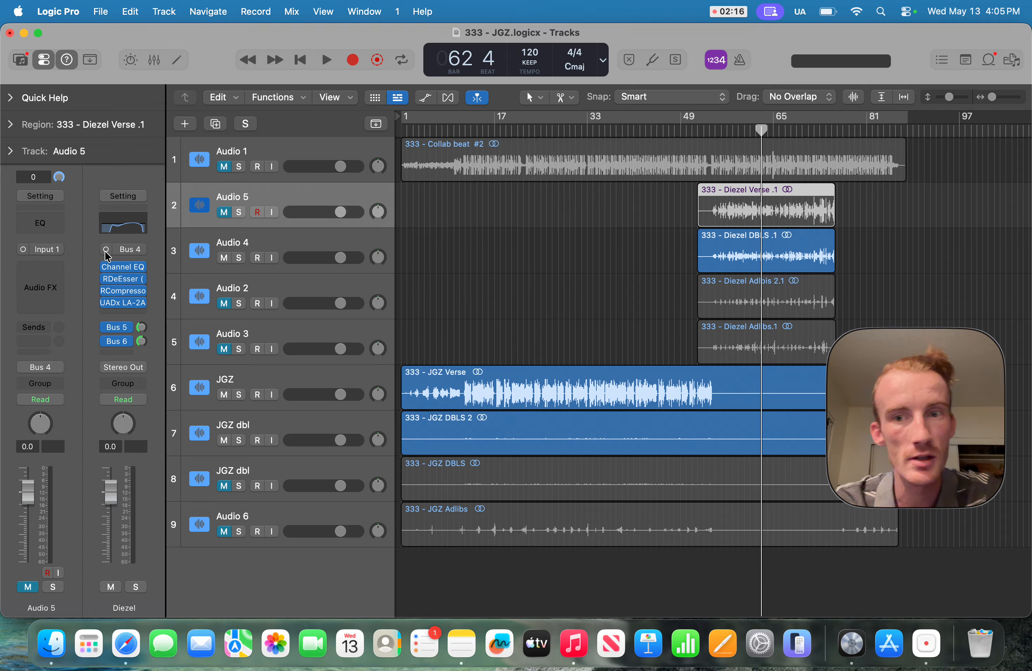
left_click(332, 242)
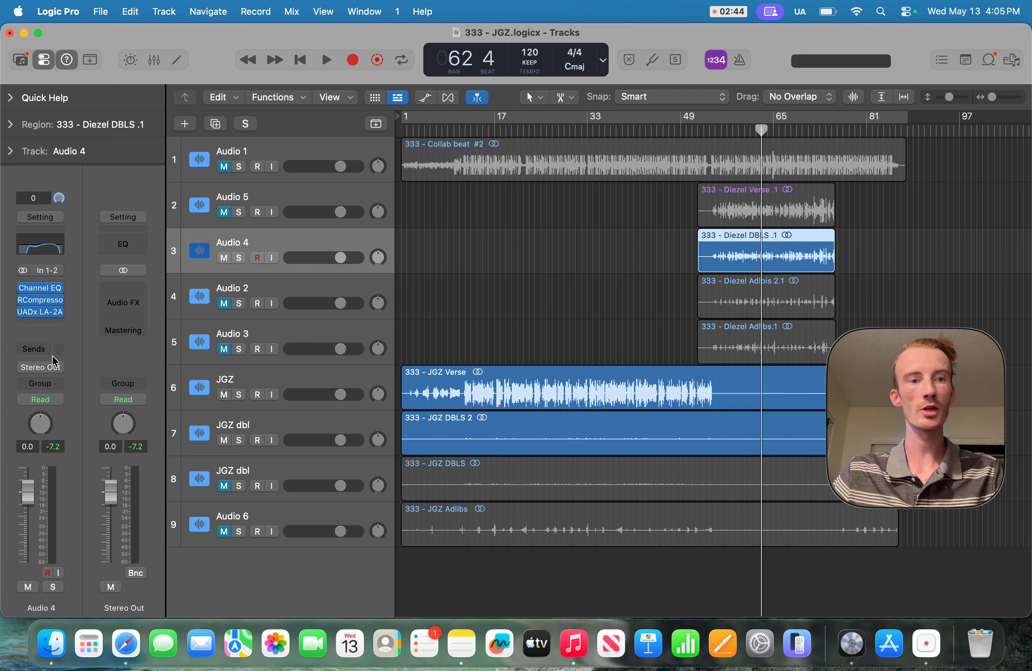
left_click(38, 325)
mouse_move(38, 325)
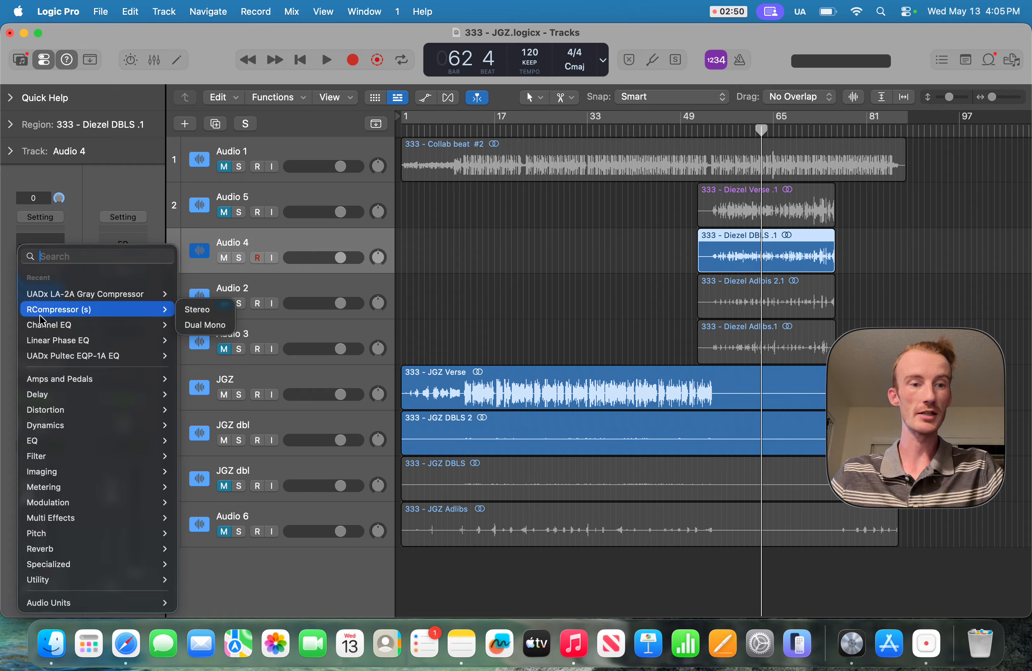
mouse_move(31, 448)
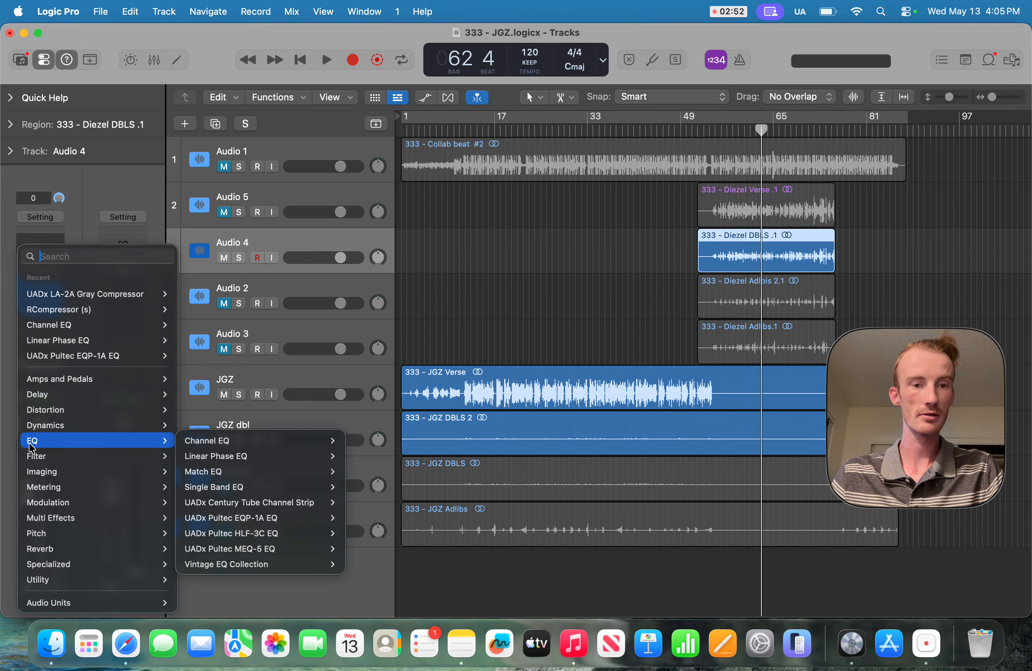
left_click(133, 188)
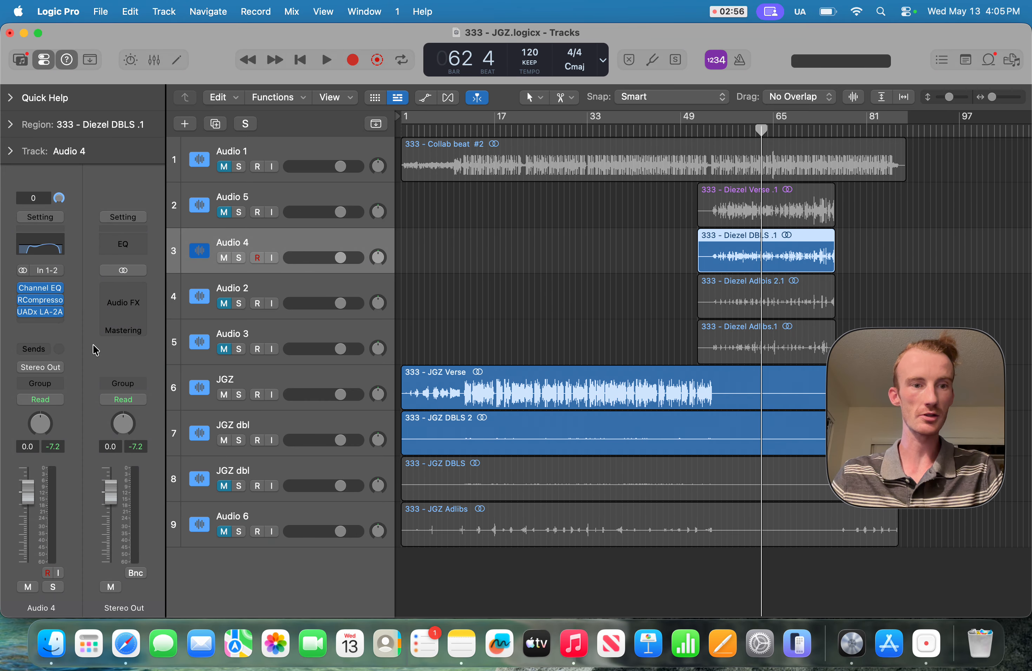
Step: Insert the stereo Waves CLA Vocals (s) plug-in after the LA-2A compressor on Audio 4
left_click(45, 323)
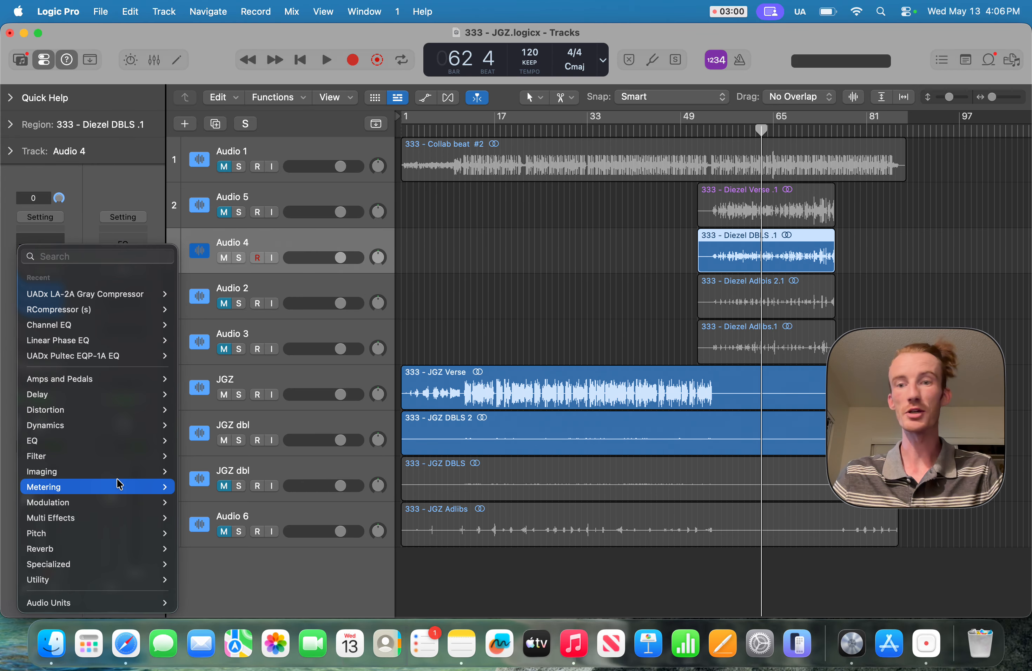
mouse_move(157, 603)
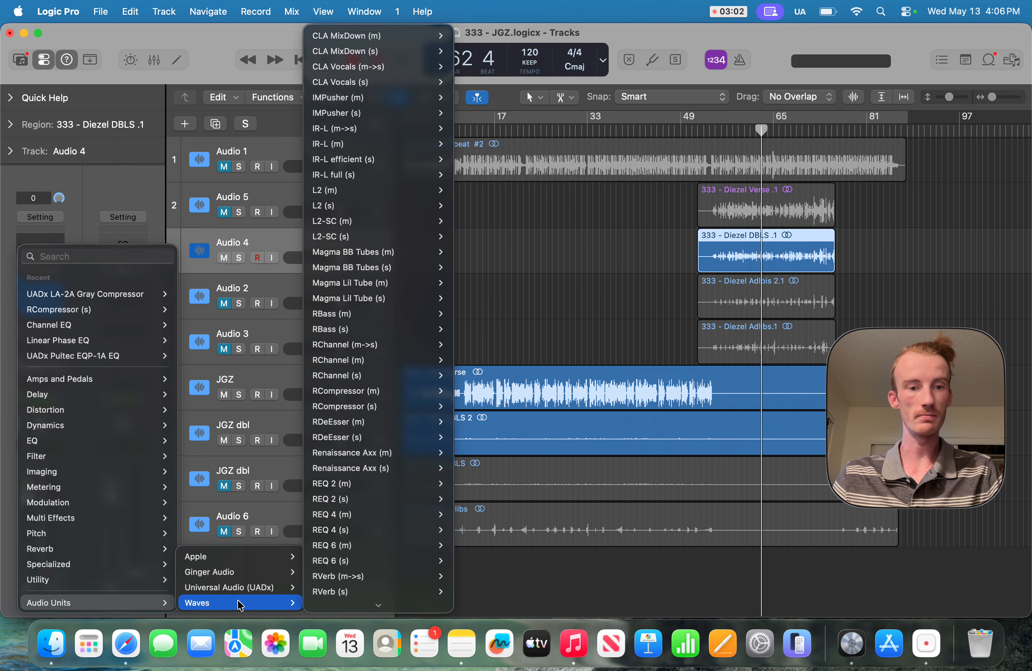
mouse_move(234, 597)
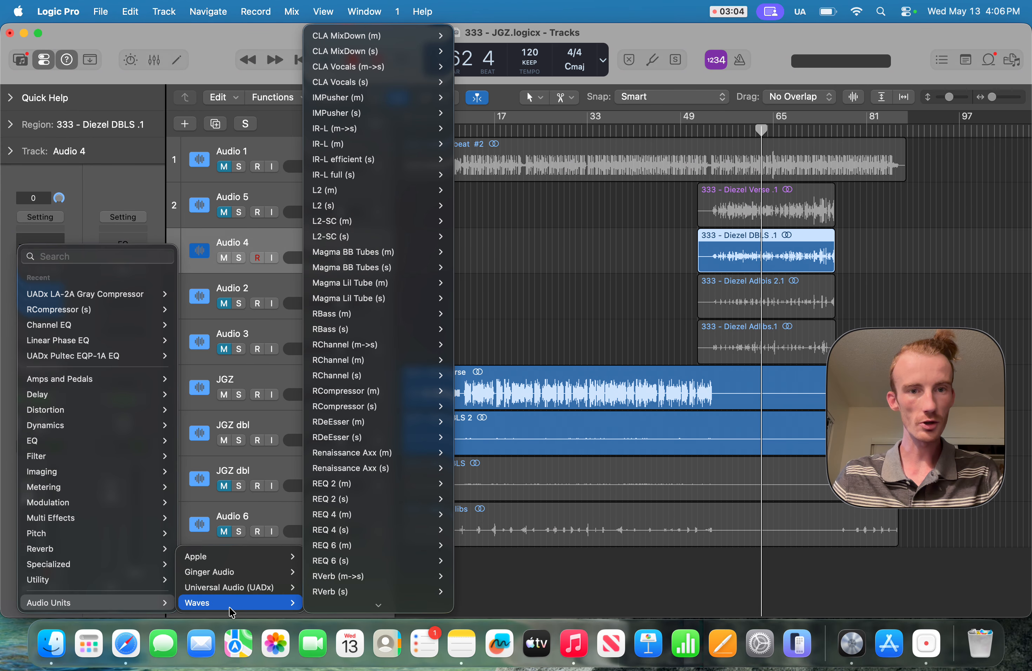
mouse_move(371, 303)
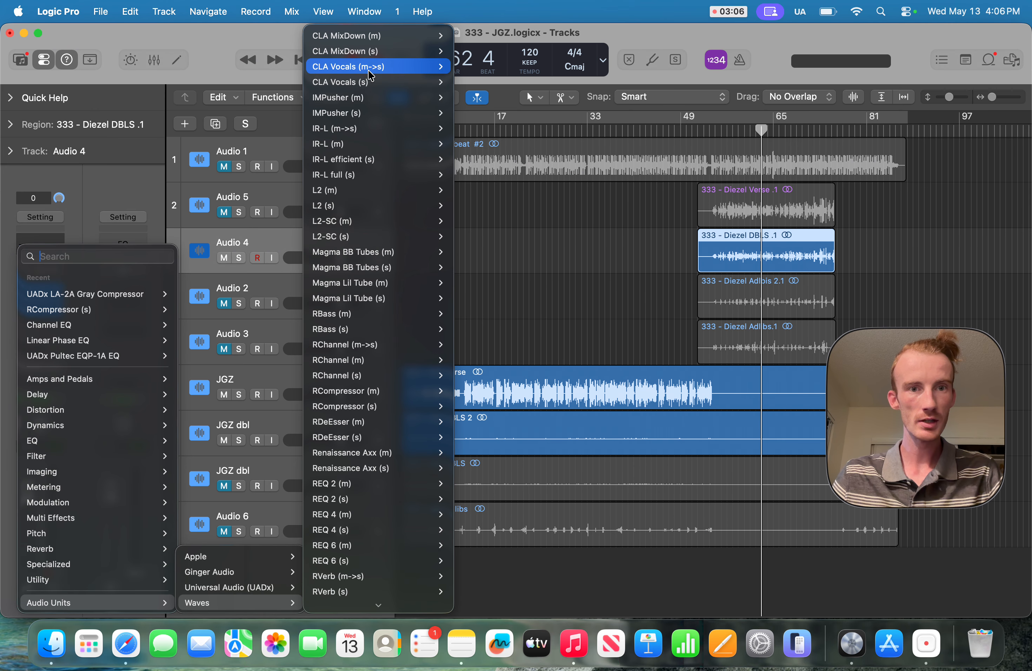
mouse_move(378, 90)
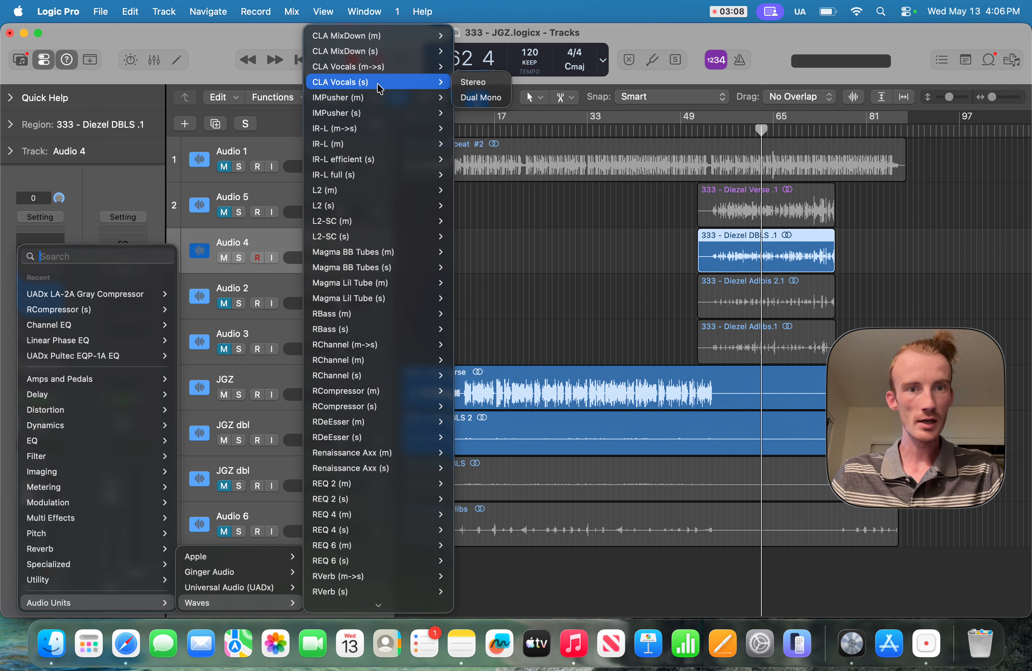
left_click(475, 82)
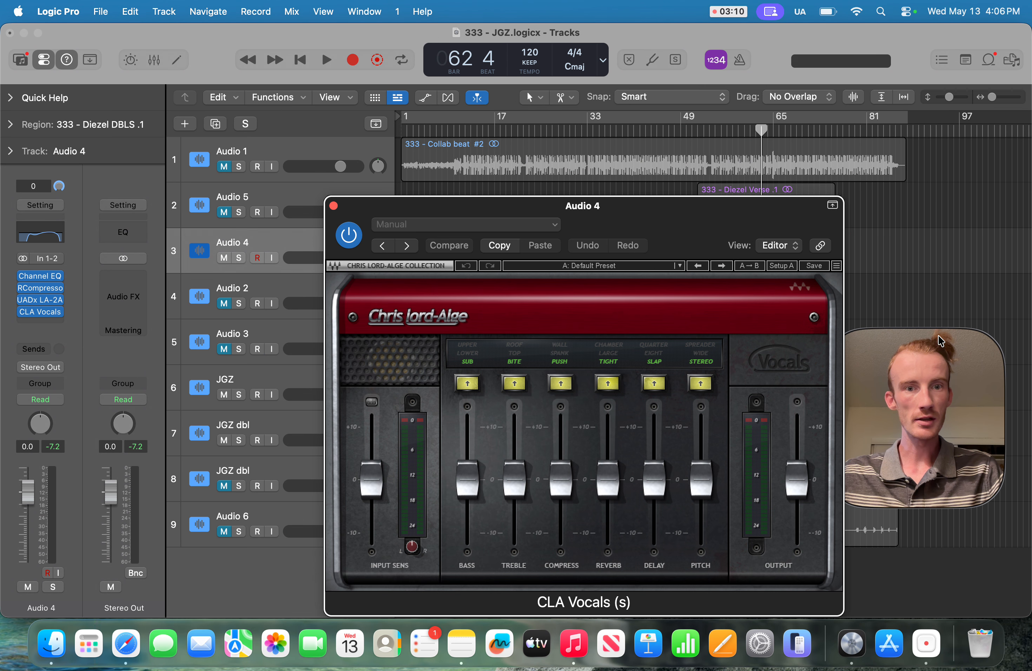
left_click_drag(684, 220, 640, 158)
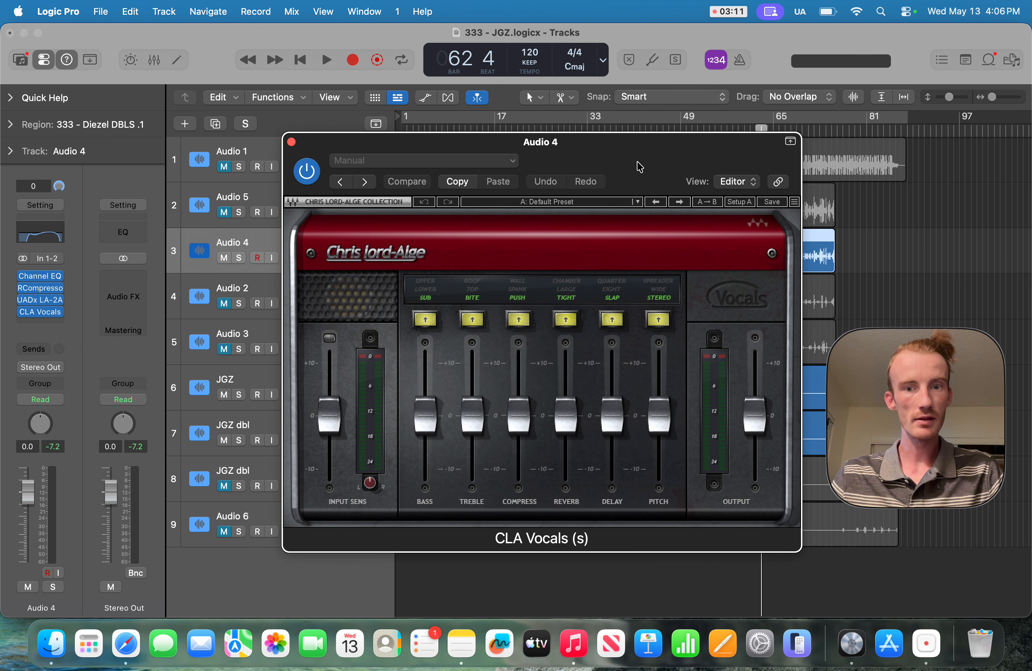
Step: In CLA Vocals, set the delay to Eight, turn the bass off, and set treble to Top and compression to Spank
left_click(612, 297)
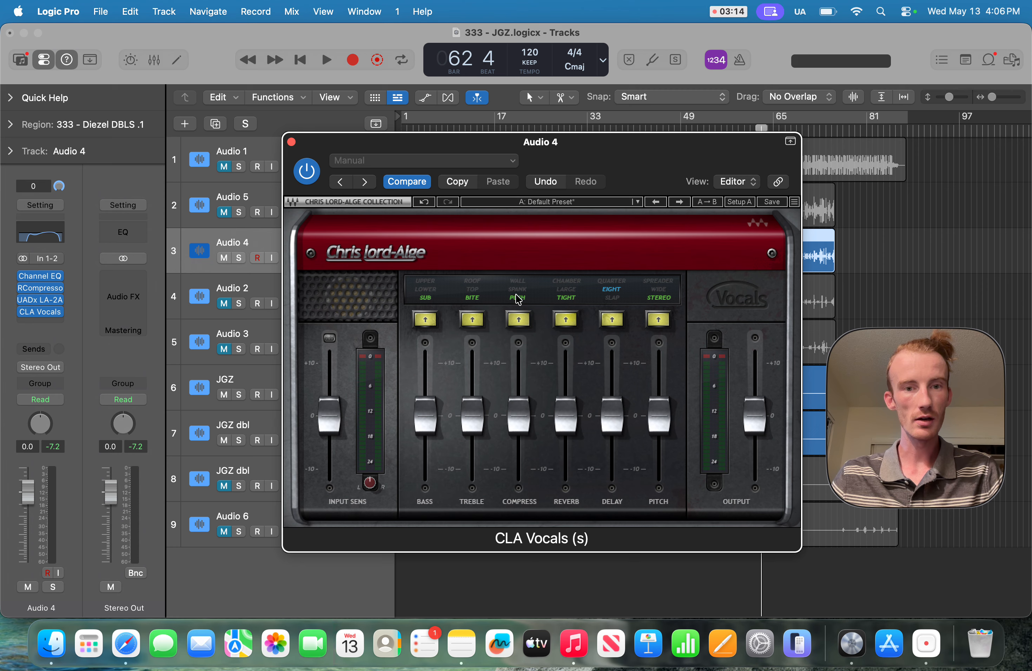
left_click(426, 298)
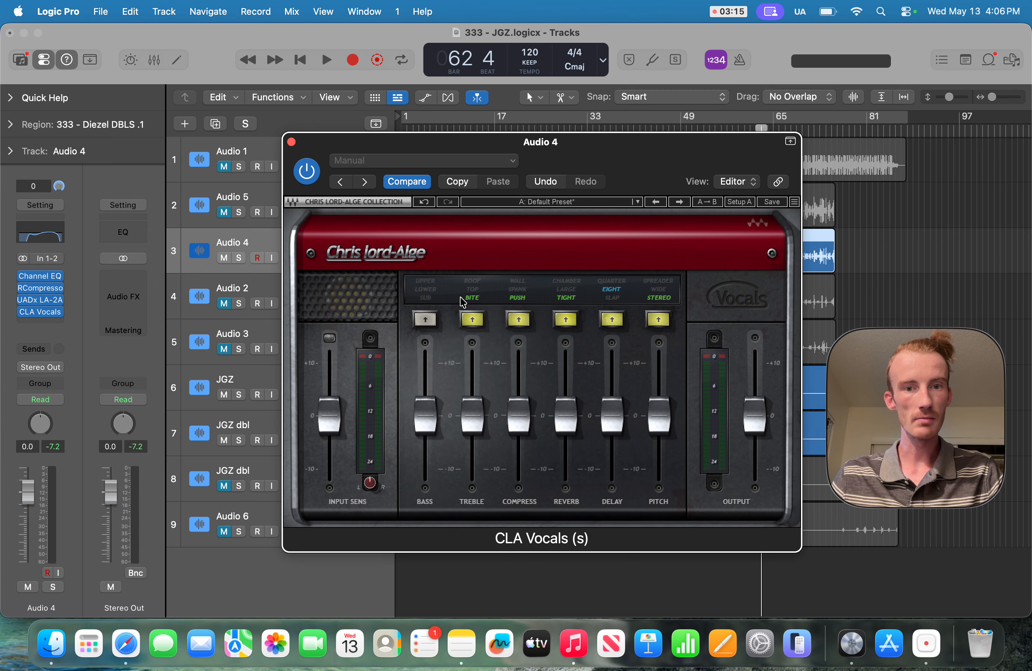
left_click(480, 298)
left_click(517, 297)
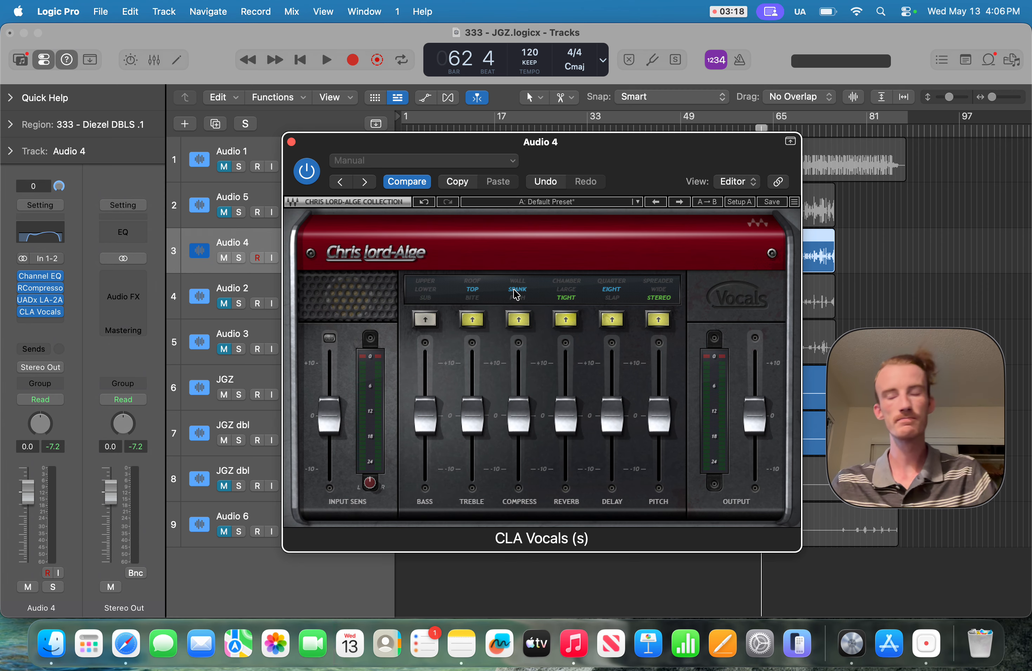
Step: Examine the CLA Vocals settings on the Bus 5 reverb channel in the mixer
left_click_drag(668, 165, 712, 332)
left_click(300, 199)
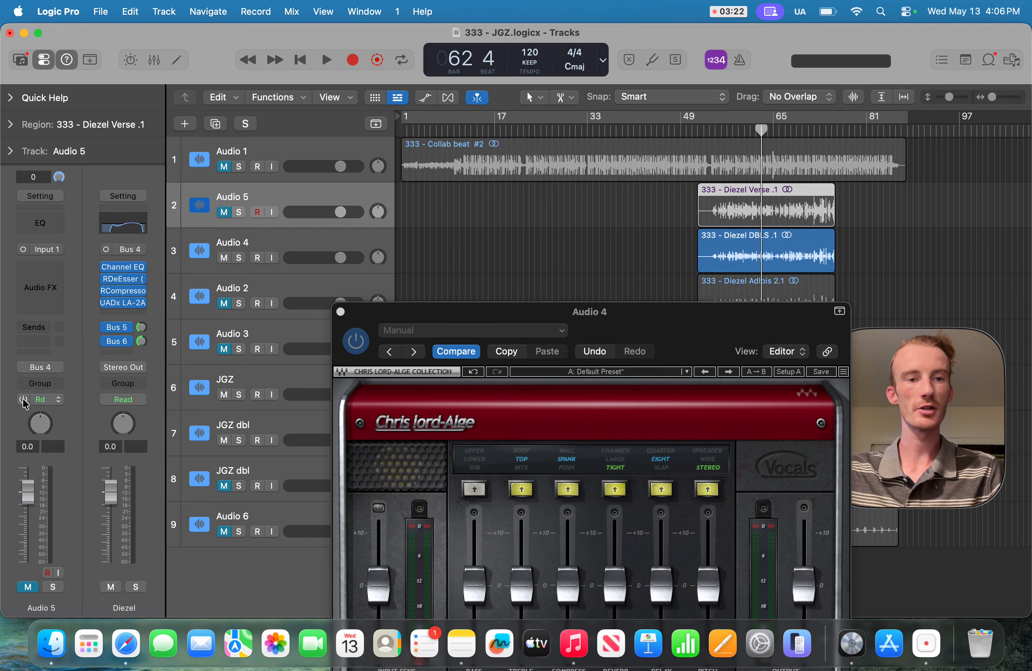
key("x")
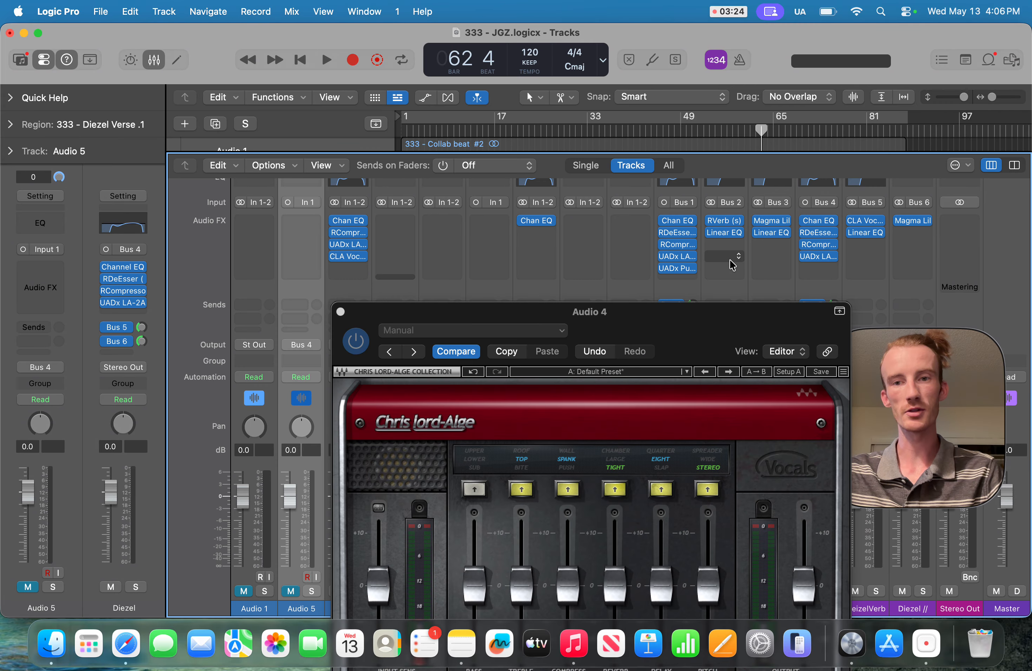
left_click(868, 223)
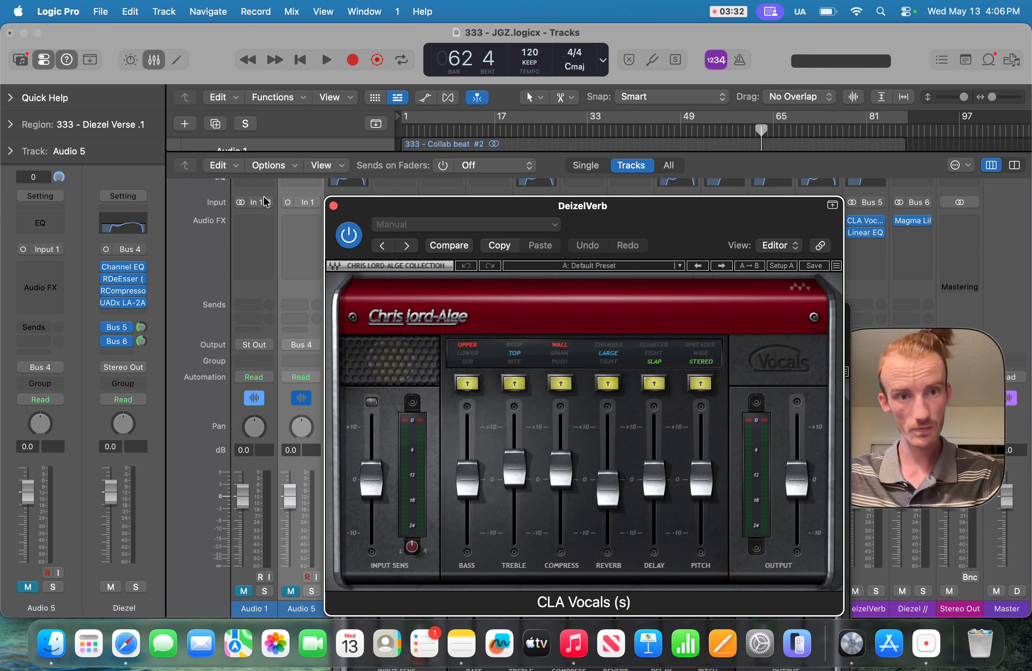
left_click(334, 205)
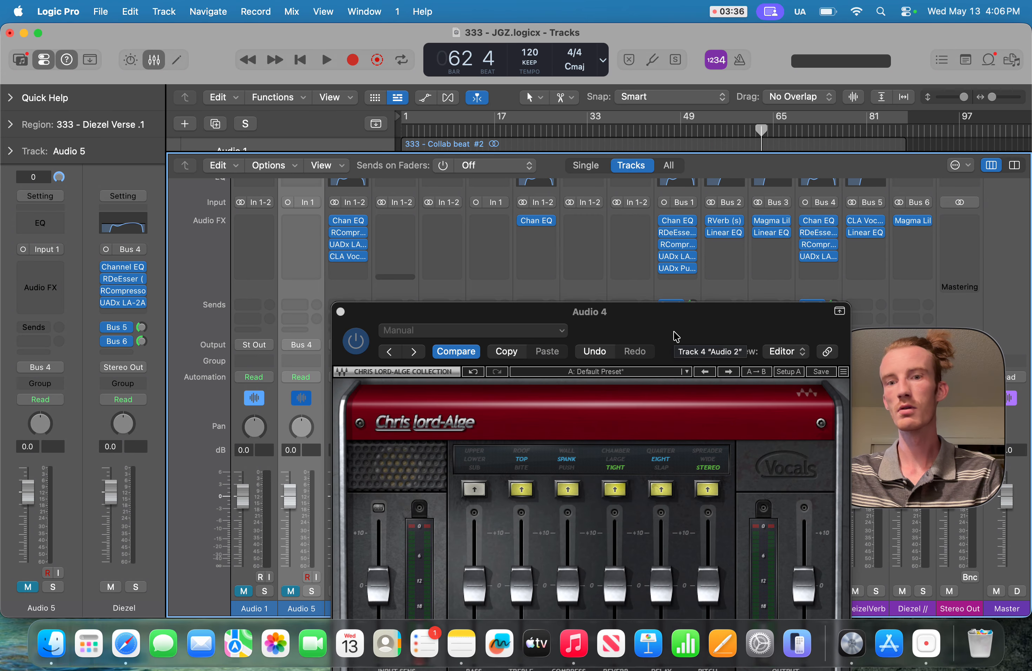
Step: In Audio 4's CLA Vocals, set compression to Wall, reverb to Chamber and pitch to Spreader, then close the mixer
left_click_drag(676, 336, 675, 234)
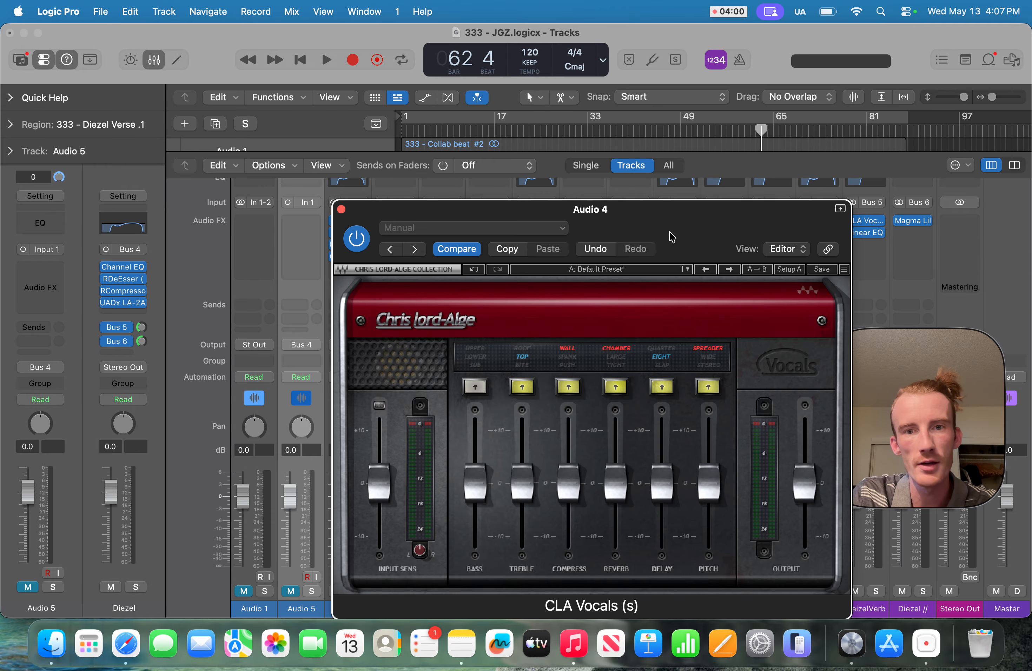
left_click_drag(696, 222, 651, 354)
key("x")
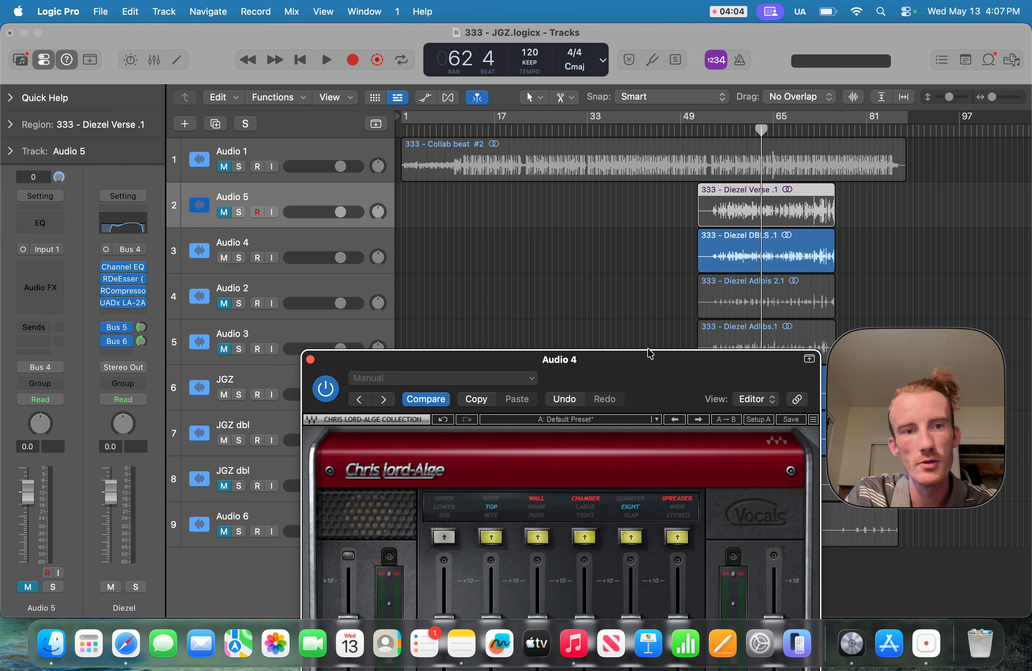
Step: Play a short passage of Audio 4's doubles from near the start of the region to hear CLA Vocals
left_click(275, 241)
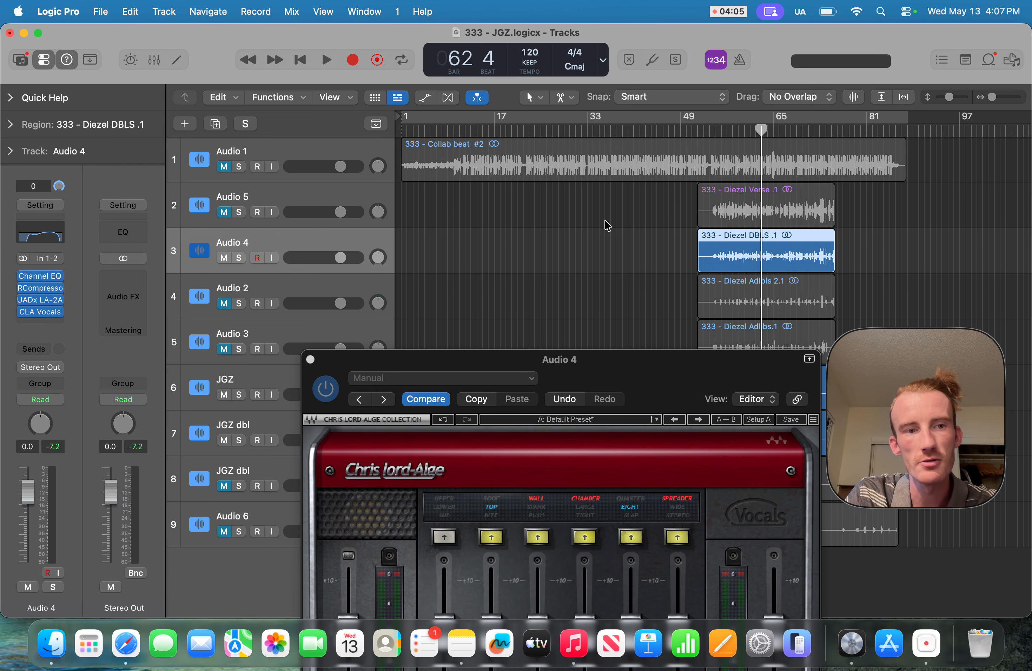
left_click(726, 130)
key("space")
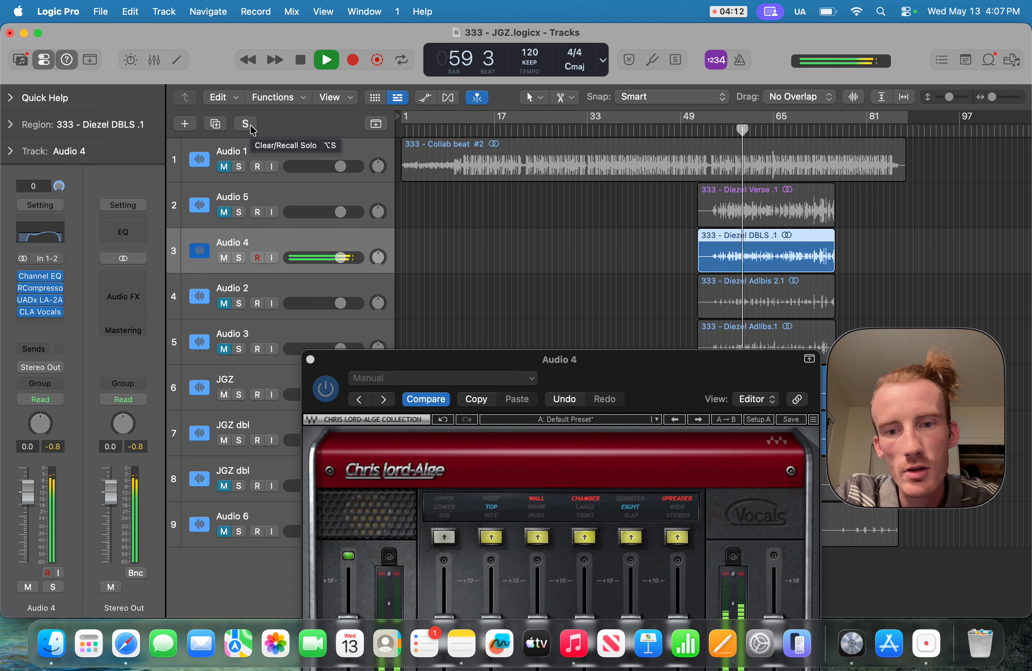
key("space")
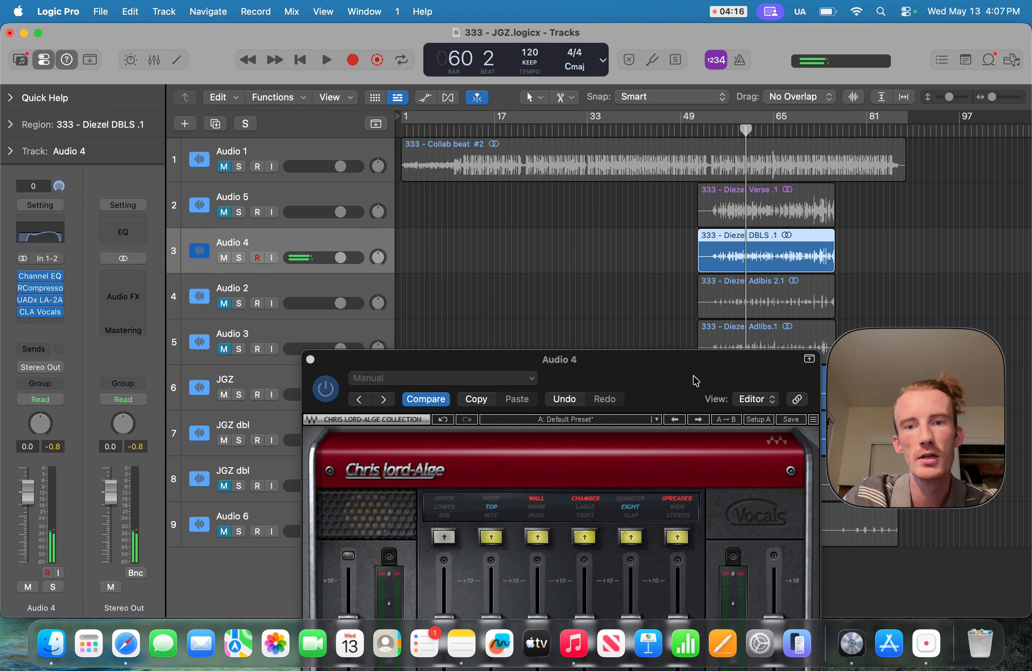
Step: Lower the reverb fader in Audio 4's CLA Vocals a little below 0 and play the doubles again
left_click_drag(655, 382, 633, 245)
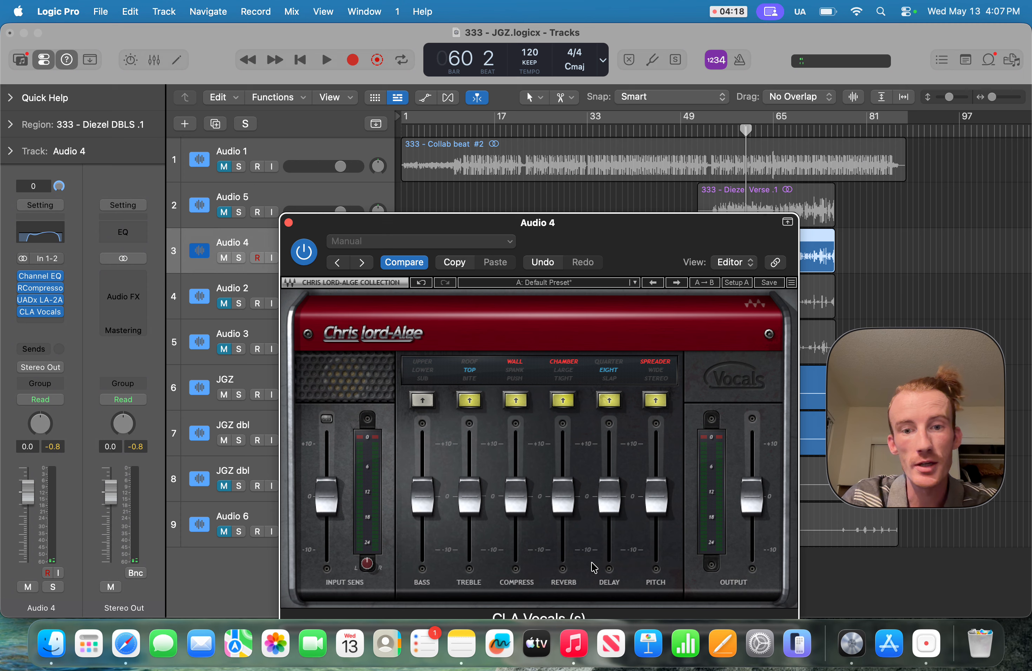
mouse_move(557, 500)
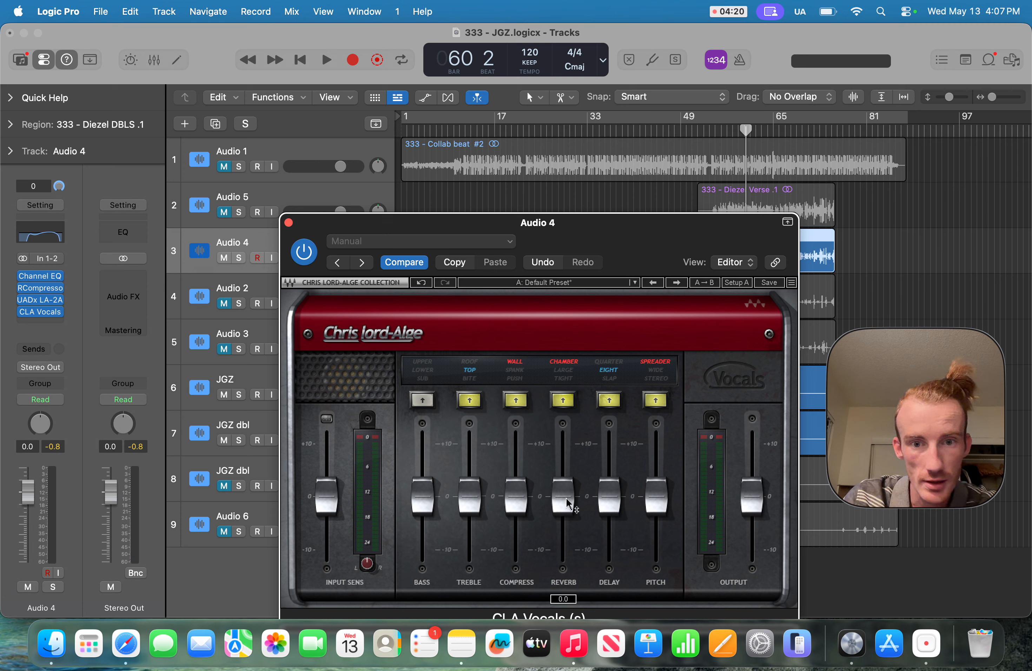
left_click_drag(567, 503, 565, 522)
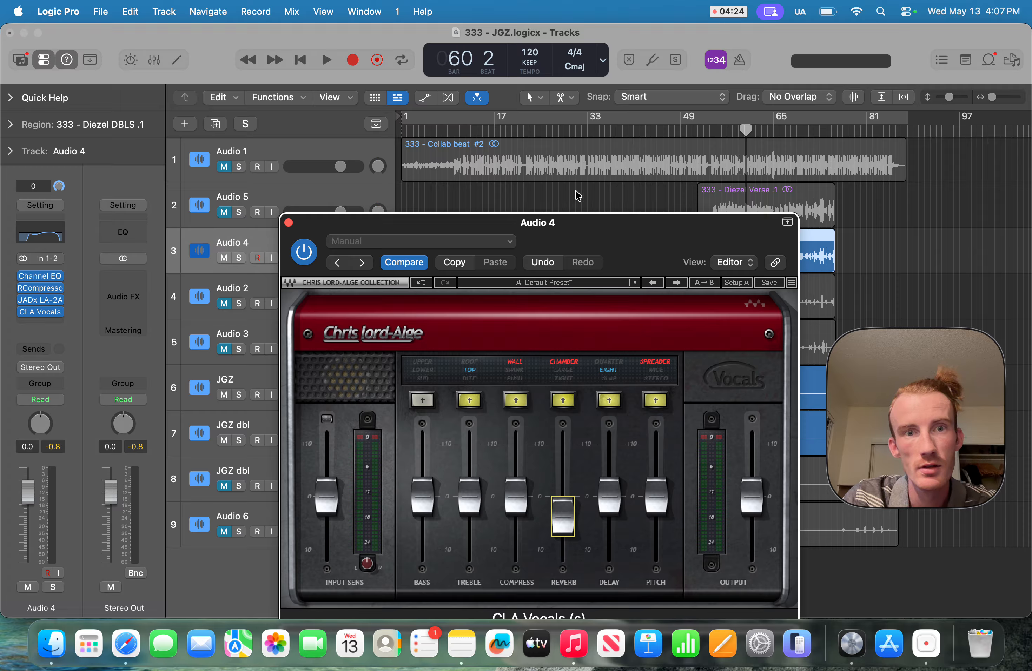
key("space")
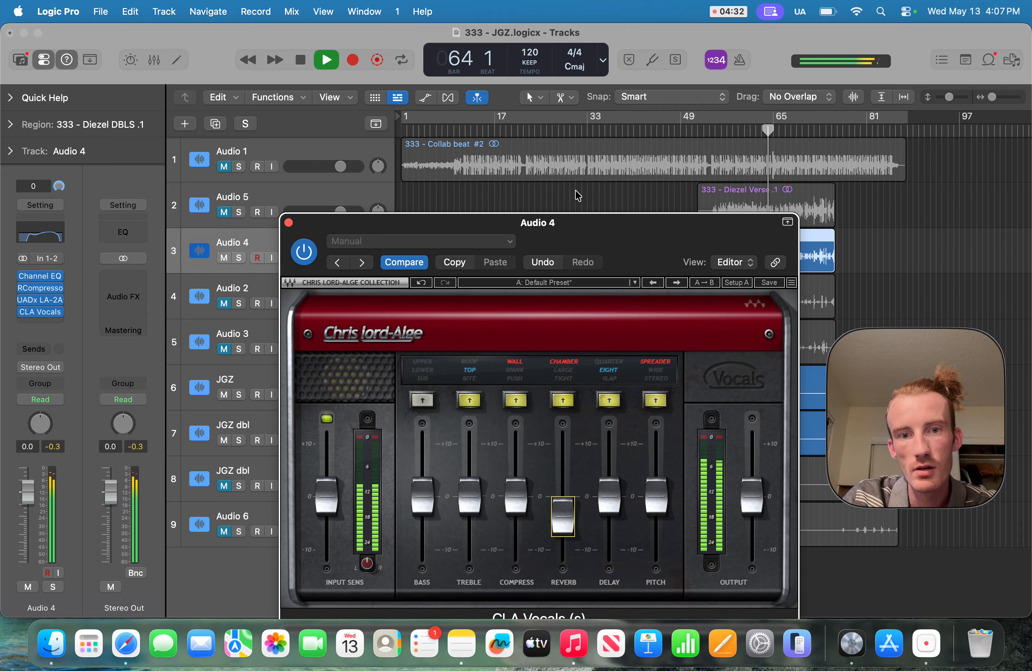
Step: Stop playback, close CLA Vocals and add a Linear Phase EQ after it on Audio 4
key("space")
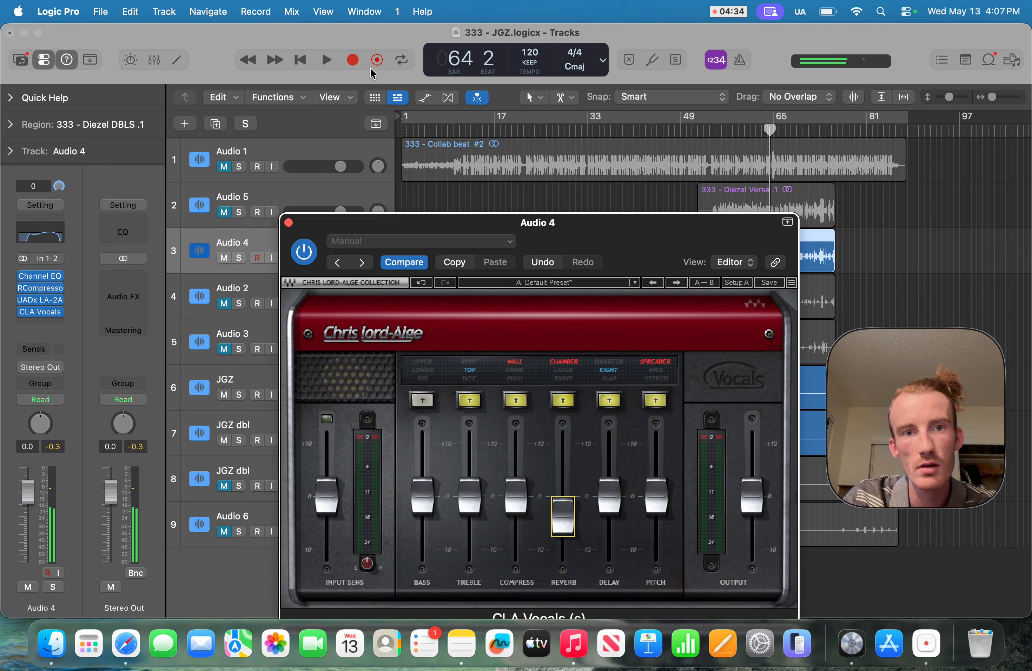
left_click(288, 223)
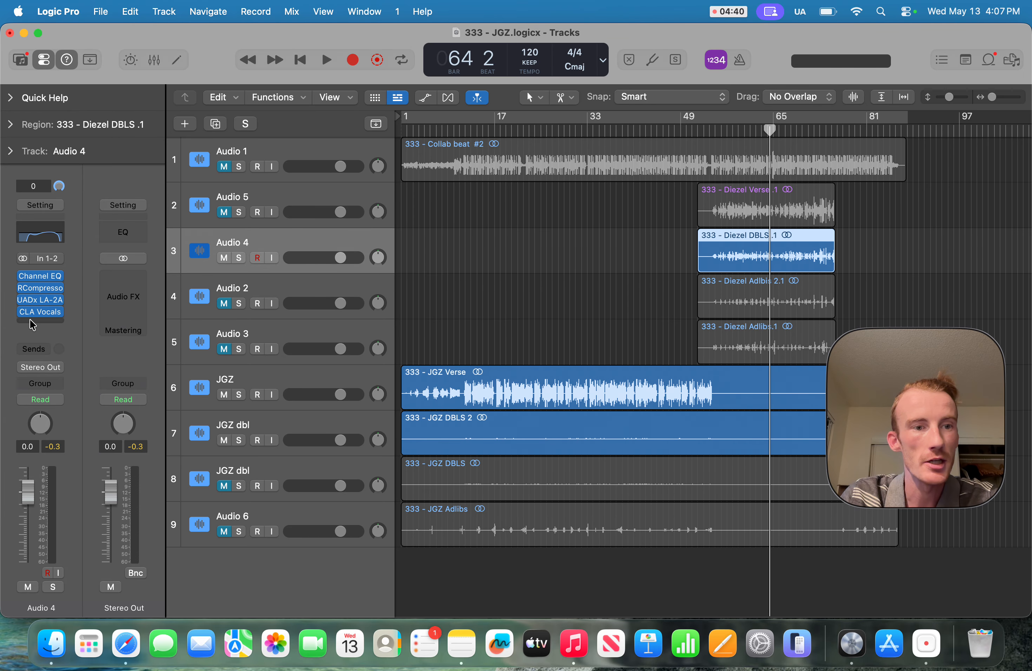
left_click(40, 324)
mouse_move(100, 440)
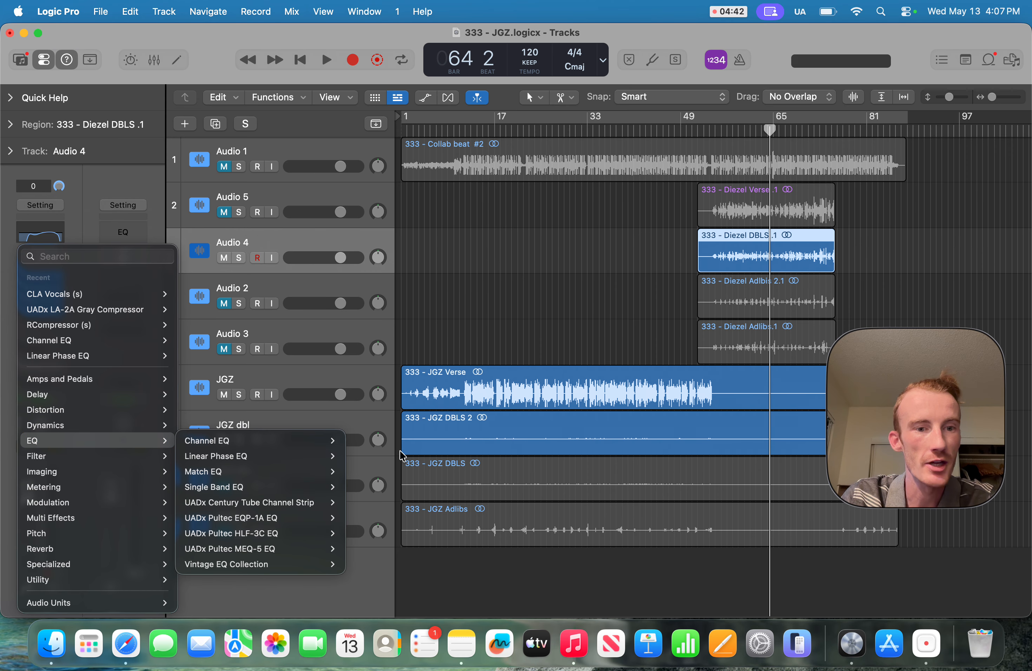
mouse_move(267, 465)
left_click(372, 457)
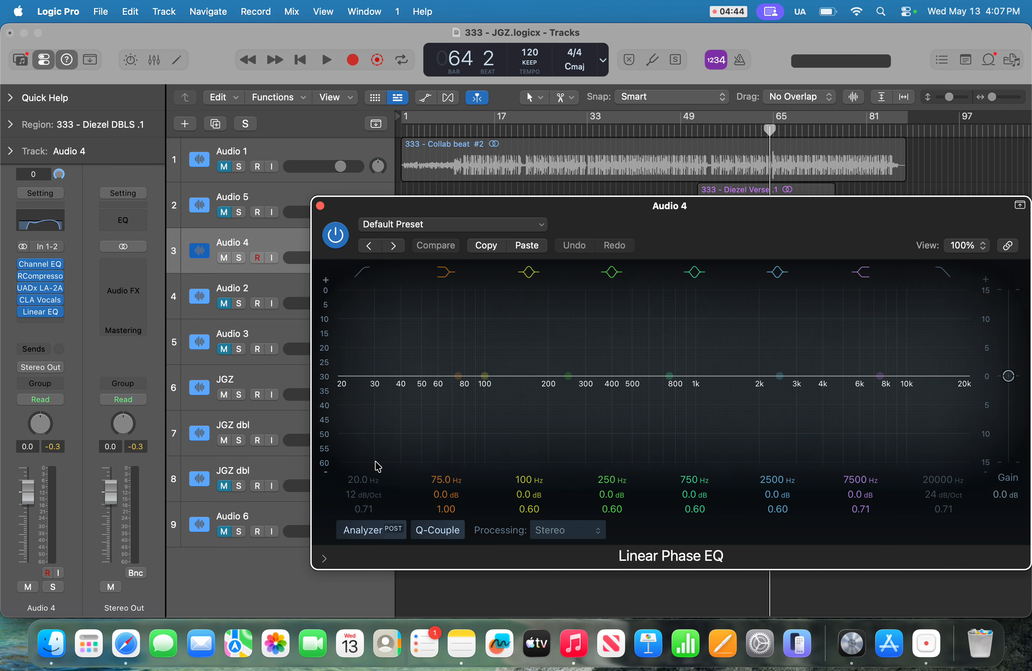
Step: Set the Linear Phase EQ to Mid Only with a broad 750 Hz cut of -4.0 dB at Q 0.15, then close it
left_click_drag(738, 215, 622, 133)
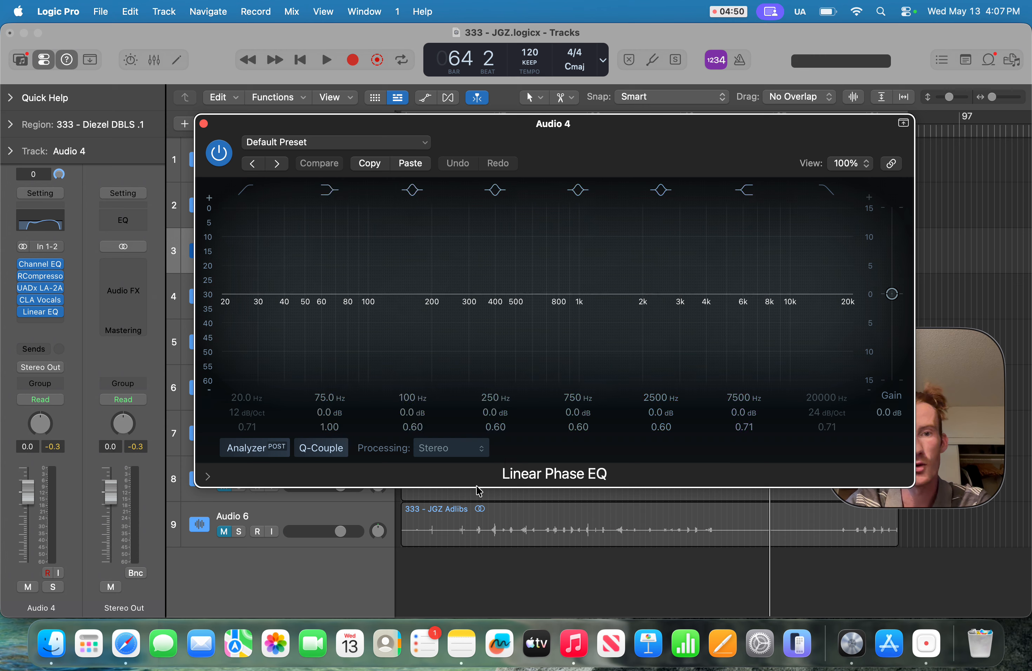
left_click(478, 449)
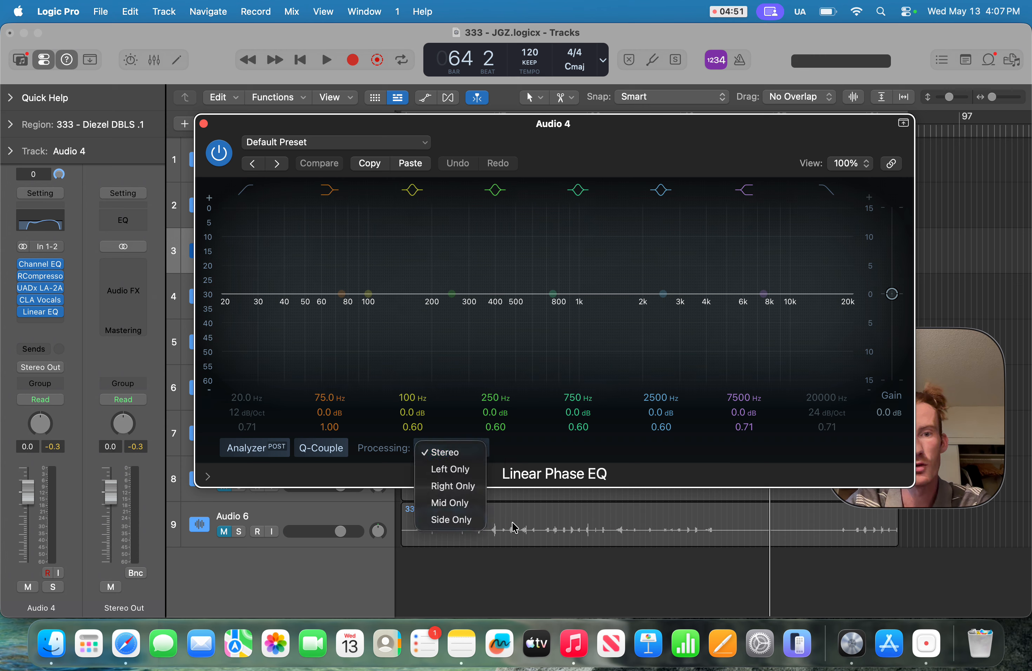
left_click(462, 505)
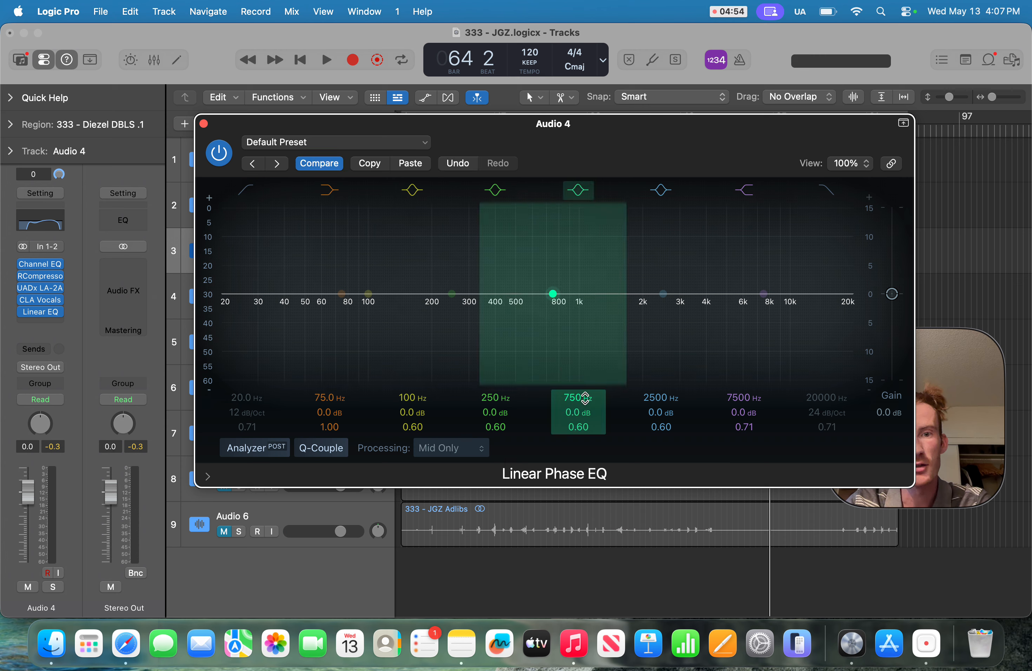
mouse_move(583, 414)
left_mouse_down()
mouse_move(590, 428)
mouse_move(586, 414)
left_mouse_up()
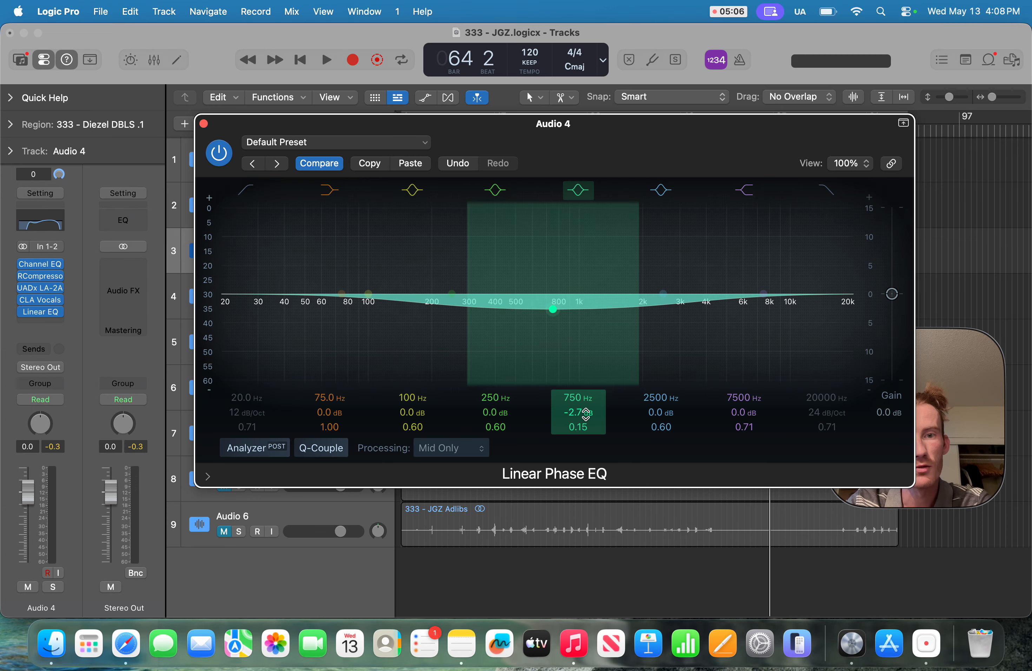
left_click_drag(586, 415, 586, 417)
left_click_drag(602, 129, 617, 199)
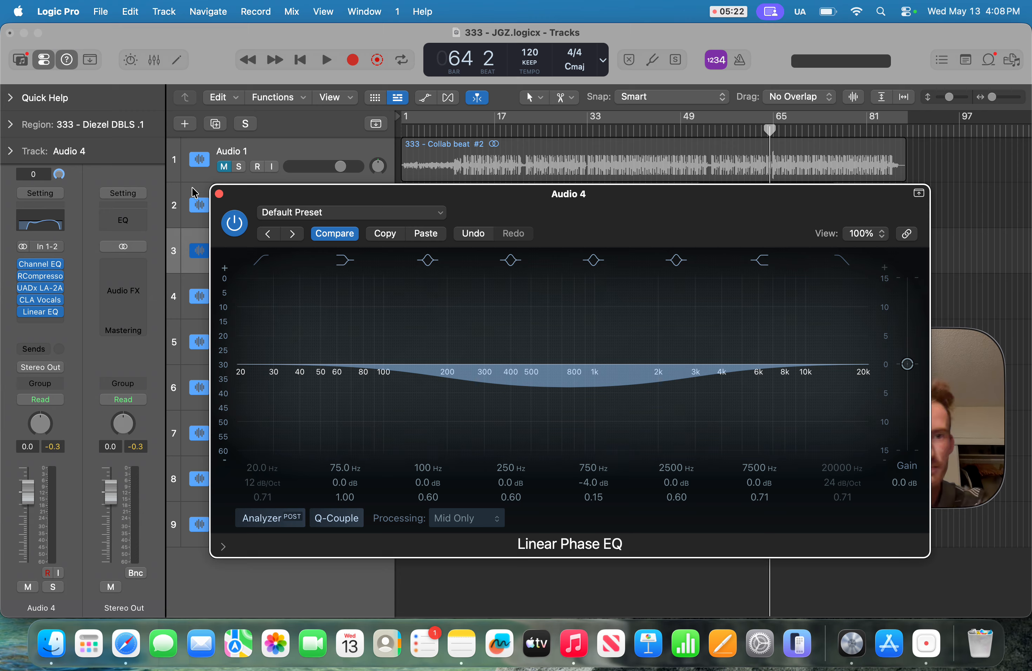
left_click(220, 194)
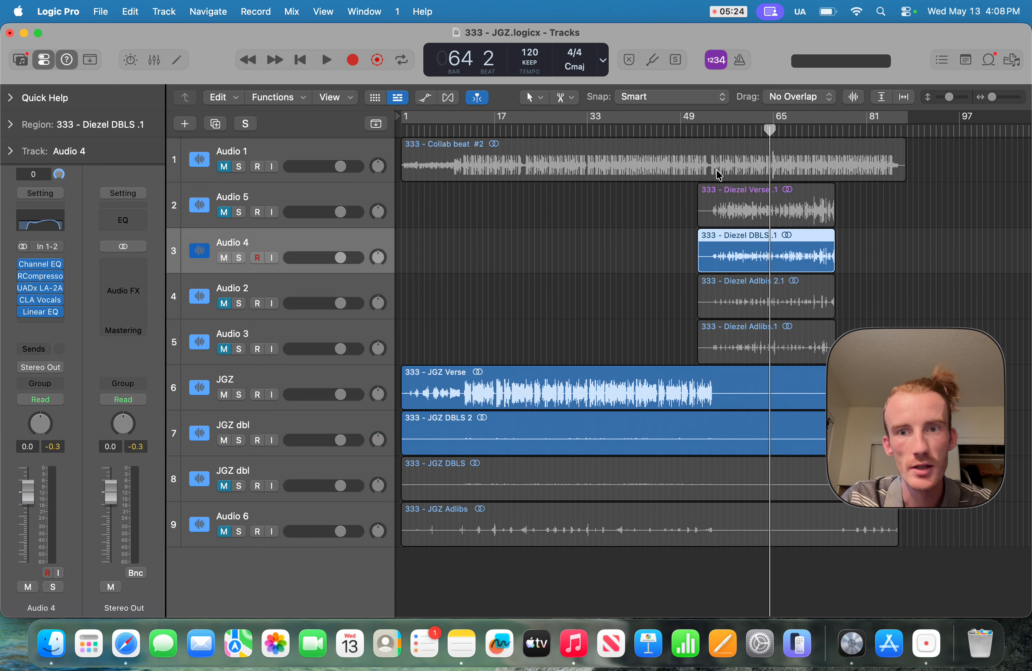
Step: Play Audio 4's doubles briefly from about bar 55 to hear the mid cut
left_click(718, 128)
key("space")
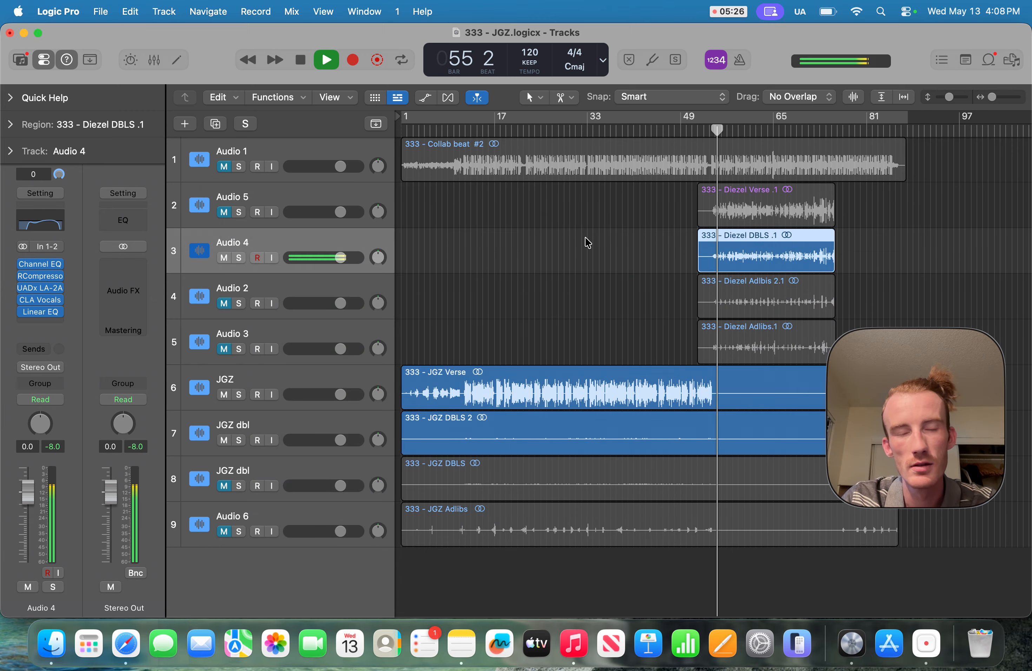
key("space")
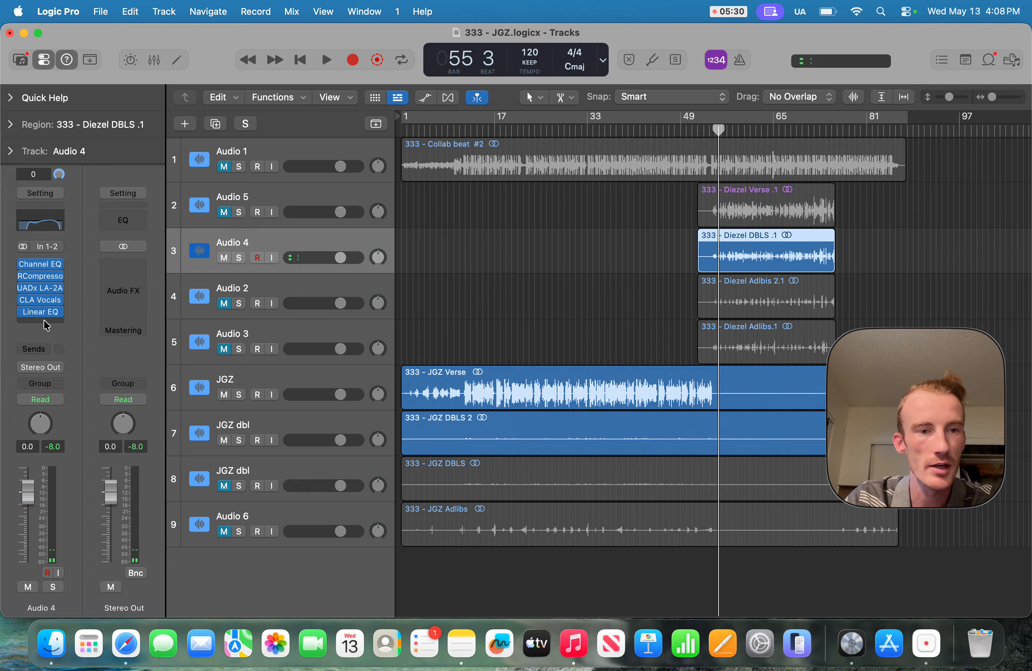
Step: Add the Waves IMPusher (s) plug-in in stereo after the Linear Phase EQ on Audio 4
left_click(46, 323)
mouse_move(88, 605)
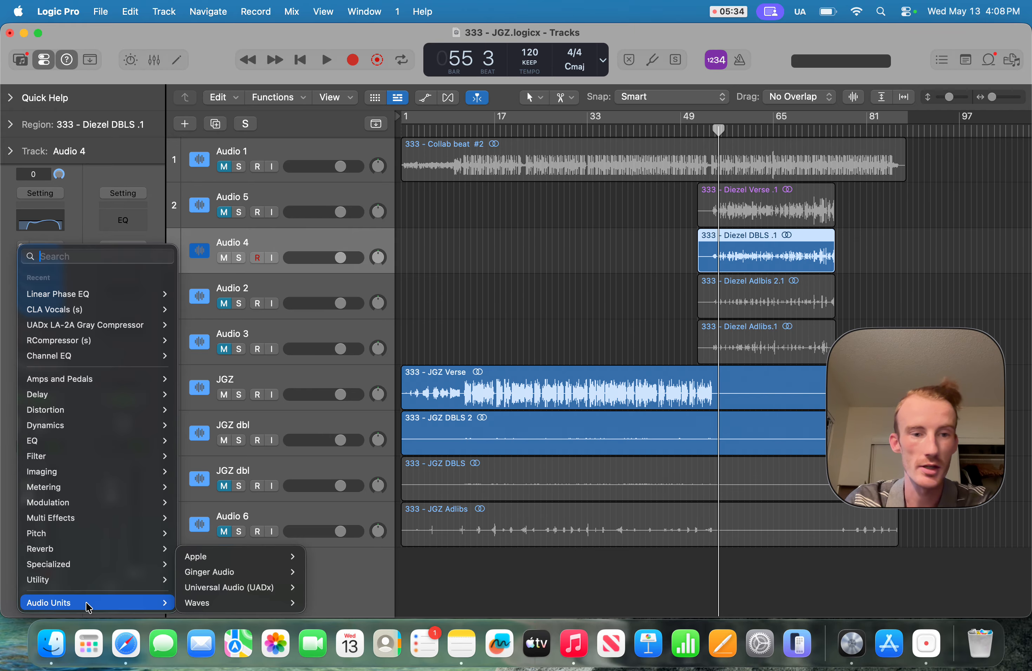
mouse_move(279, 603)
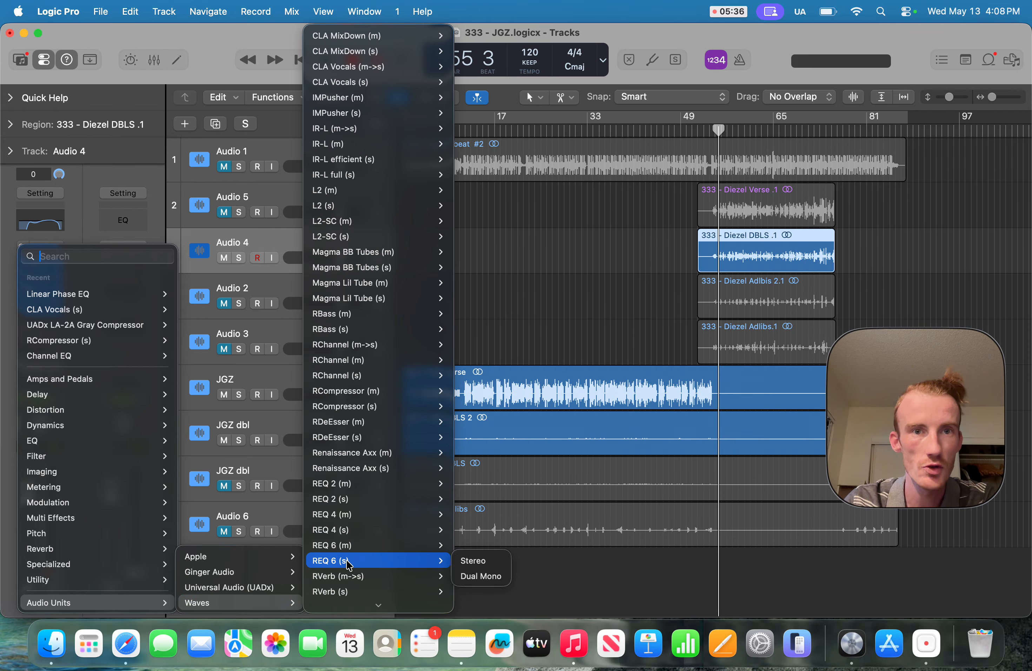
mouse_move(378, 445)
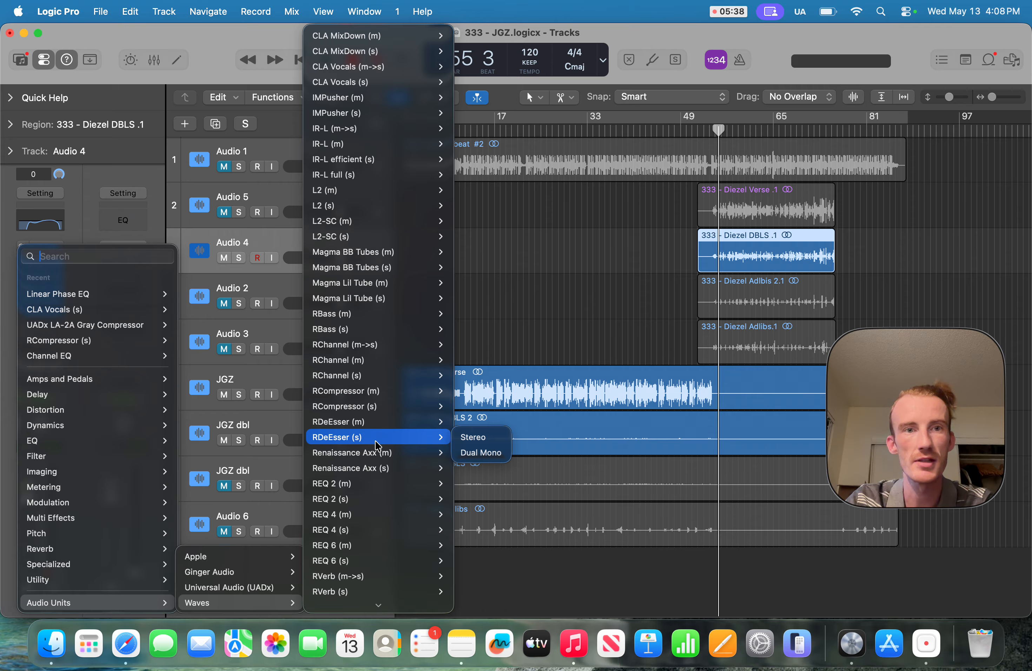
mouse_move(344, 117)
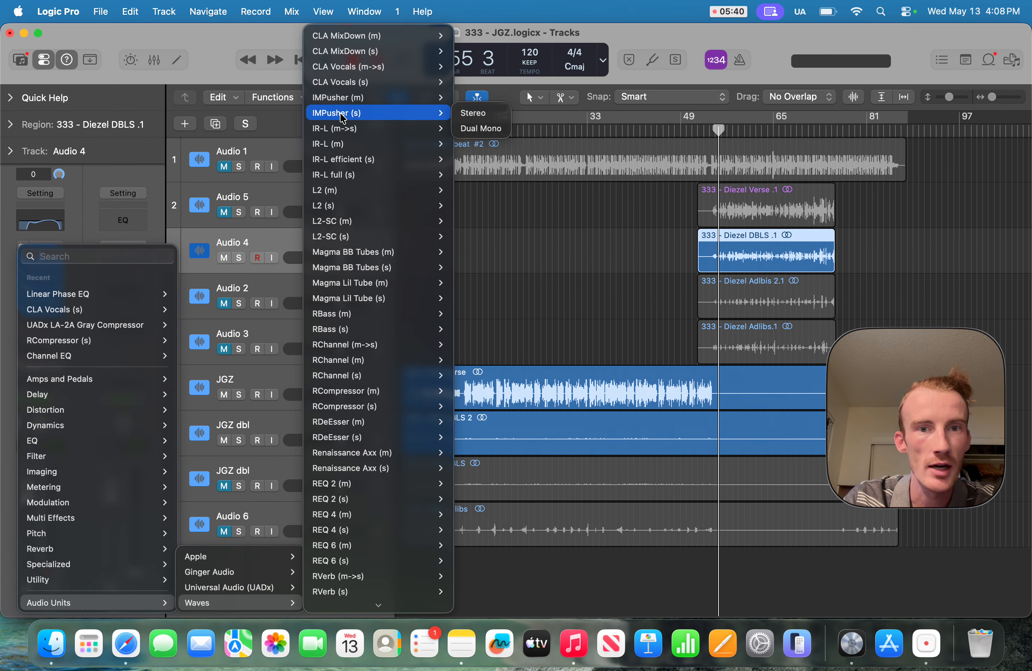
left_click(475, 114)
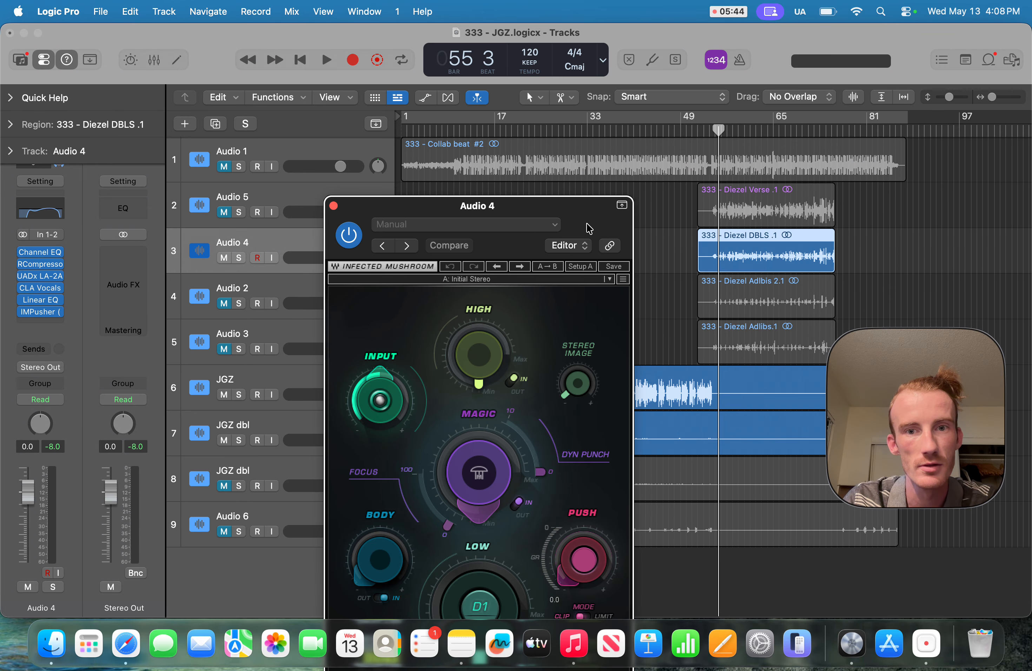
Step: Set the Stereo Image amount in Audio 4's IMPusher to 10.0
left_click_drag(589, 228, 601, 141)
mouse_move(601, 297)
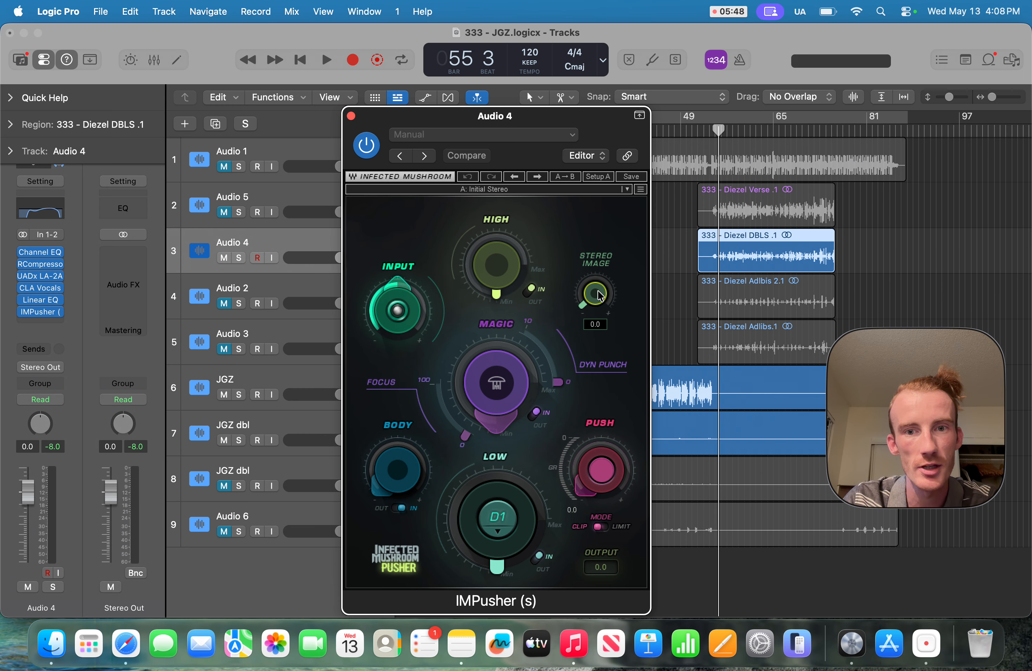
left_click_drag(601, 302, 599, 297)
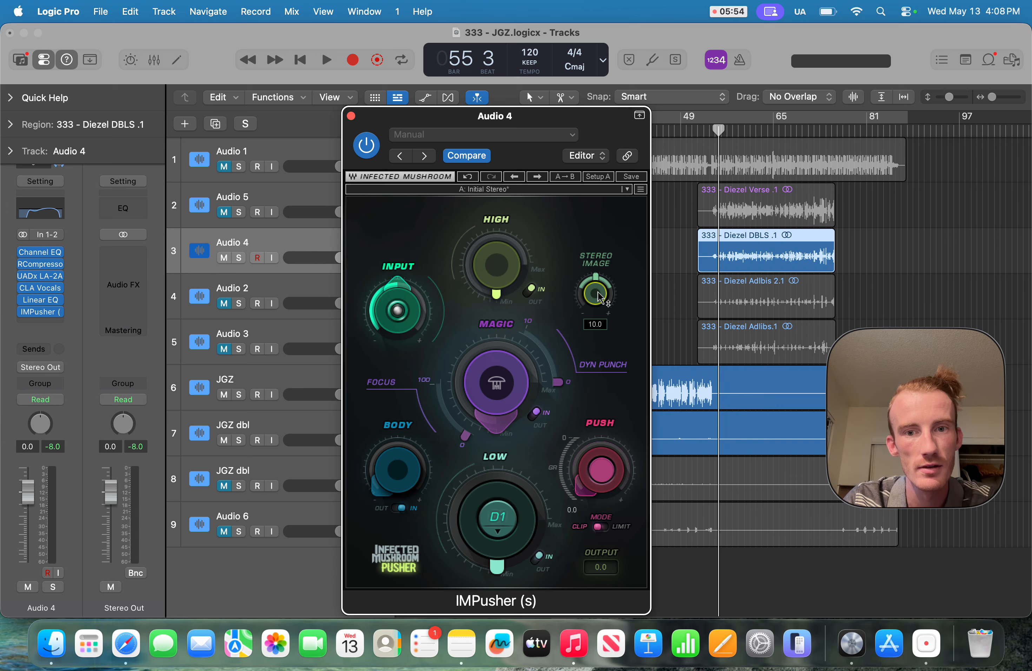
left_click_drag(628, 129, 733, 286)
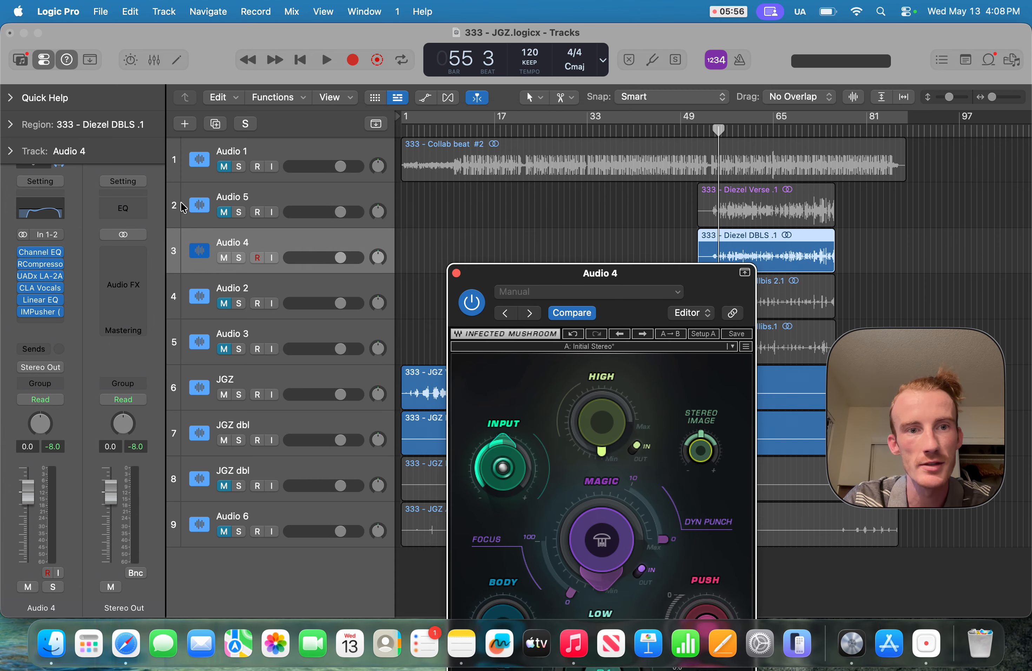
Step: Solo the Audio 5 lead verse together with the Audio 4 doubles and close IMPusher
left_click(238, 212)
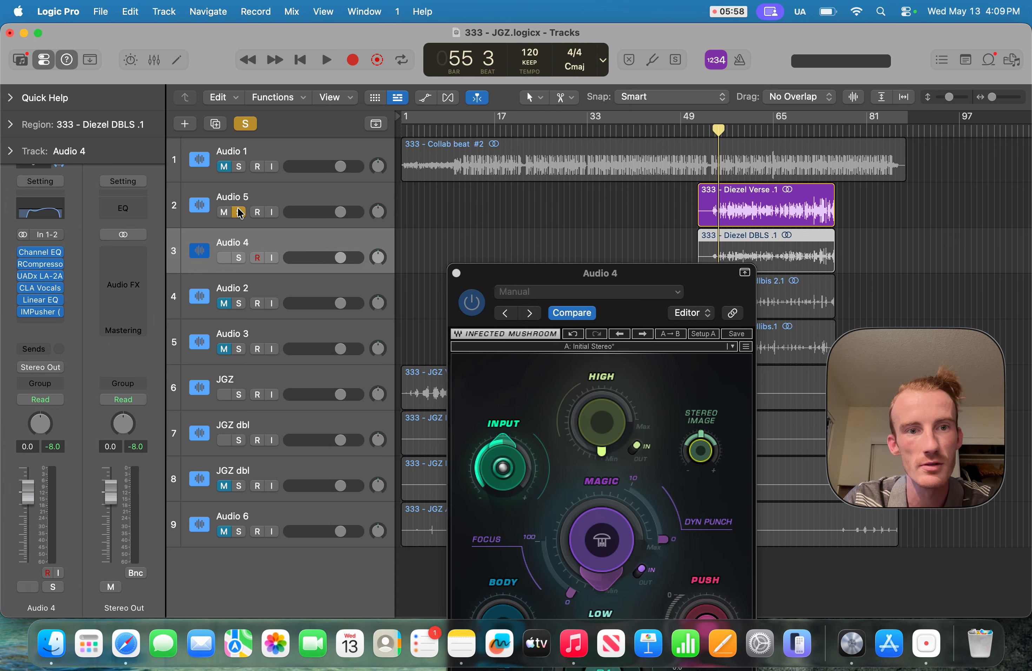
left_click(239, 257)
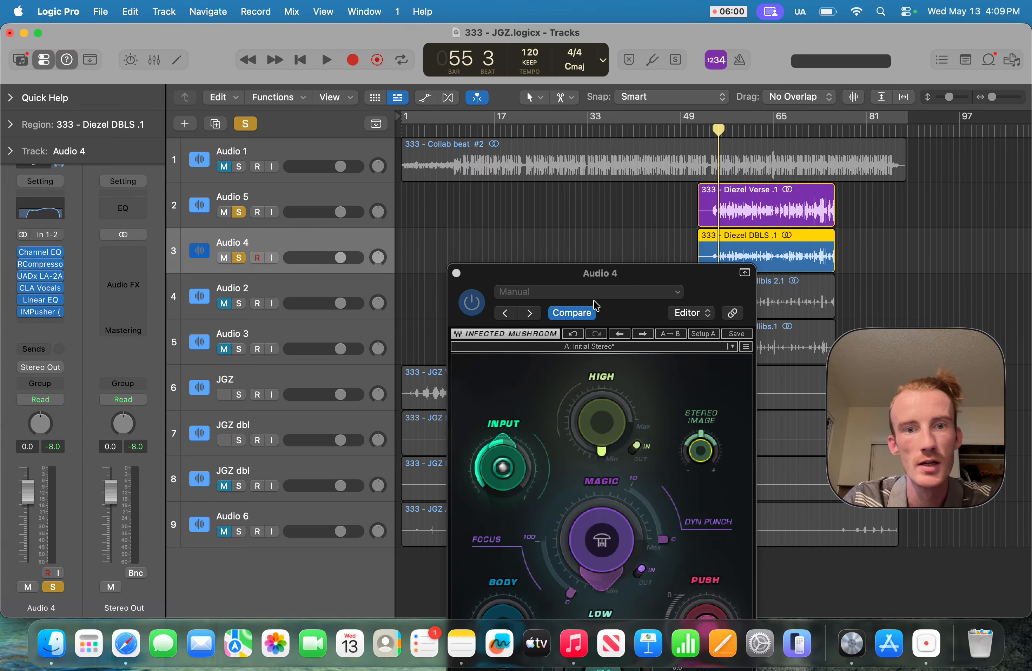
left_click(458, 273)
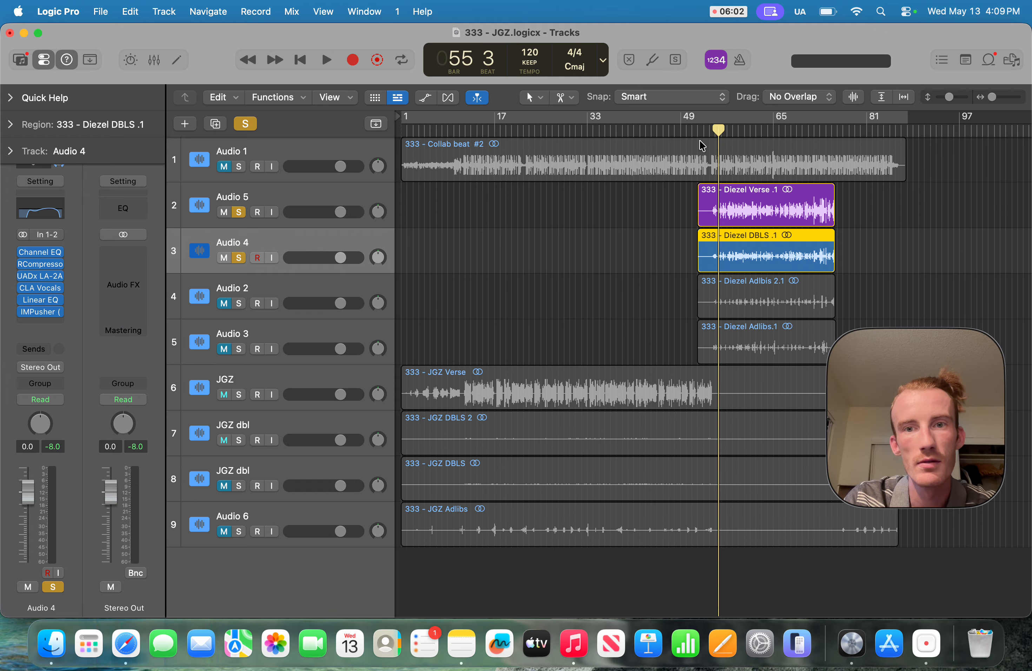
Step: Play the soloed lead verse and doubles together from about bar 54
left_click(709, 134)
key("space")
scroll(790, 320, "up", 5)
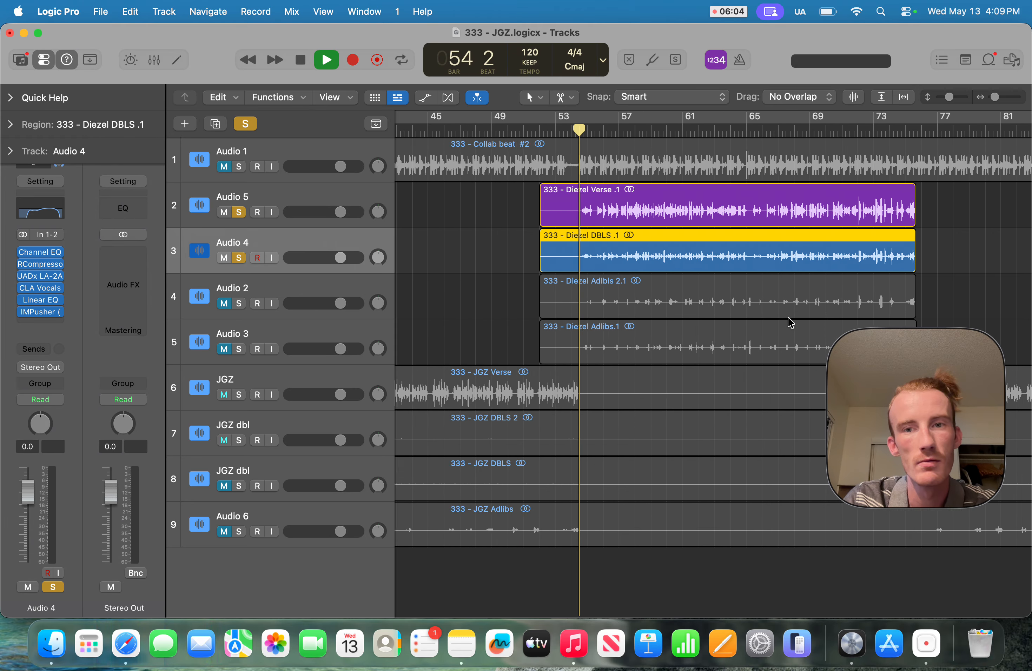
scroll(515, 284, "left", 4)
scroll(516, 287, "right", 1)
key("space")
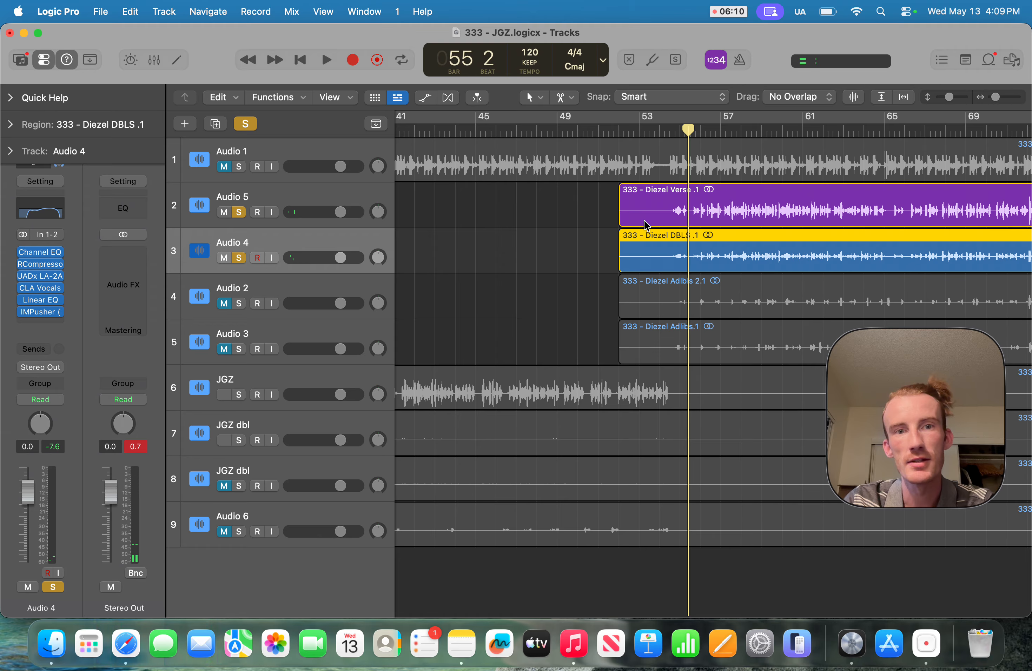
Step: Continue playing the soloed lead and doubles in short bursts from bar 55 into bar 56
scroll(704, 392, "right", 10)
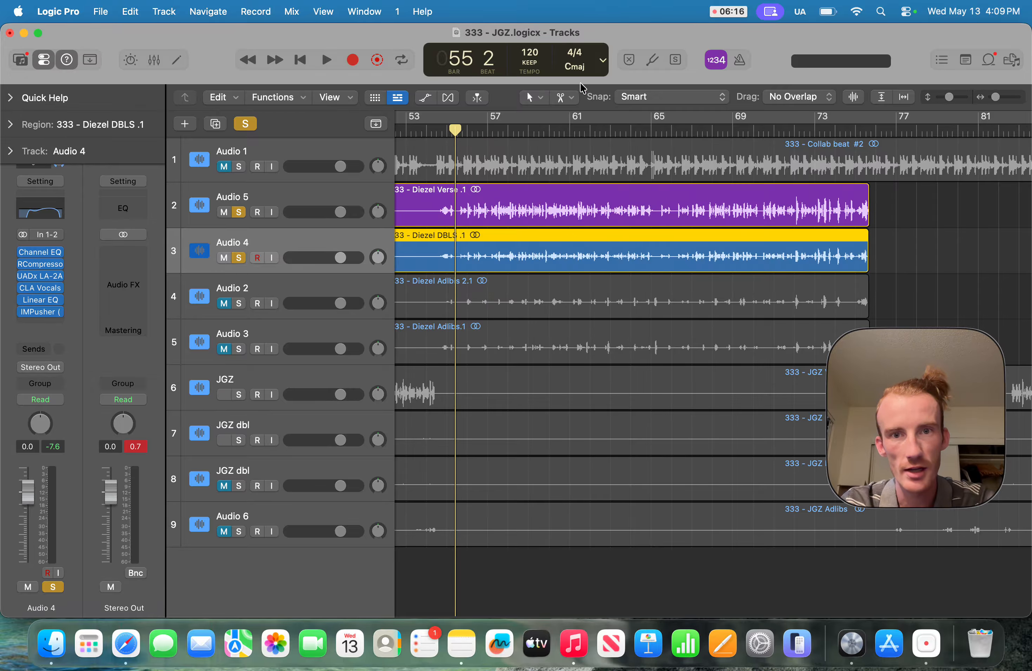
scroll(468, 243, "left", 3)
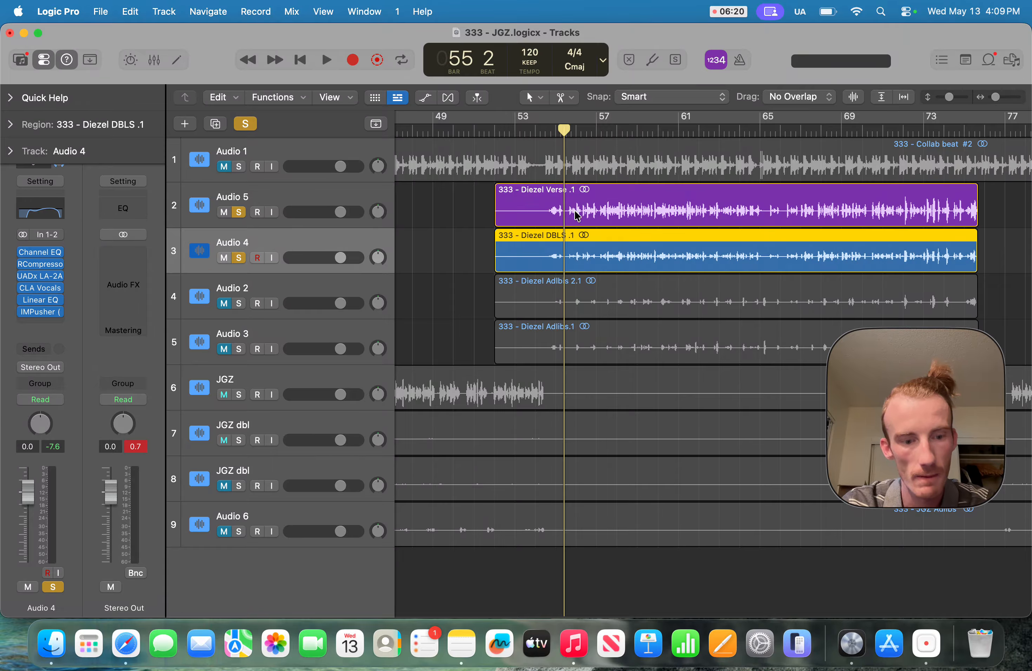
scroll(615, 241, "up", 5)
key("space")
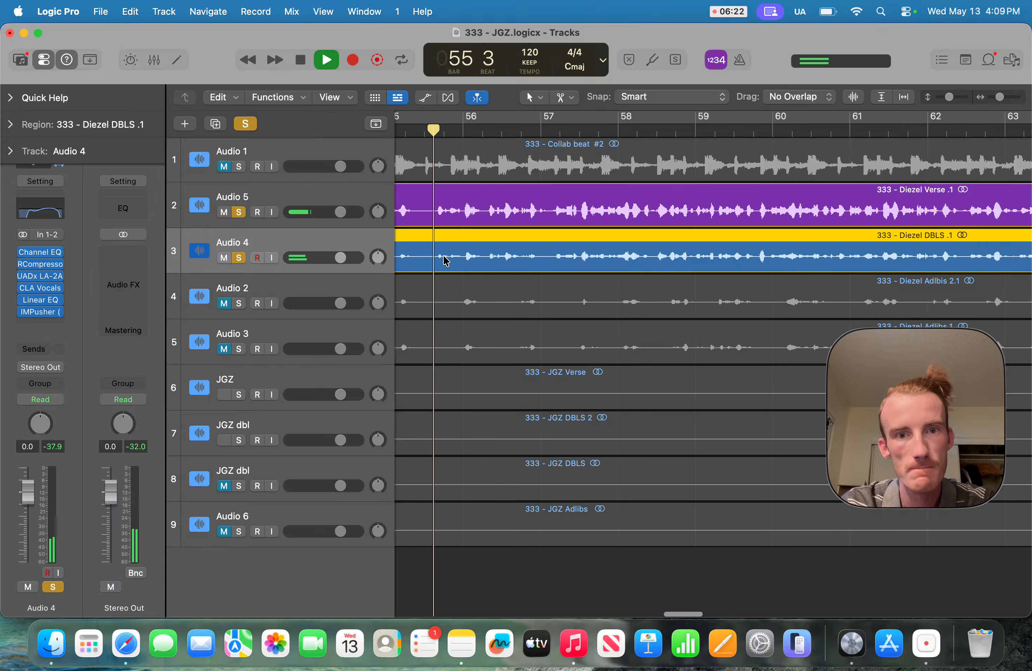
key("space")
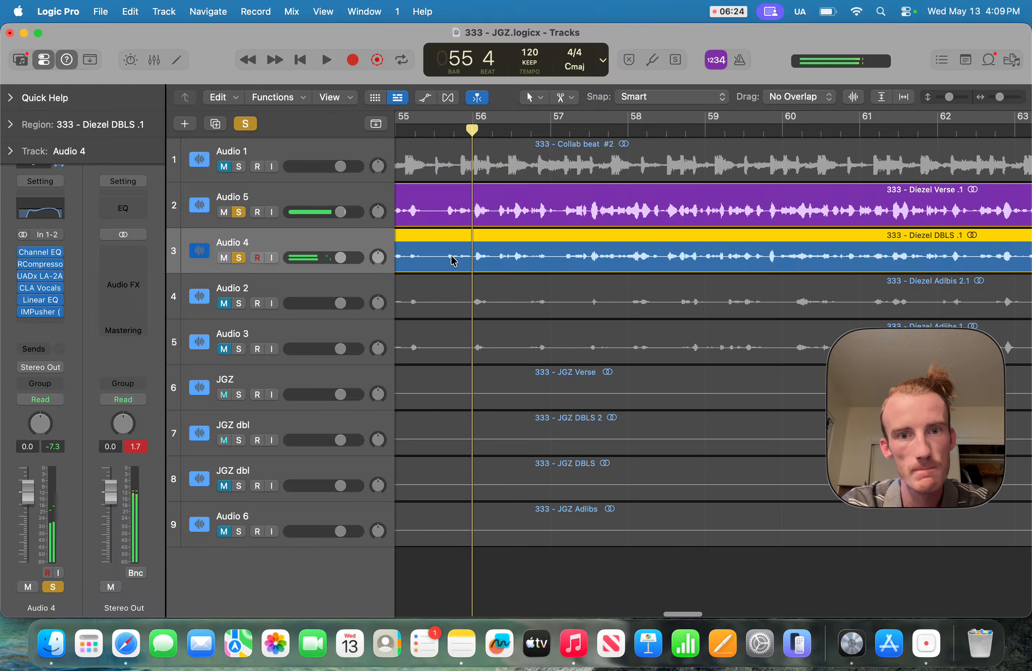
key("space")
key("space")
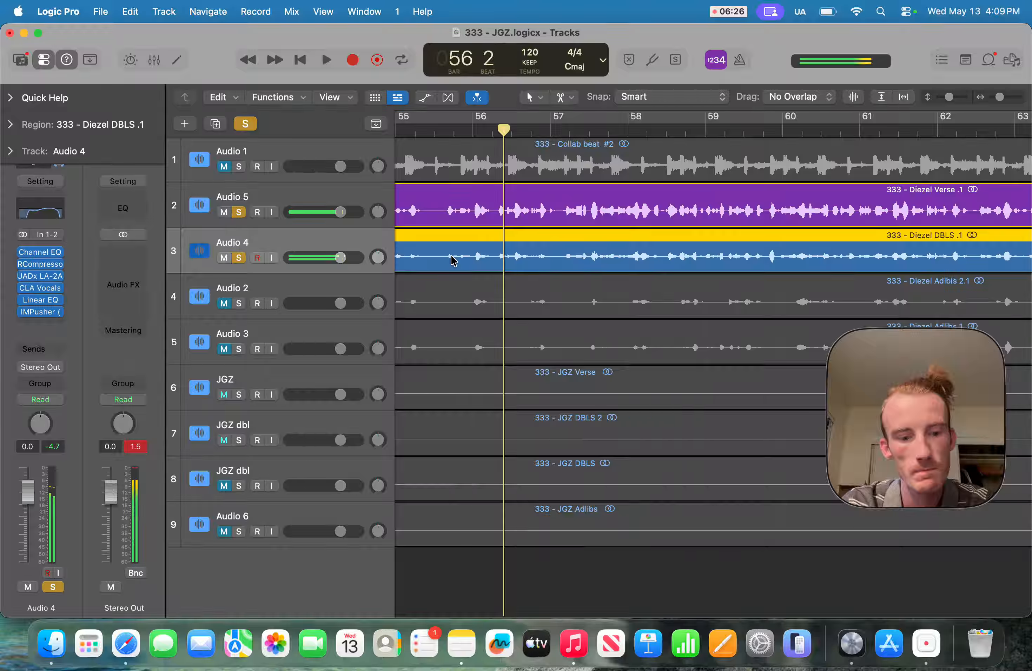
Step: Split the Diezel DBLS region on Audio 4 at about bars 55.5, 56.25 and 57
scroll(453, 260, "up", 3)
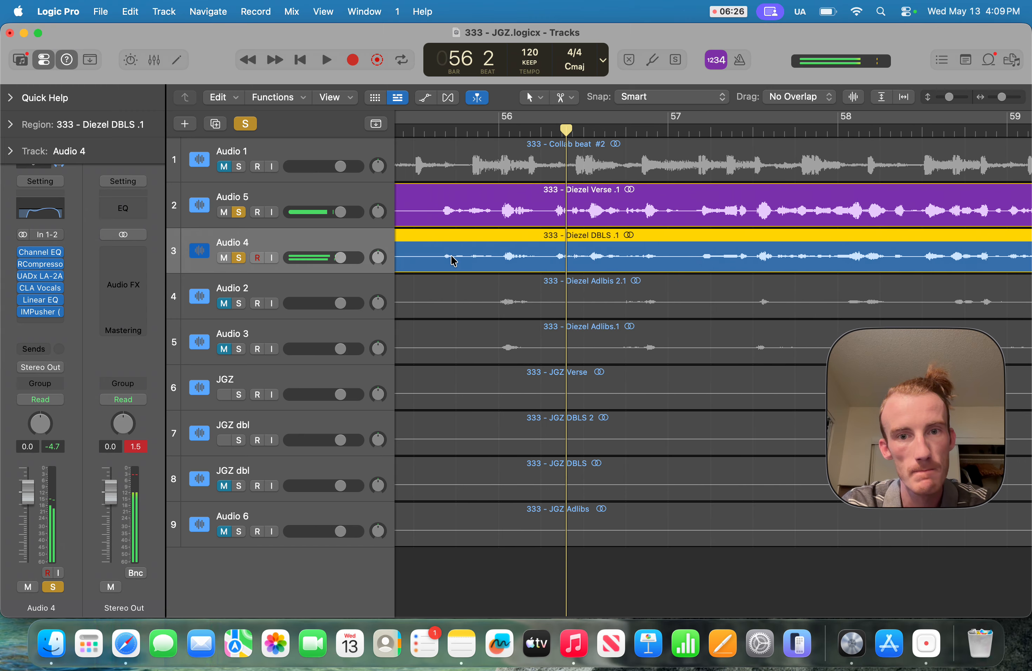
left_click(551, 257, "super")
left_click(673, 257, "super")
scroll(575, 258, "left", 3)
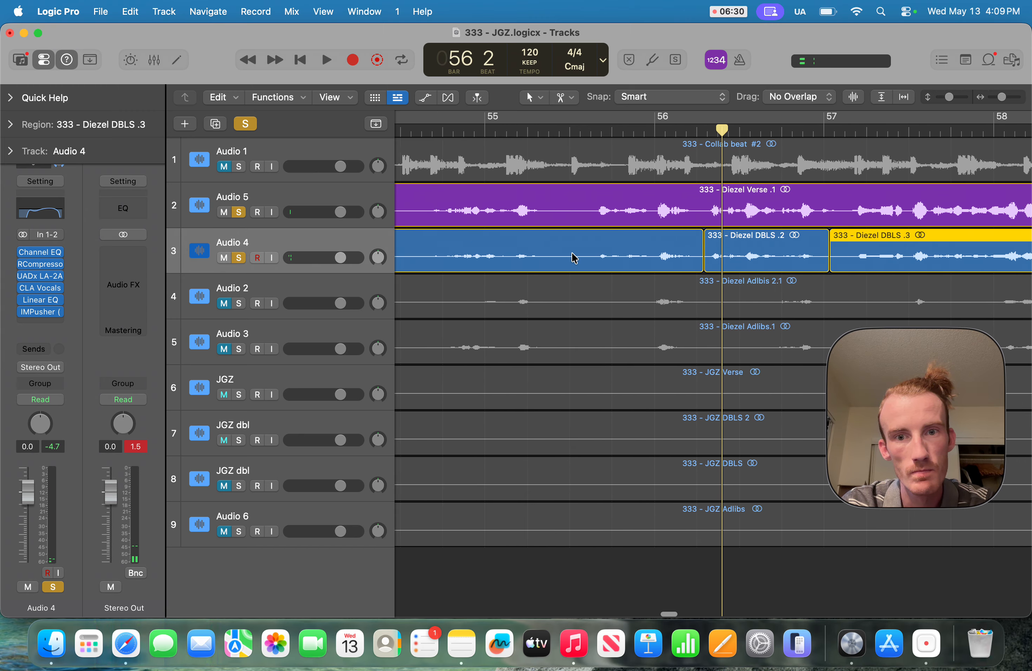
left_click(573, 258, "super")
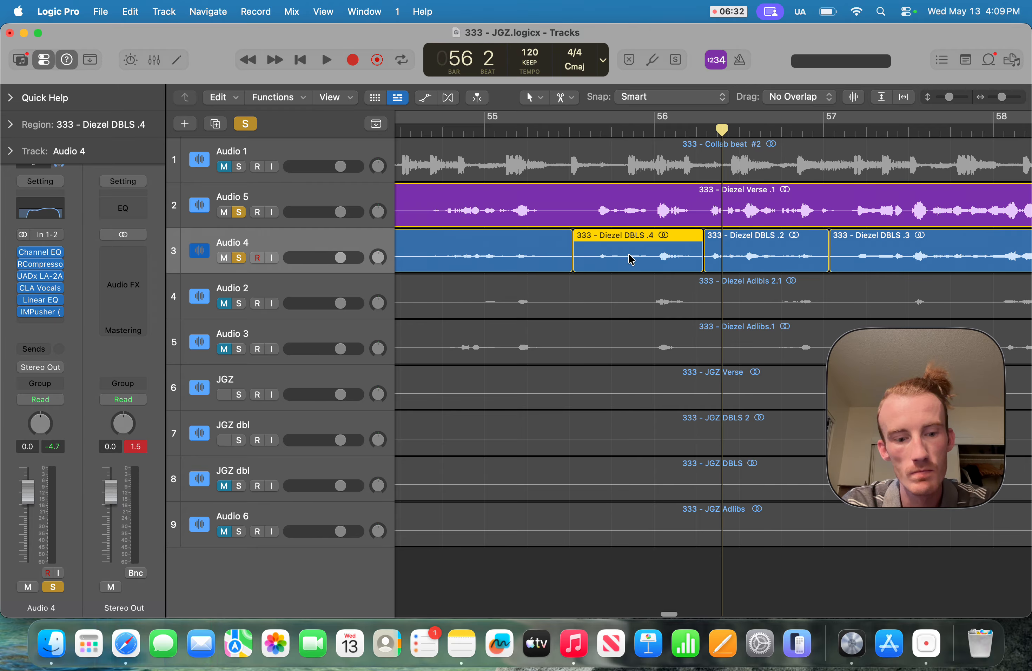
Step: Mute the first two pieces of the split doubles on Audio 4, up to about bar 56.25
key("ctrl+m")
scroll(639, 279, "left", 3)
left_click(639, 269)
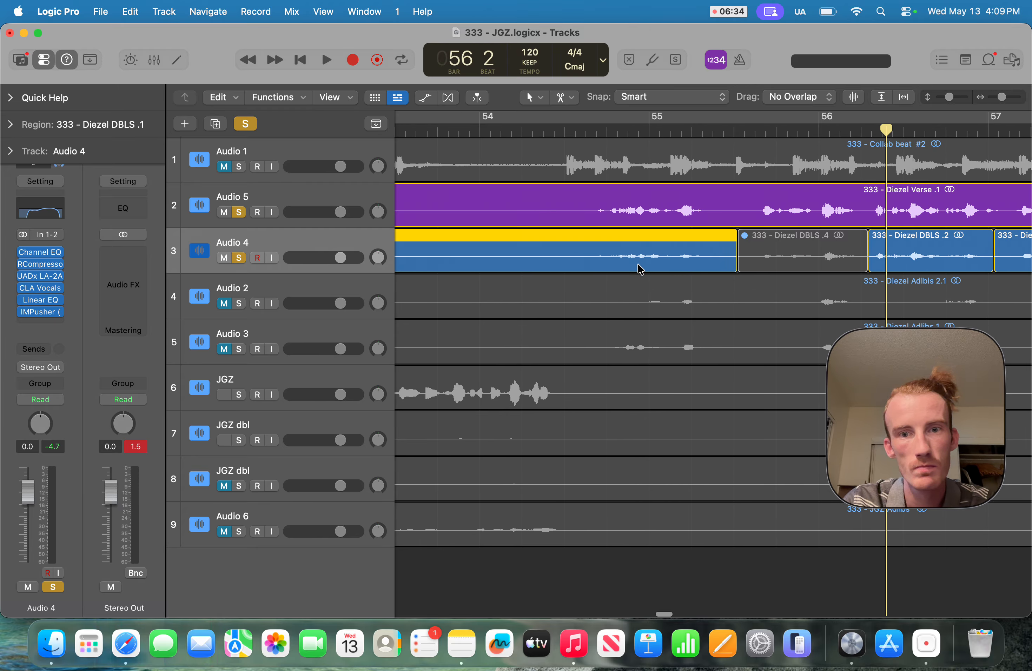
key("ctrl+m")
scroll(640, 269, "down", 5)
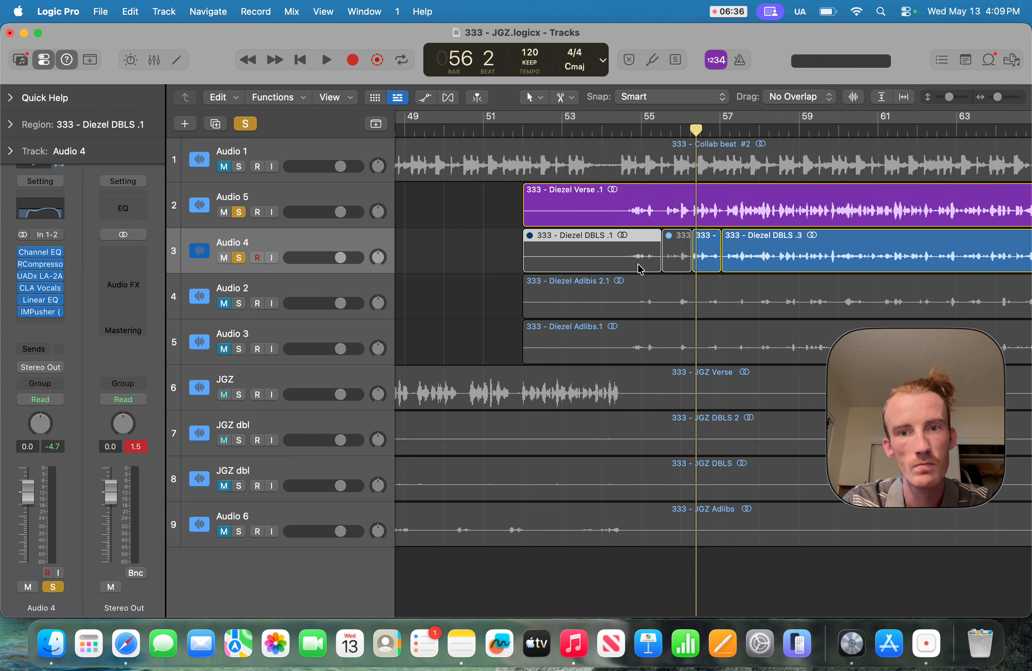
Step: Play the soloed lead verse and doubles from about bar 54 into bar 57
scroll(641, 268, "left", 2)
double_click(648, 130)
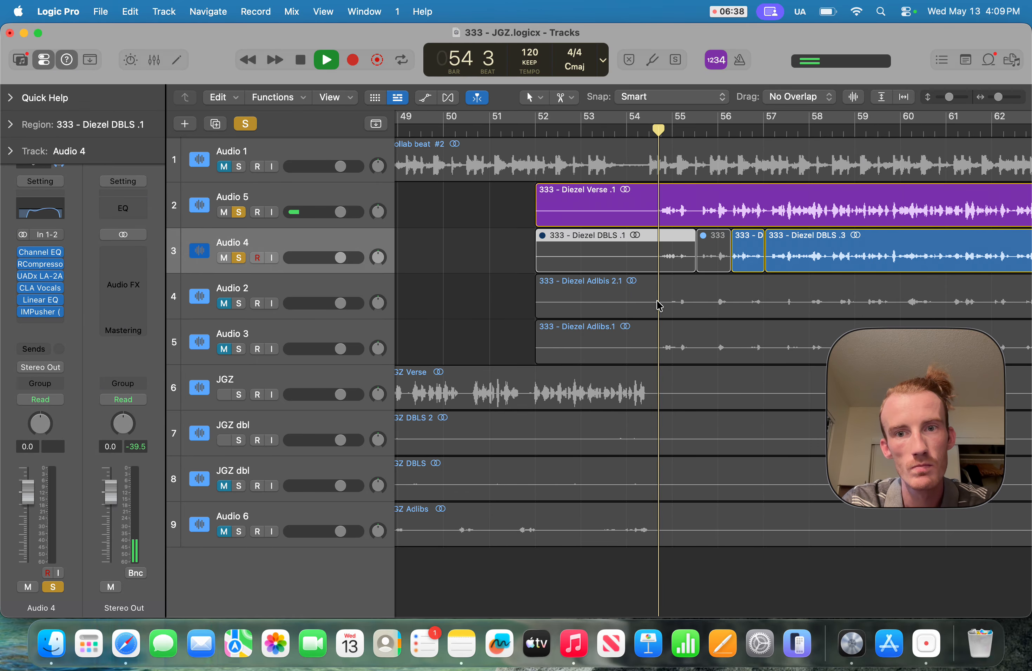
scroll(659, 306, "right", 5)
scroll(482, 278, "up", 5)
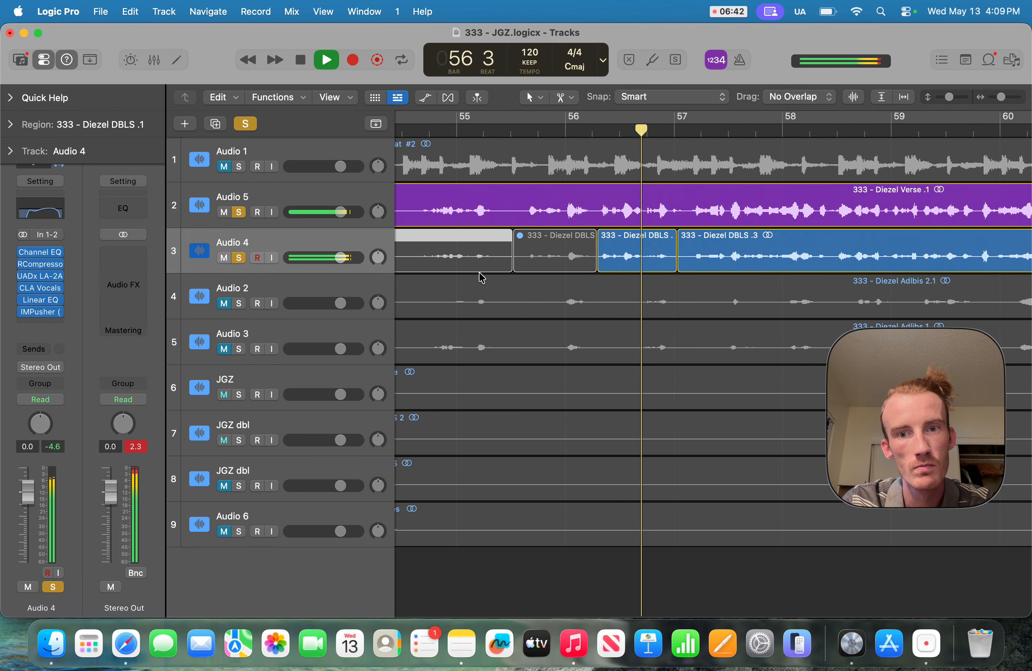
key("space")
scroll(535, 281, "up", 4)
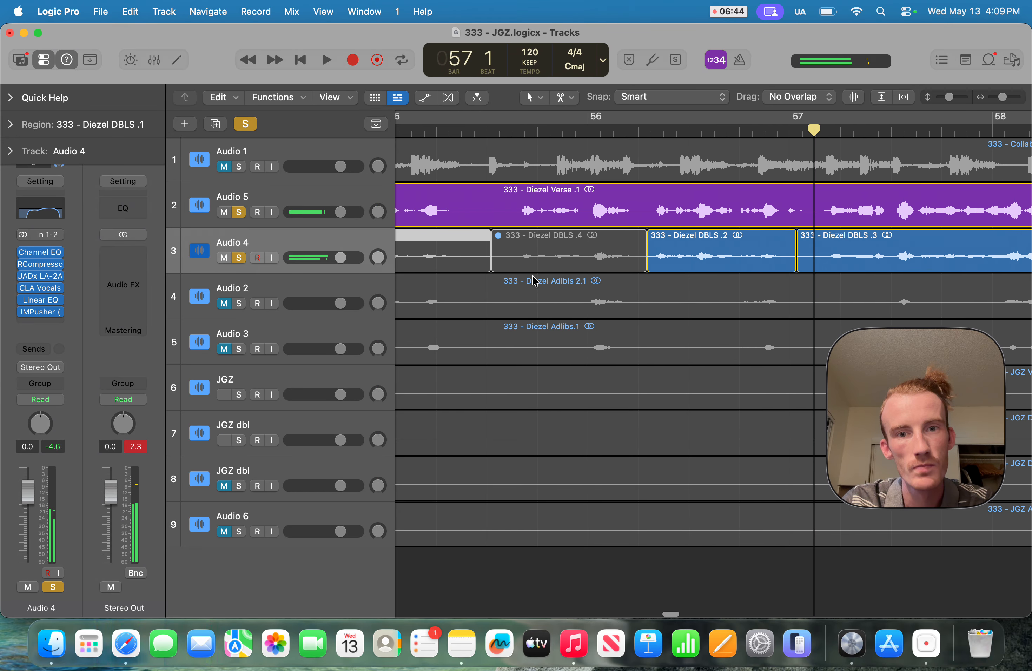
Step: Extend the start of the unmuted doubles region at about bar 56.25 on Audio 4 back to bar 56
left_click(526, 135)
key("space")
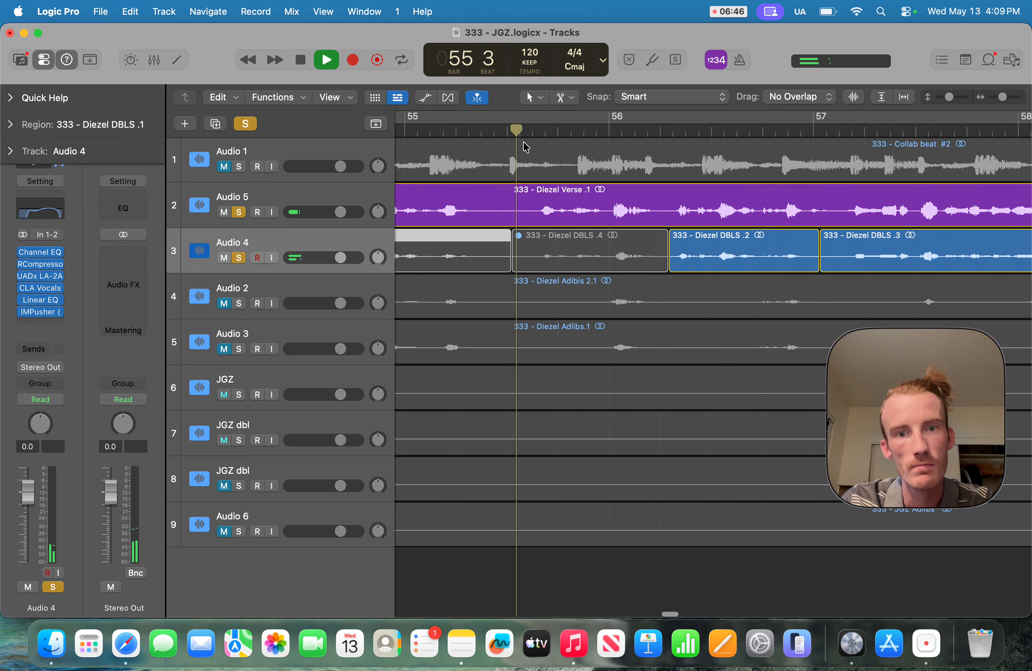
key("space")
scroll(573, 288, "up", 4)
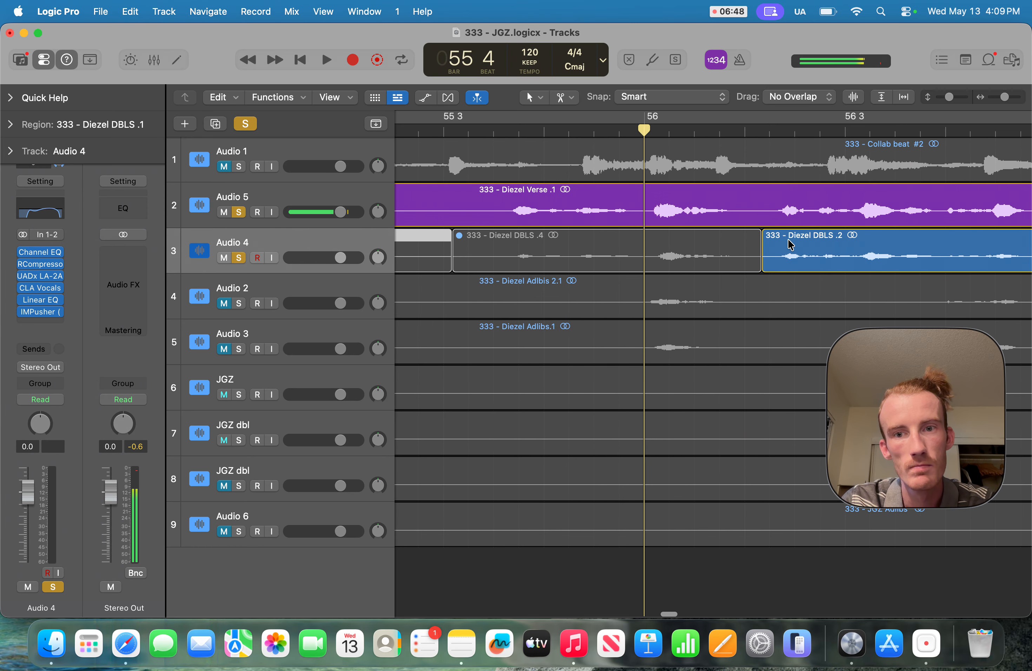
left_click(765, 257)
left_click_drag(765, 258, 650, 258)
Step: Split the doubles region starting at bar 56 at about bars 56.3 and 56.7, and mute the middle piece
key("space")
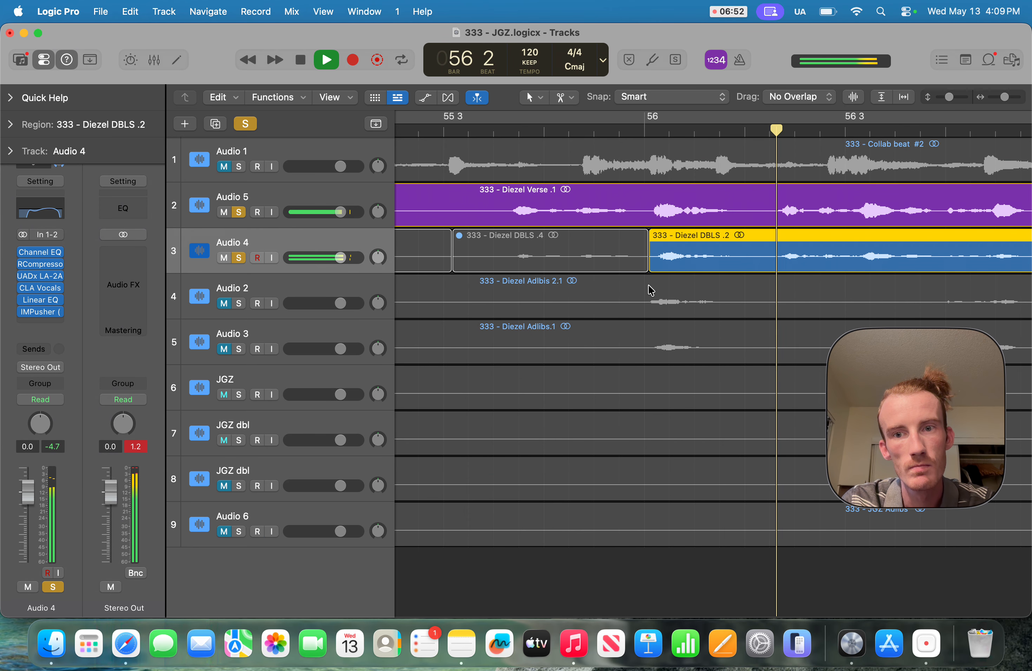
scroll(693, 270, "right", 5)
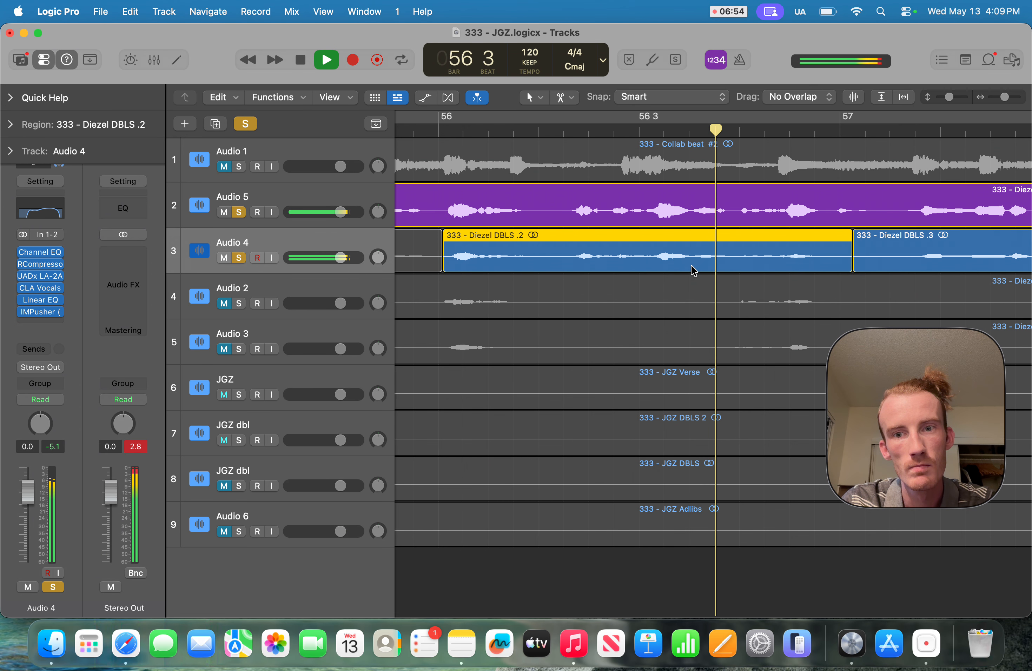
key("space")
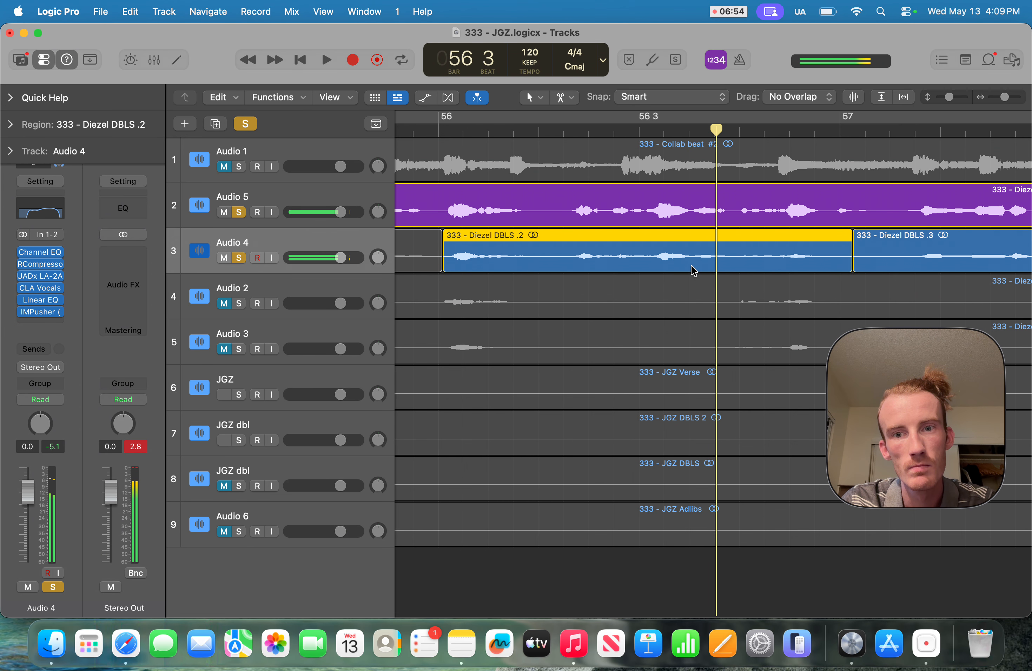
left_click(724, 256, "super")
left_click(557, 262, "super")
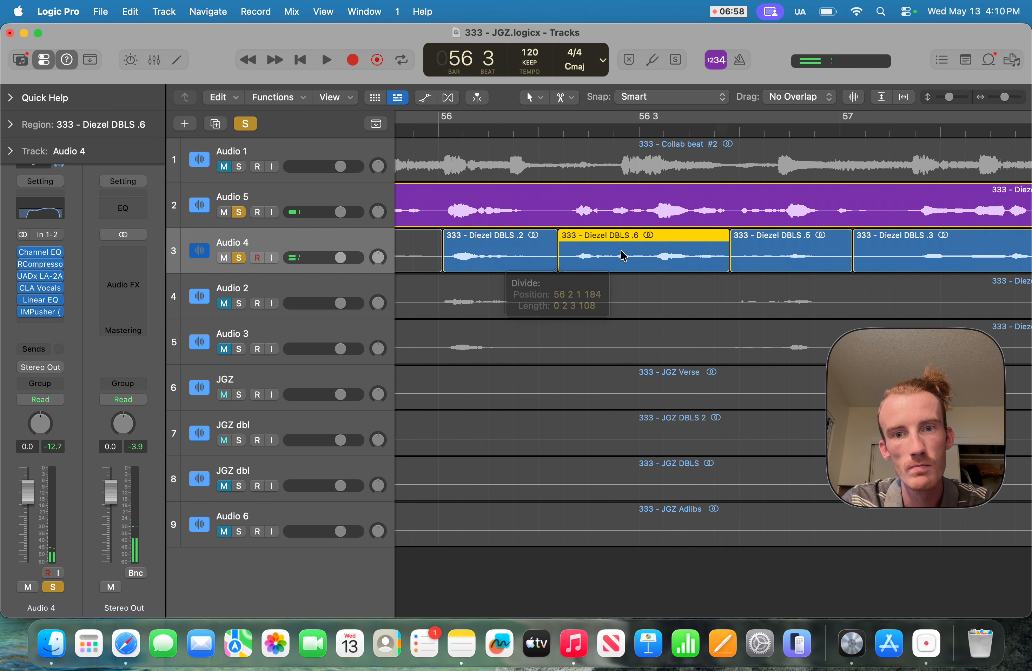
key("ctrl+m")
Step: Play back the edited doubles with the lead verse through bars 56 and 57 into bar 58
scroll(624, 256, "down", 5)
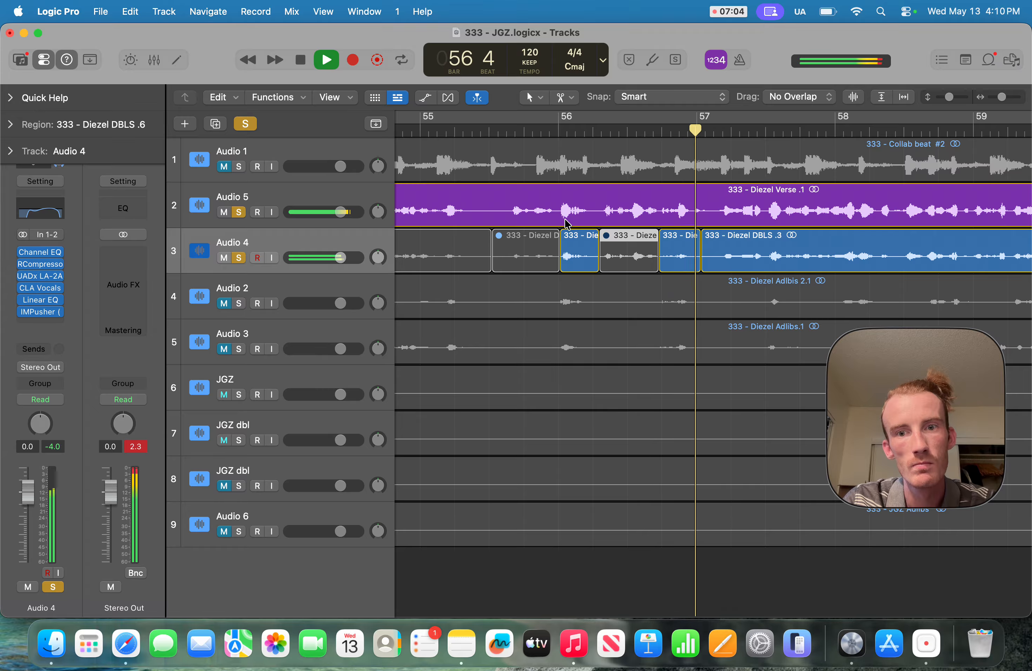
key("space")
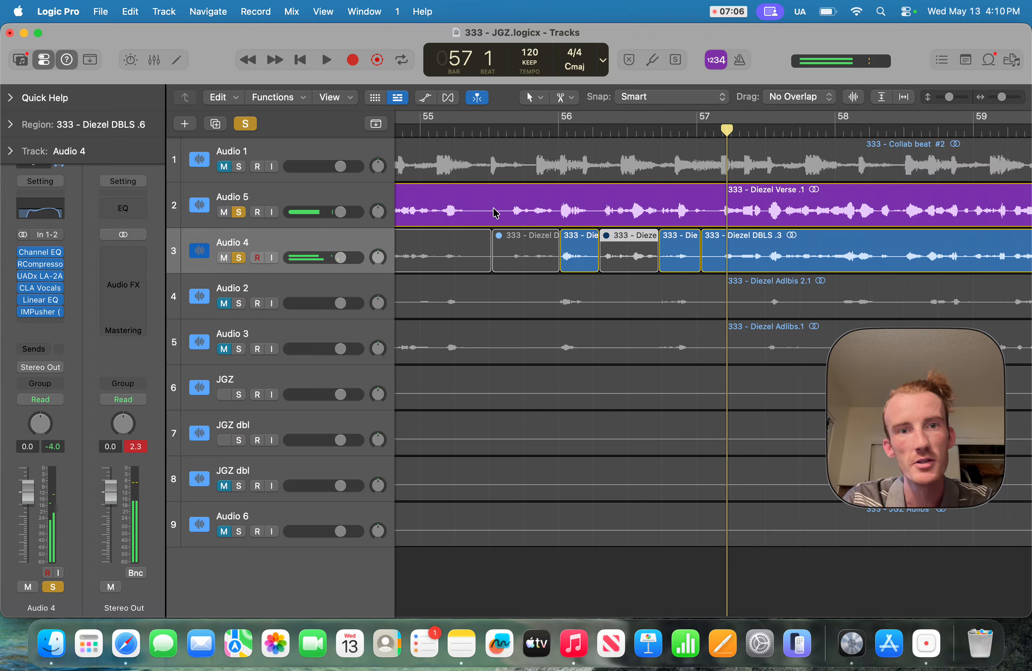
scroll(595, 196, "left", 5)
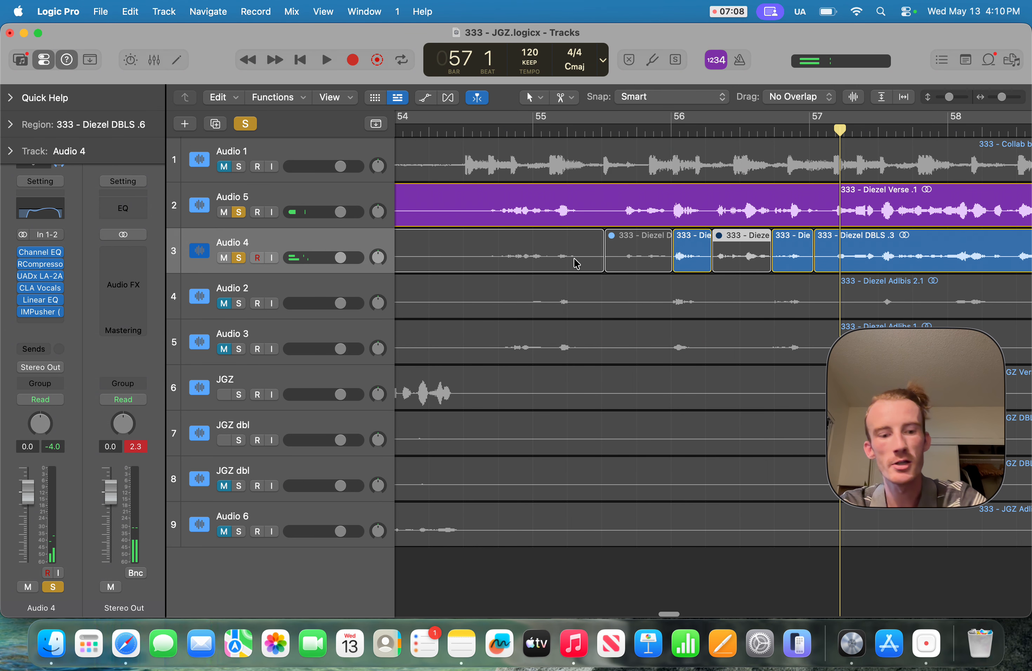
scroll(578, 264, "right", 5)
scroll(578, 264, "left", 4)
scroll(578, 264, "right", 6)
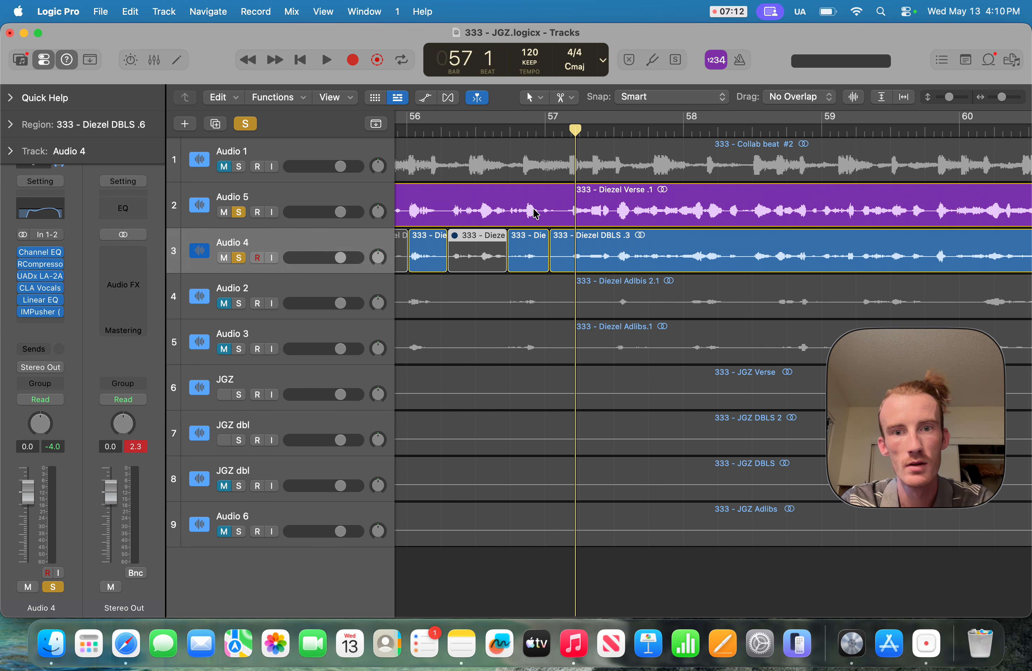
key("space")
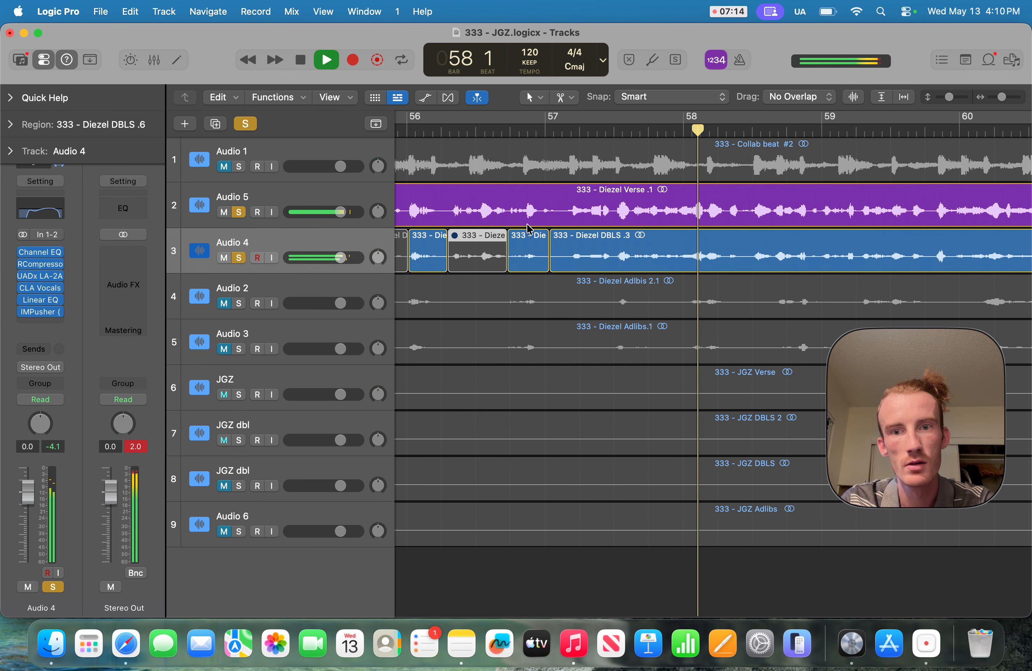
key("space")
Step: Replay the phrase from about bar 57.6, and split the Diezel DBLS .3 region at about bars 58 and 58.3
scroll(662, 218, "up", 3)
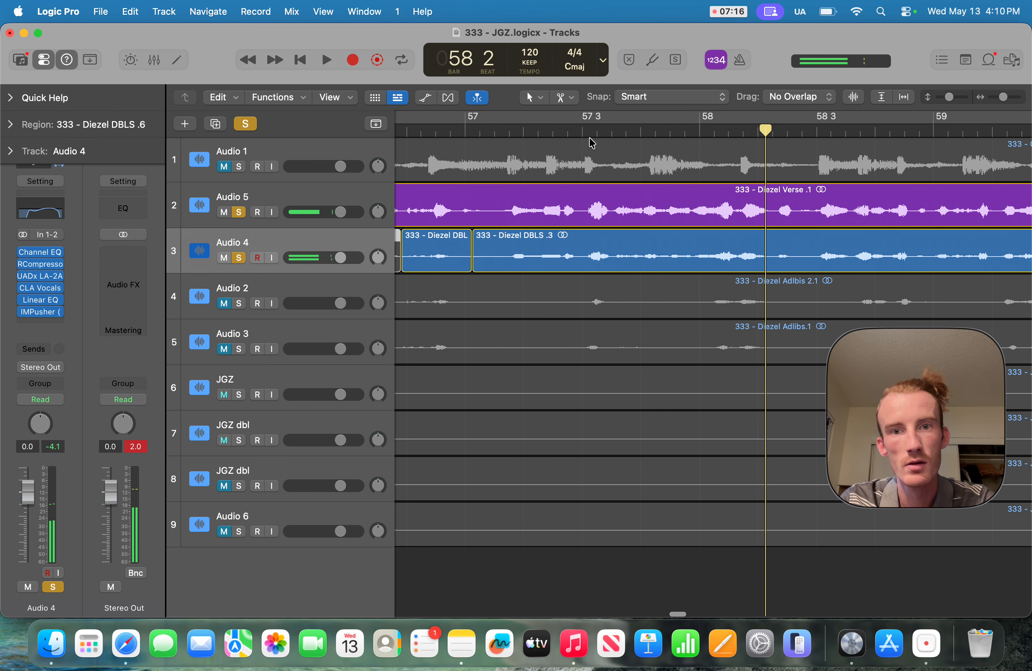
left_click(610, 146)
left_click(617, 131)
key("space")
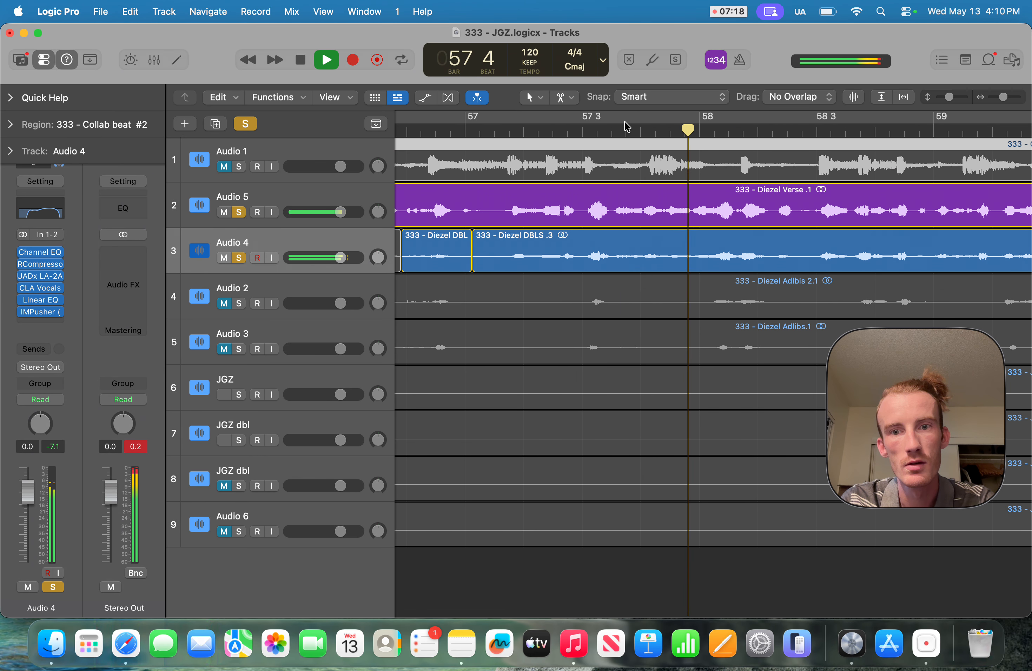
key("space")
scroll(732, 295, "up", 3)
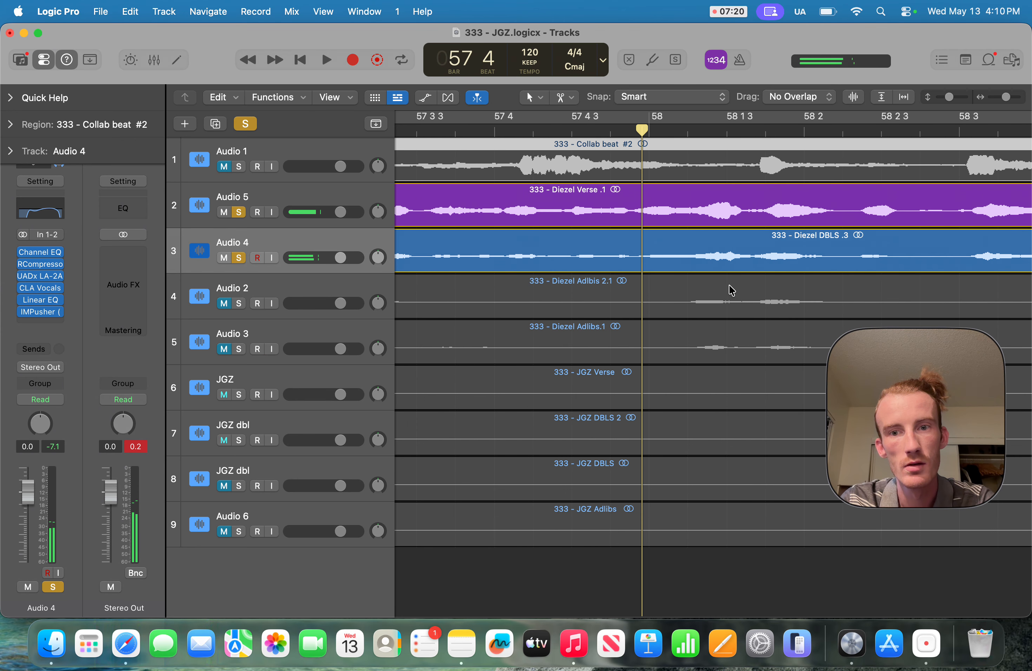
left_click(643, 257)
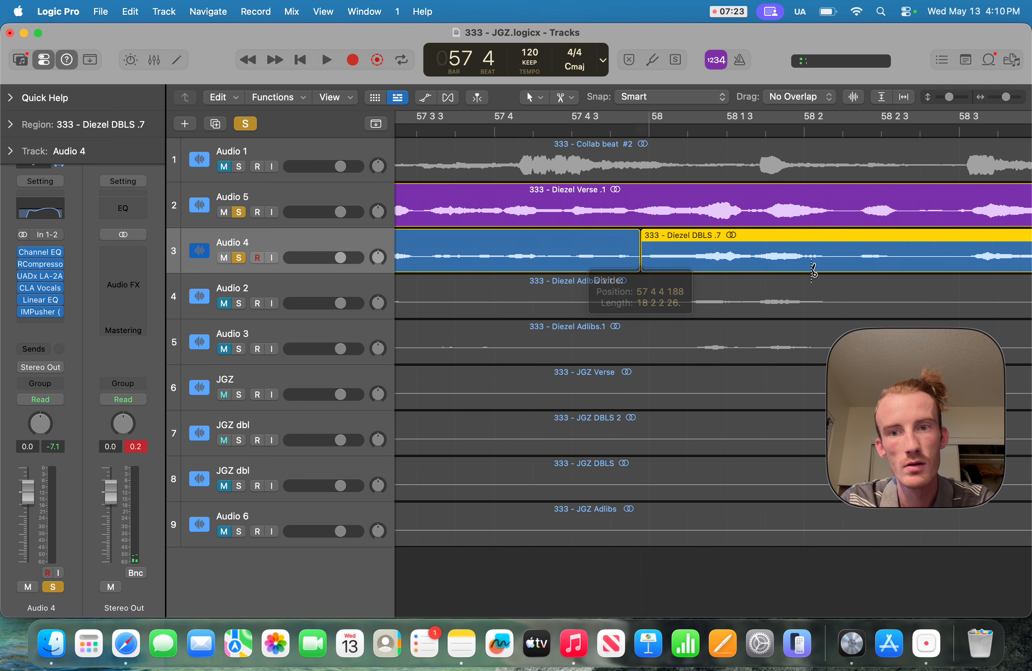
left_click(833, 255)
Step: Mute the doubles piece on Audio 4 between bars 57 and 58
scroll(521, 260, "left", 3)
scroll(524, 261, "down", 5)
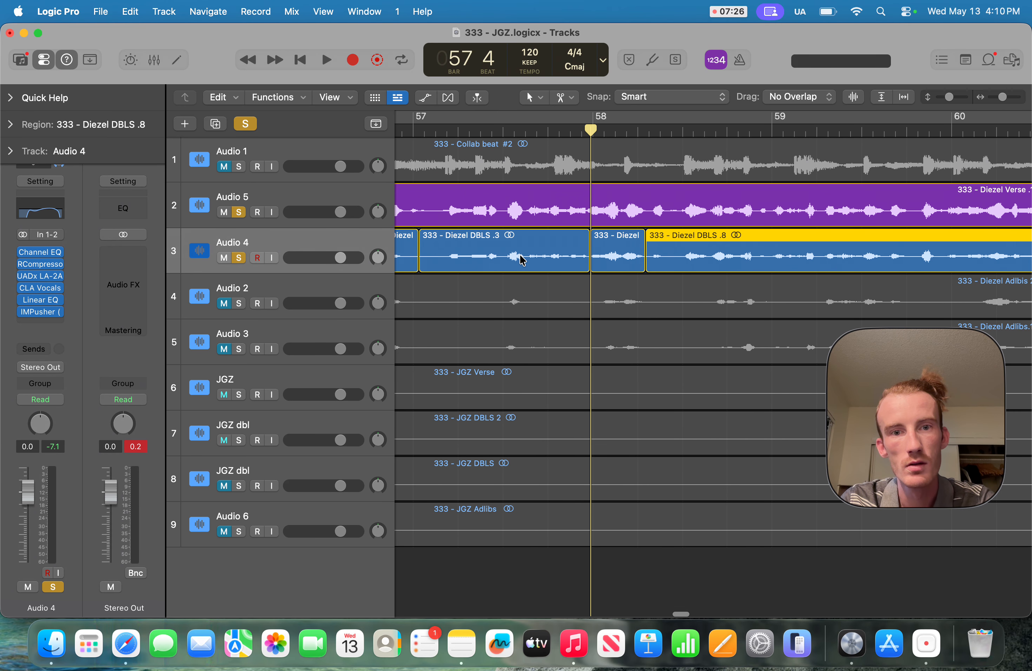
scroll(523, 261, "left", 3)
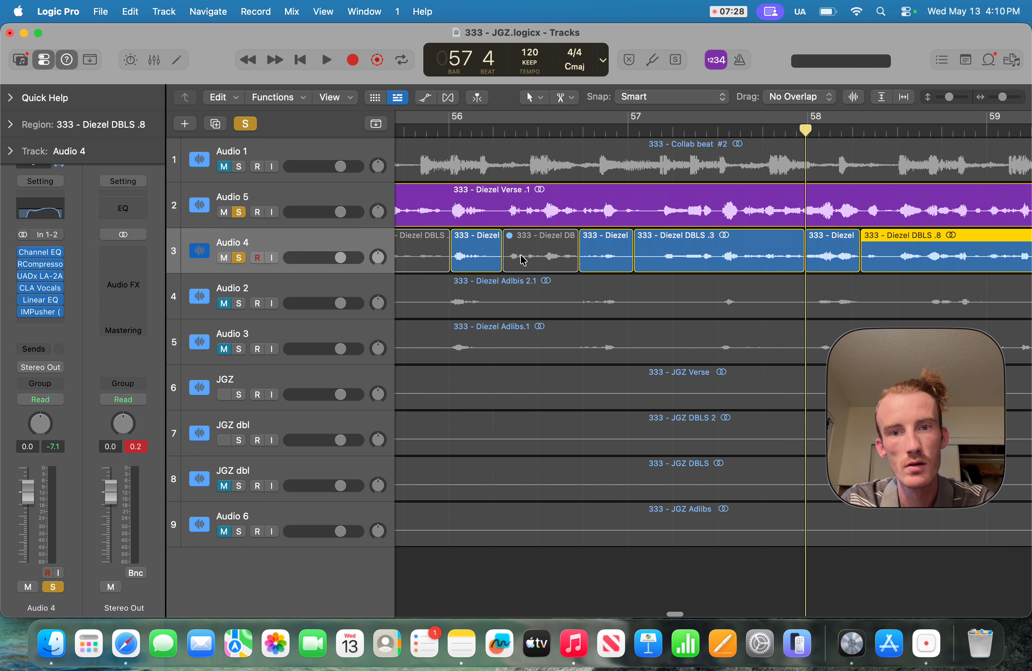
left_click(705, 253)
key("ctrl+m")
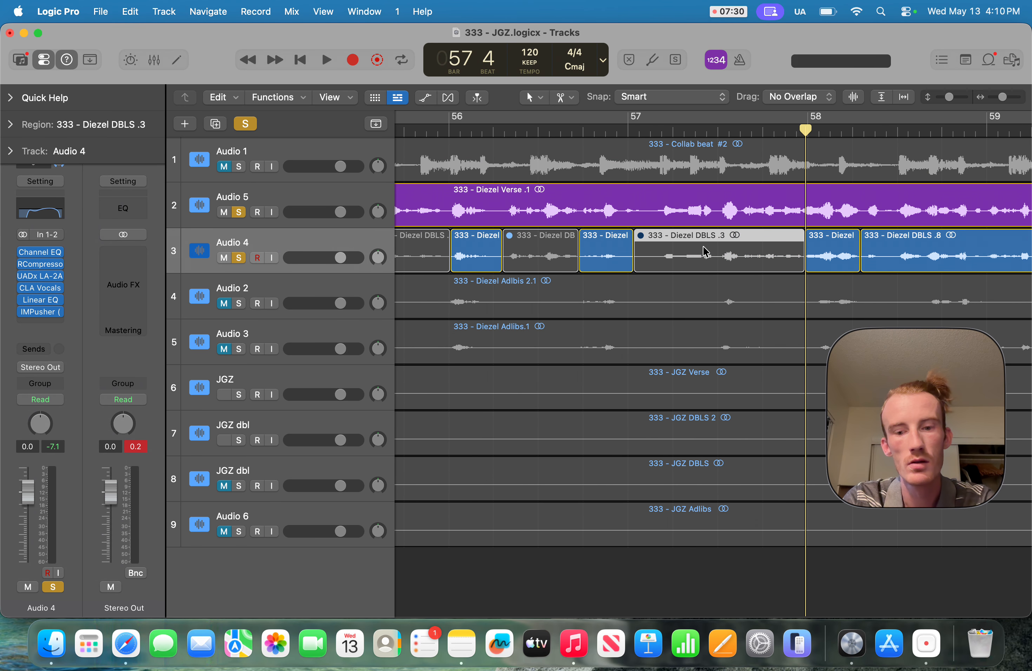
Step: Listen to the lead verse with the muted doubles piece in short passes from bar 57 into bar 58
key("comma")
key("space")
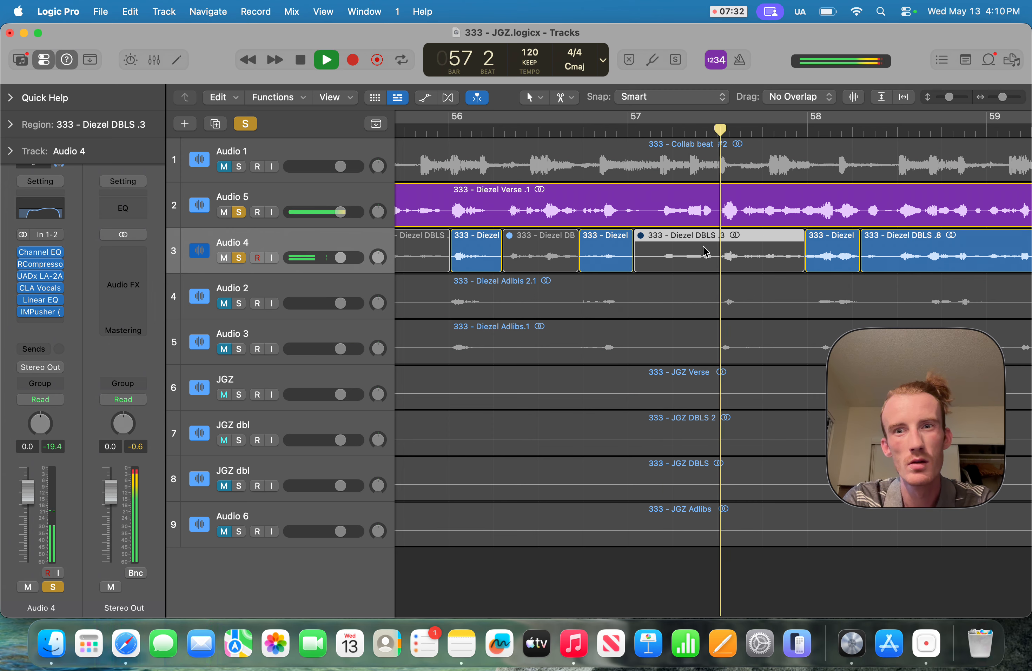
key("space")
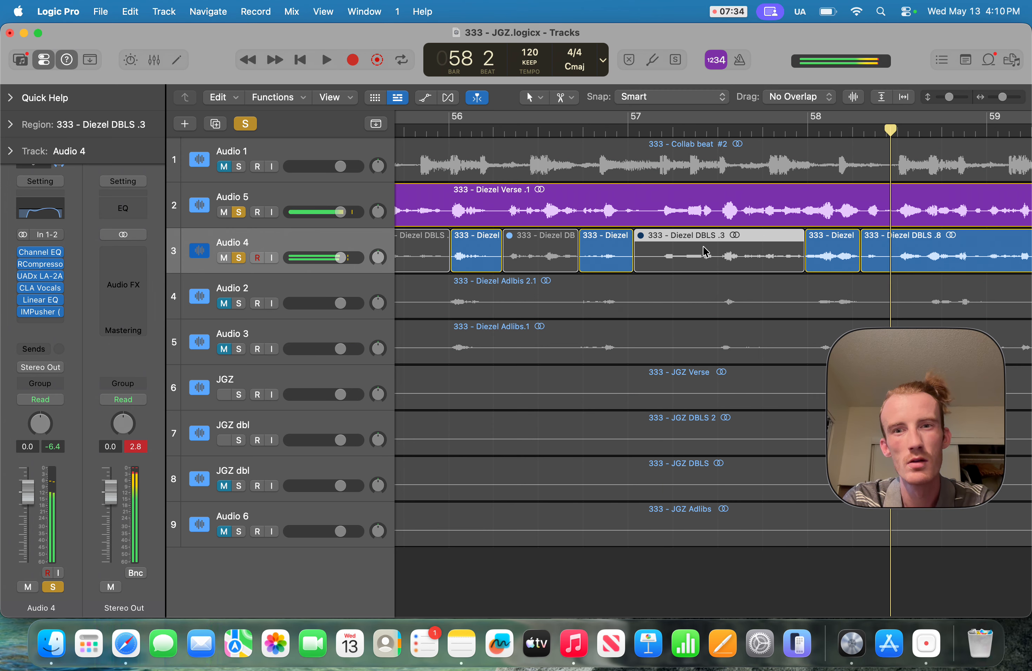
left_click(622, 132)
key("space")
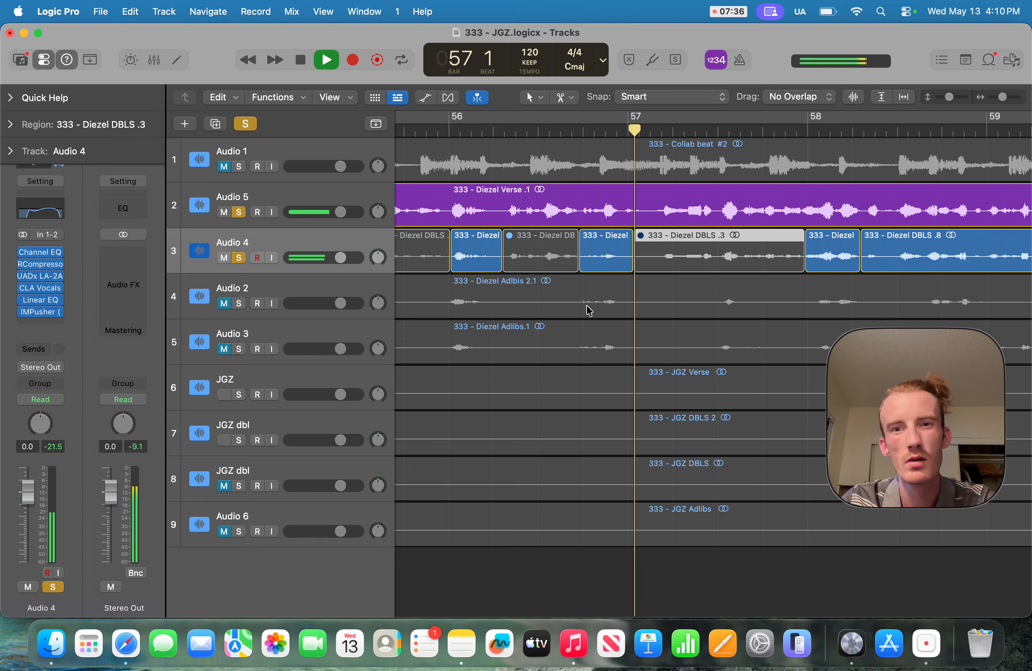
key("space")
scroll(648, 292, "up", 3)
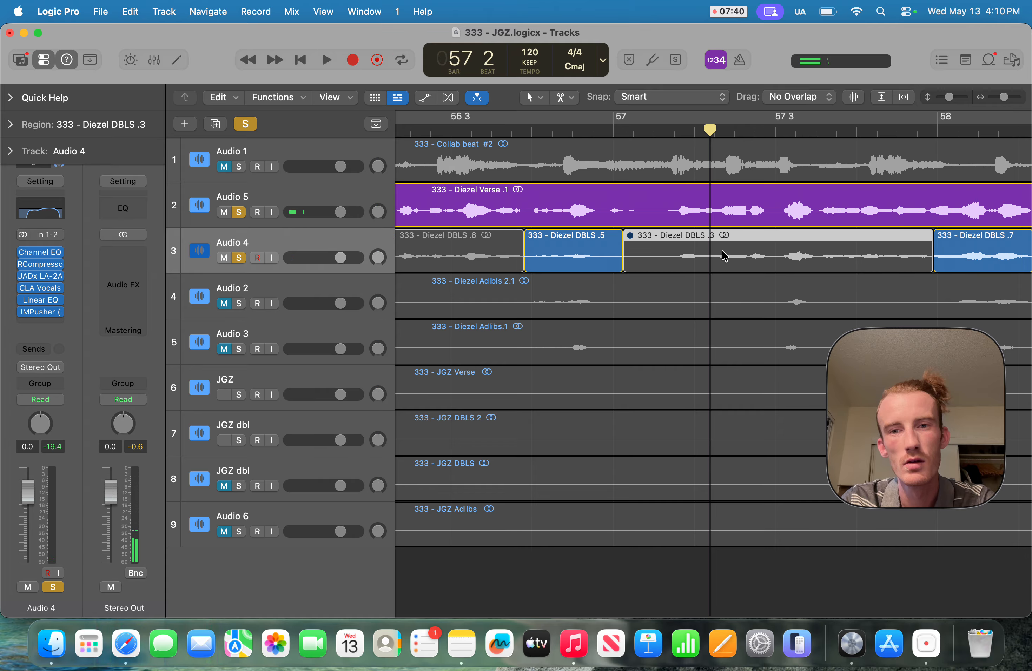
Step: Split the muted doubles piece at about bars 57.5 and 57.6, and unmute the short piece between the cuts
key("space")
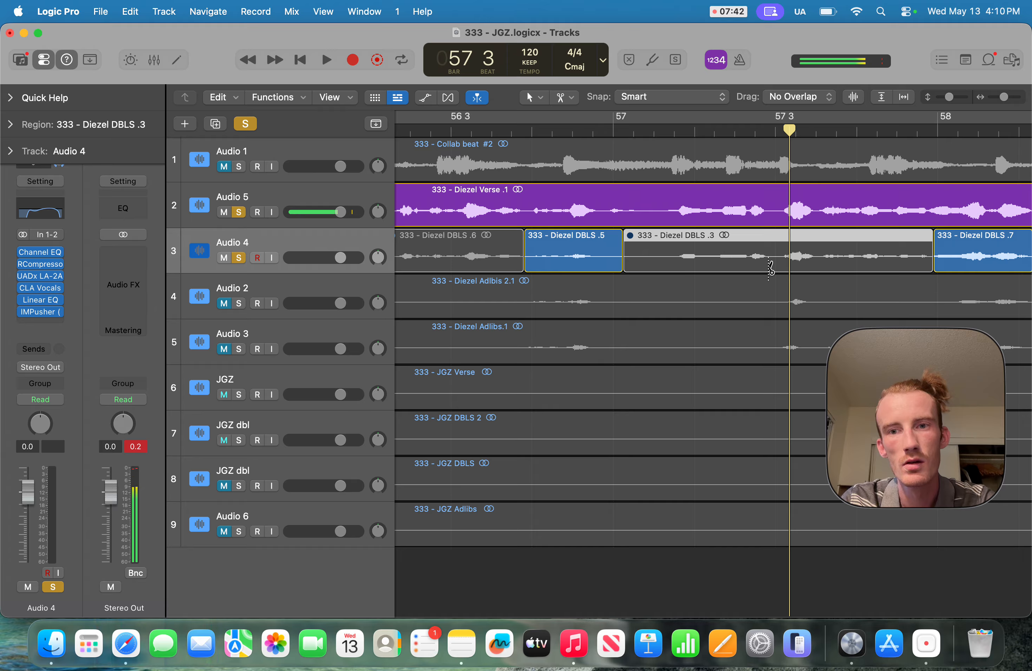
left_click(780, 258)
left_click(820, 261)
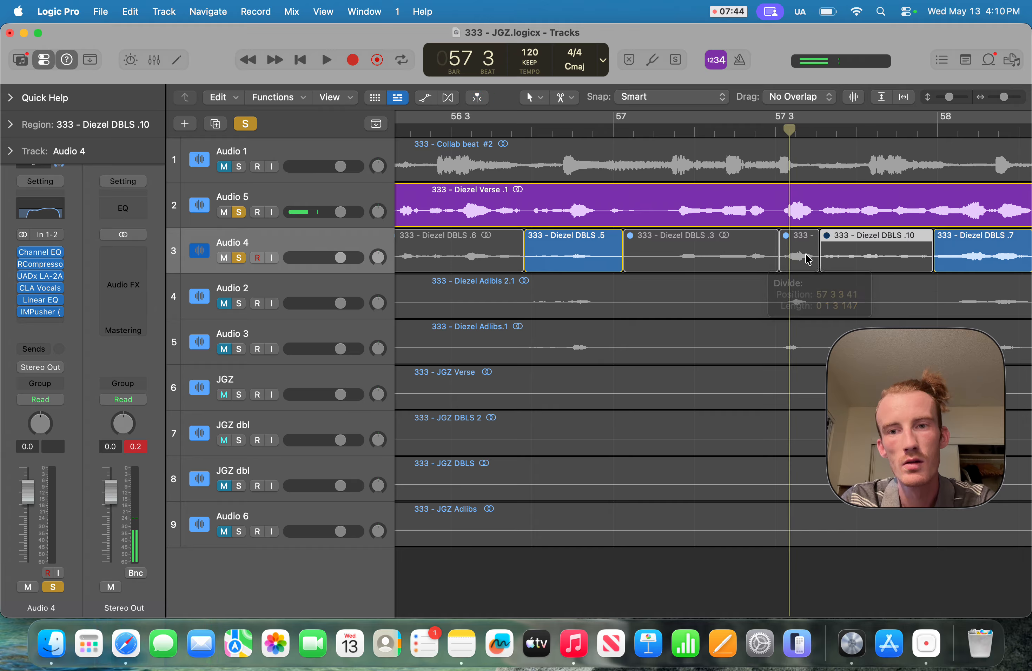
key("space")
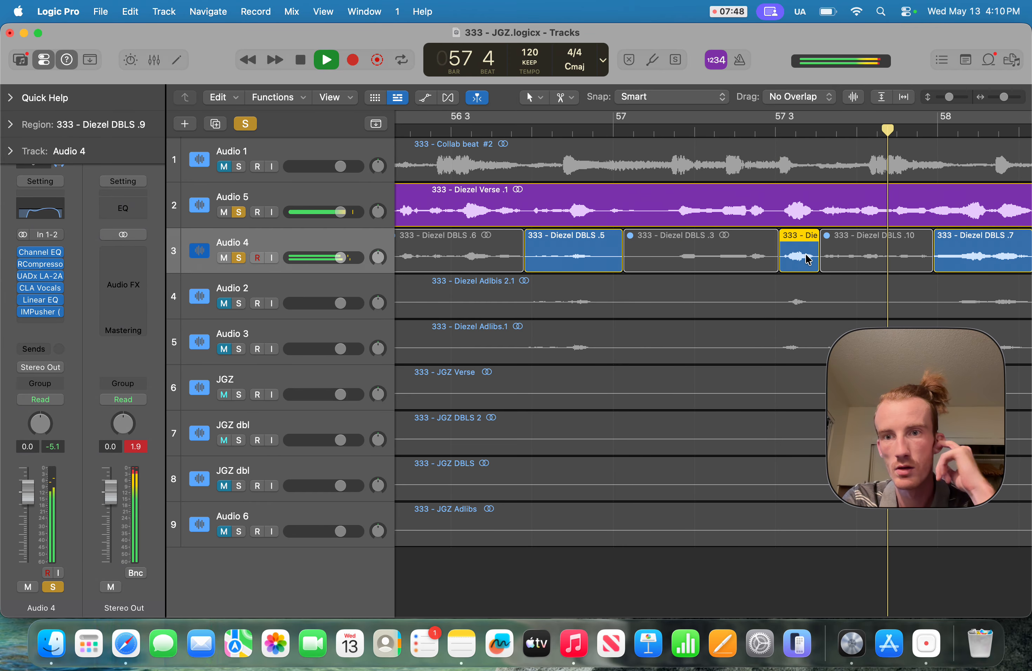
key("space")
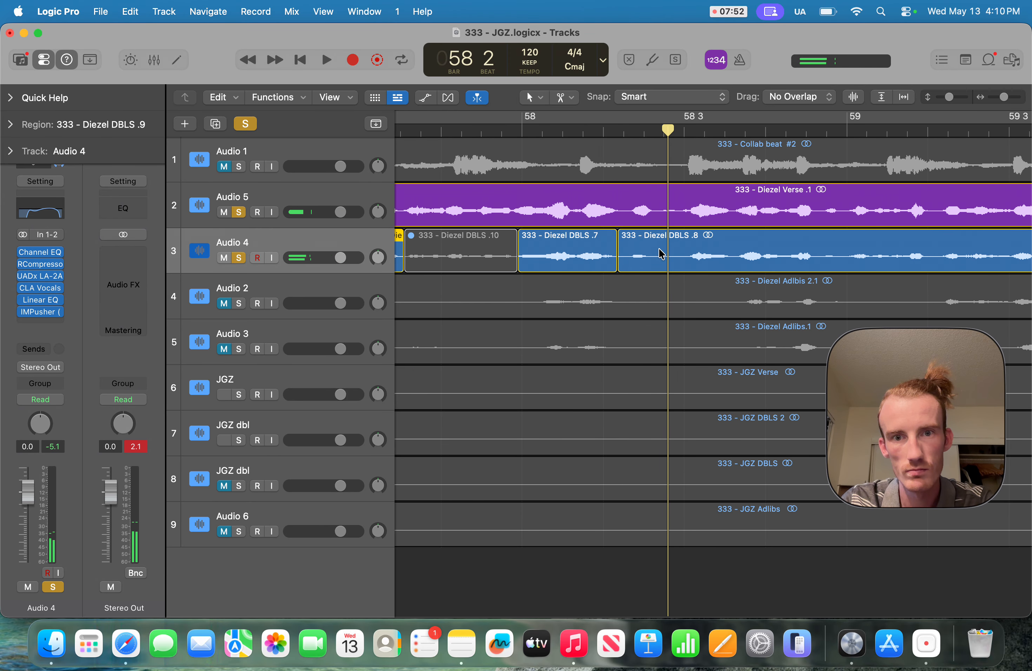
Step: Split the Diezel DBLS .8 region at about bar 58.5 and just before bar 59, and mute the piece in between
key("space")
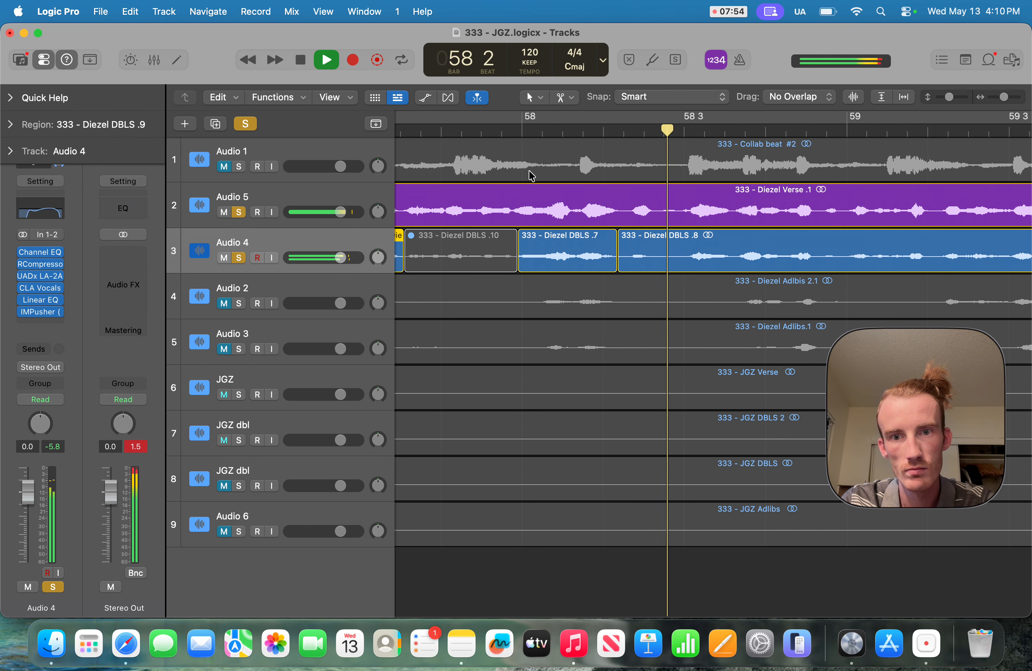
key("space")
left_click(685, 262)
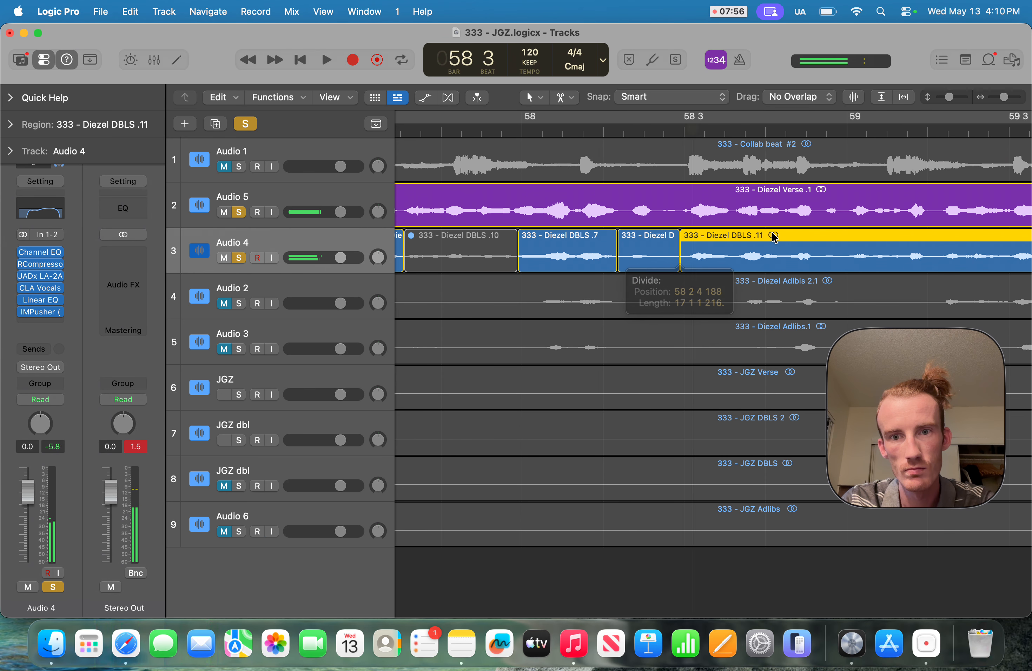
key("space")
key("space")
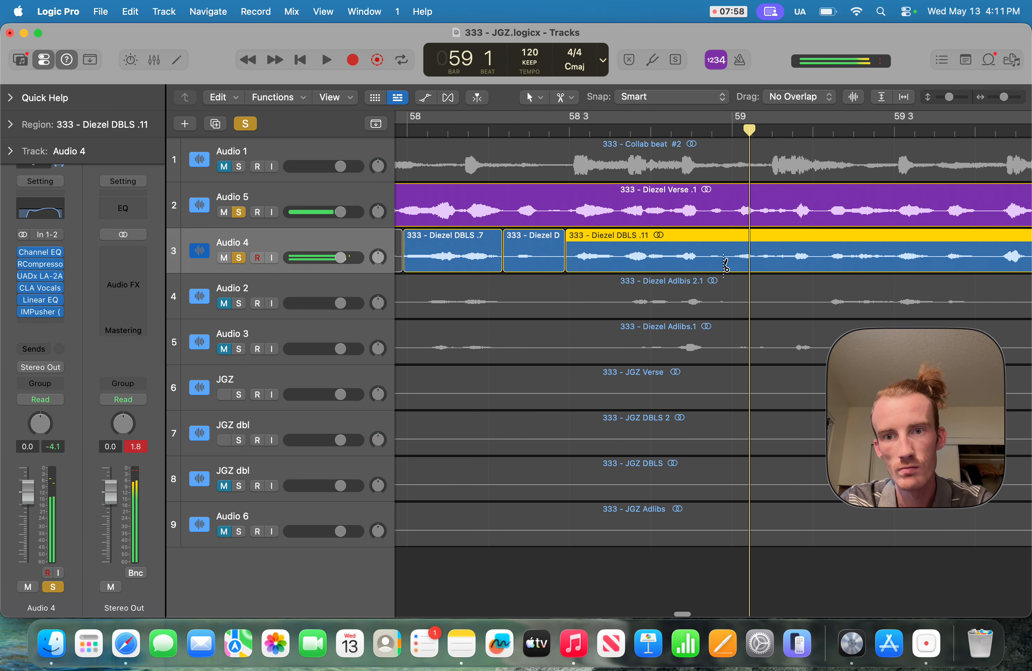
left_click(725, 264)
key("ctrl+m")
Step: Play the lead verse and doubles in short bursts through the first half of bar 59
key("space")
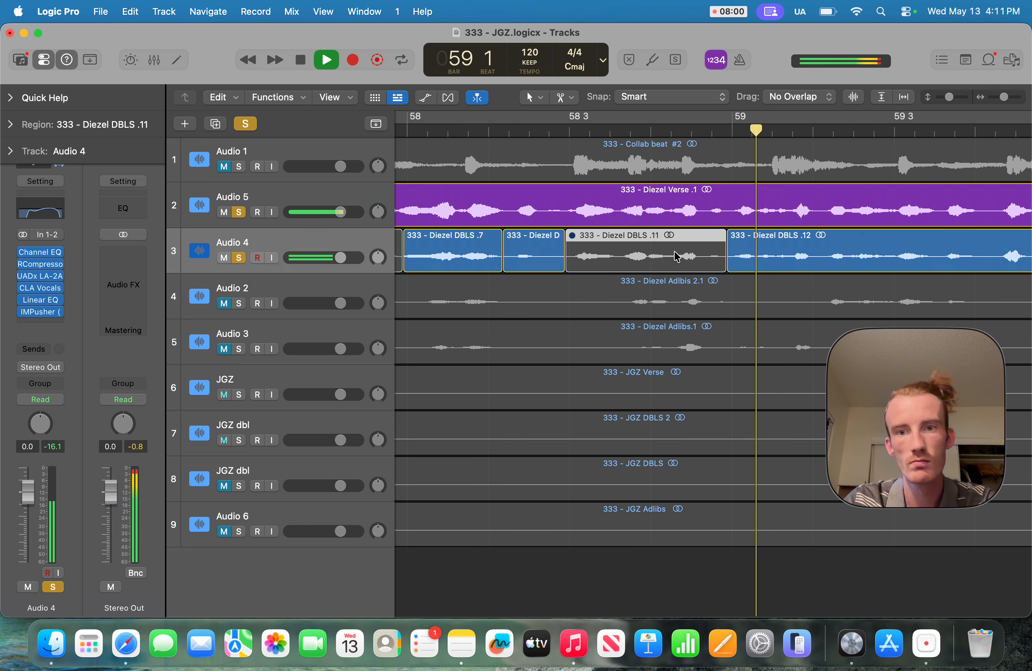
scroll(676, 256, "right", 4)
key("space")
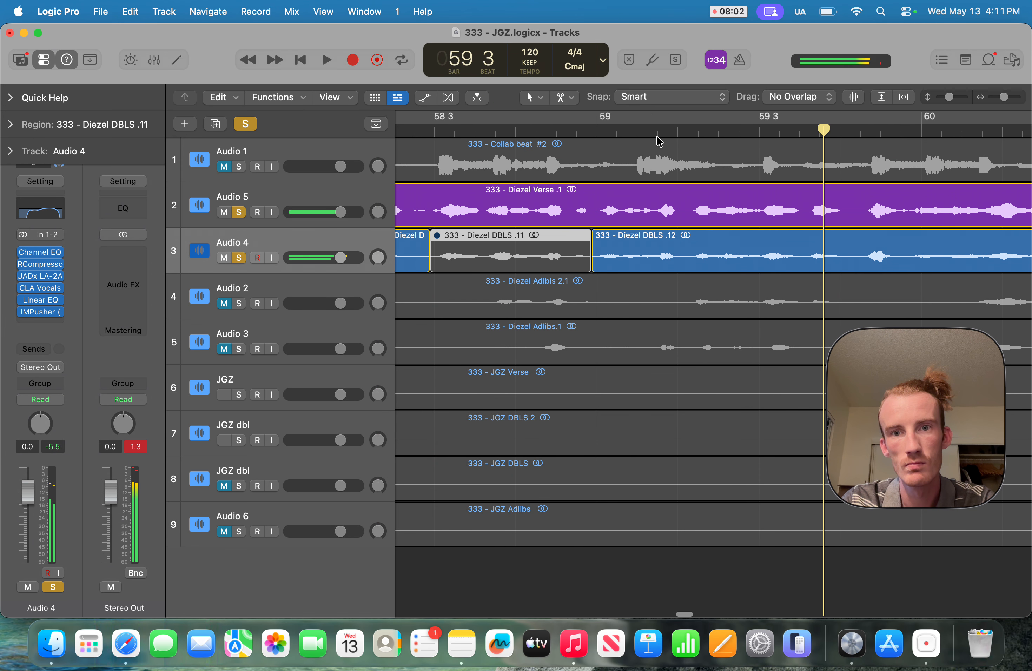
left_click(659, 142)
key("space")
key("space")
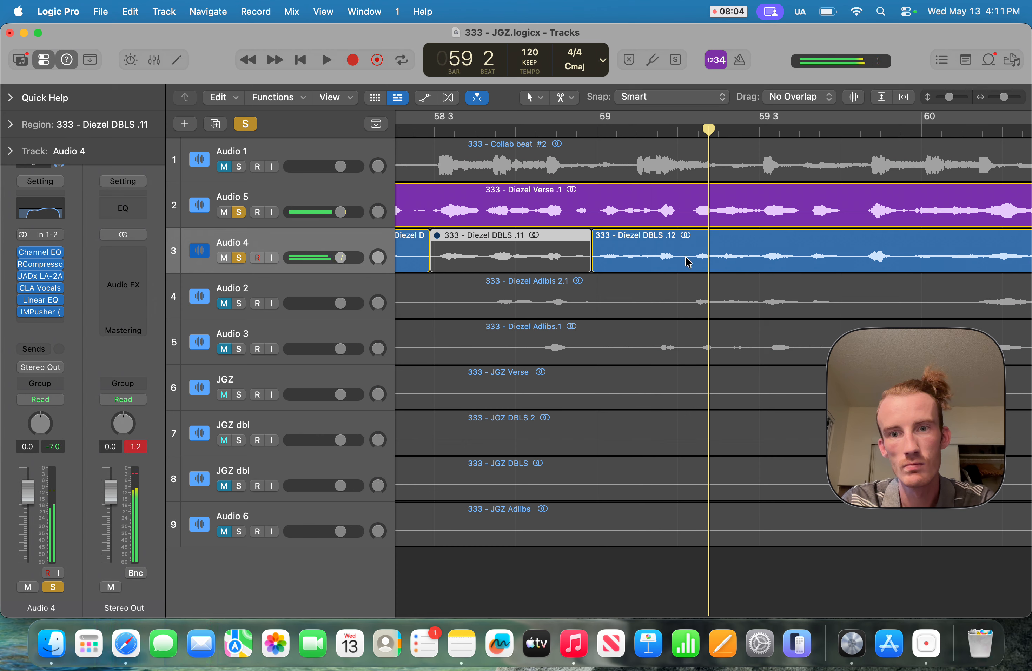
Step: Split the Diezel DBLS .12 region on Audio 4 at about bars 59.3 and 59.8
left_click(690, 257)
key("space")
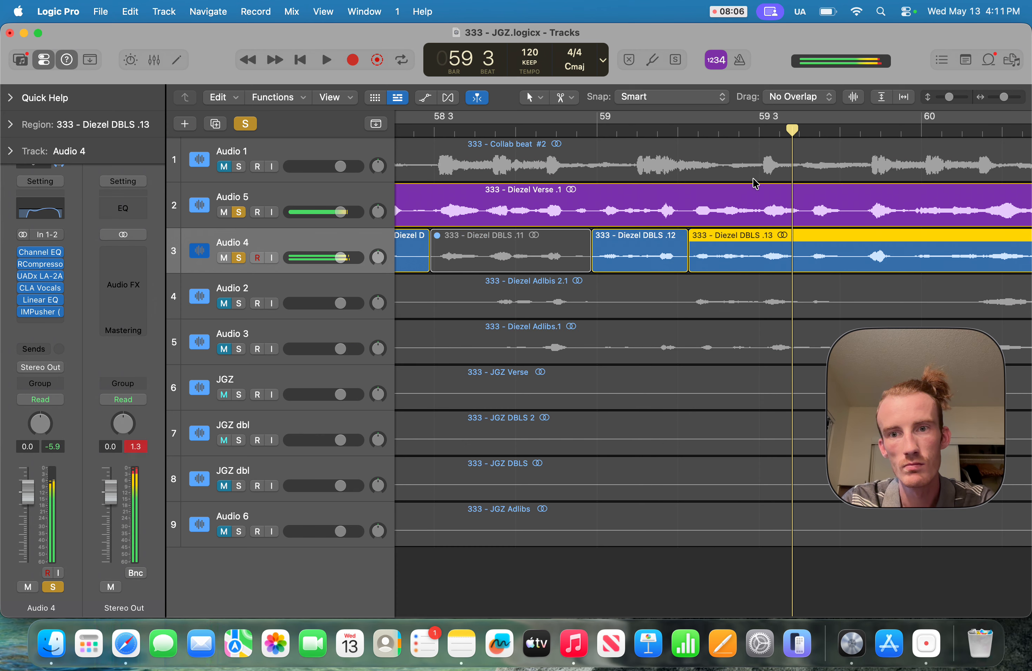
key("space")
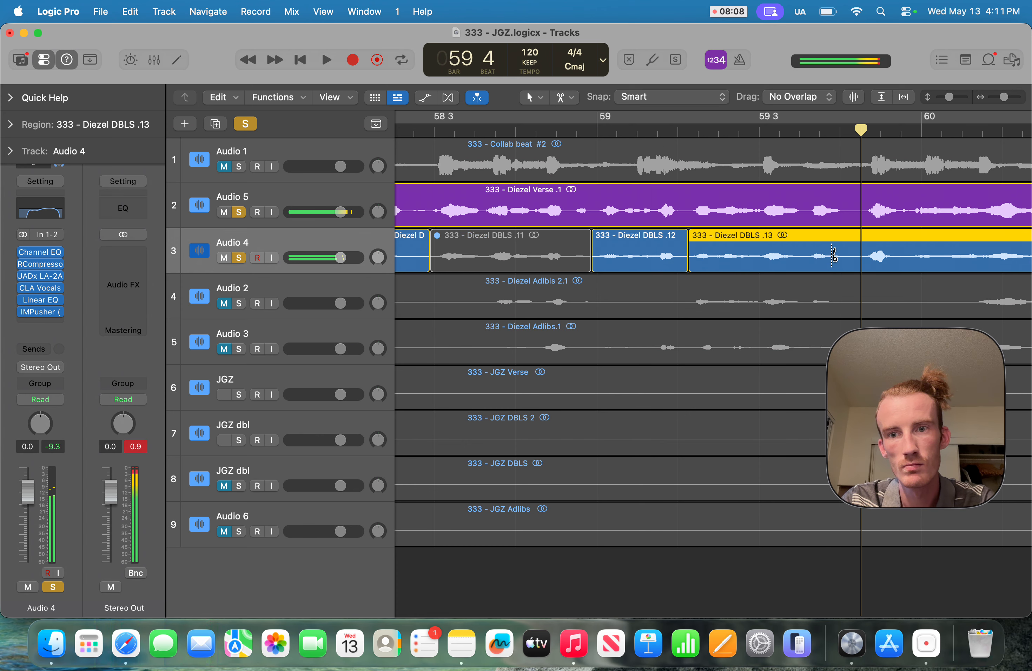
left_click(849, 257)
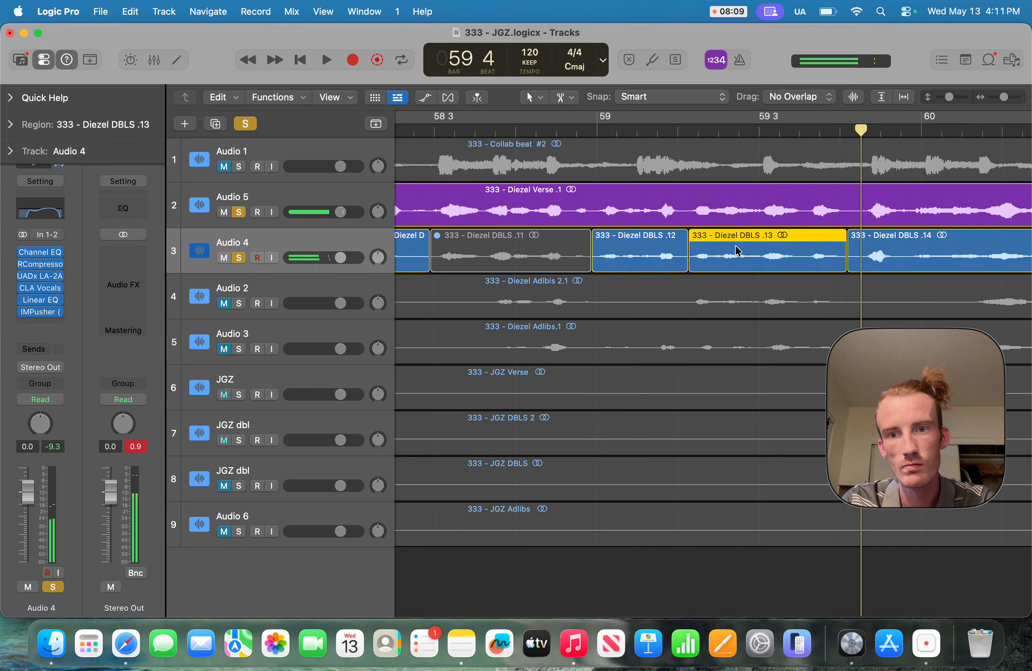
Step: Replay the start of bar 59 and mute the short doubles piece ending at about bar 59.3
left_click(581, 130)
key("space")
key("space")
left_click(627, 265)
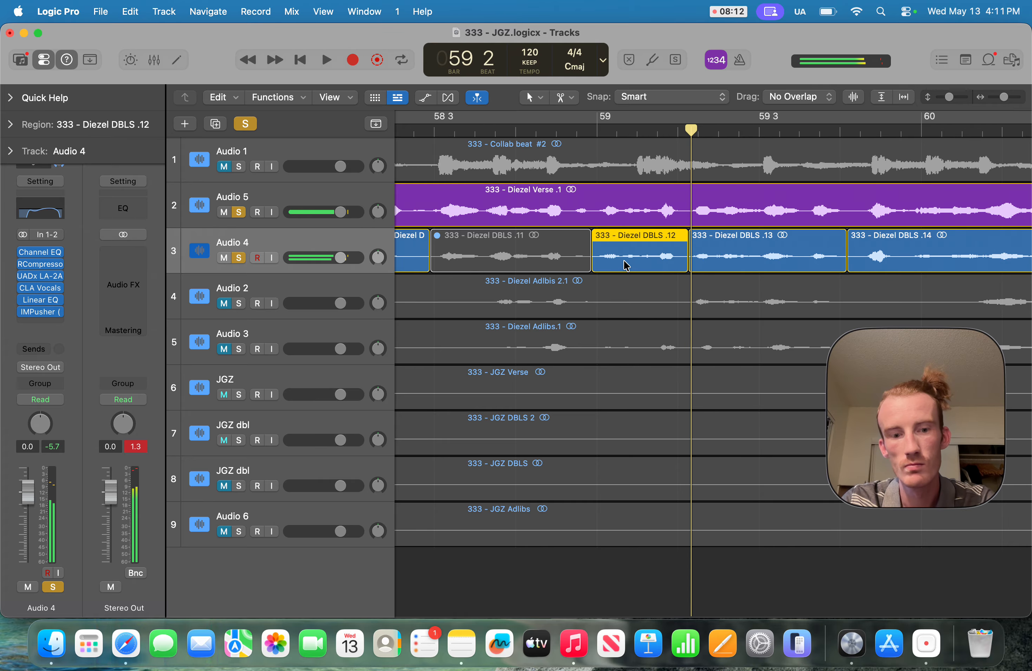
key("ctrl+m")
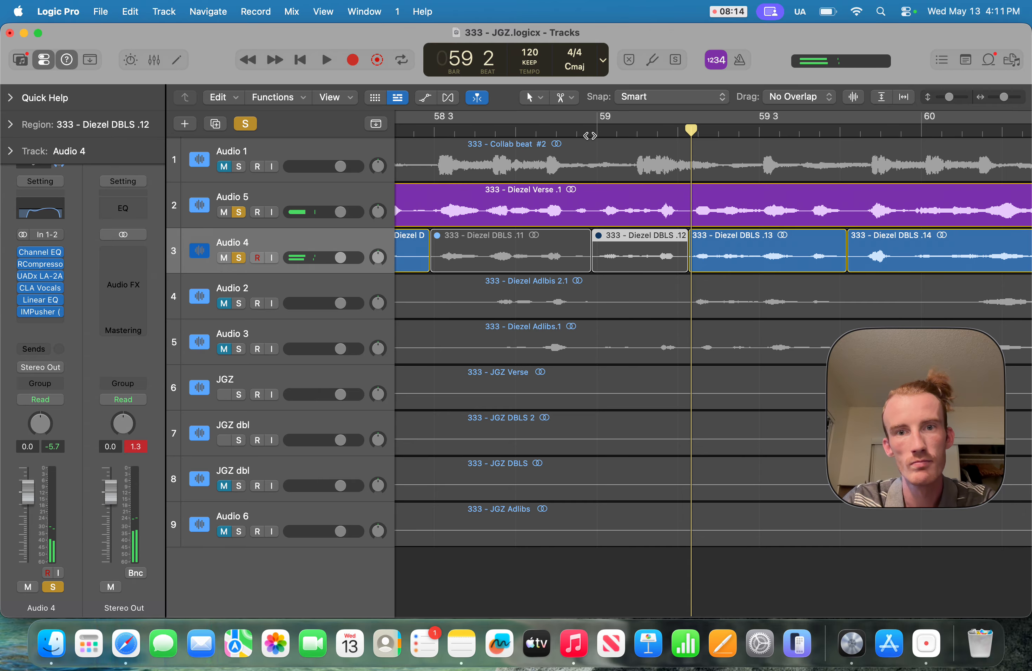
Step: Play the lead verse with the edited doubles through bar 59, including a longer pass from about bar 55.5
left_click(590, 133)
key("space")
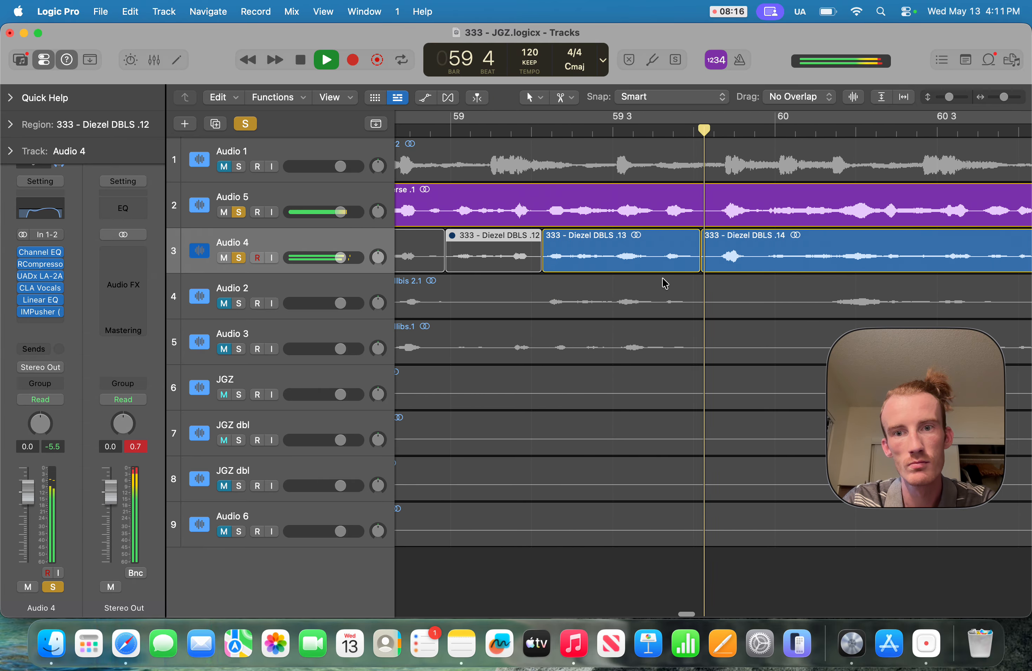
key("space")
scroll(665, 283, "left", 8)
scroll(664, 284, "down", 5)
scroll(570, 182, "left", 5)
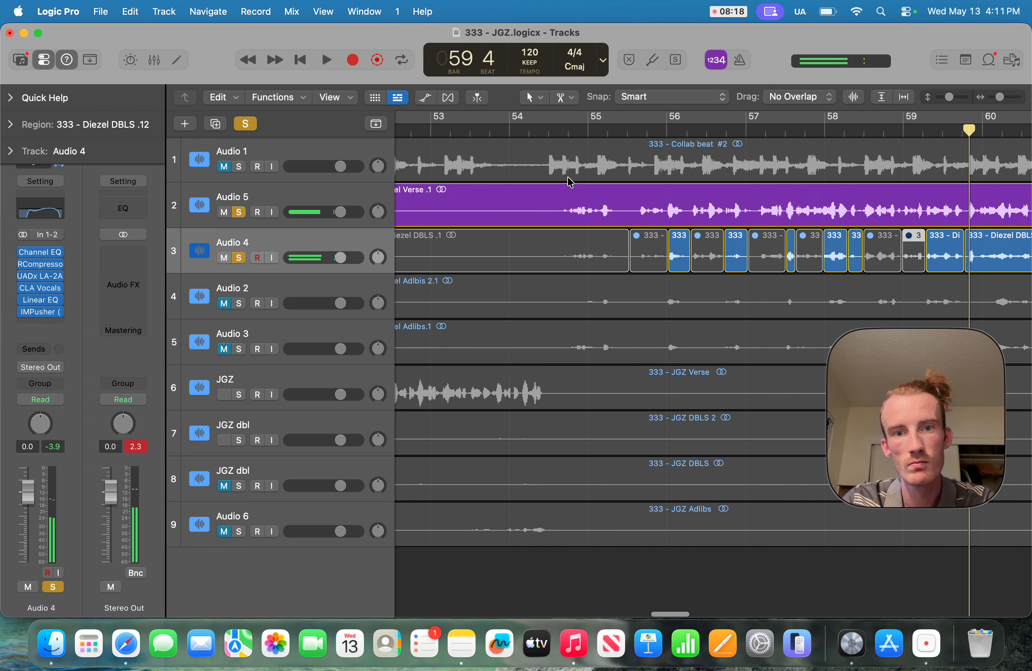
scroll(570, 181, "down", 5)
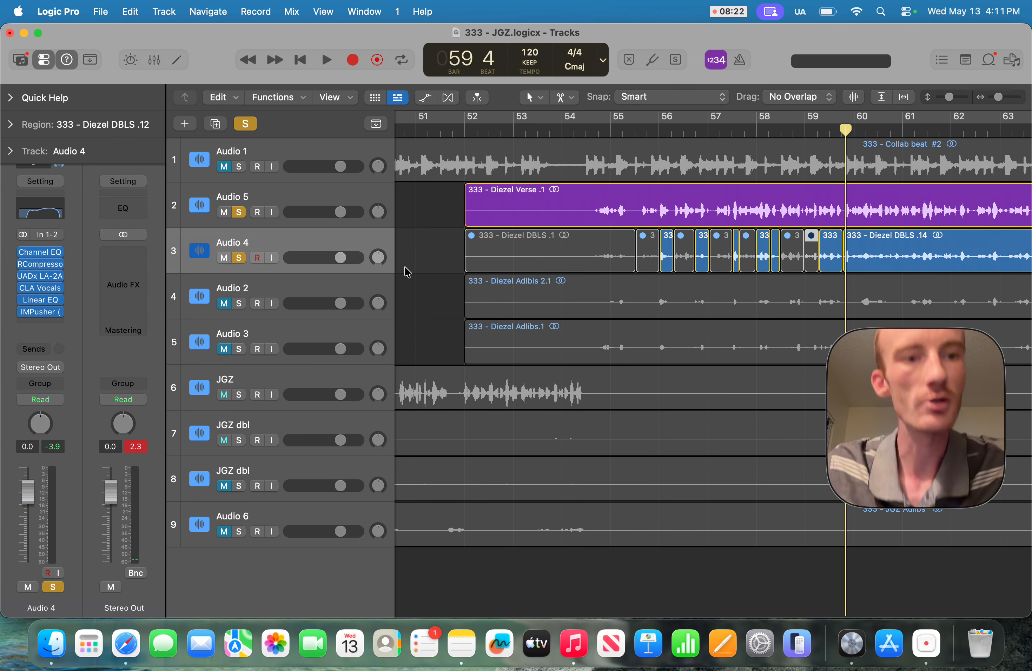
left_click(633, 126)
key("space")
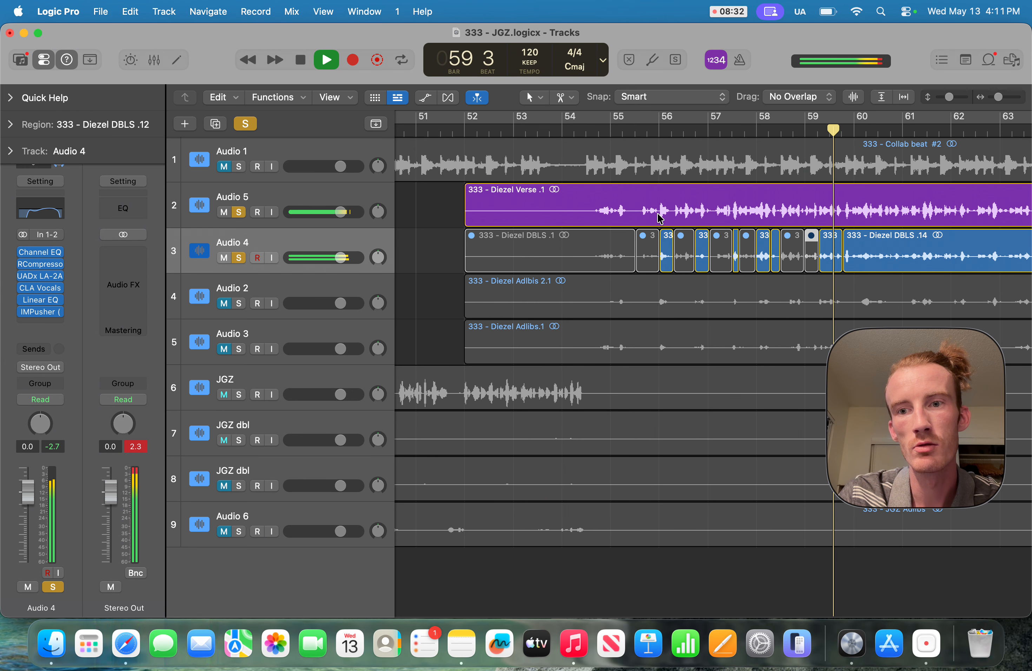
key("space")
scroll(660, 219, "right", 3)
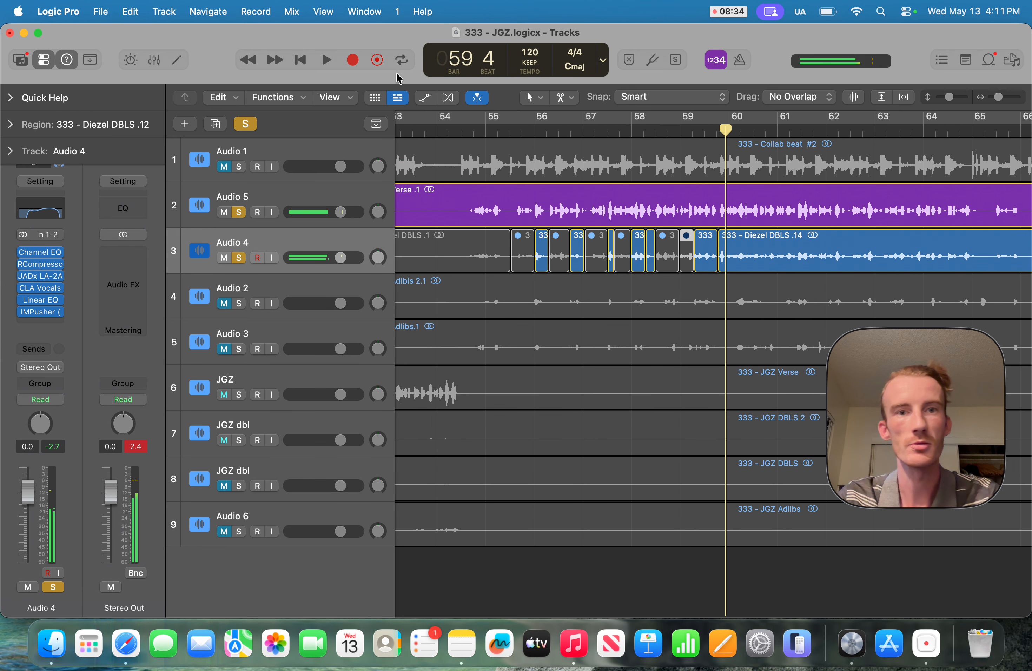
scroll(517, 200, "up", 5)
scroll(518, 200, "right", 8)
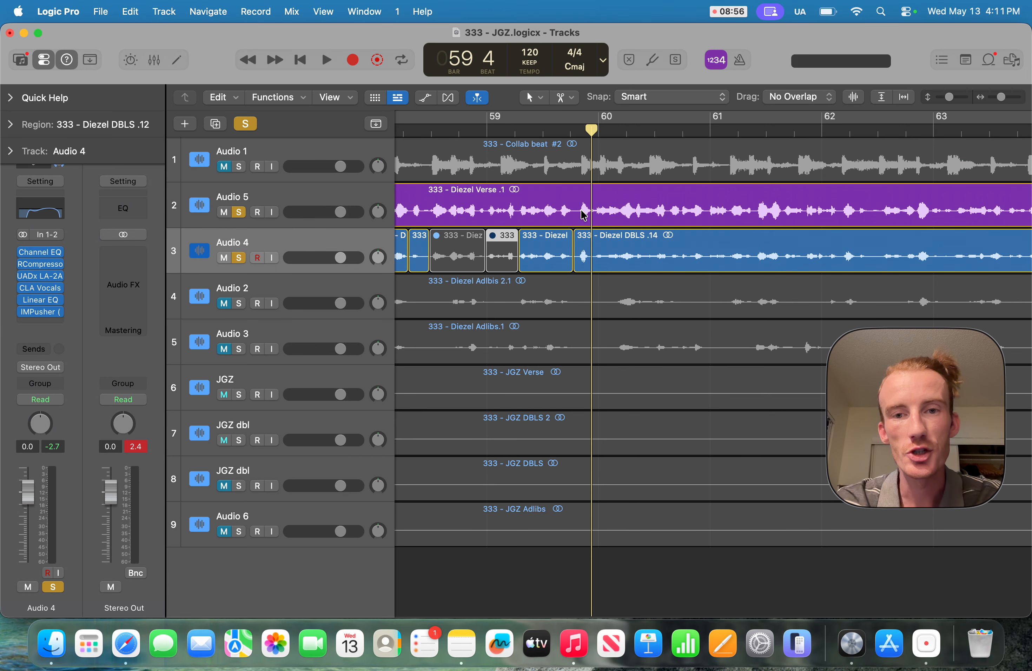
scroll(737, 260, "right", 3)
scroll(477, 248, "left", 5)
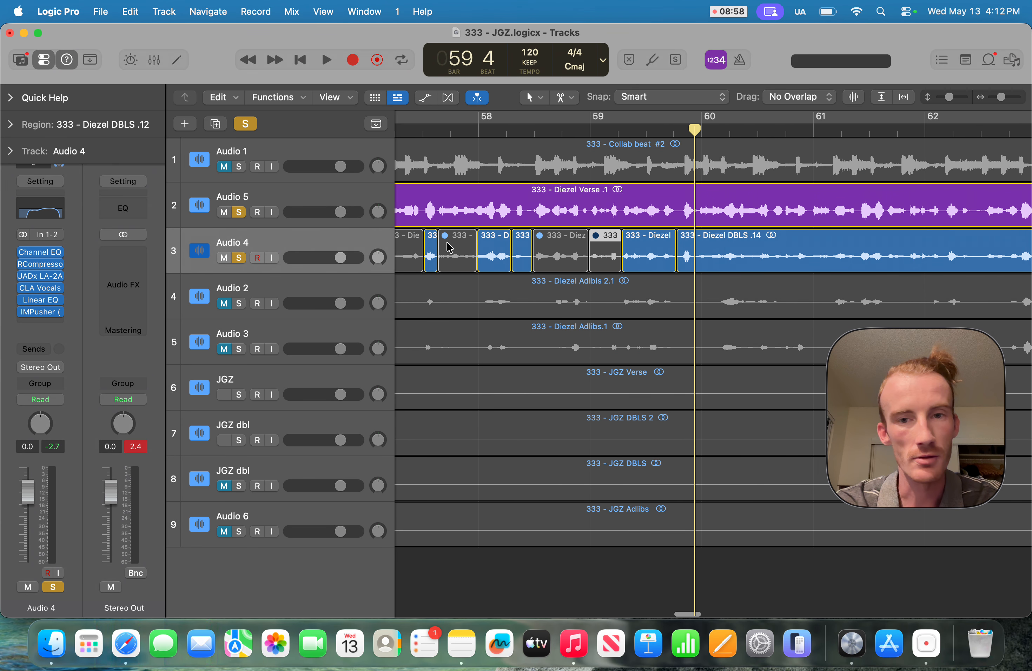
scroll(451, 245, "down", 5)
scroll(449, 244, "up", 5)
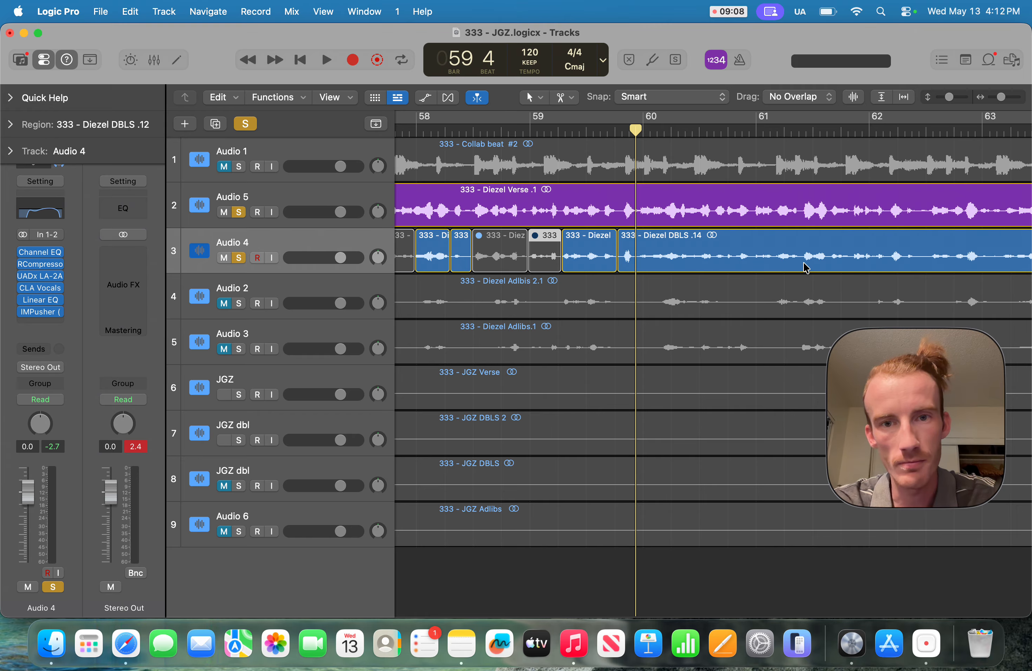
scroll(589, 234, "down", 8)
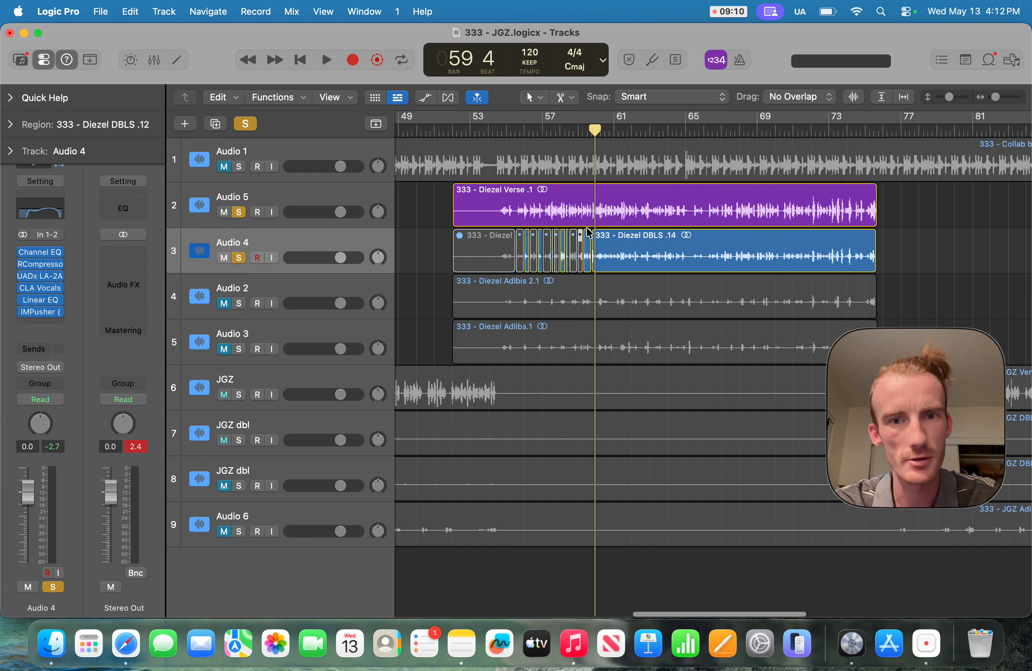
scroll(588, 234, "up", 8)
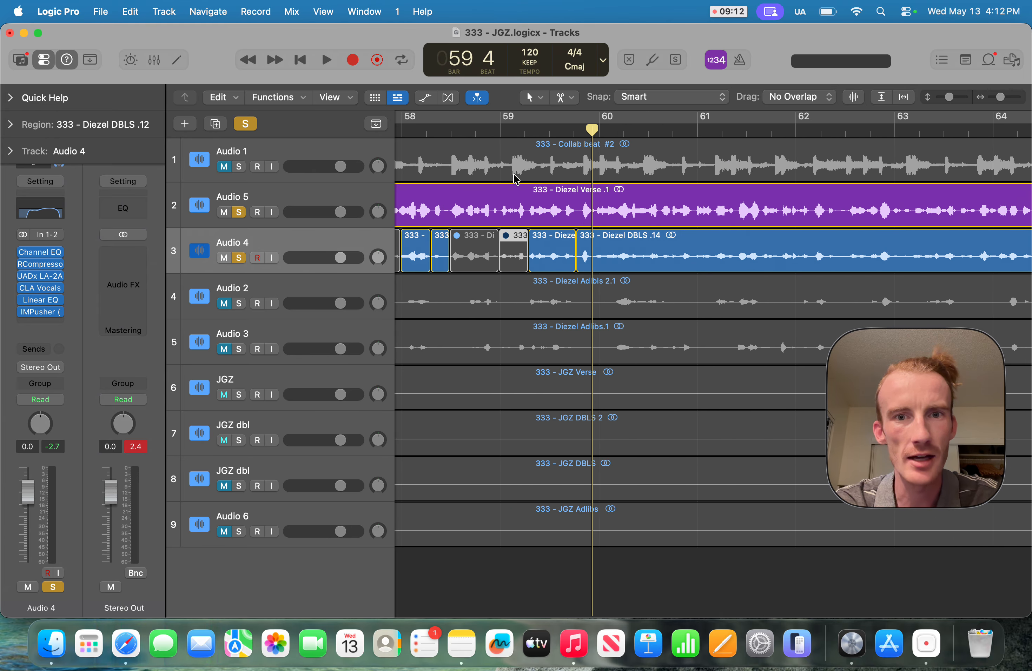
Step: Play the lead verse with the edited doubles from about bar 55.7 into bar 60
left_click(544, 131)
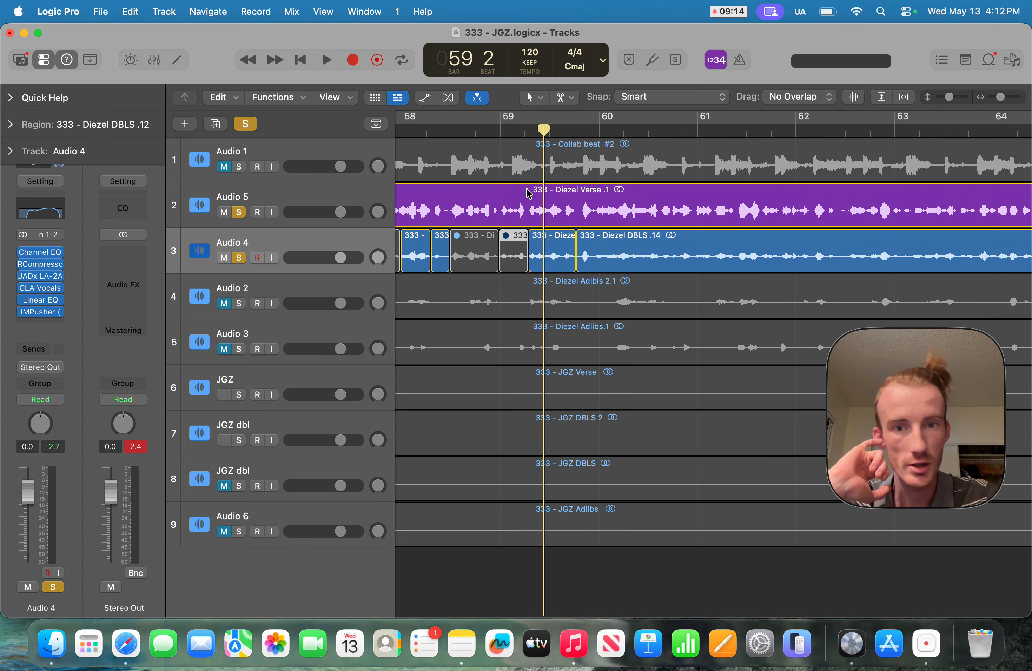
scroll(529, 194, "left", 5)
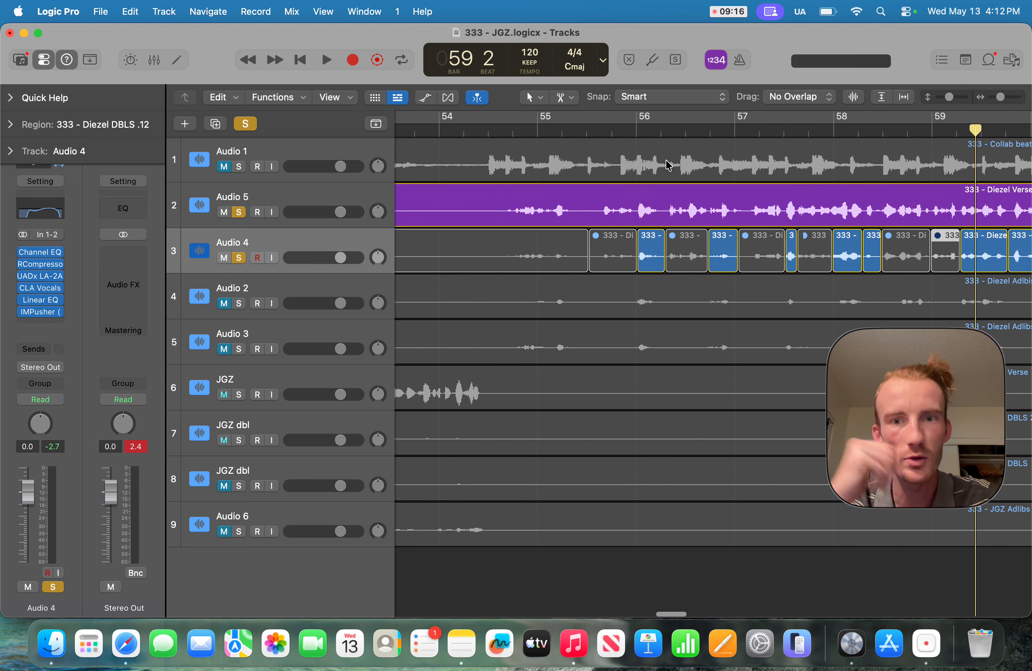
left_click(616, 131)
key("space")
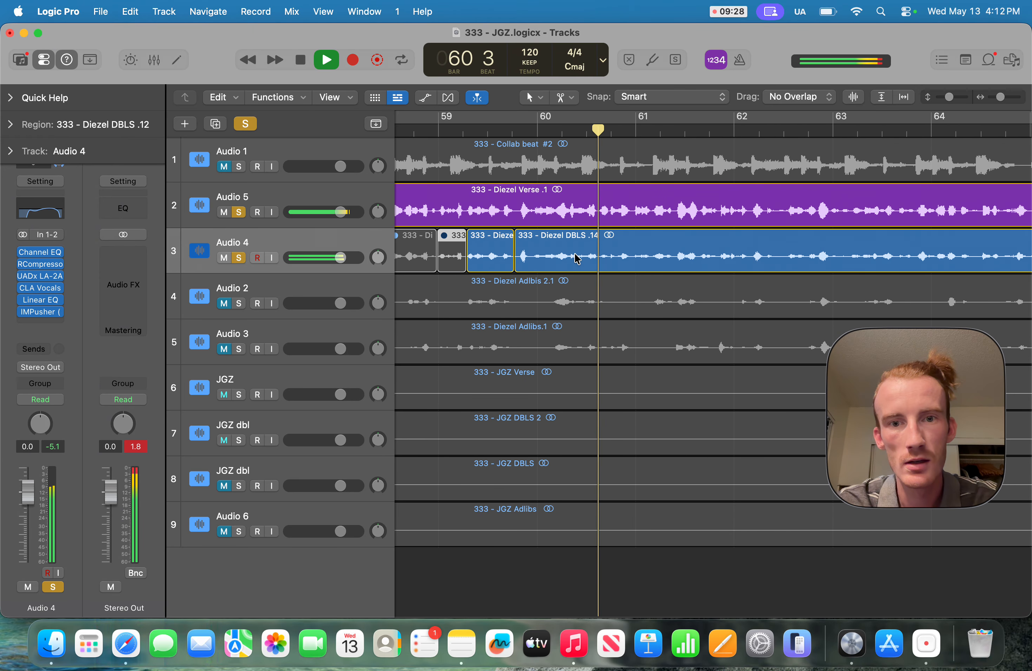
key("space")
Step: Listen around the start of bar 60 and split the Diezel DBLS .14 region just after bar 60 and at about bar 60.3
left_click(532, 127)
key("space")
key("space")
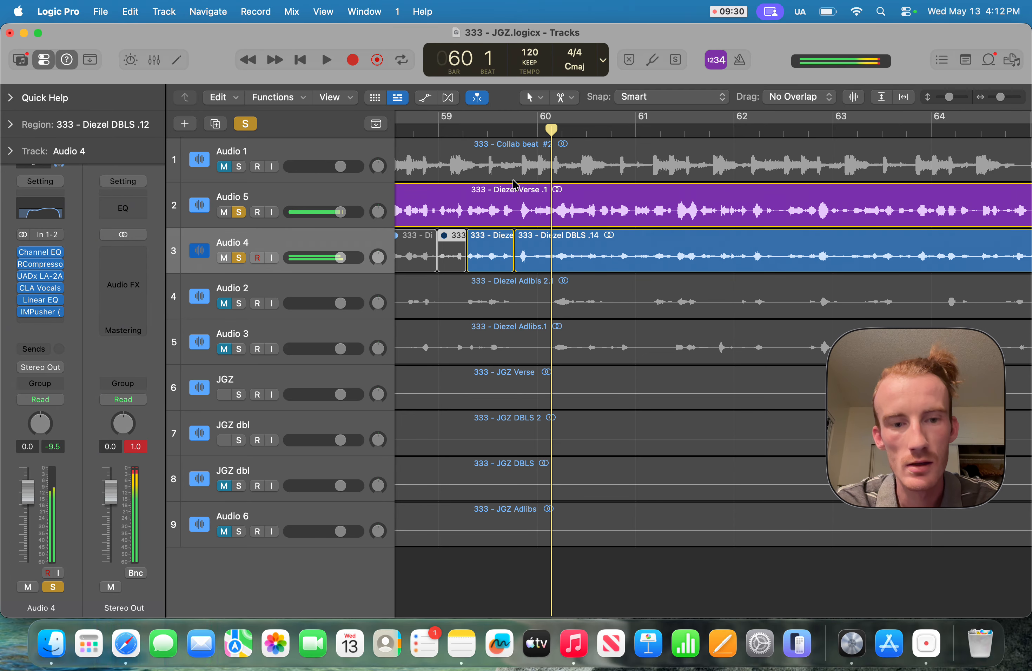
scroll(532, 232, "up", 5)
left_click(503, 137)
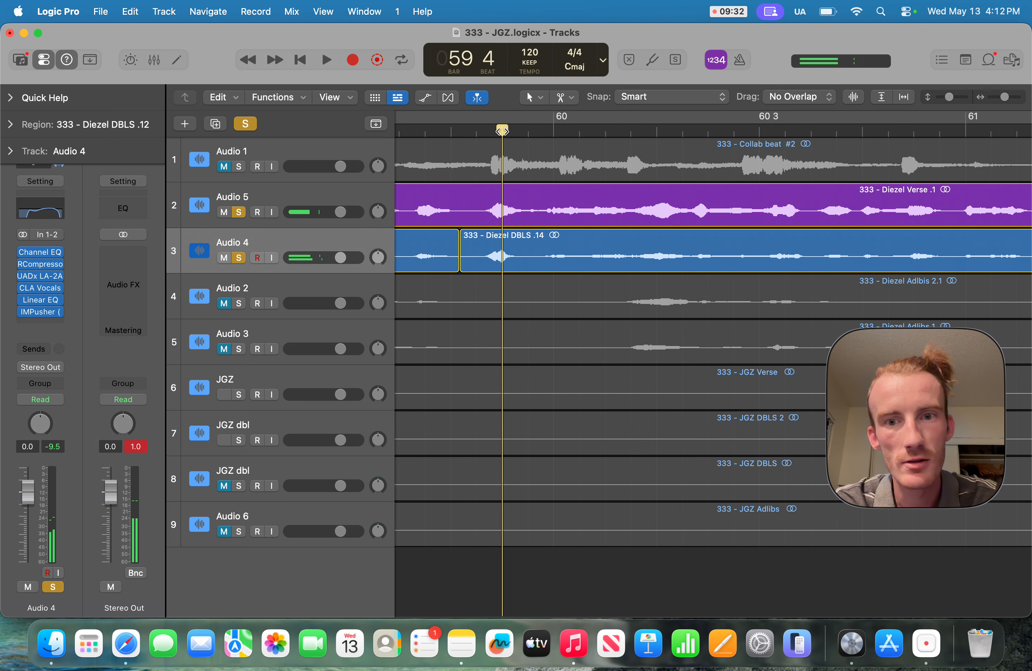
key("space")
key("space")
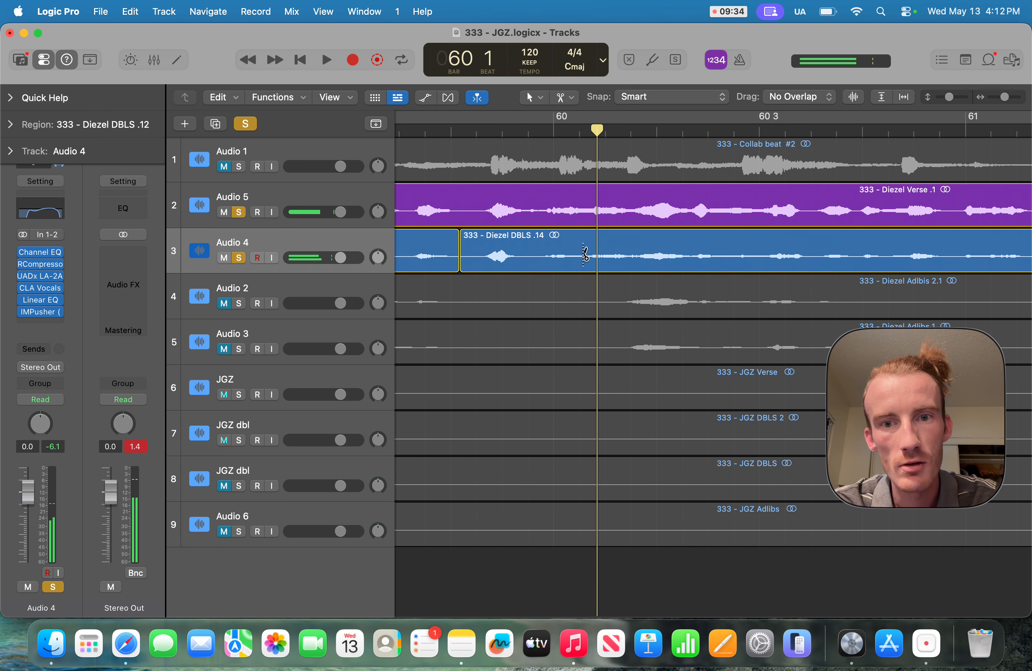
left_click(584, 255)
key("space")
key("space")
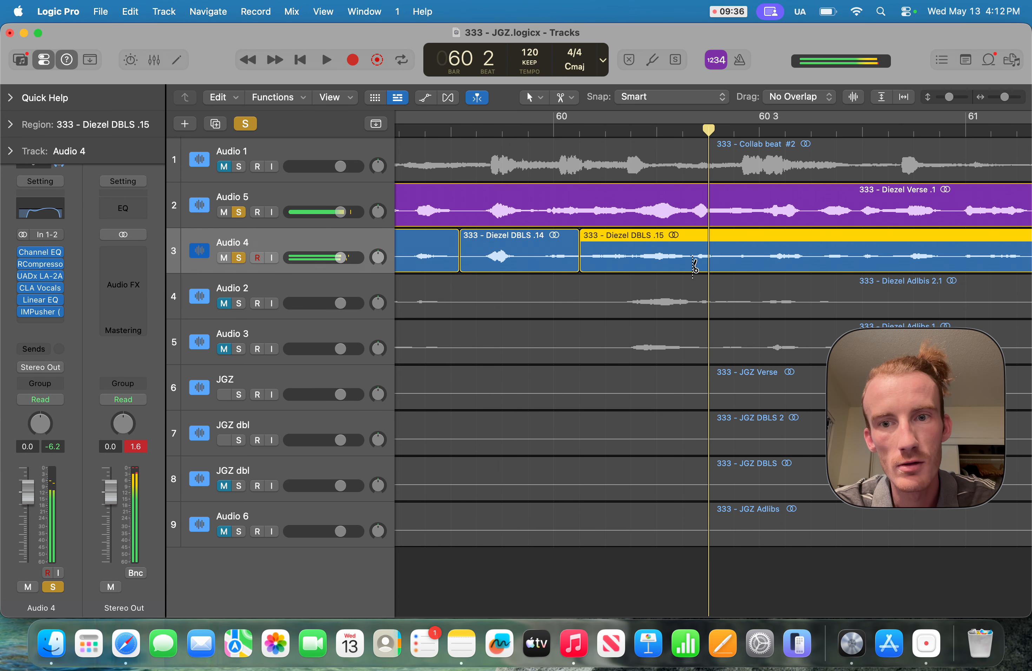
left_click(690, 257)
Step: Listen through the rest of bar 60, split the Diezel DBLS .16 region at about bar 60.8, and mute the piece before the cut
key("space")
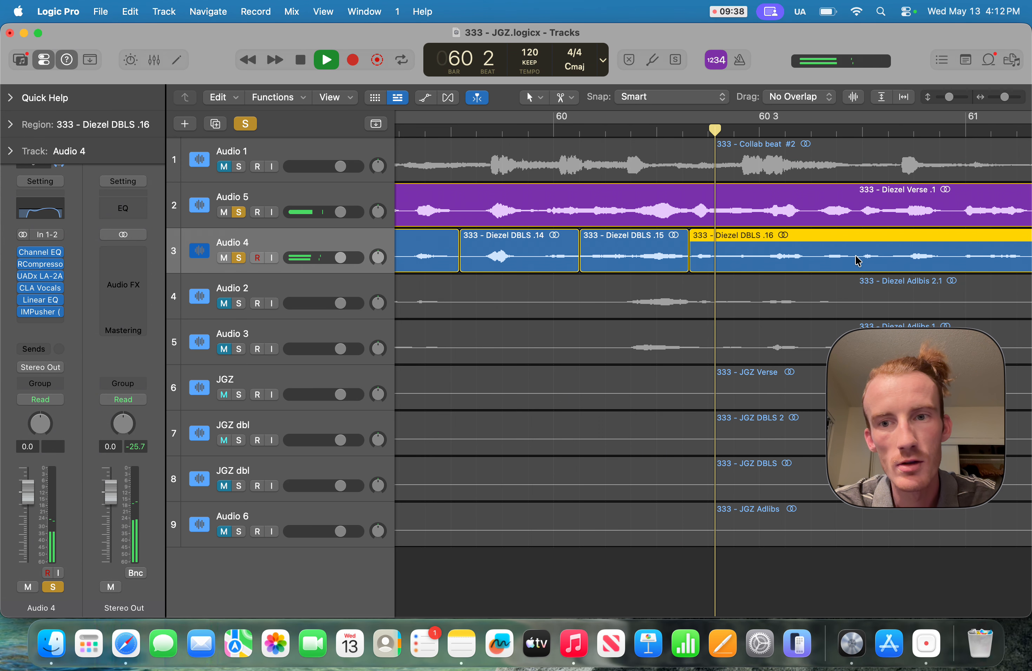
key("space")
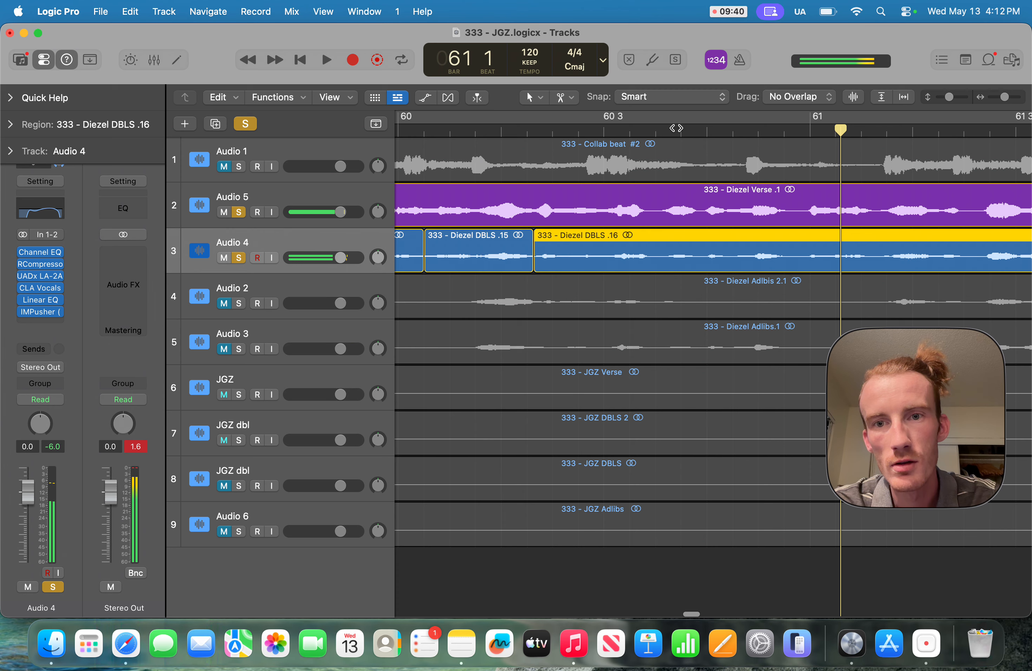
left_click(673, 140)
key("space")
key("space")
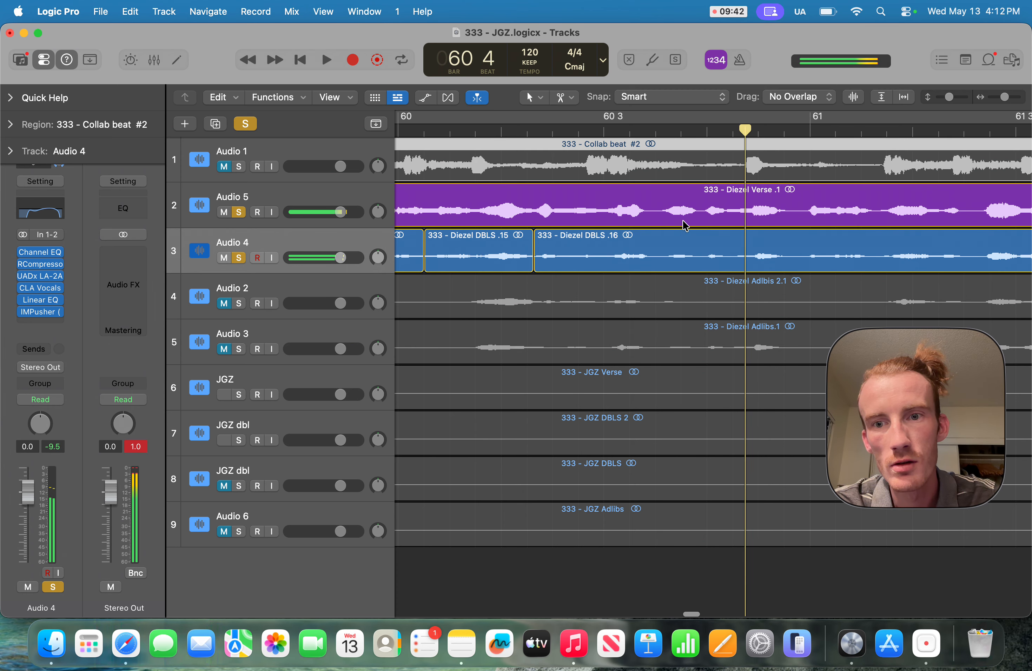
left_click(654, 134)
key("space")
key("space")
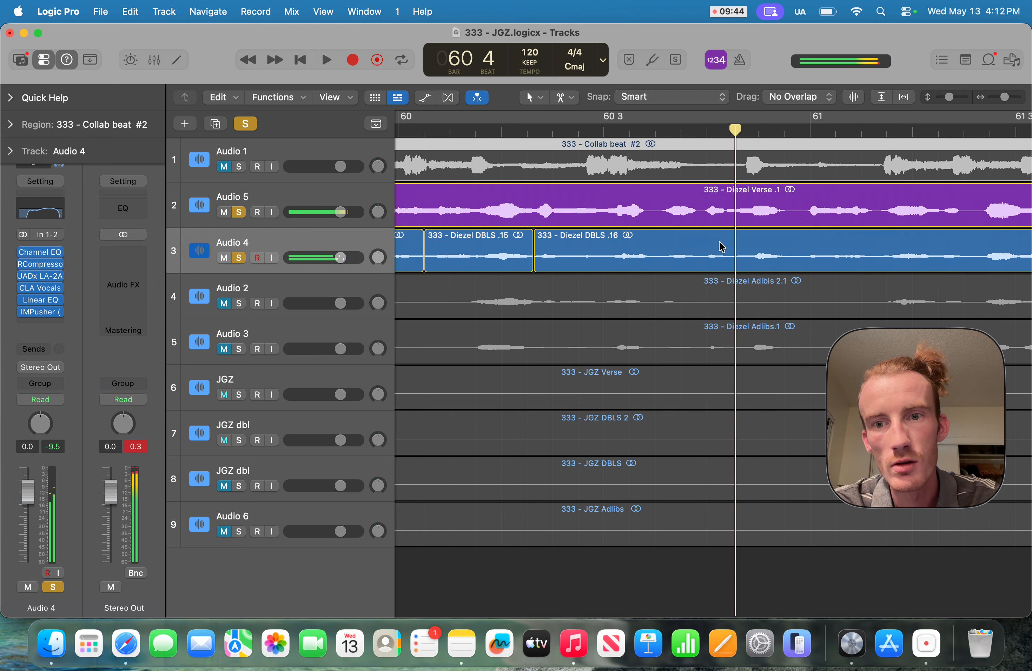
left_click(735, 258)
left_click(687, 259)
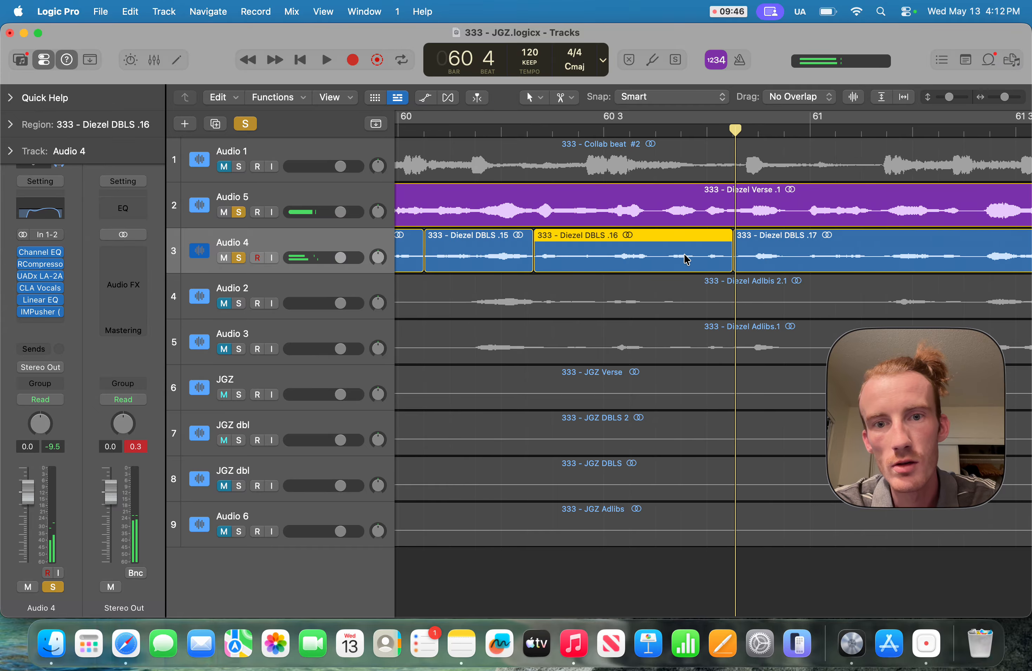
key("ctrl+m")
Step: Replay the passage into bar 60 and mute the Diezel DBLS .14 piece that crosses the start of the bar
scroll(646, 288, "left", 5)
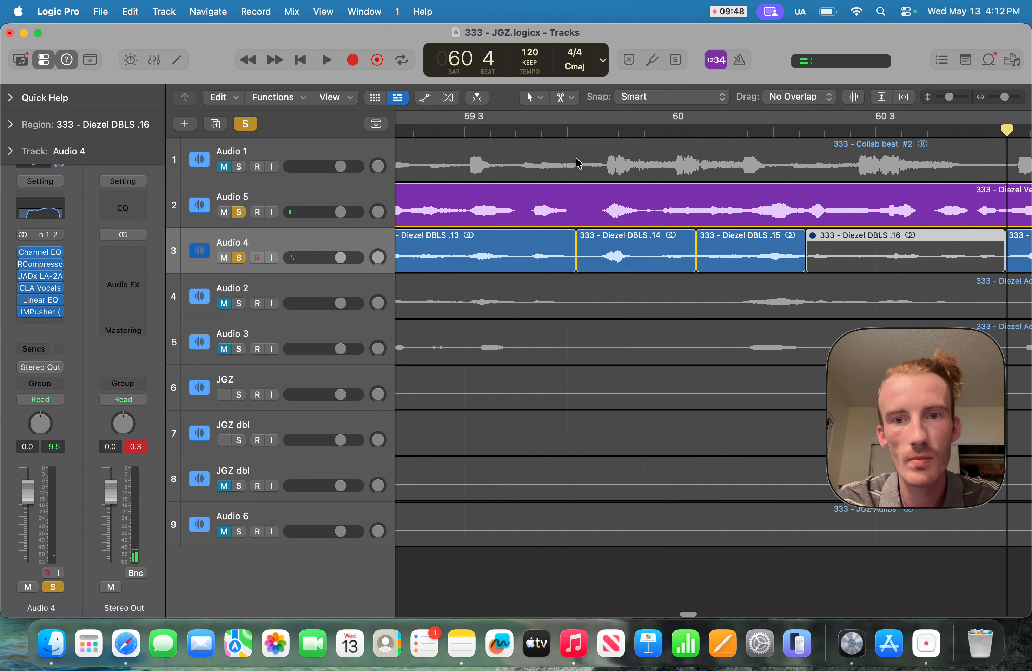
left_click(555, 137)
key("space")
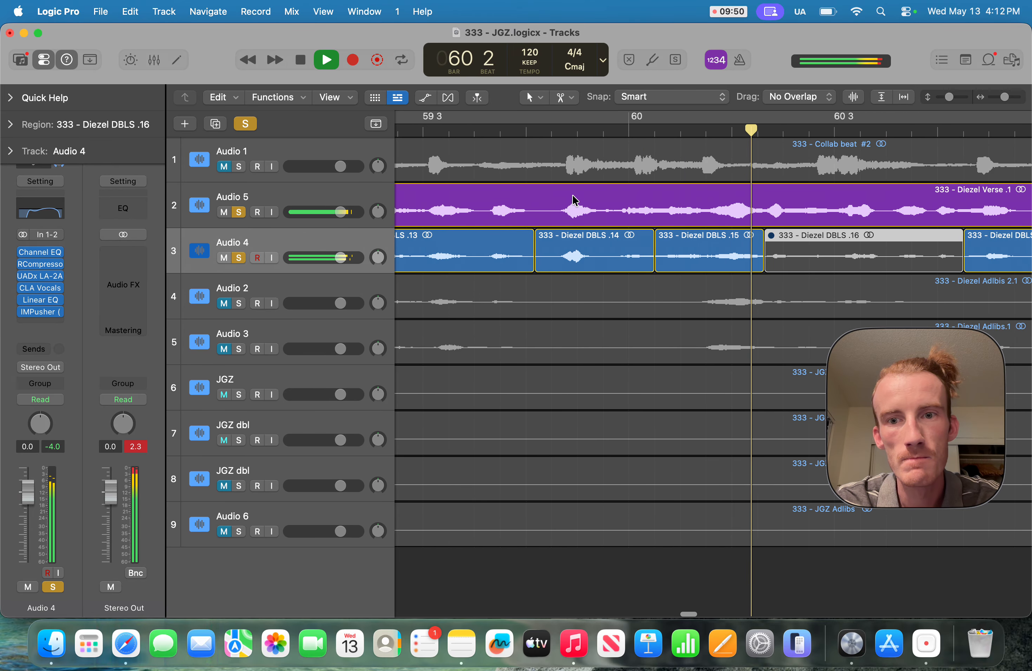
left_click(620, 265)
key("ctrl+m")
Step: Play the lead verse and edited doubles in passes from bar 59 into bar 61 to check the muted pieces
scroll(618, 261, "left", 5)
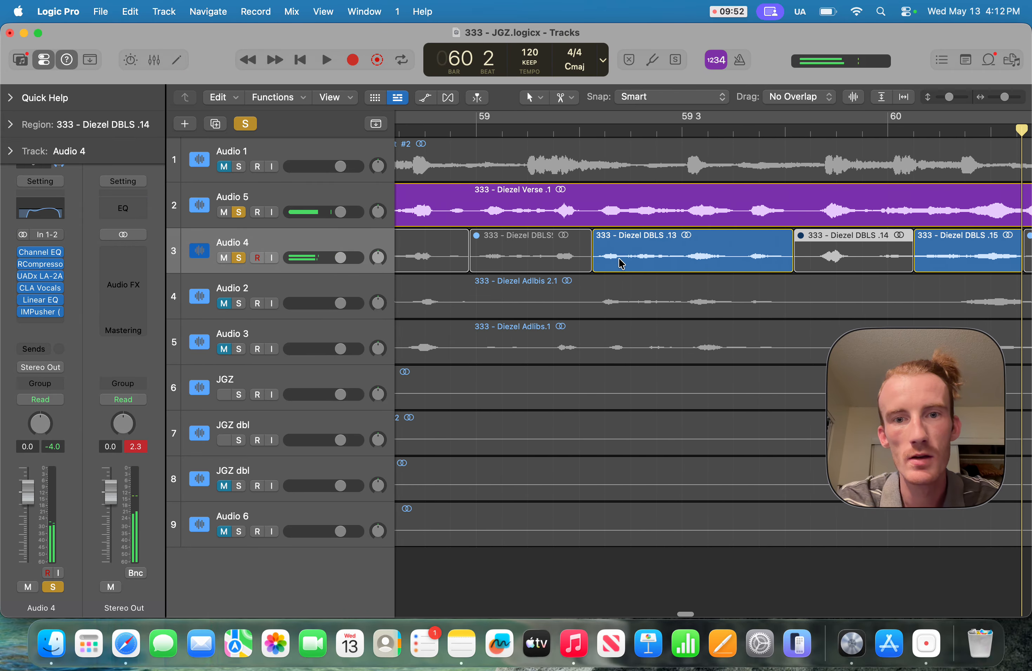
left_click(601, 131)
key("space")
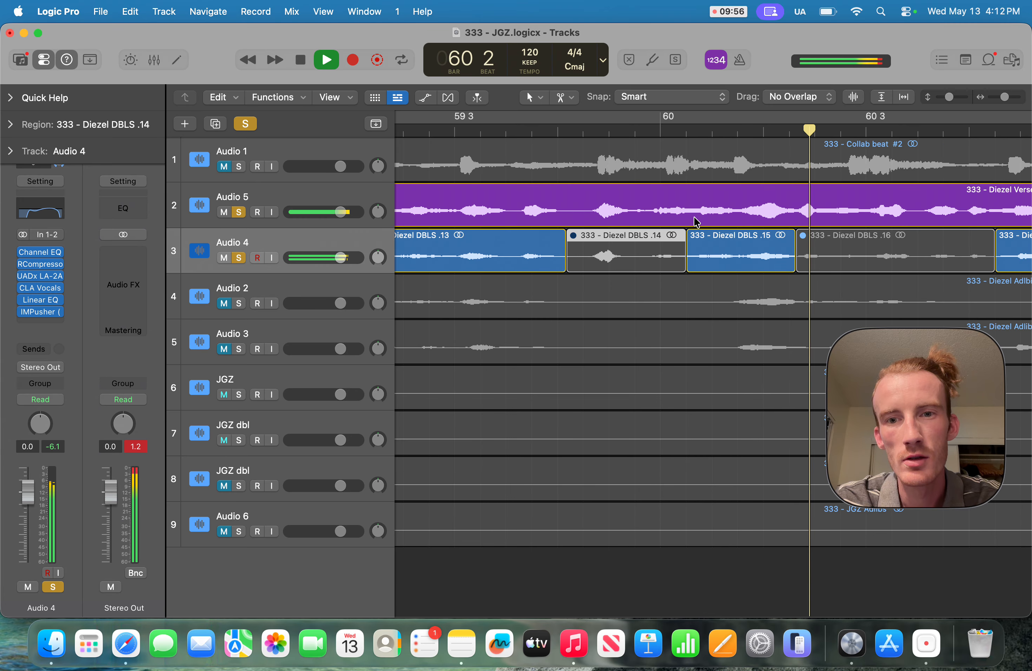
scroll(693, 222, "left", 5)
left_click(511, 130)
scroll(698, 305, "right", 2)
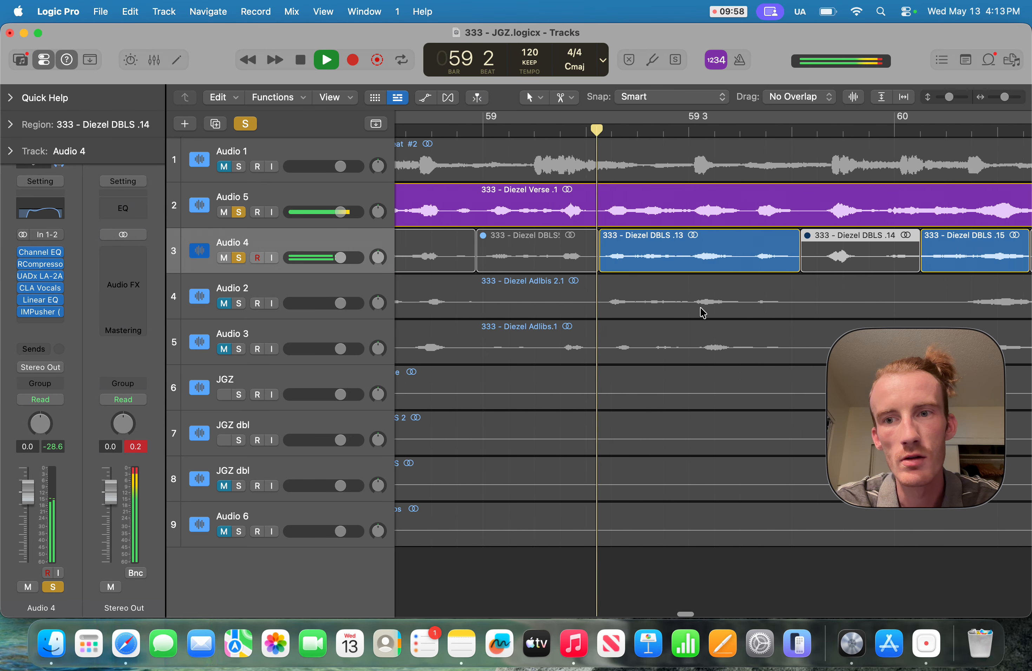
key("space")
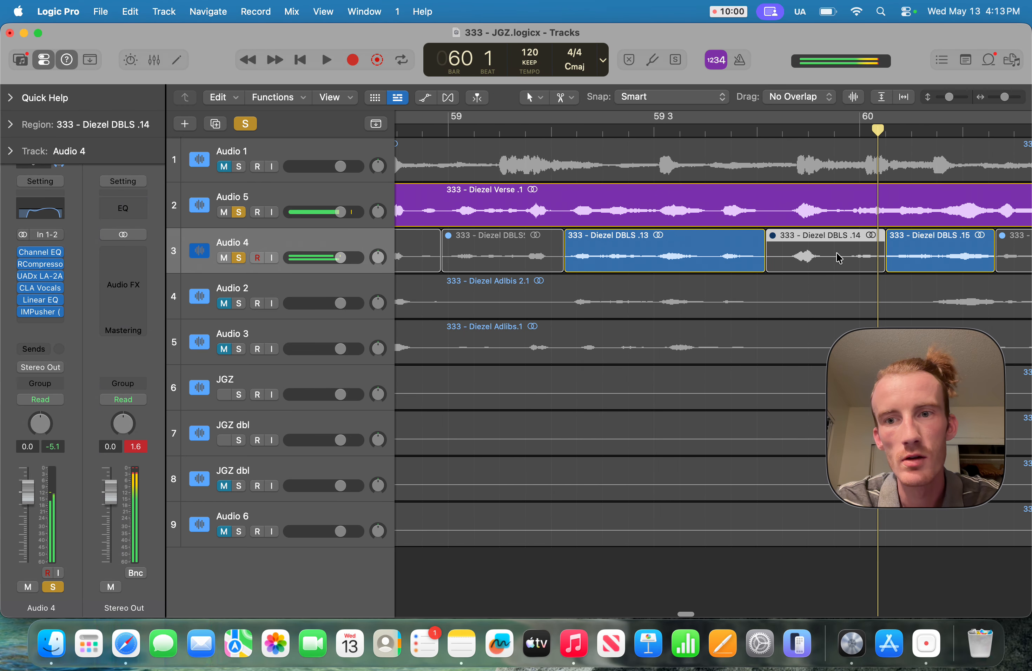
key("space")
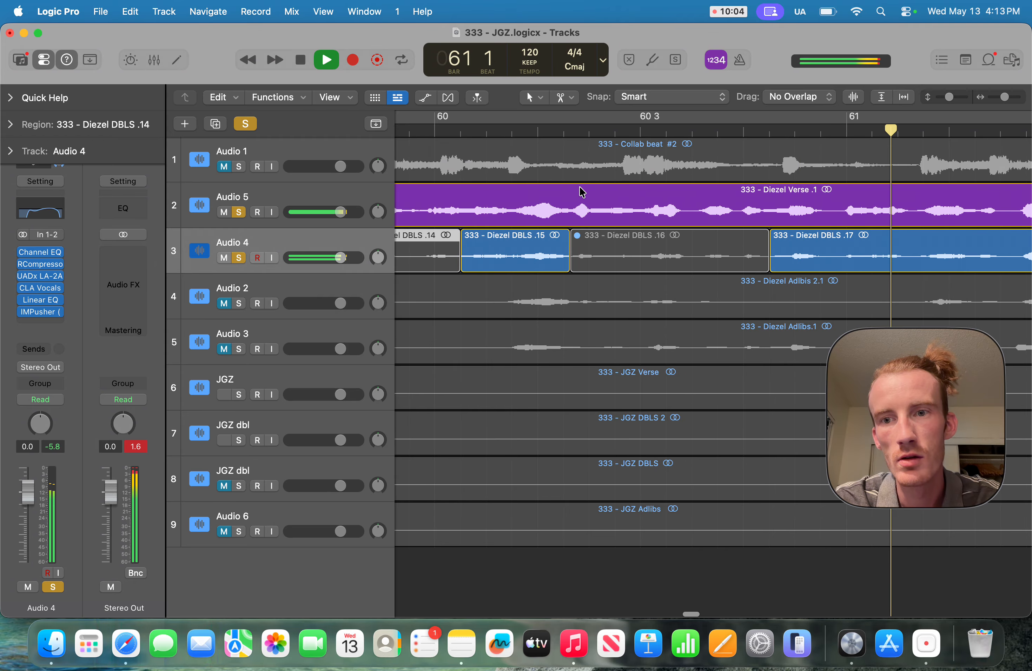
key("space")
scroll(828, 262, "left", 2)
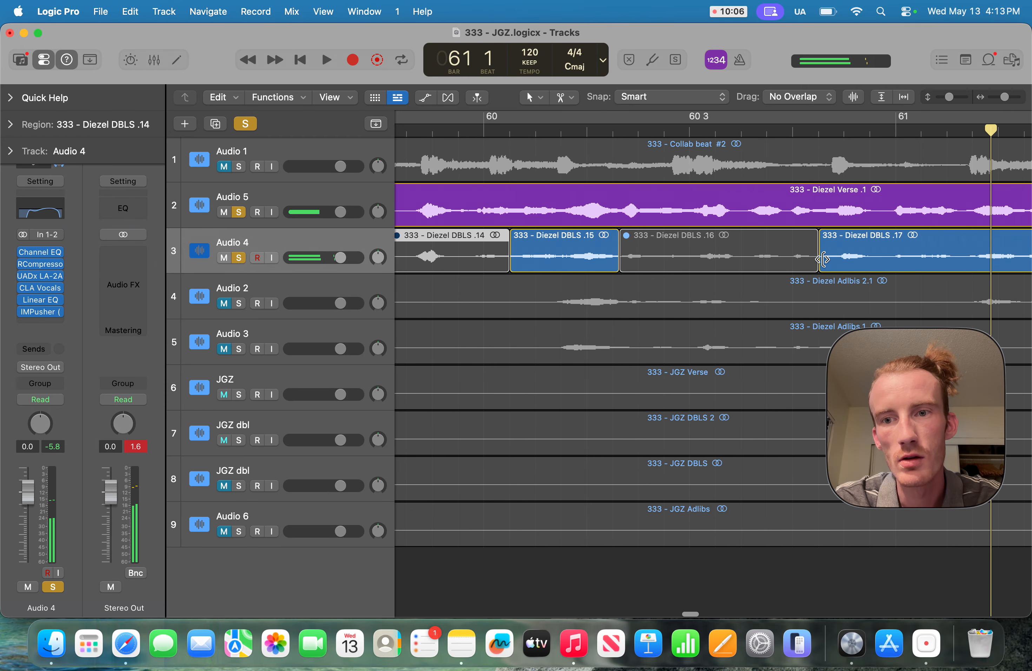
Step: Extend the start of the Diezel DBLS .17 region back to about bar 60.7 and replay the passage into bar 61
left_click_drag(824, 259, 784, 279)
left_click(667, 126)
key("space")
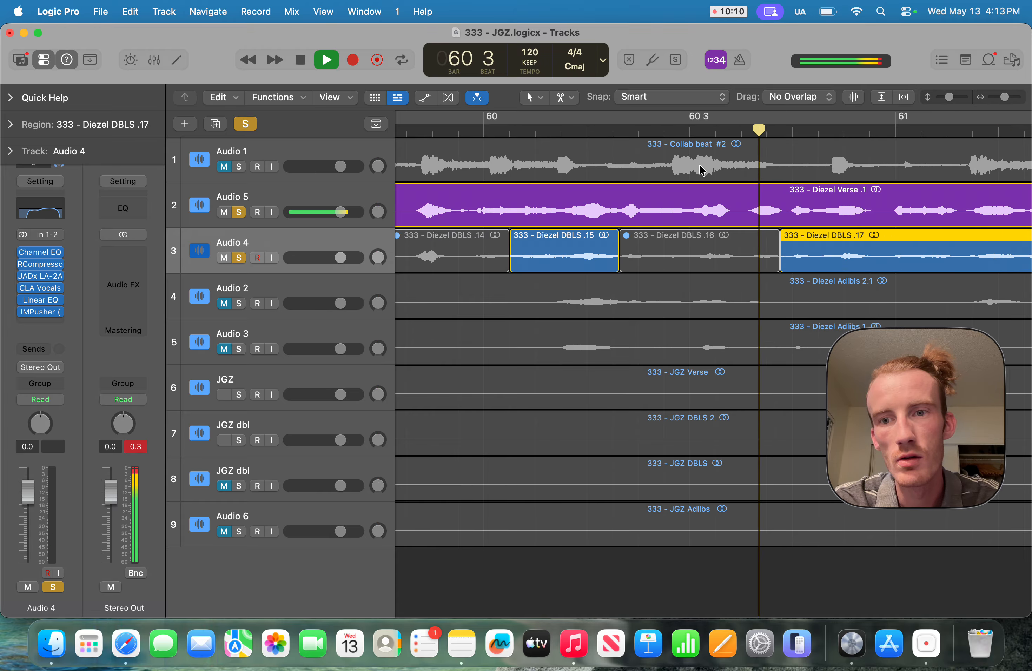
key("space")
scroll(689, 218, "left", 4)
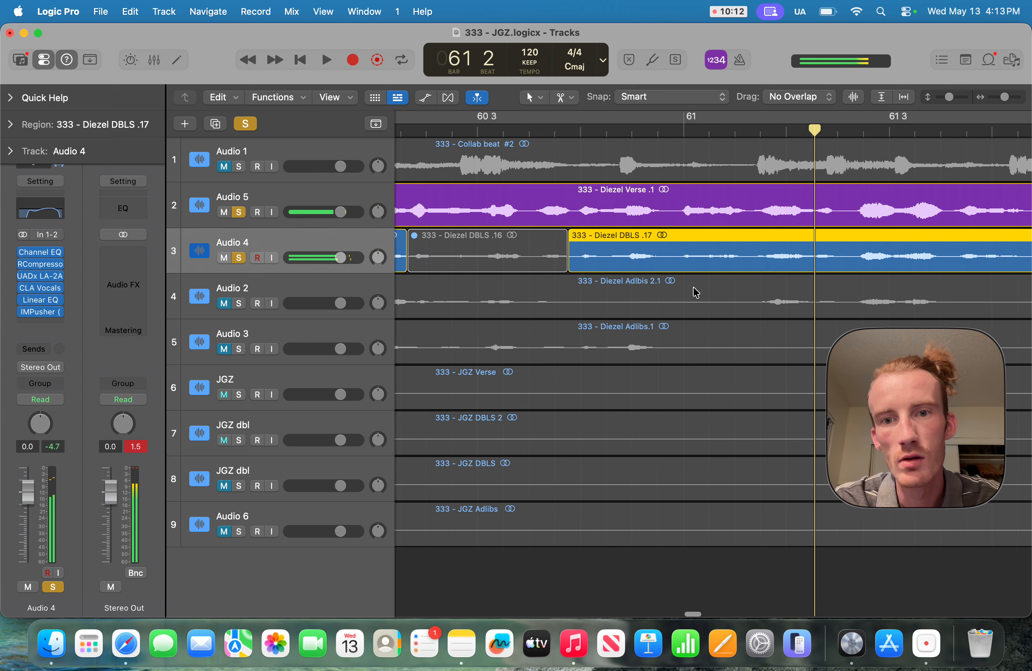
Step: Split the Audio 4 doubles just before bar 61 and at about bar 62.4, and mute the piece between the cuts
left_click(670, 255)
key("space")
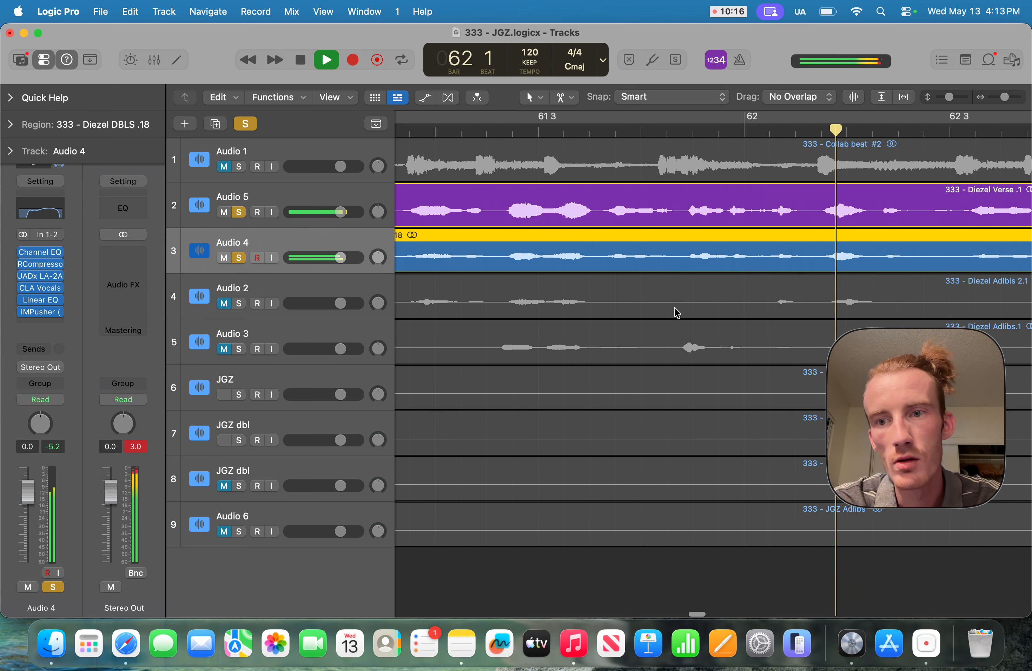
key("space")
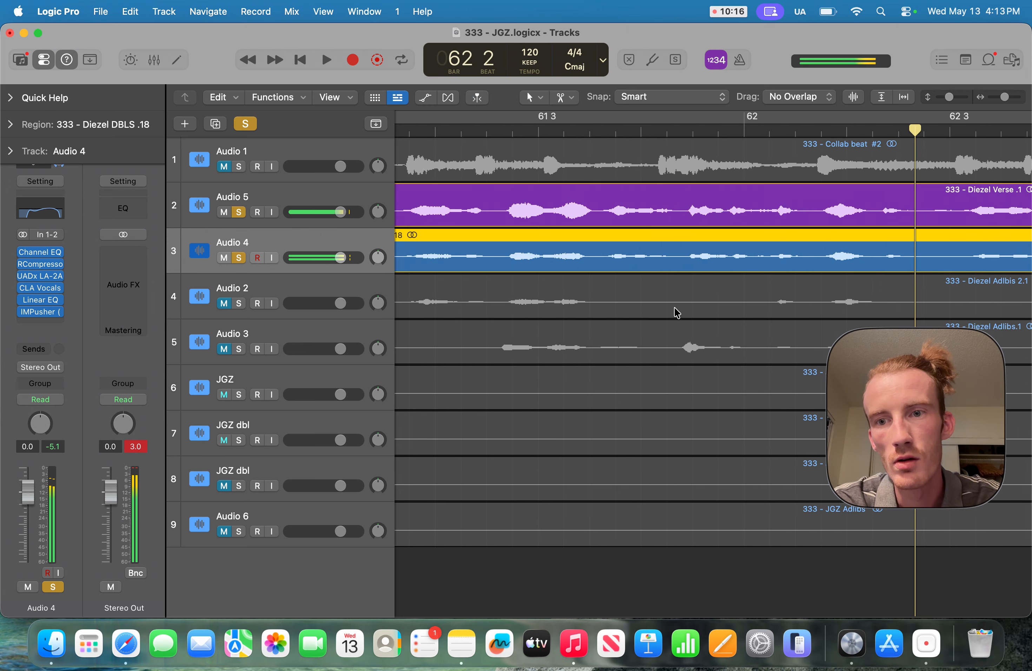
left_click(916, 257)
scroll(742, 258, "left", 8)
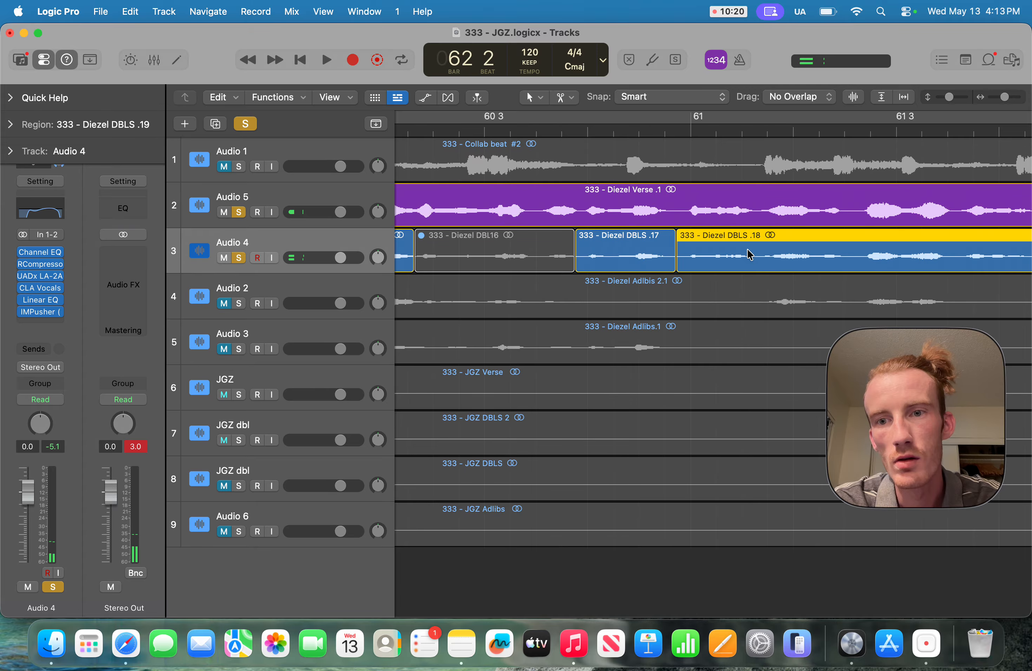
key("ctrl+m")
Step: Play the lead verse with the edited doubles from just after bar 59 into bar 63 to check the mutes
scroll(724, 249, "down", 6)
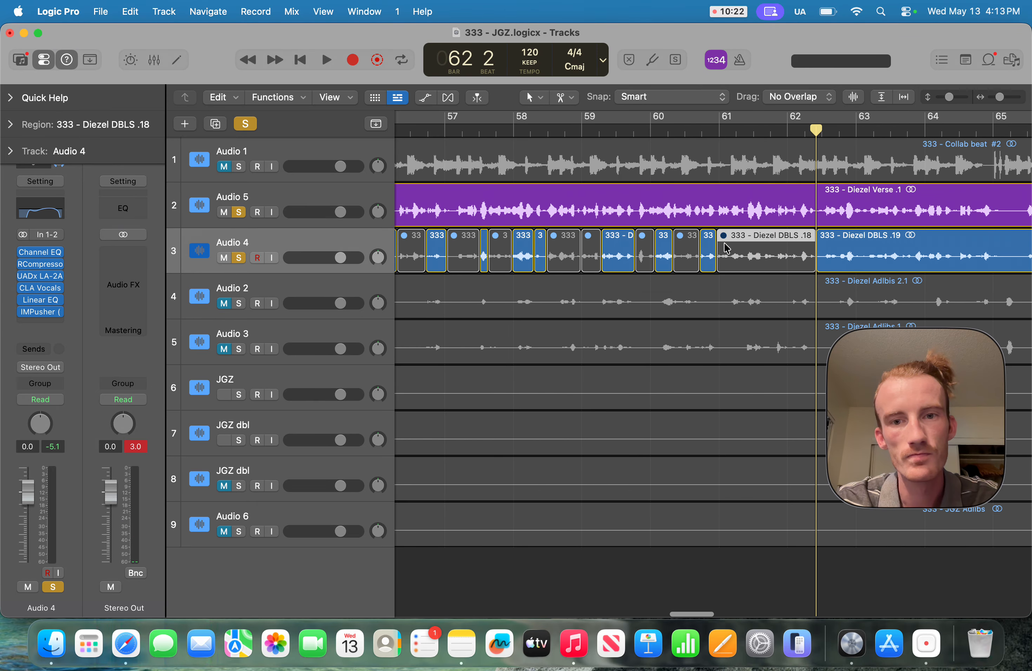
left_click(597, 133)
key("space")
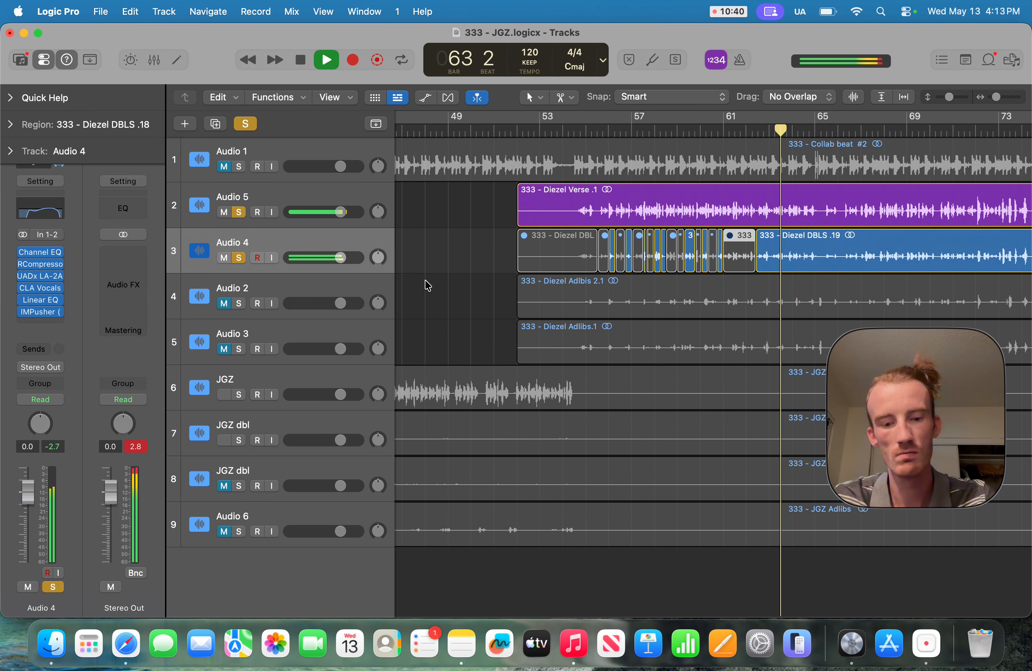
scroll(750, 273, "up", 5)
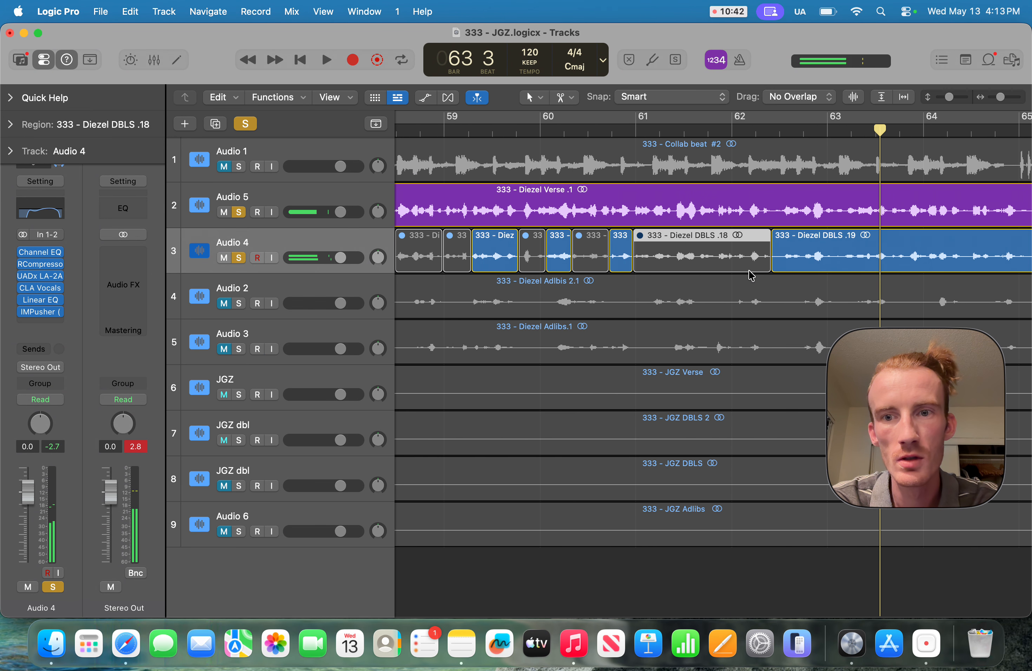
Step: Replay from the middle of bar 60 and extend the start of Diezel DBLS .19 back to about position 62 1 3
left_click(603, 135)
key("space")
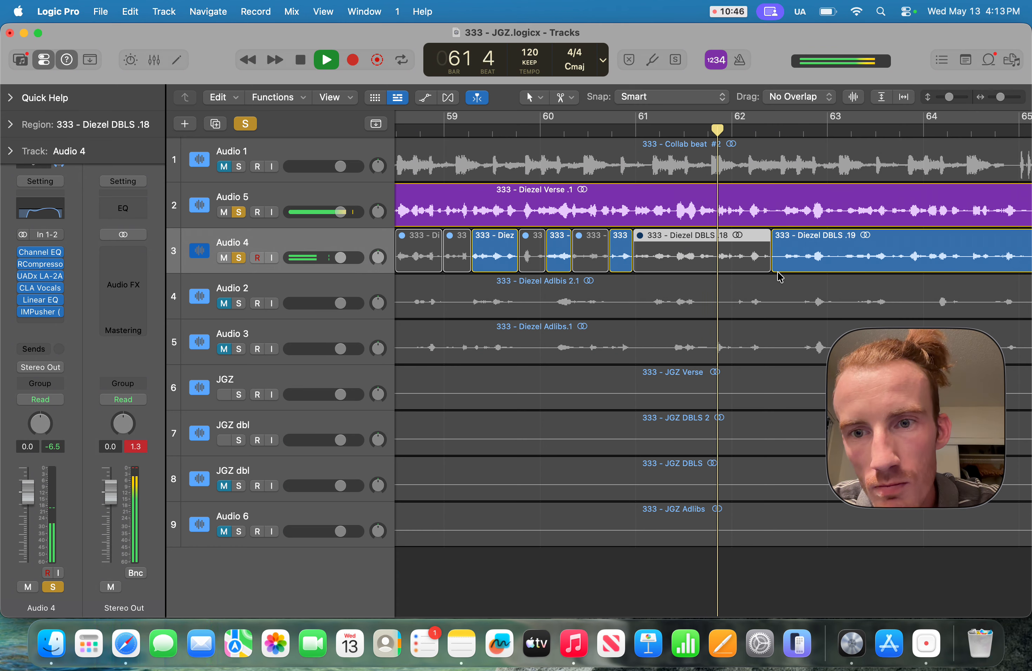
key("space")
left_click_drag(773, 262, 663, 270)
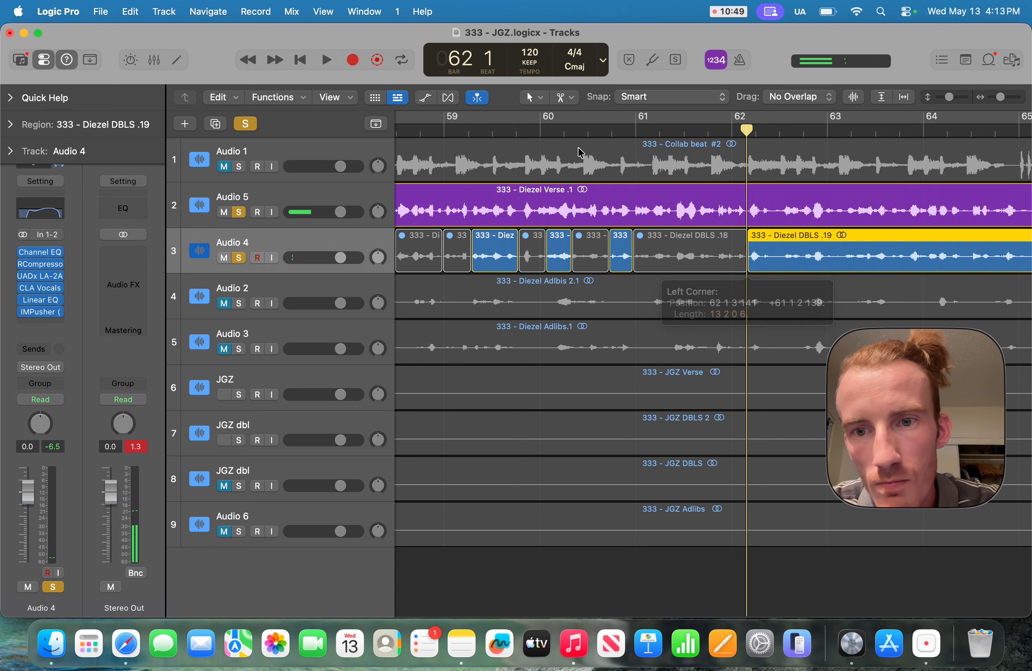
Step: Listen from the middle of bar 60, split Diezel DBLS .19 at about bar 62.4, and keep playing into bar 63
left_click(593, 132)
key("space")
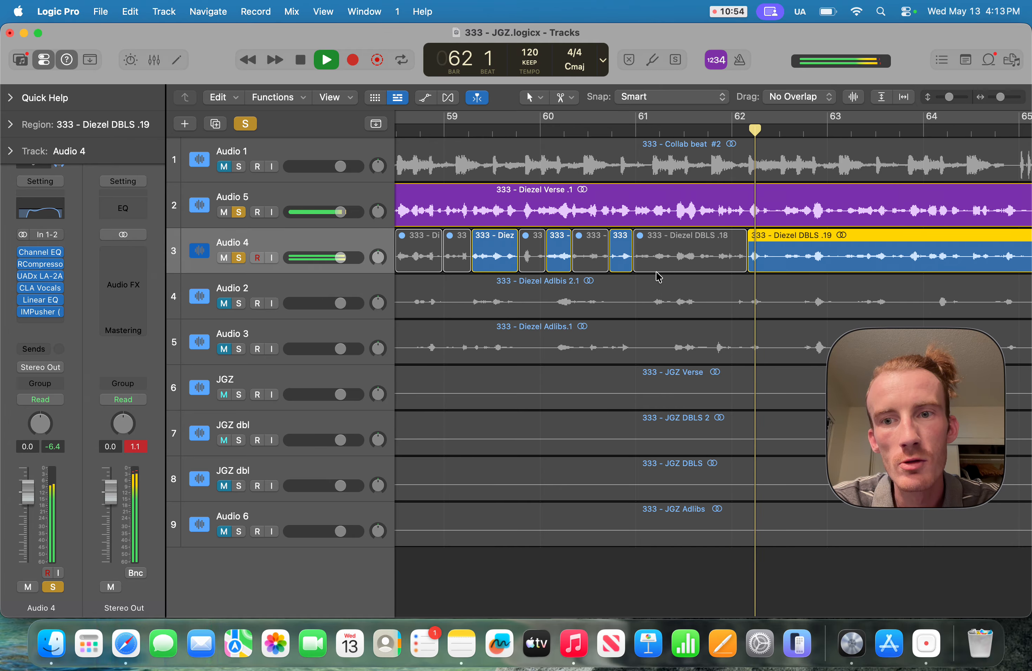
key("space")
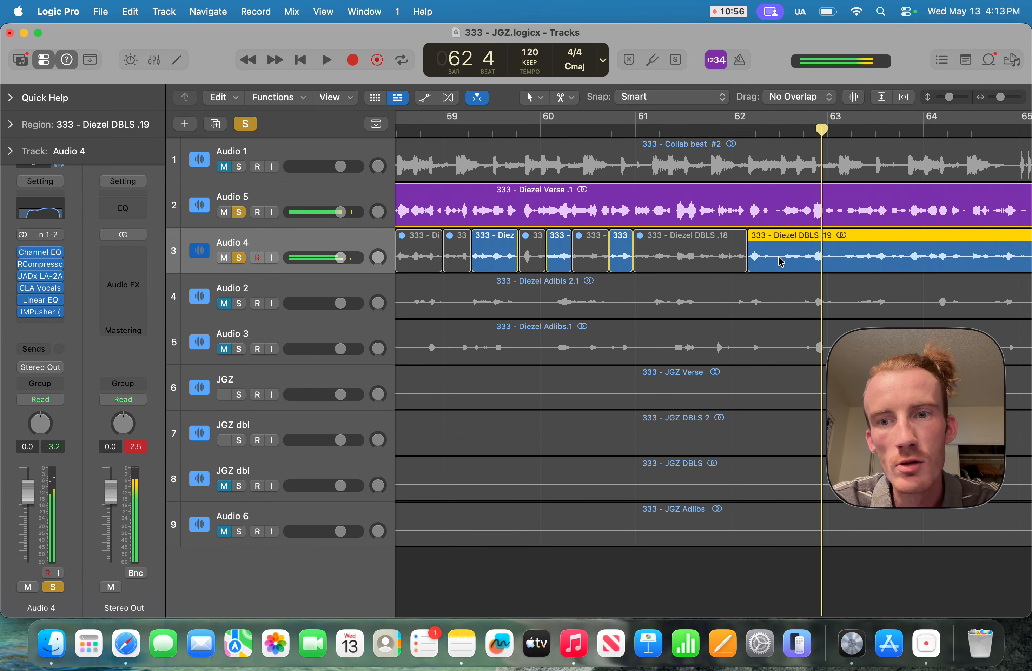
left_click(776, 258, "super")
key("space")
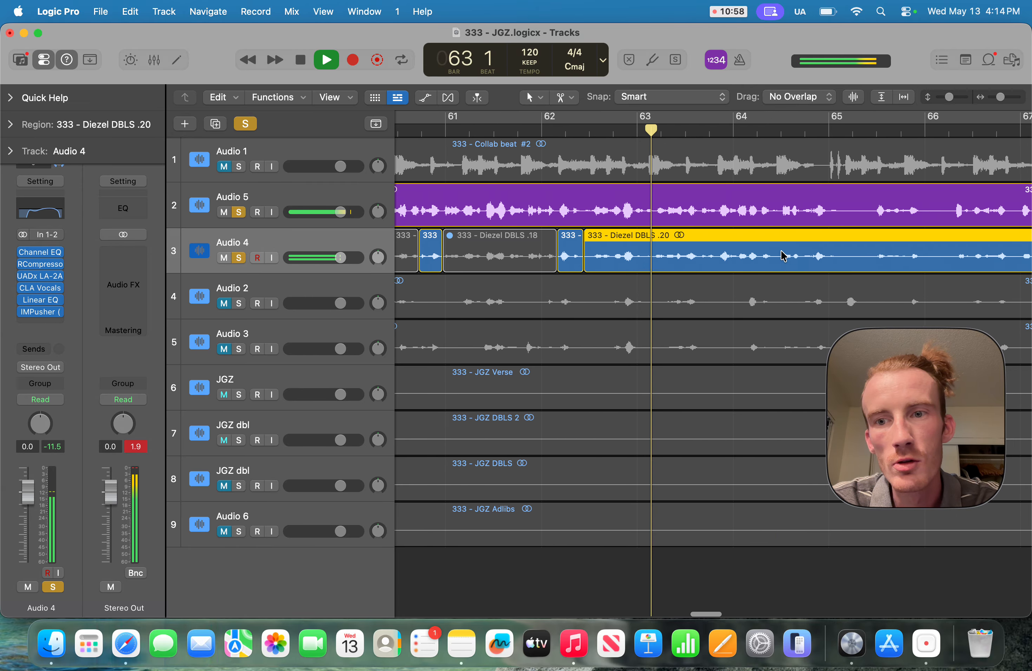
key("super+space")
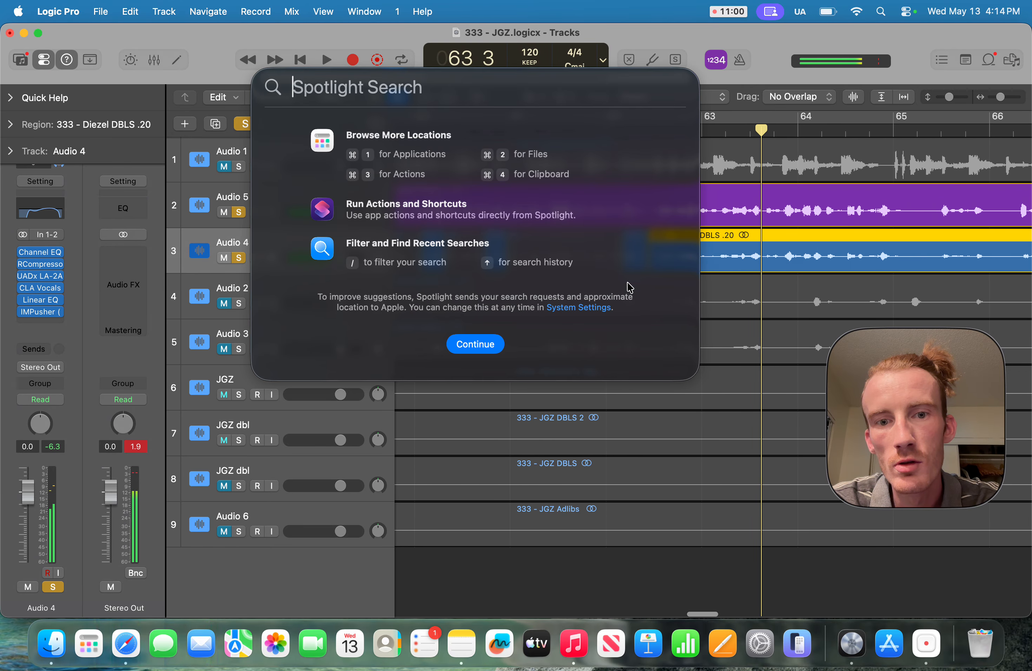
left_click(476, 344)
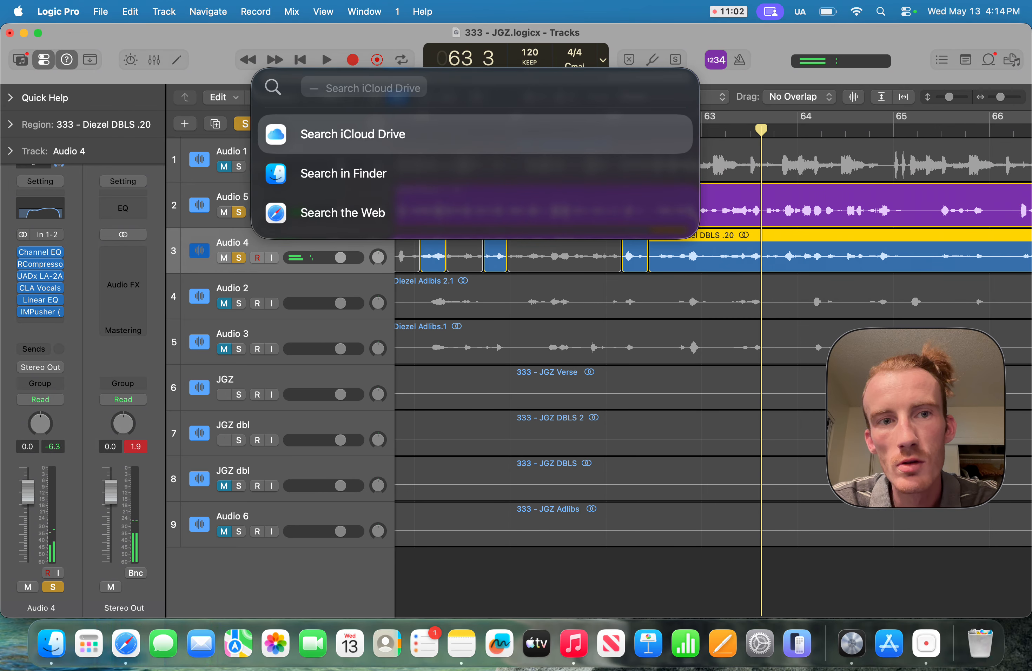
key("Escape")
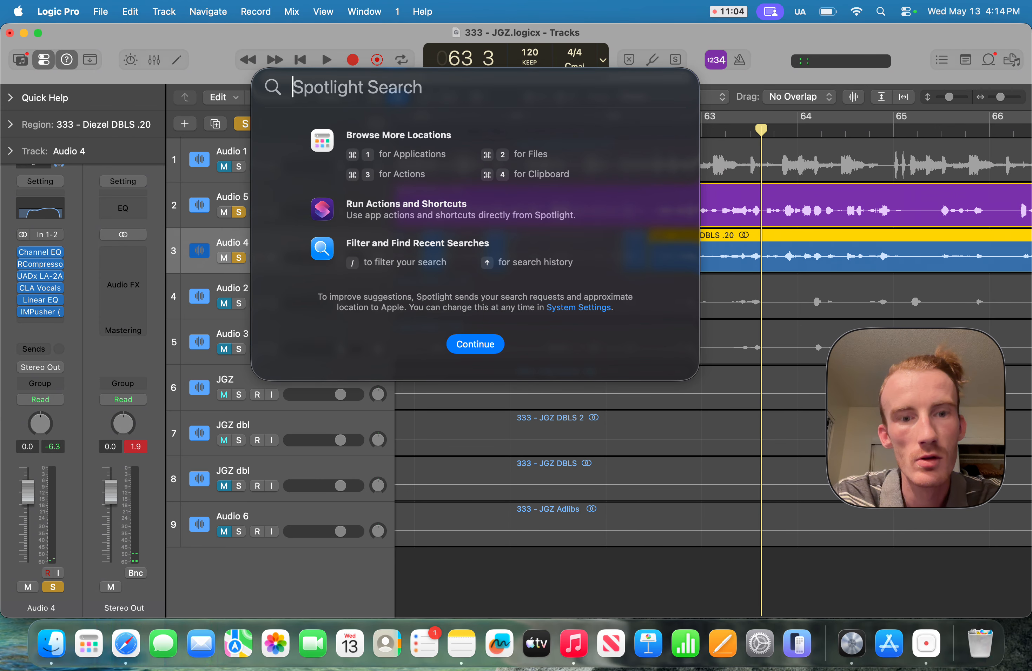
key("Escape")
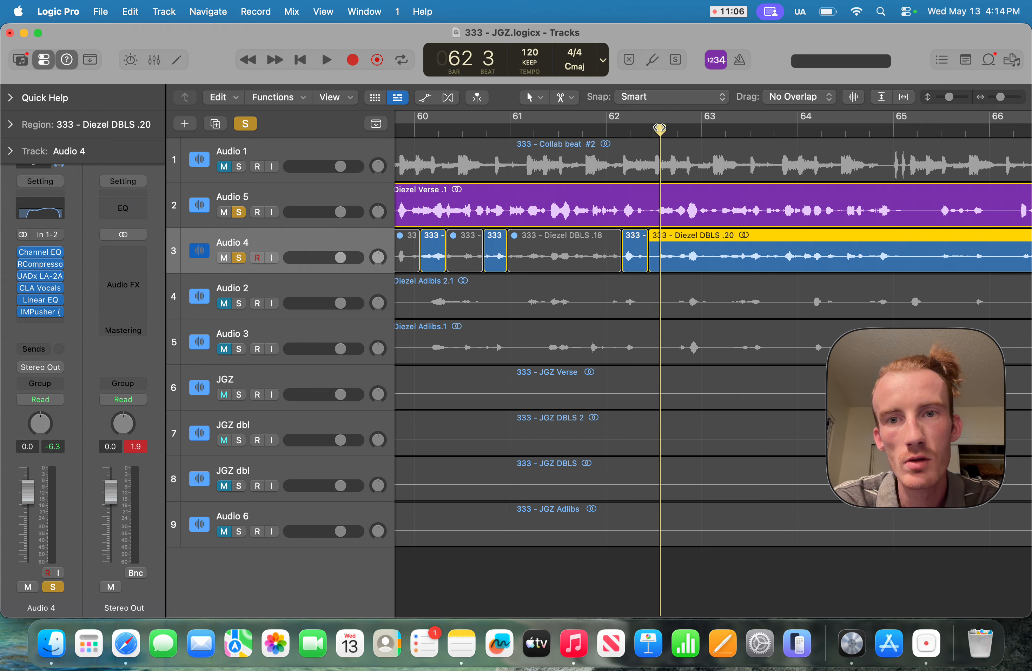
Step: Listen from bar 62 beat 3, split Diezel DBLS .20 just after bar 63, and mute the piece before the cut
key("space")
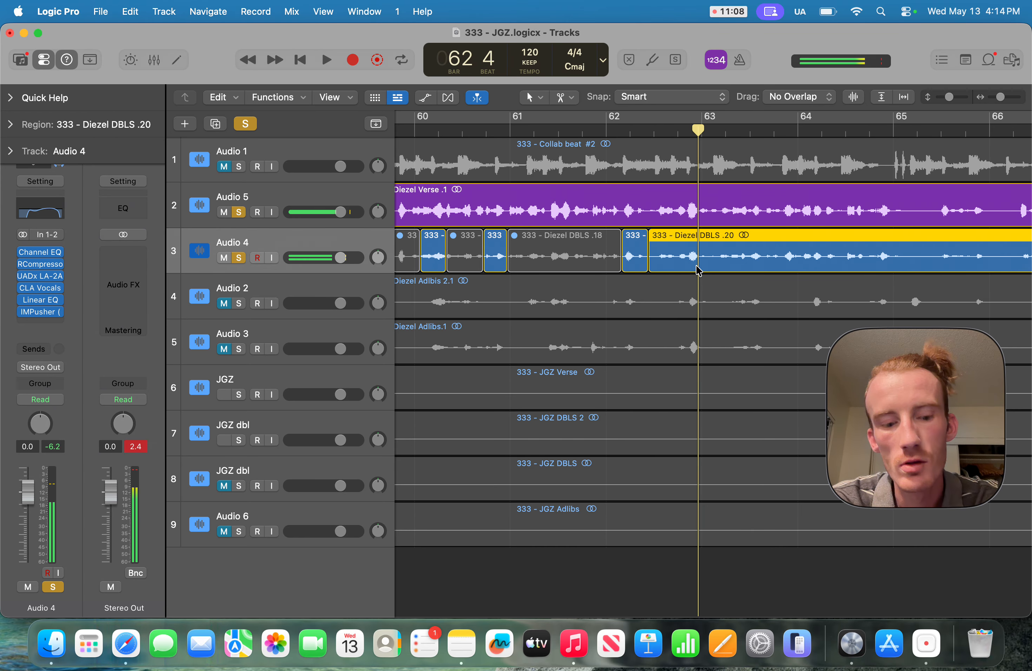
scroll(697, 270, "up", 4)
key("space")
key("space")
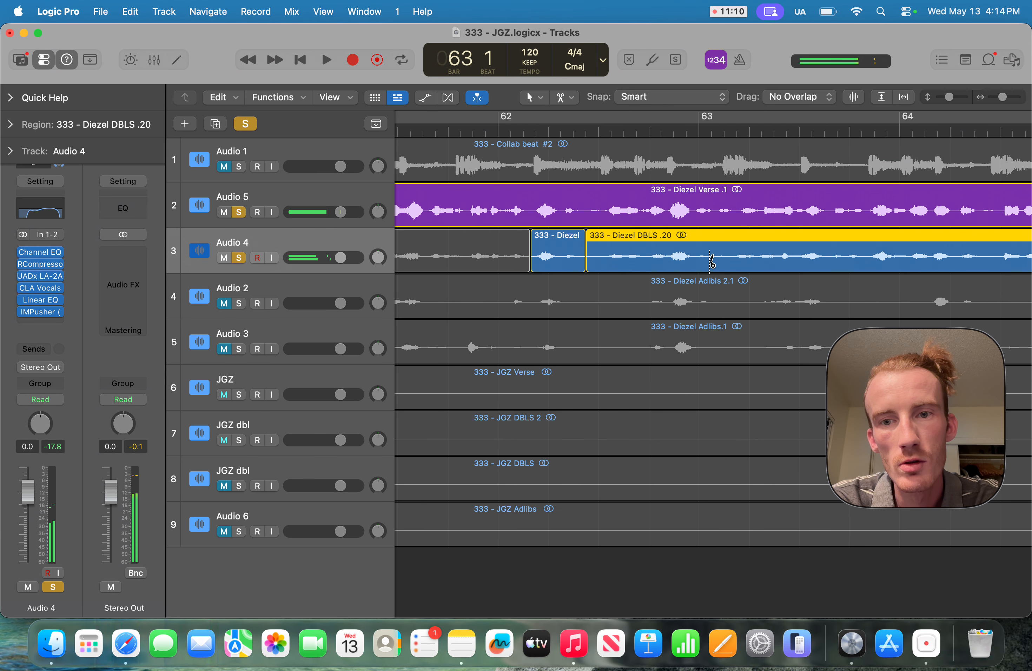
left_click(711, 260)
Step: Play the doubles around bar 63 in several passes to judge which phrase to keep after the muted piece
key("space")
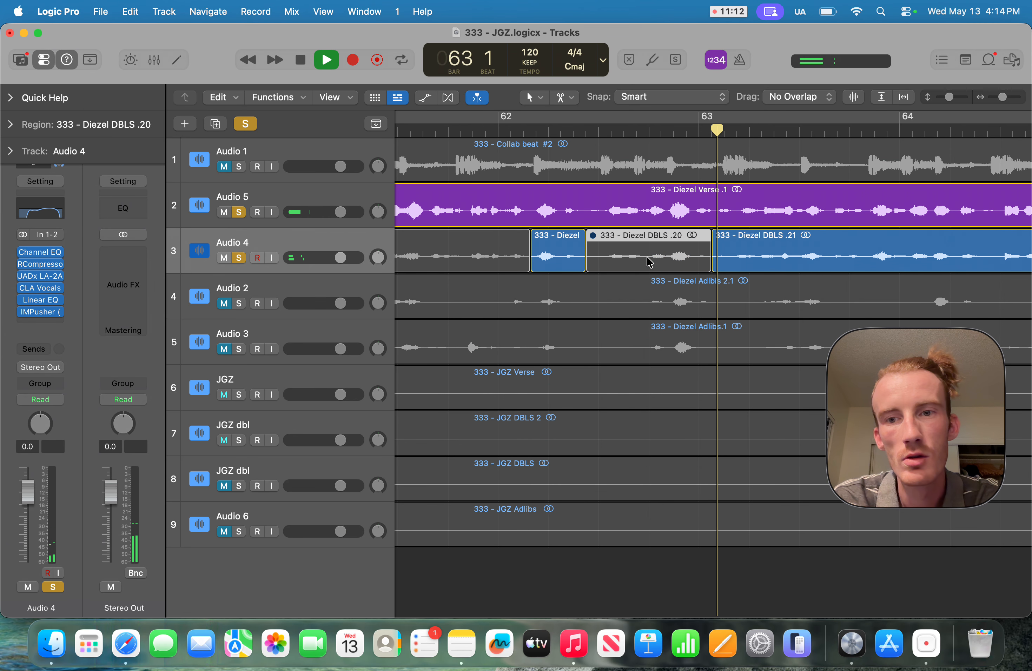
key("space")
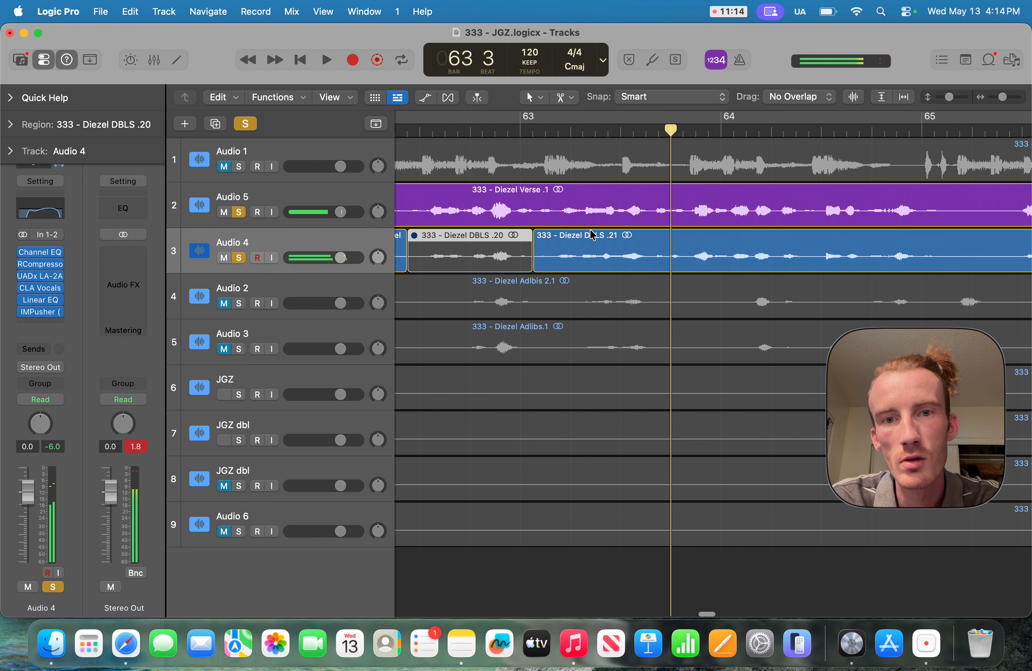
left_click(475, 131)
key("space")
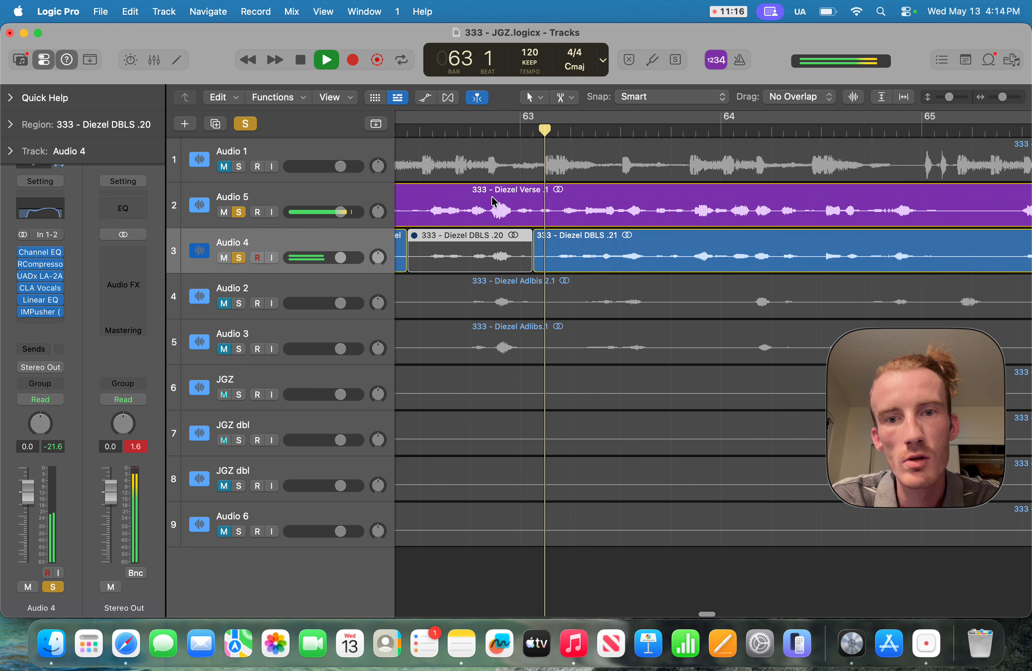
key("space")
scroll(493, 202, "down", 5)
scroll(494, 201, "left", 3)
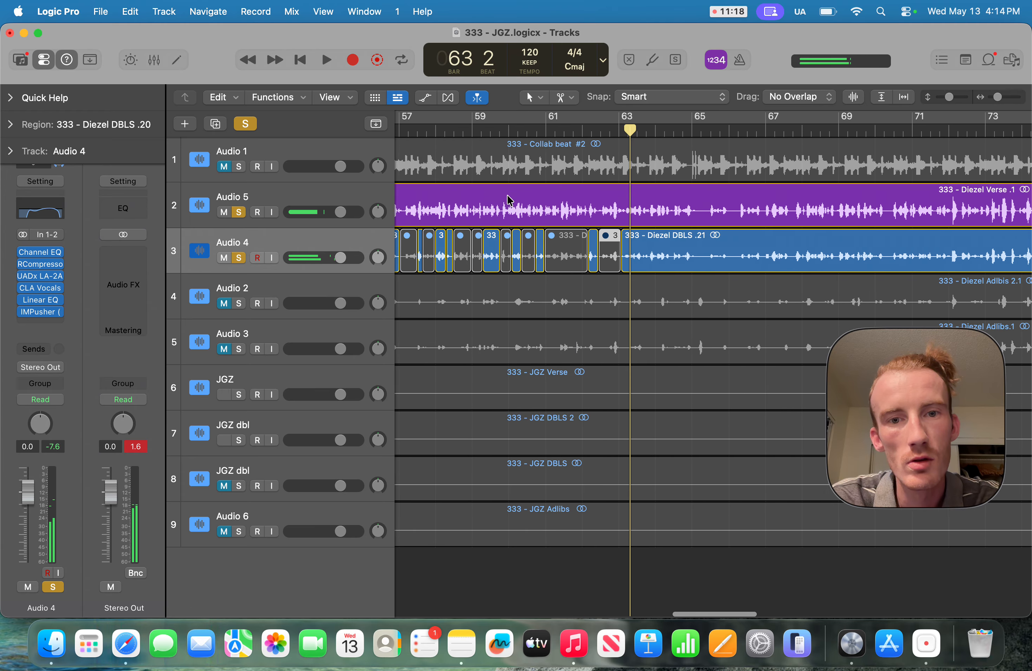
left_click(591, 131)
key("space")
scroll(609, 214, "right", 3)
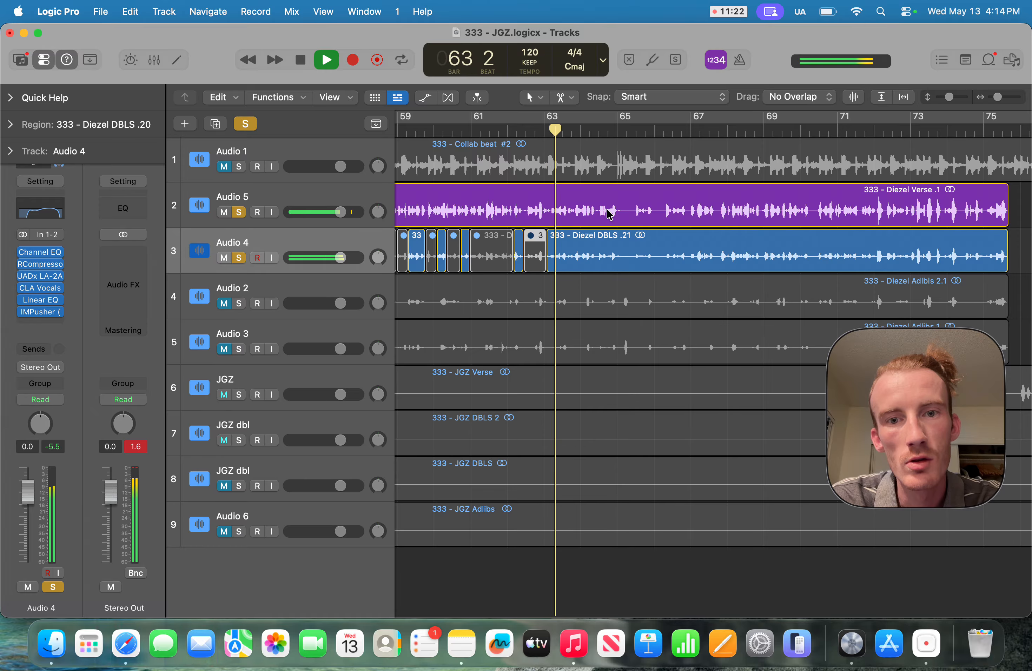
Step: Split the Diezel DBLS .21 region at about bar 63.6 and listen onward into bar 65
scroll(542, 250, "up", 5)
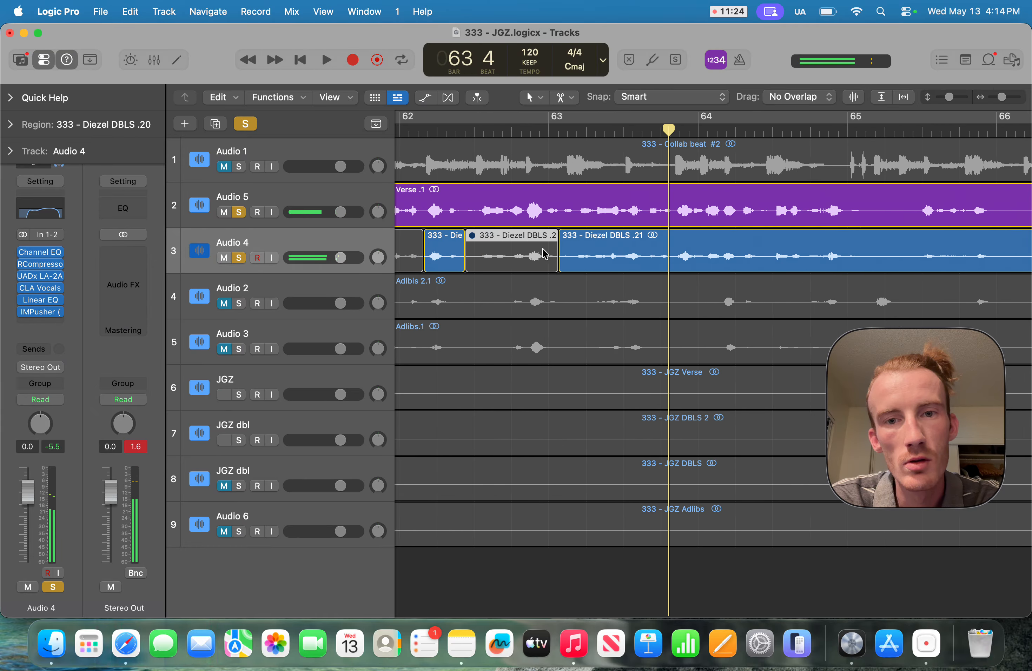
left_click(675, 257)
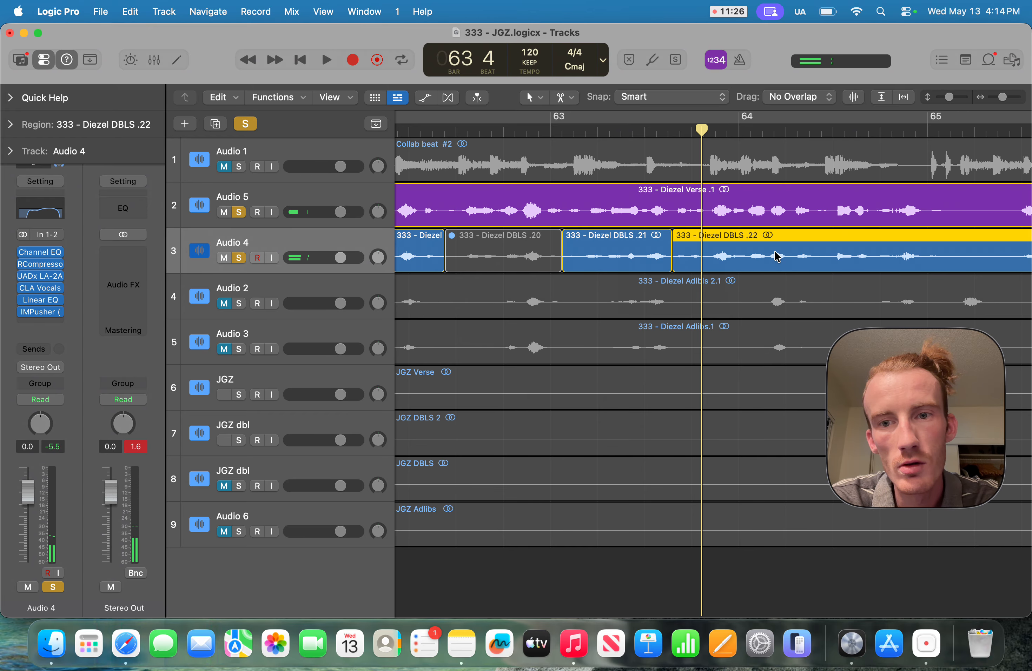
key("space")
scroll(522, 277, "right", 3)
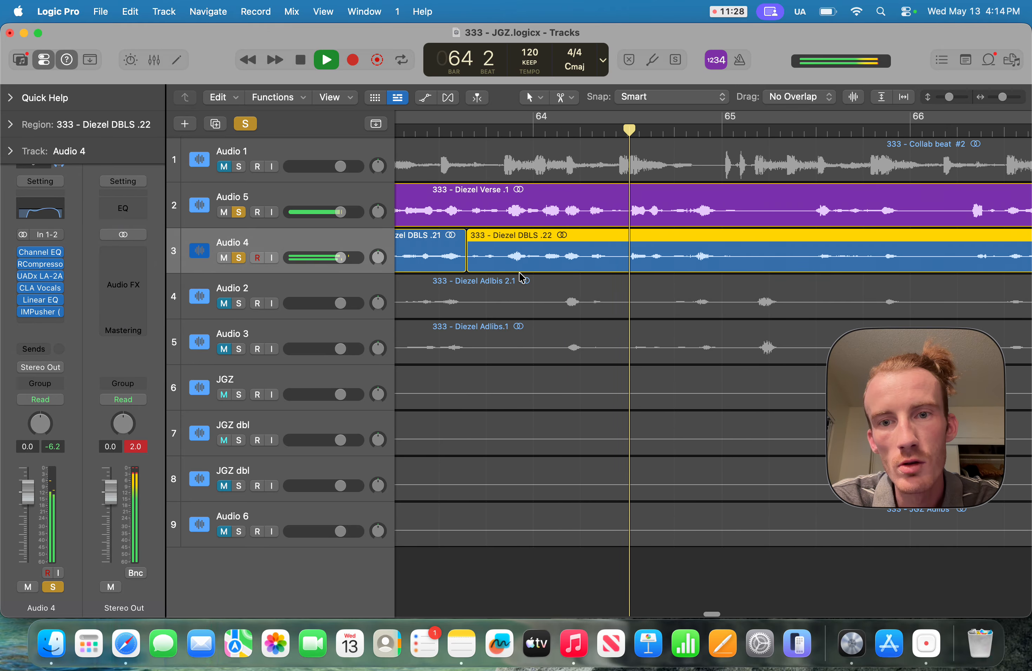
key("space")
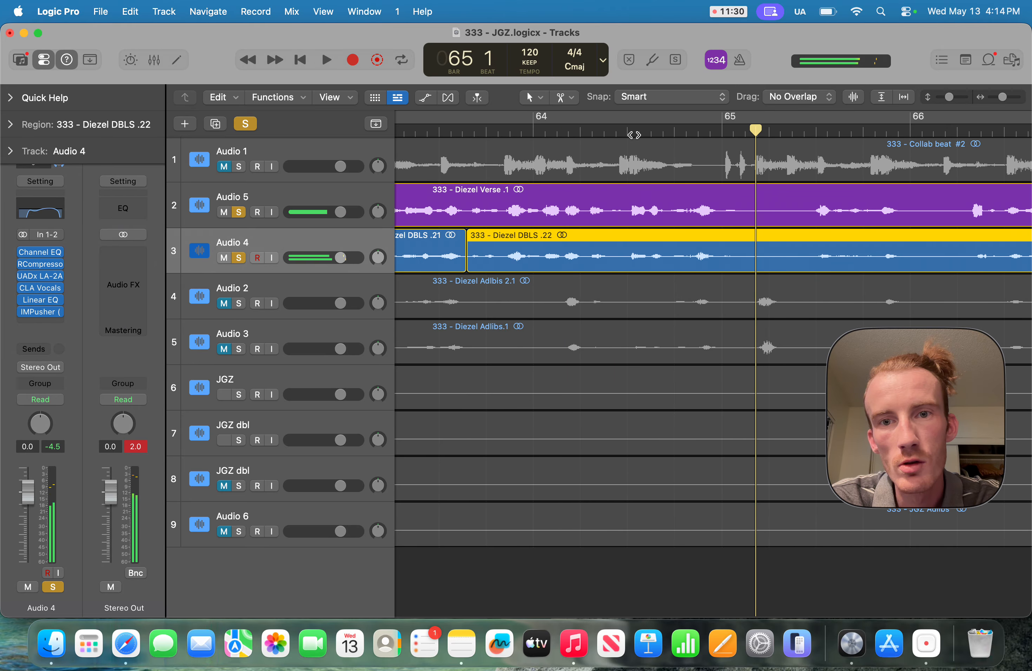
Step: Replay the middle of bar 64, split Diezel DBLS .22 at about bar 64.7, and mute the piece before the cut
left_click(615, 131)
key("space")
key("space")
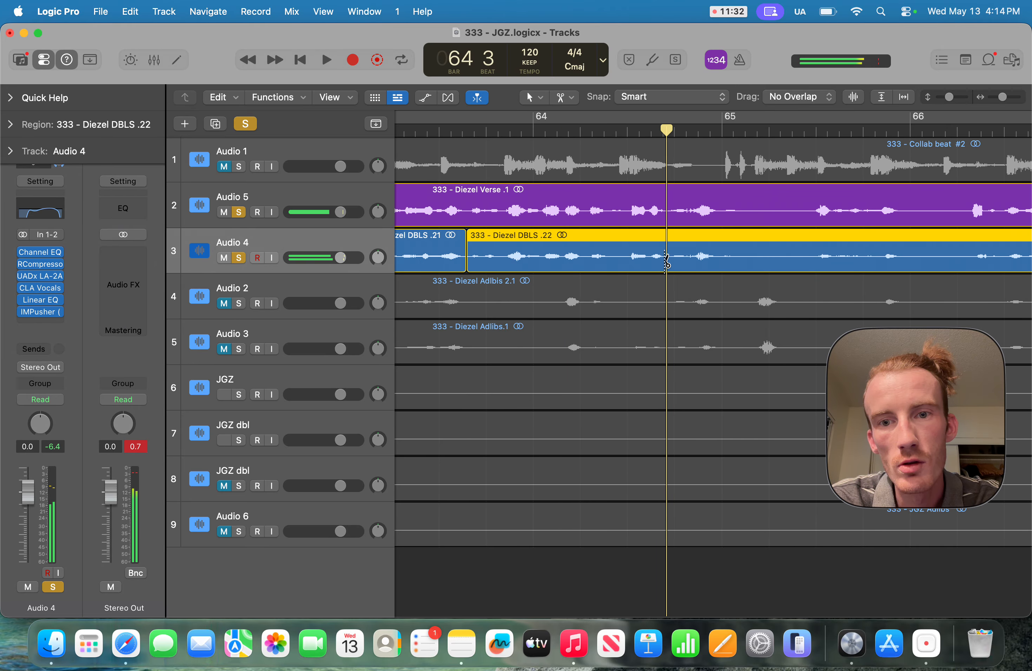
left_click(666, 261)
key("ctrl+m")
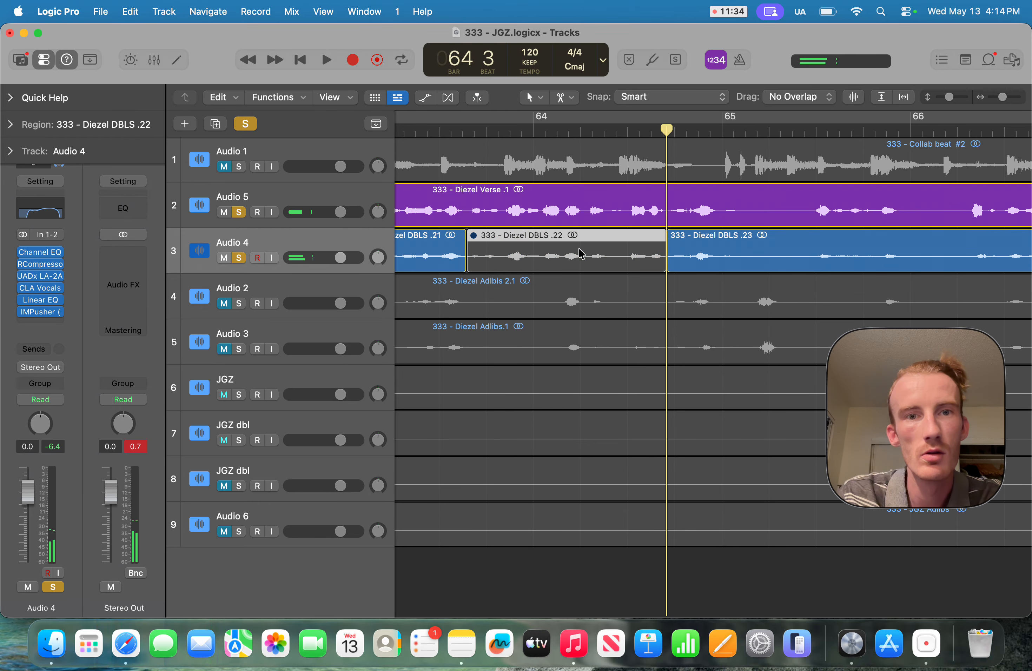
Step: Play the lead verse and edited doubles from just after bar 63 through bar 65 to check the latest mute
scroll(736, 216, "right", 1)
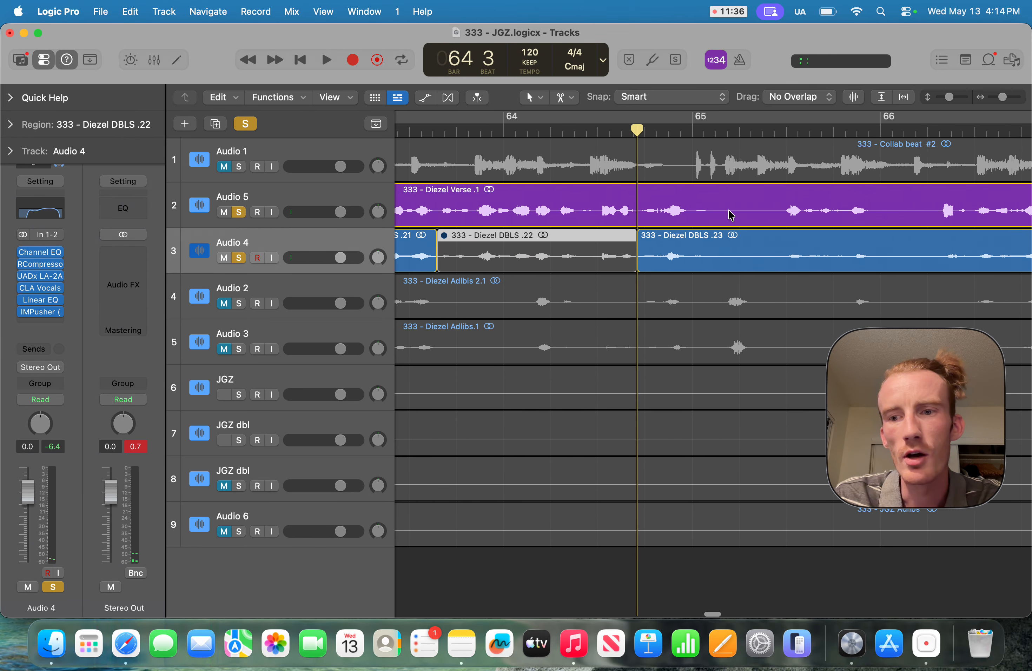
scroll(462, 318, "left", 7)
scroll(461, 318, "down", 5)
scroll(462, 318, "up", 4)
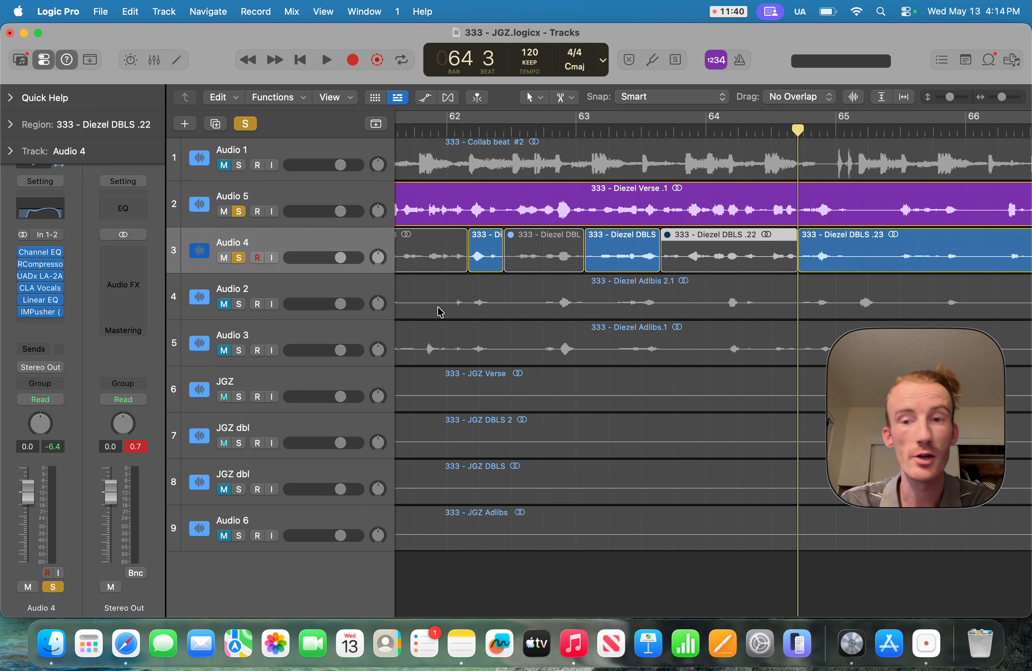
scroll(496, 282, "right", 2)
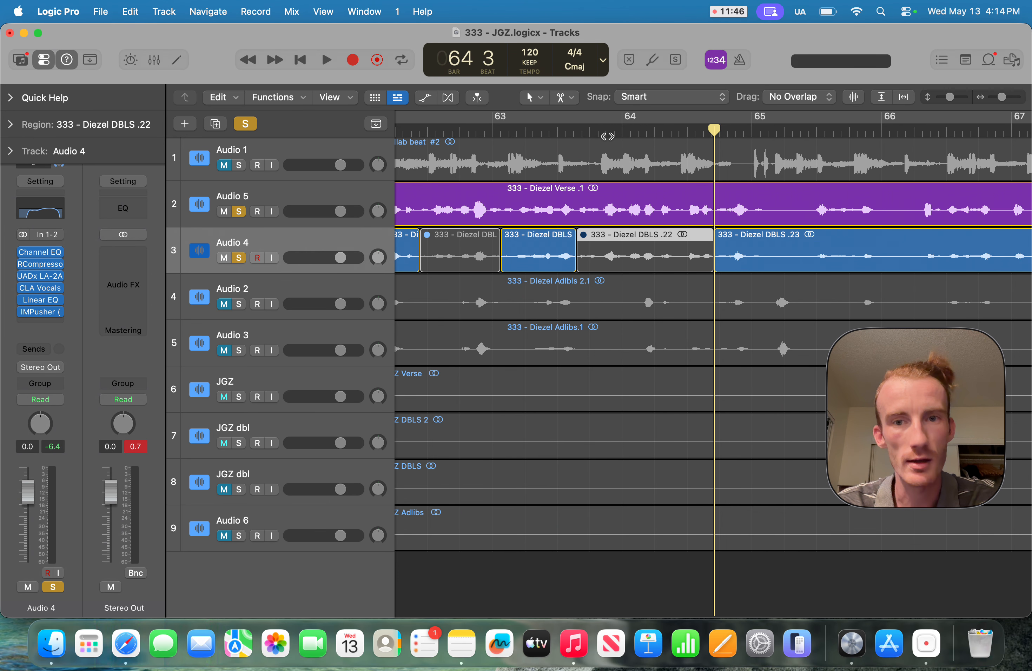
left_click(513, 134)
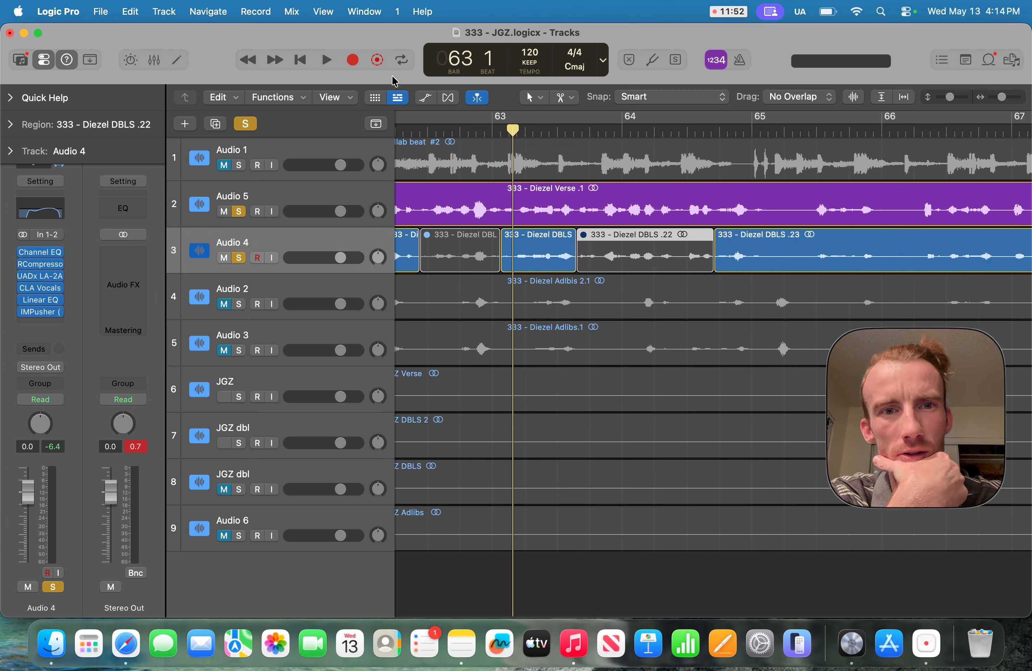
key("space")
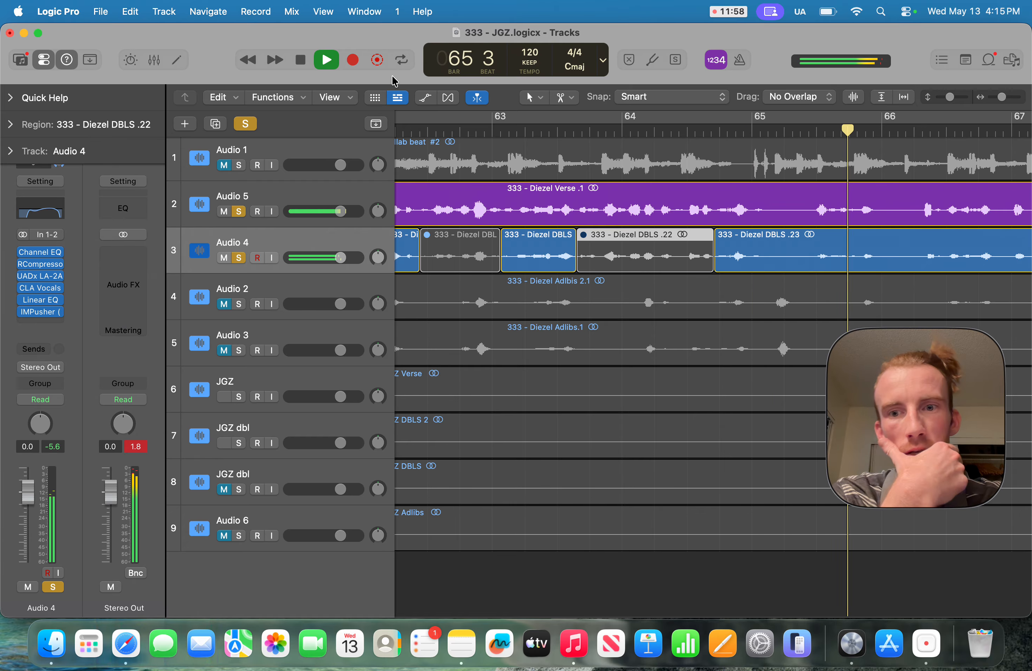
Step: Replay the lead verse and doubles across bars 64 to 66 to judge where the unmuted phrase should begin
key("space")
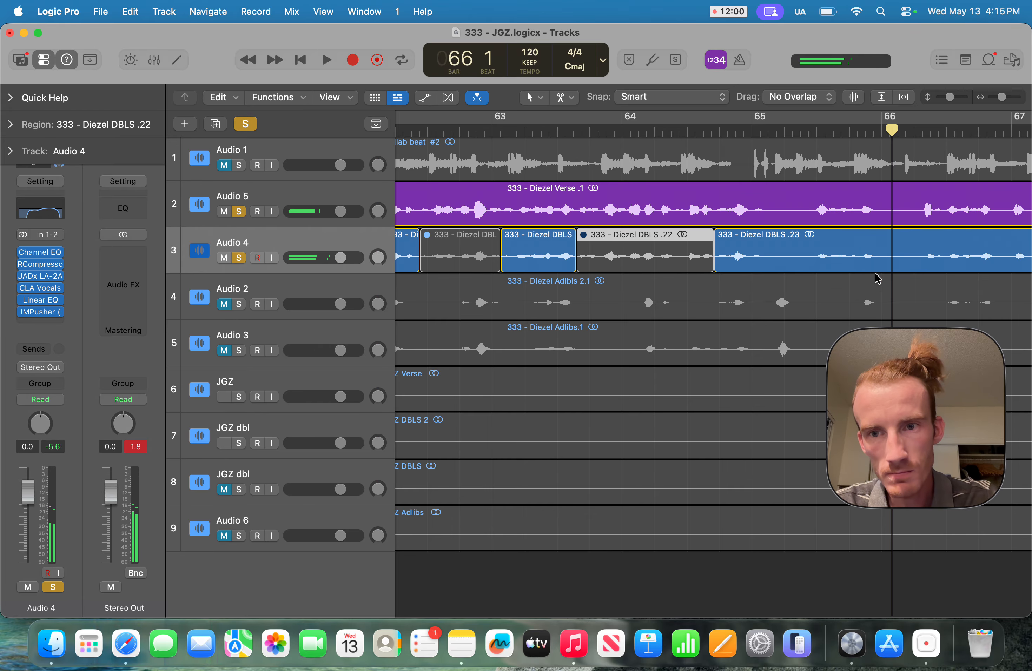
key("space")
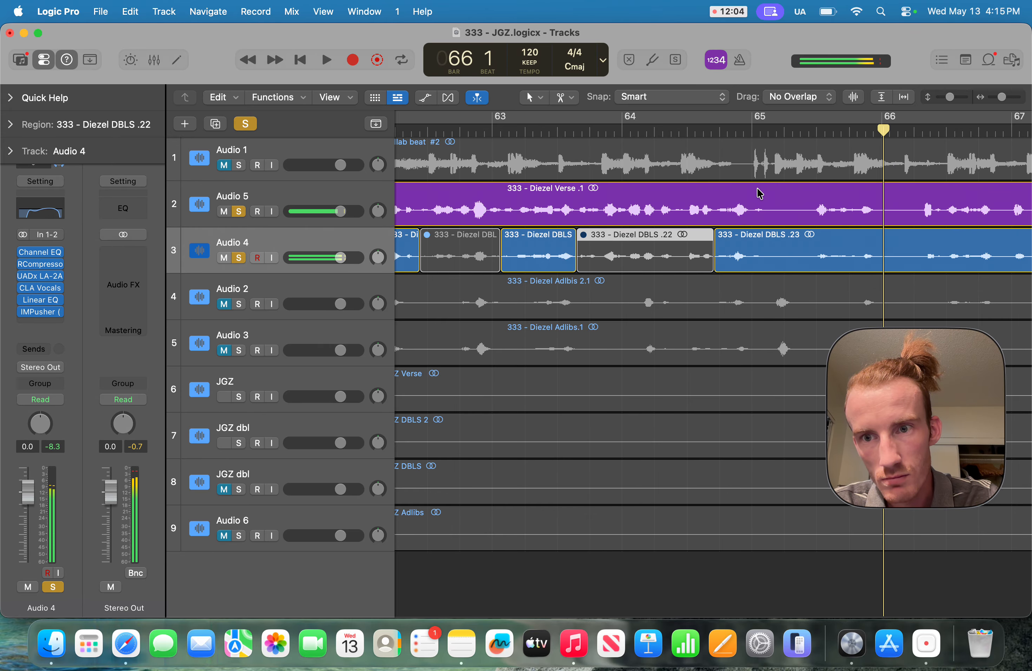
left_click(638, 131)
key("space")
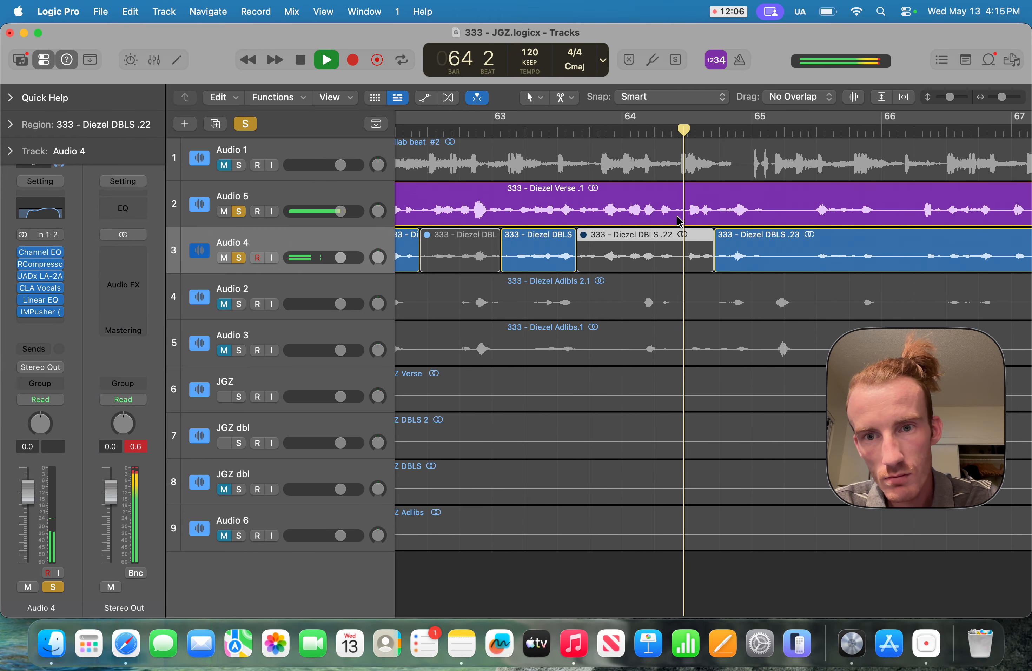
key("space")
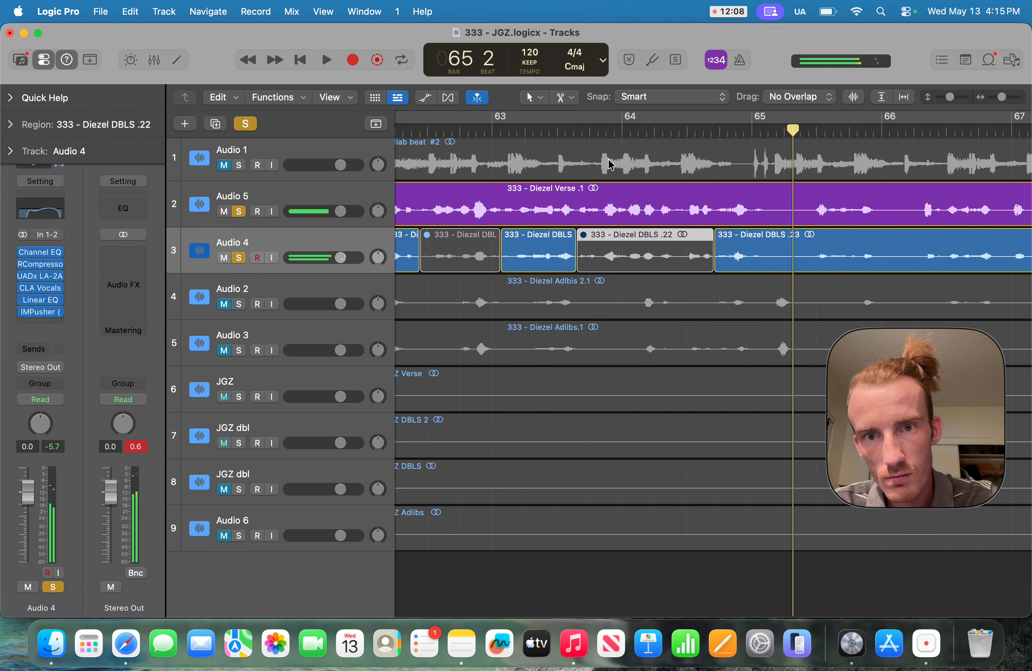
left_click(617, 136)
key("space")
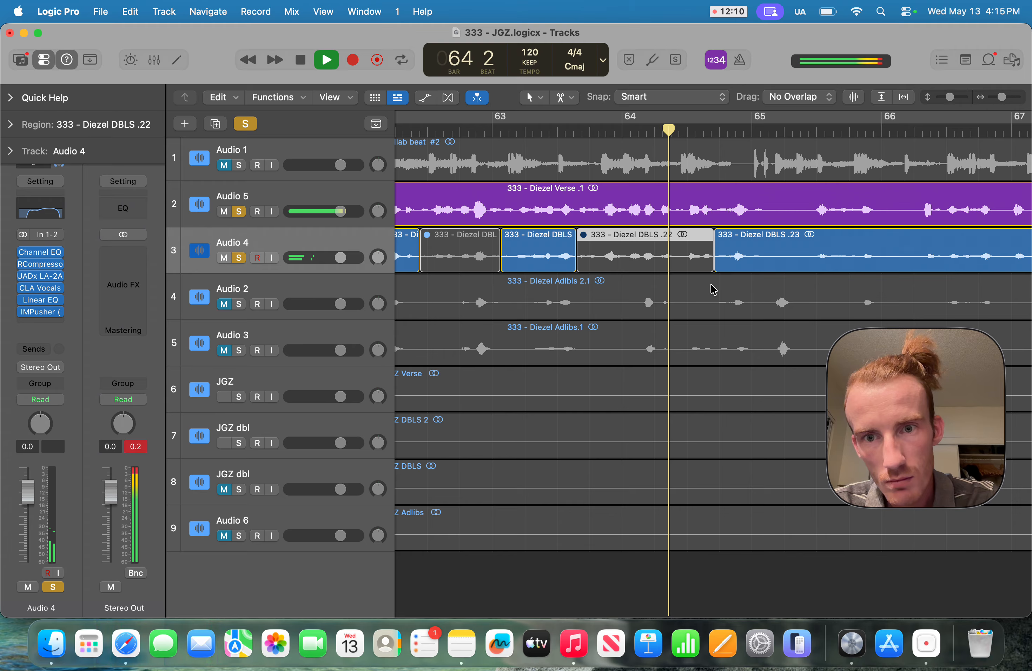
key("space")
Step: Extend the start of the Diezel DBLS .23 region earlier to position 64 2 3 81, auditioning the edit from bar 64
left_click_drag(719, 263, 683, 263)
left_click(653, 129)
key("space")
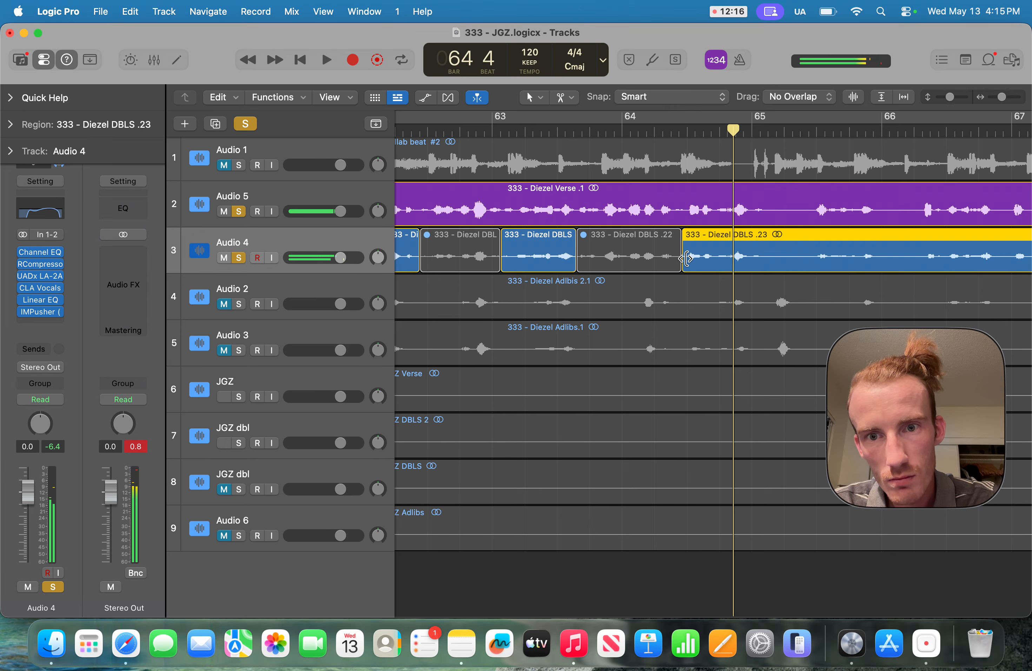
left_click_drag(683, 262, 675, 263)
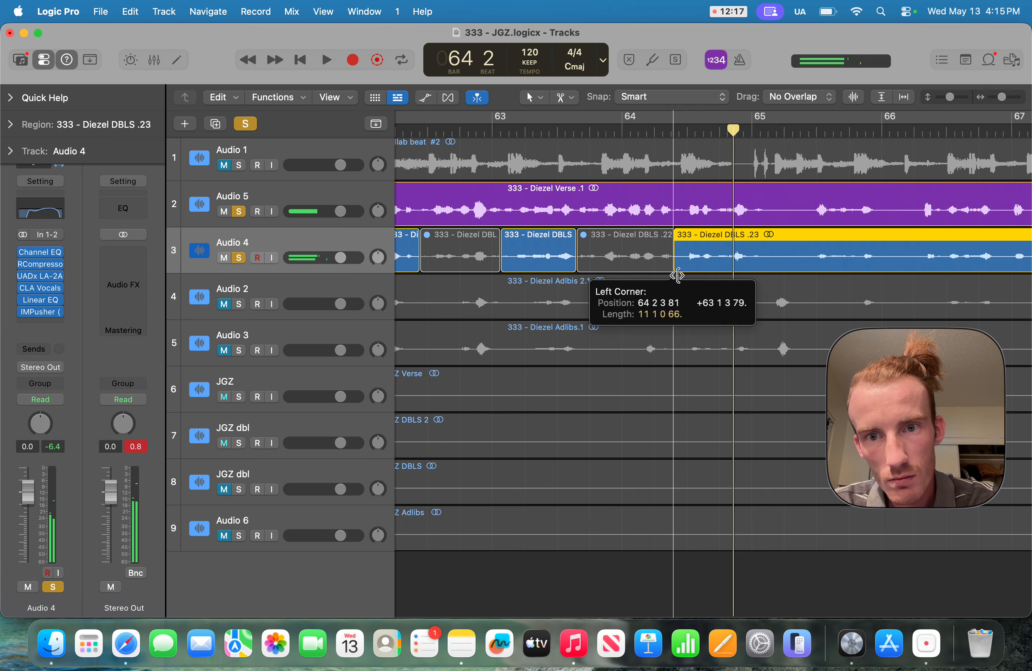
Step: Play the extended Diezel DBLS .23 region from the middle of bar 64 into bar 66, then replay bar 65
left_click(668, 132)
key("space")
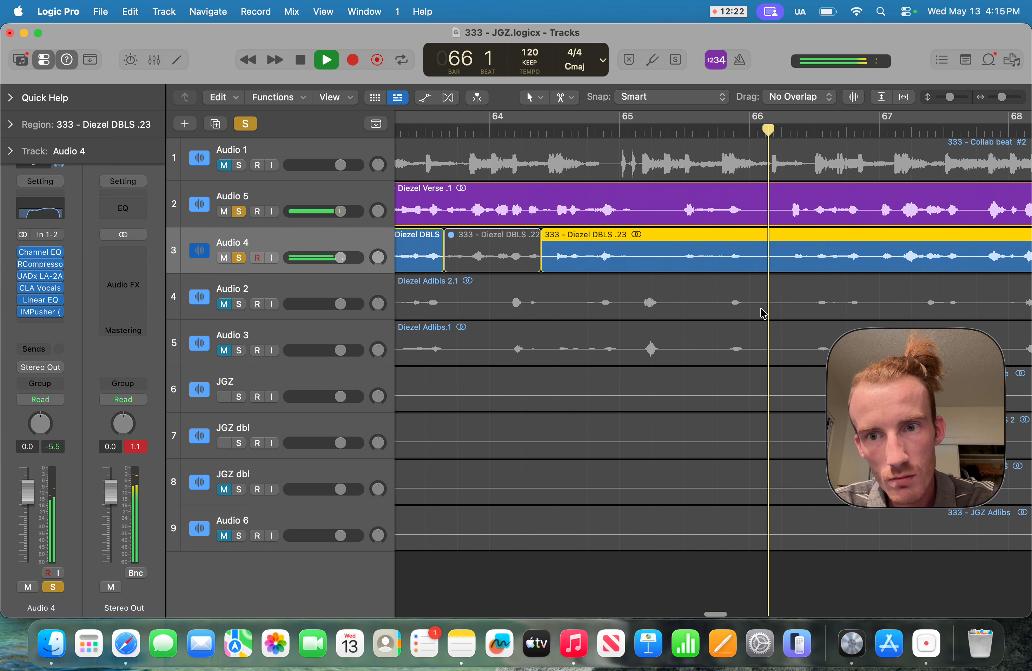
key("space")
double_click(653, 130)
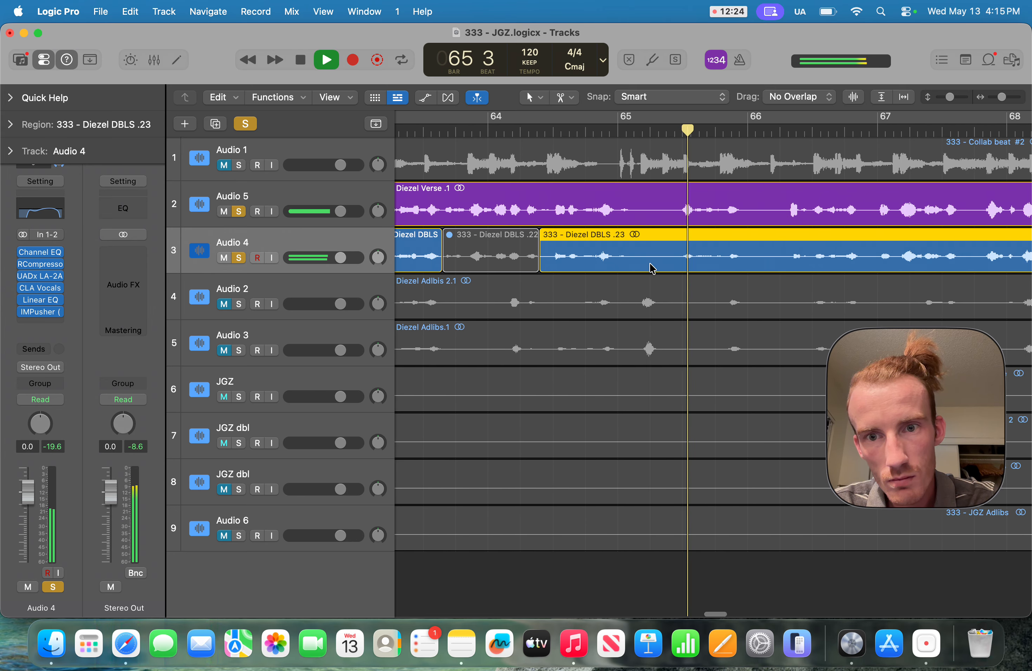
key("space")
Step: Split Diezel DBLS .23 at about bars 65.45 and 65.75 and mute the short piece between the cuts
scroll(674, 257, "up", 5)
key("space")
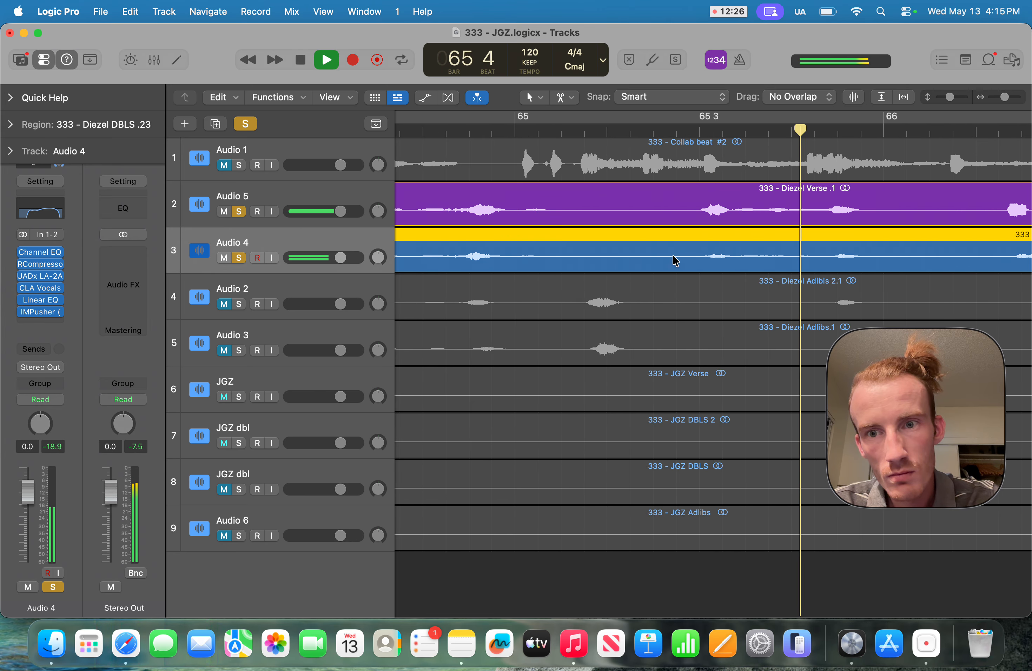
key("space")
left_click(793, 258, "super")
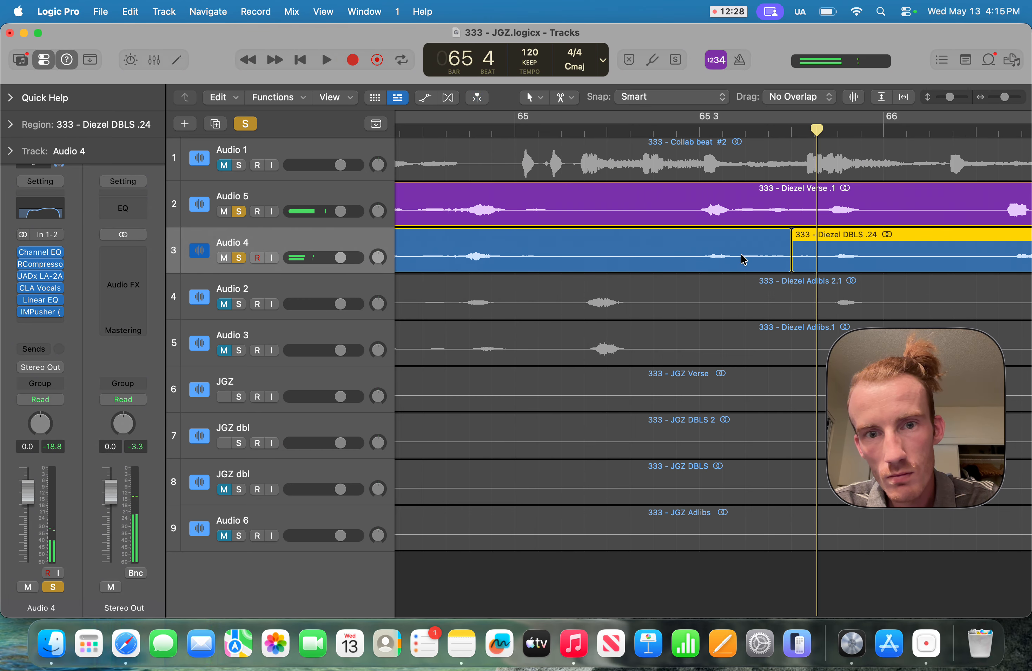
scroll(579, 258, "left", 3)
left_click(724, 258, "super")
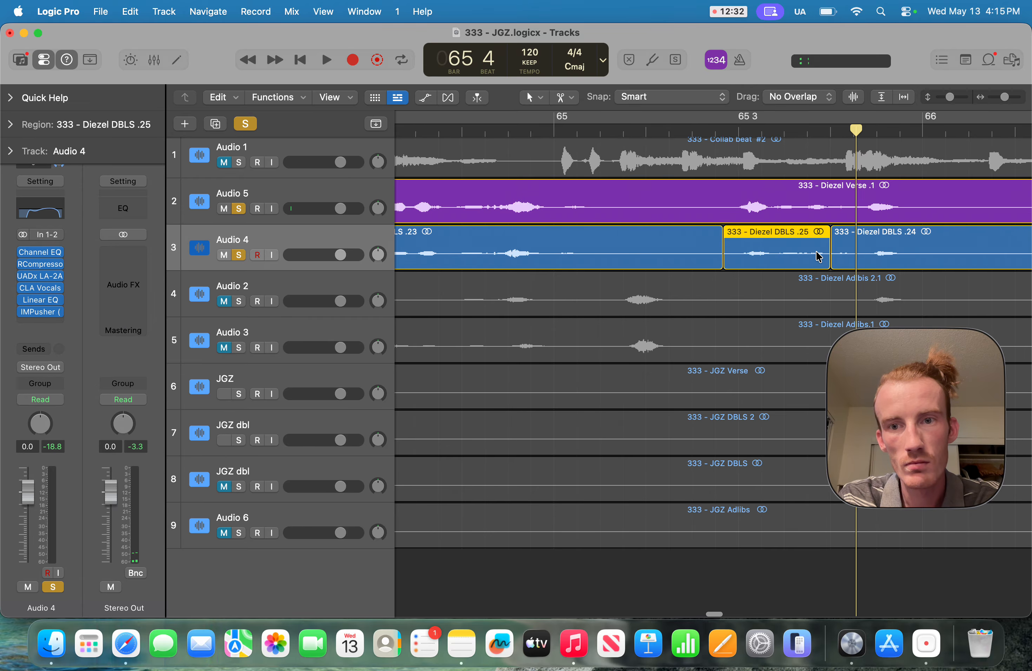
key("m")
scroll(820, 252, "down", 5)
scroll(819, 253, "up", 3)
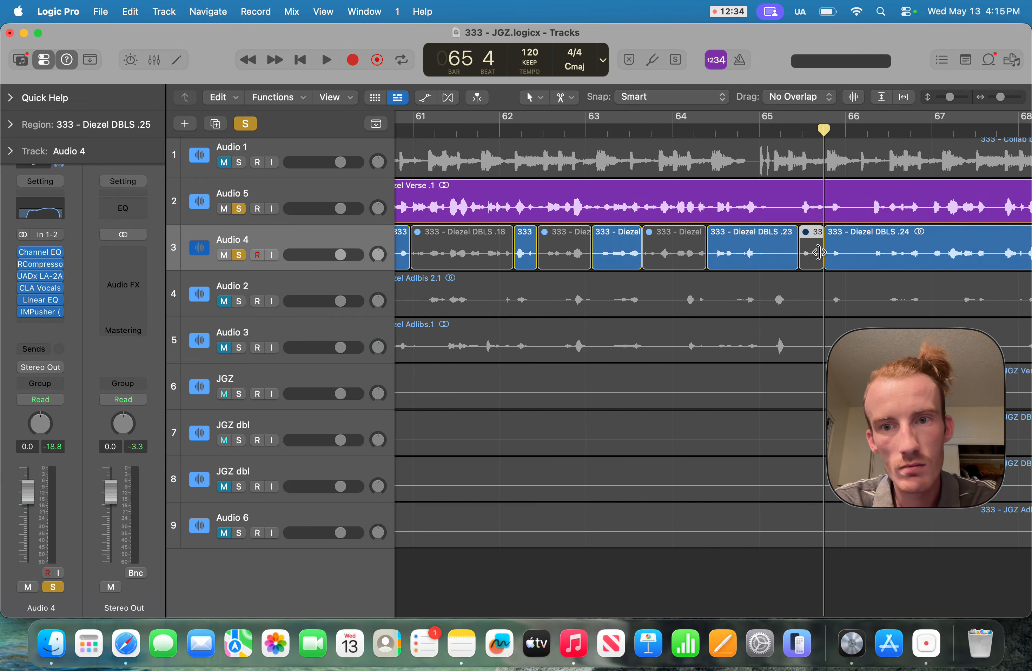
Step: Listen on to bar 67, split Diezel DBLS .24 at about bars 66.2 and 66.9, and mute the piece between
key("space")
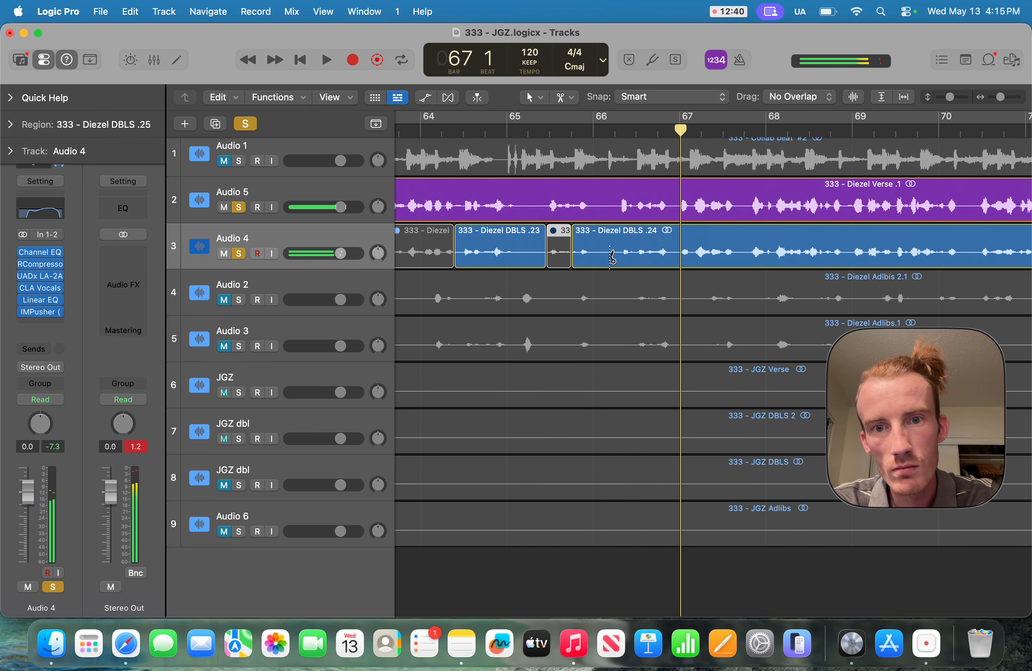
left_click(614, 257)
left_click(671, 253)
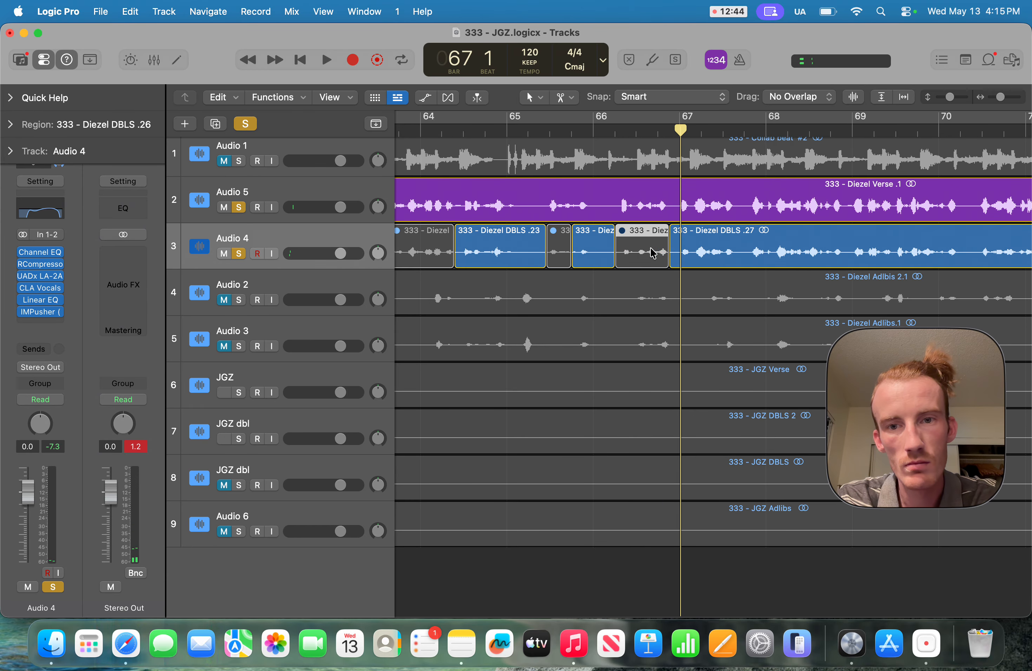
Step: Play the doubles through bar 67 in several passes to find where the phrase after the muted piece ends
key("space")
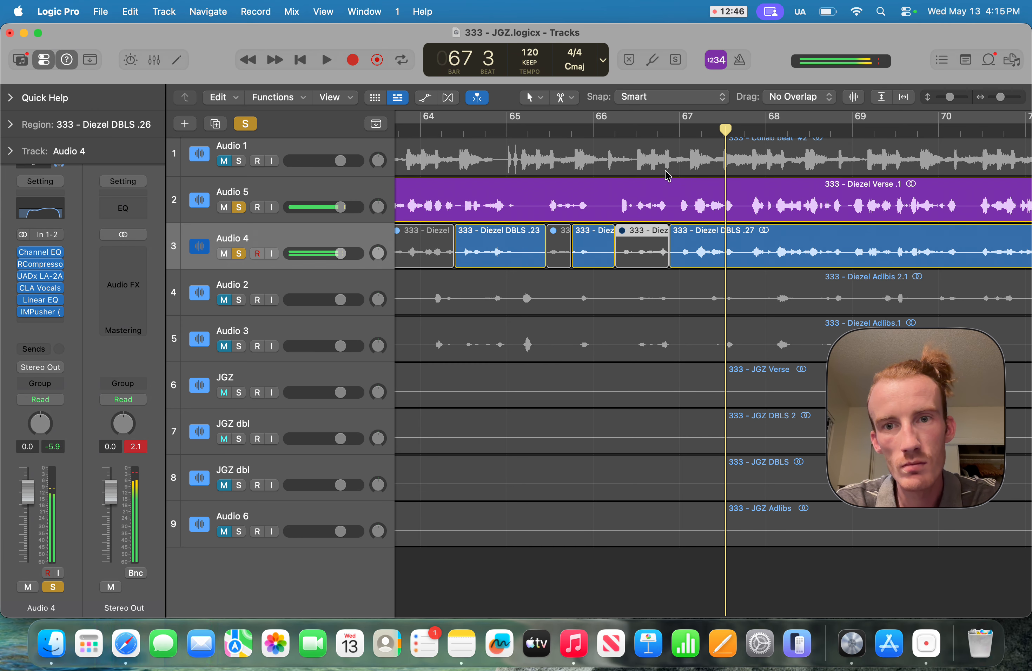
key("space")
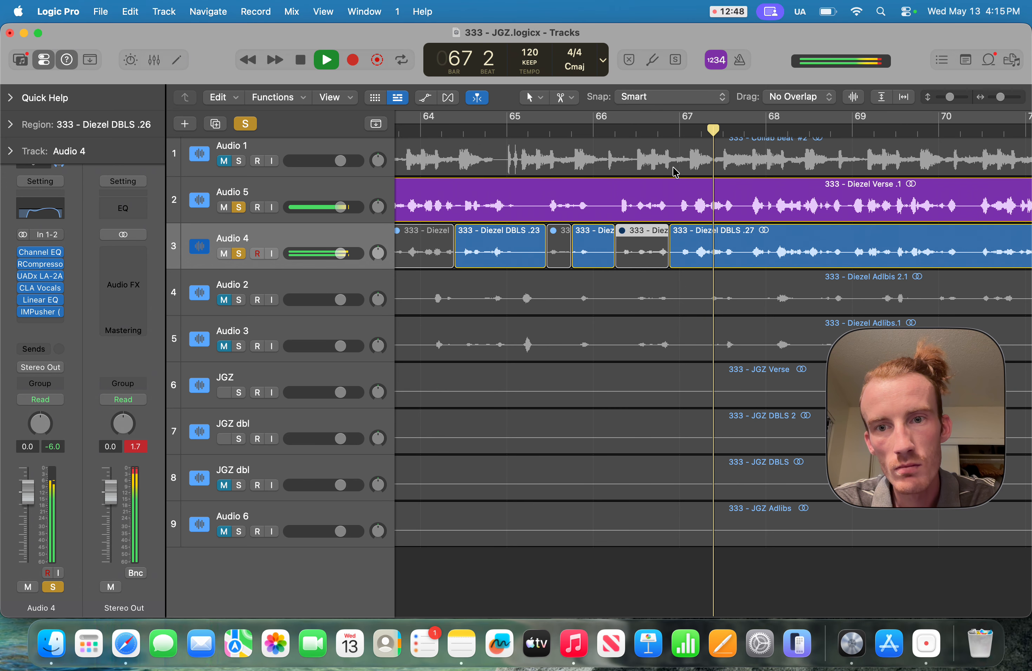
key("space")
scroll(732, 252, "up", 5)
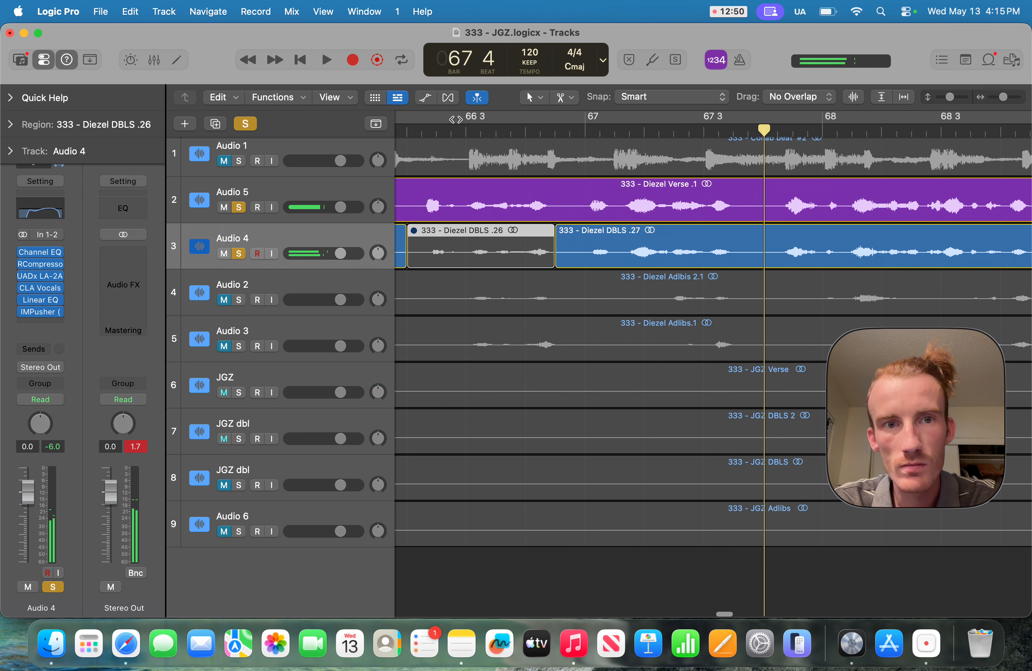
left_click(500, 135)
key("space")
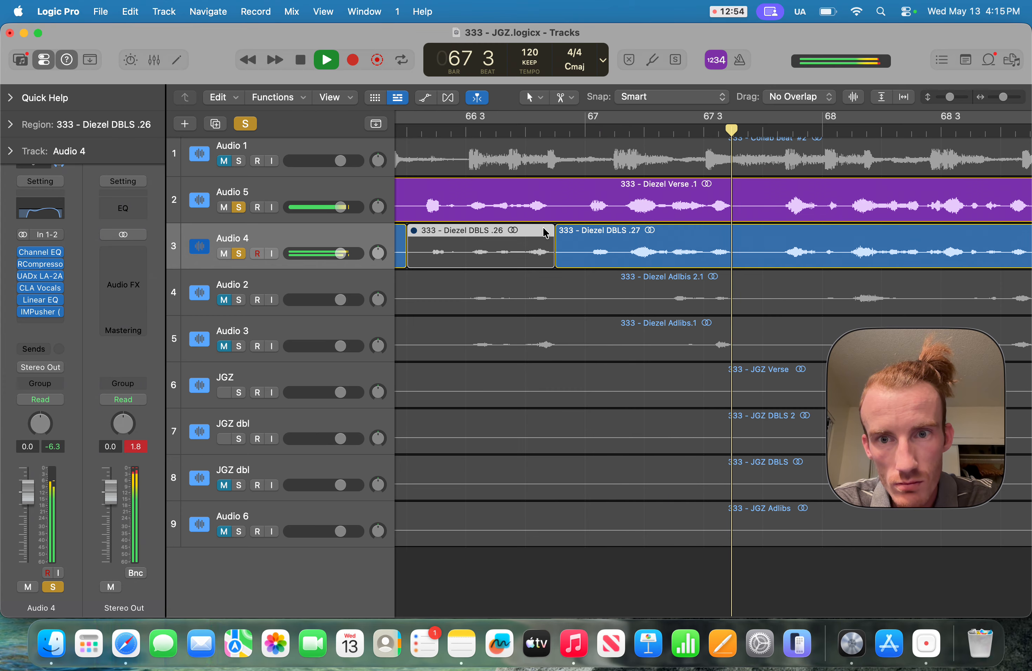
key("space")
left_click(552, 133)
key("space")
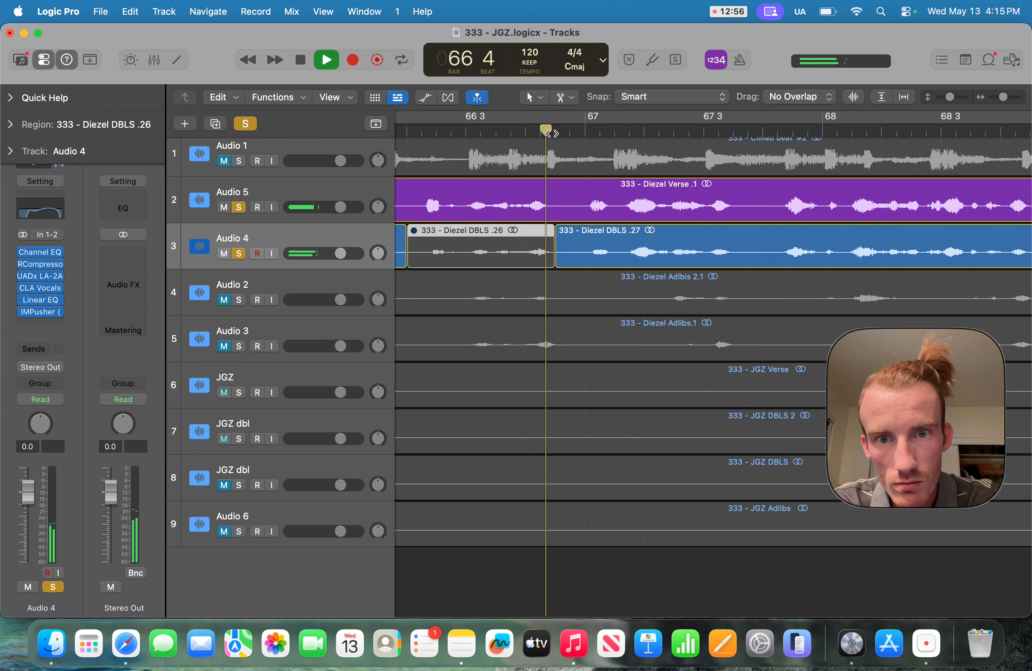
Step: Split the Diezel DBLS .27 region at about bar 67.75 and continue listening into bar 68
key("space")
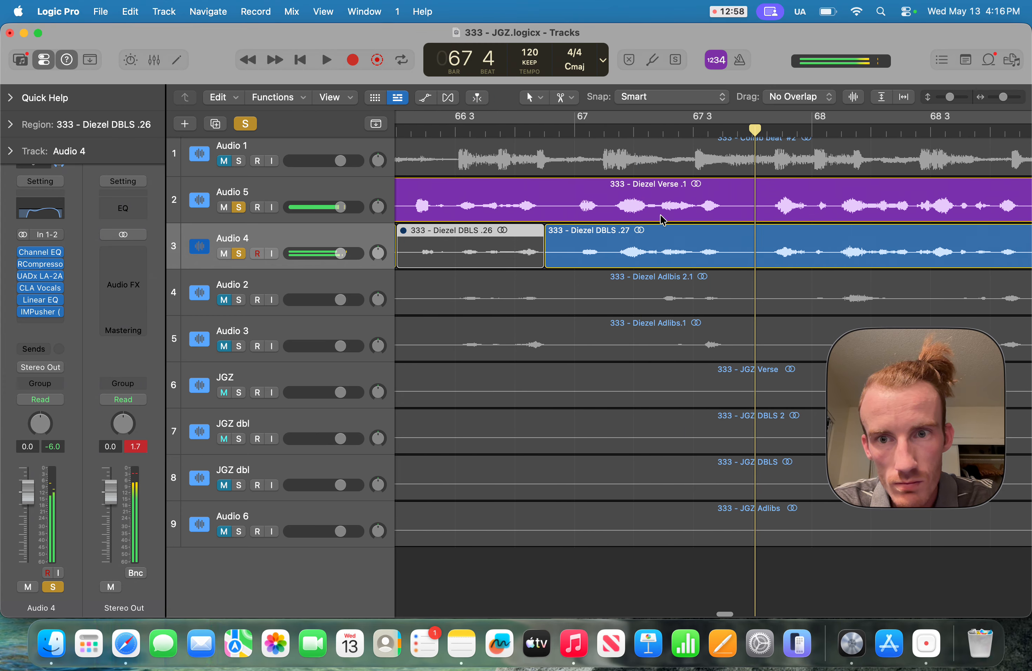
left_click(753, 257, "super")
key("space")
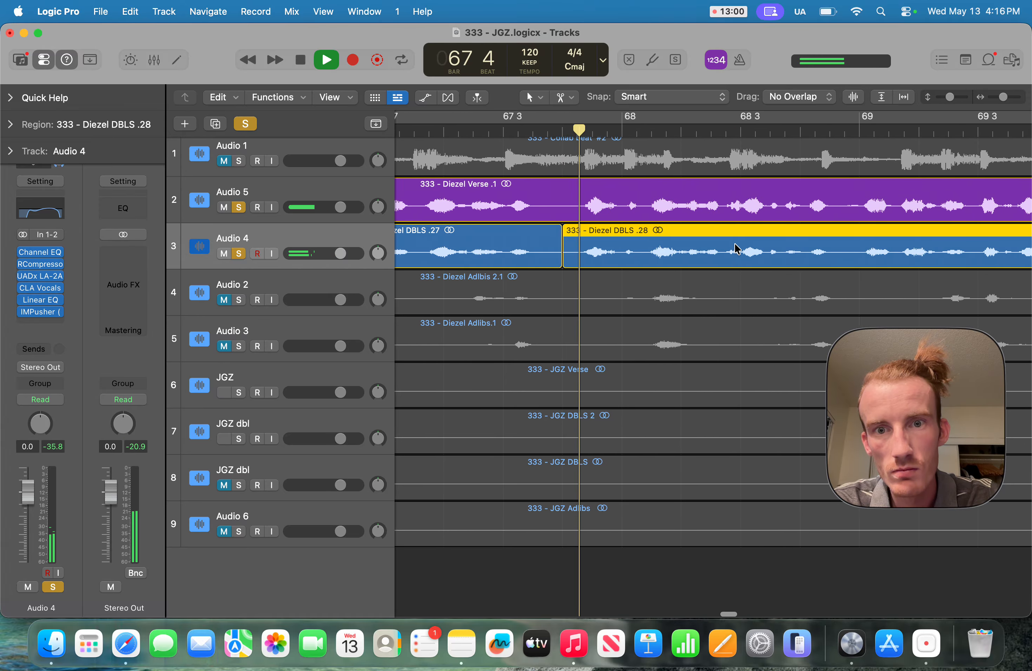
Step: Replay from bar 67 beat 3 into bar 68 and split Diezel DBLS .28 at about bar 68.25
scroll(540, 177, "left", 5)
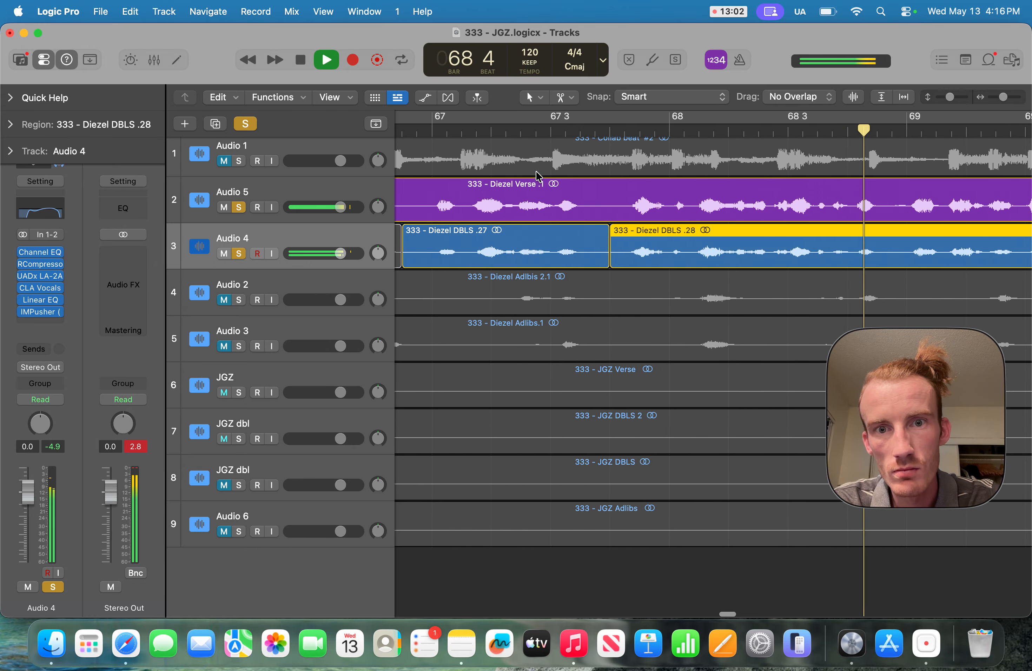
left_click(563, 128)
key("space")
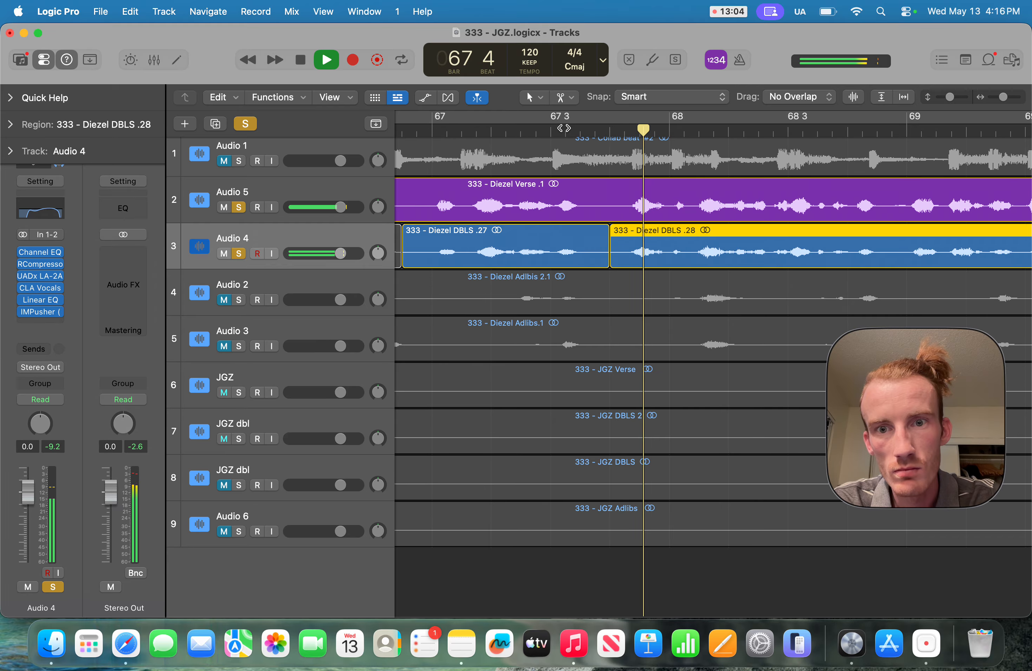
key("space")
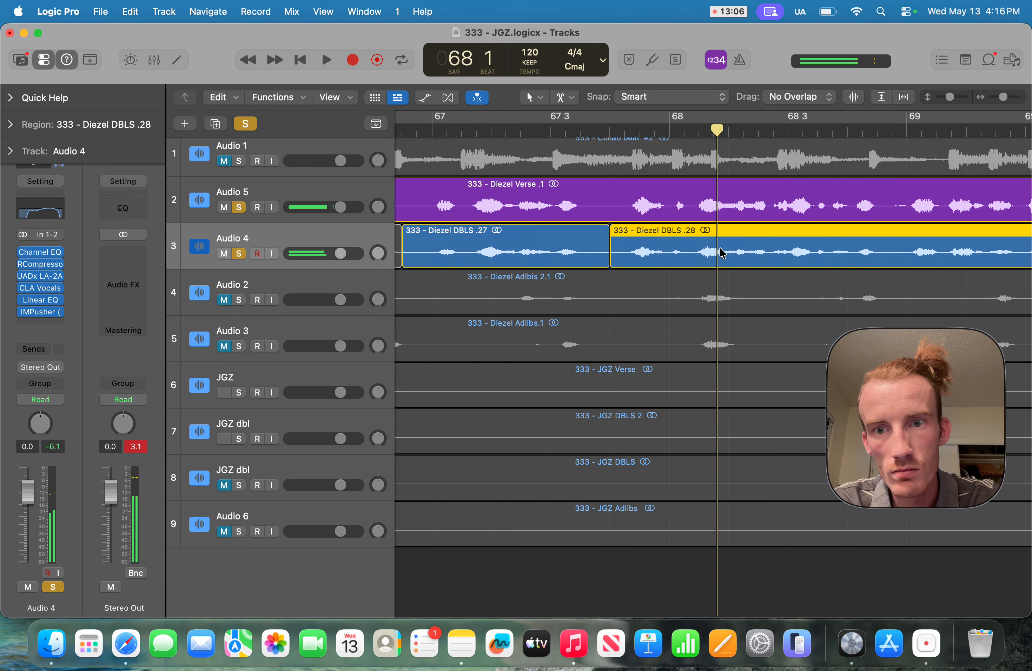
key("space")
key("space")
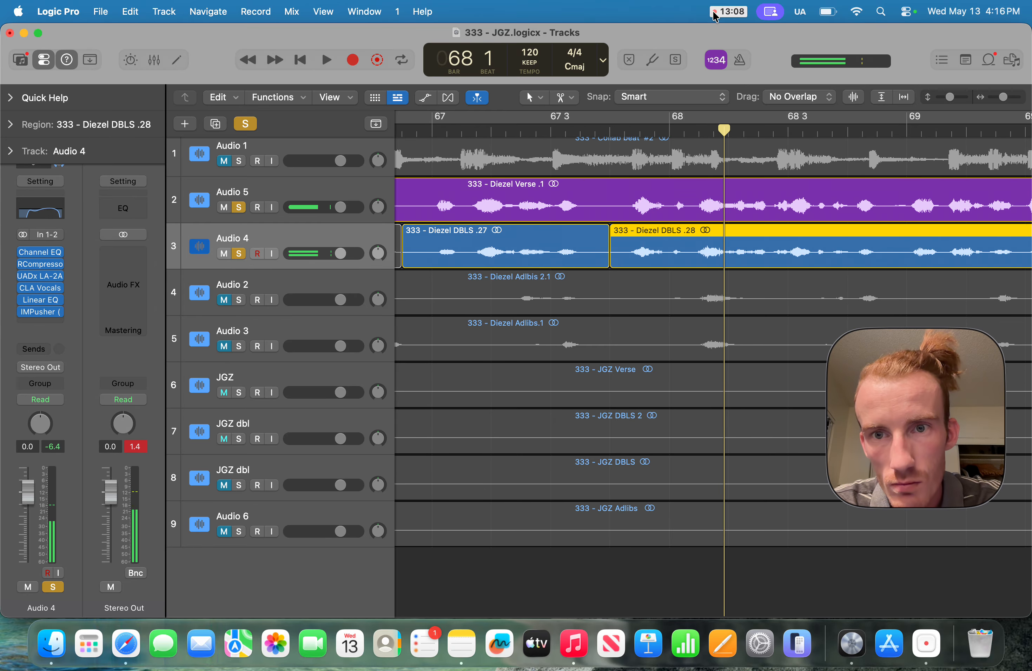
left_click_drag(724, 131, 728, 131)
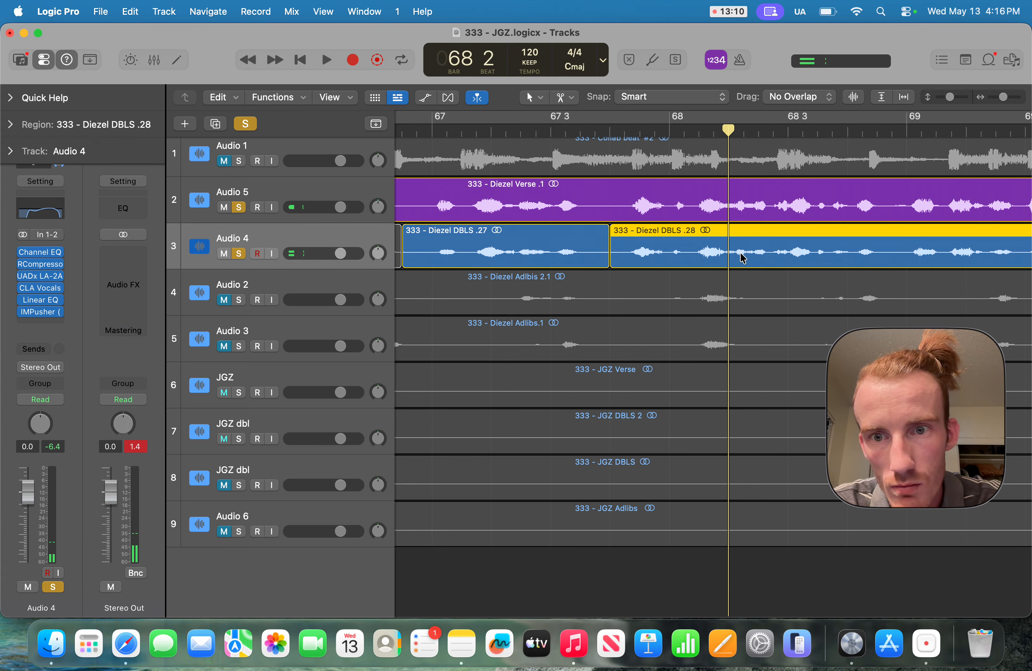
left_click(729, 255)
scroll(659, 249, "left", 3)
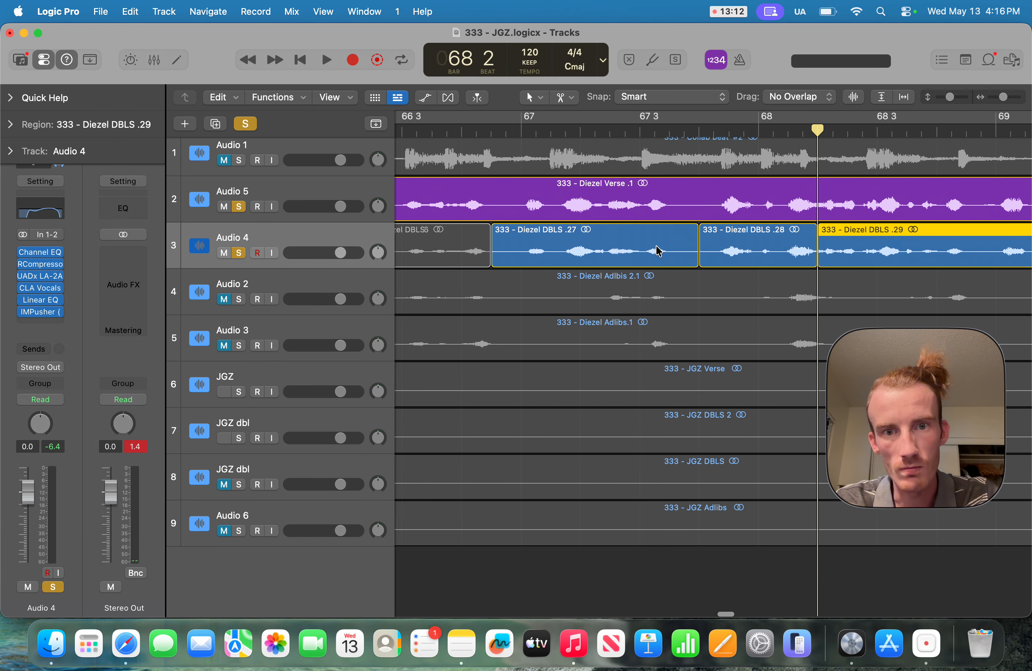
Step: Replay the start of bar 67, split Diezel DBLS .27 at about bar 67.35, and mute the piece before the cut
left_click(459, 130)
key("space")
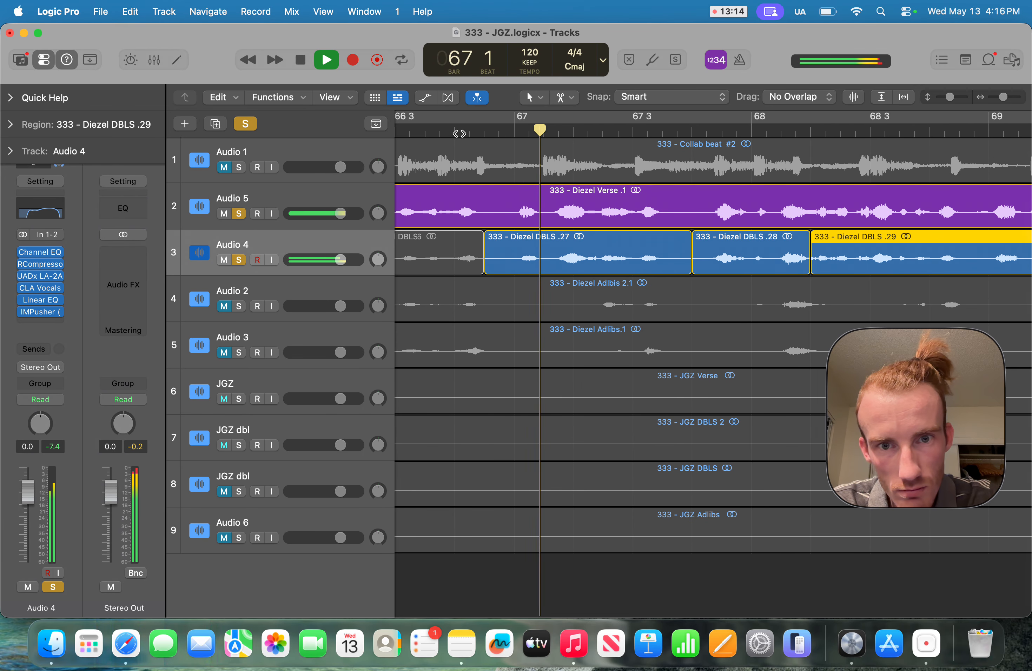
key("space")
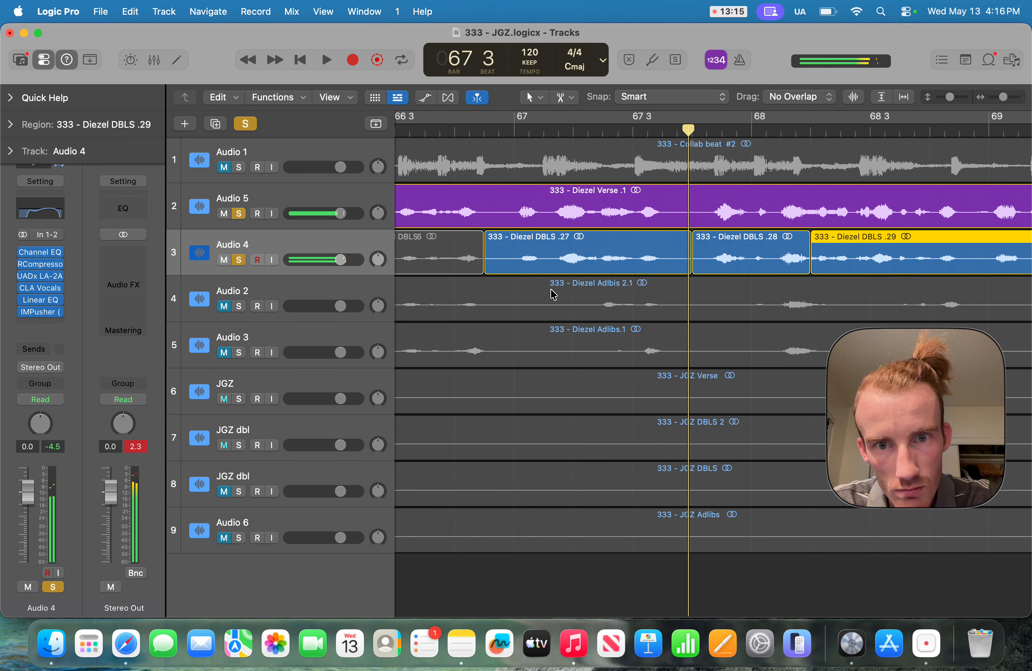
left_click(597, 259)
left_click(546, 262)
key("ctrl+m")
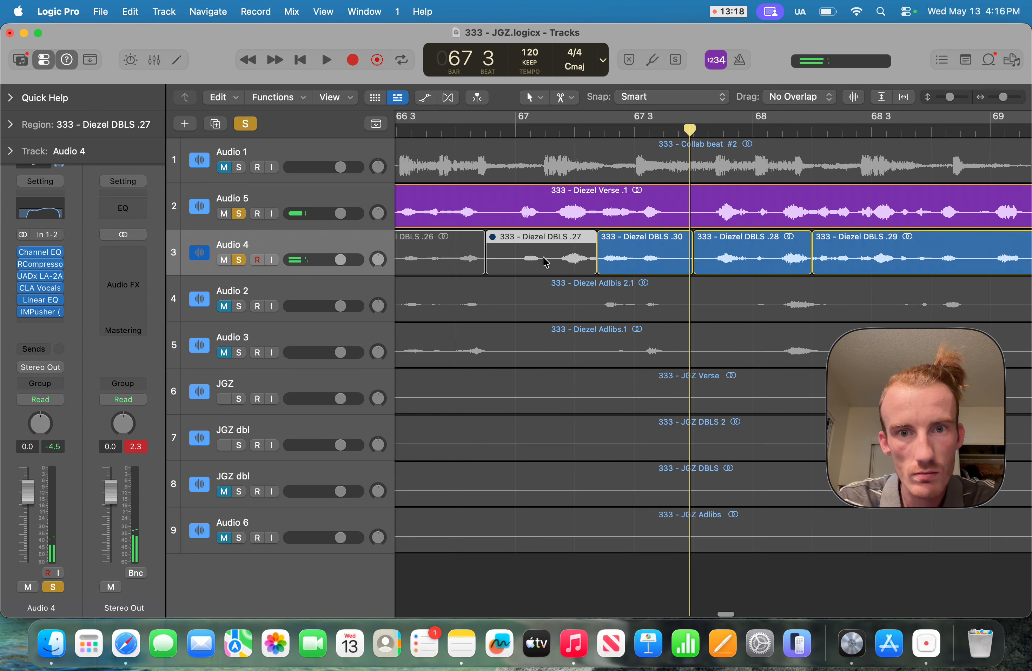
Step: Play from just before bar 67 into bar 68 to check the muted Diezel DBLS .27 piece against the lead verse
scroll(556, 139, "left", 3)
left_click(584, 134)
key("space")
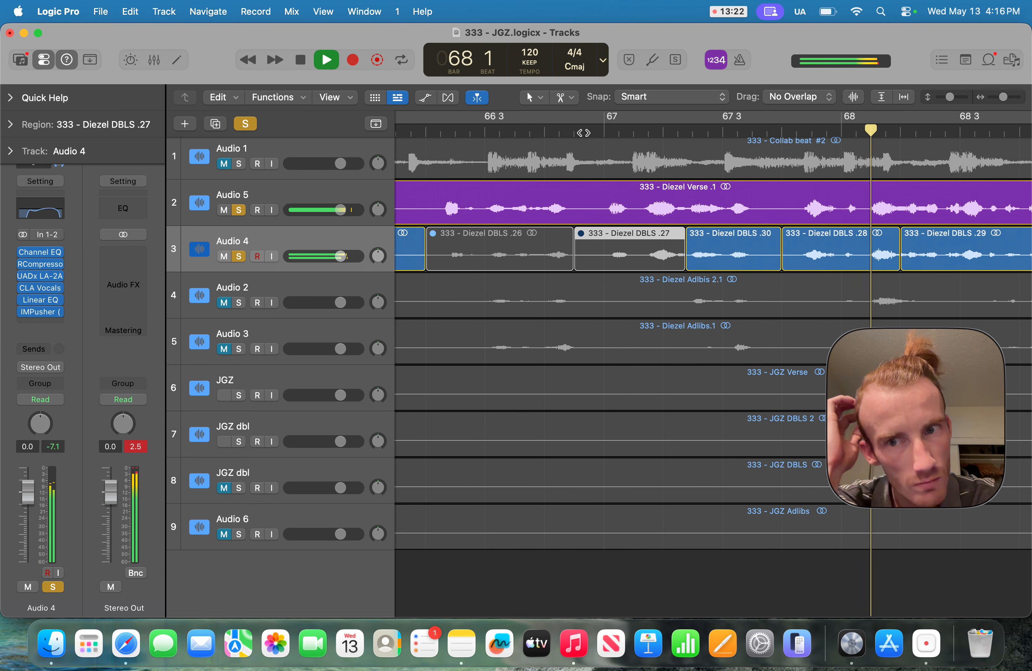
scroll(584, 133, "left", 1)
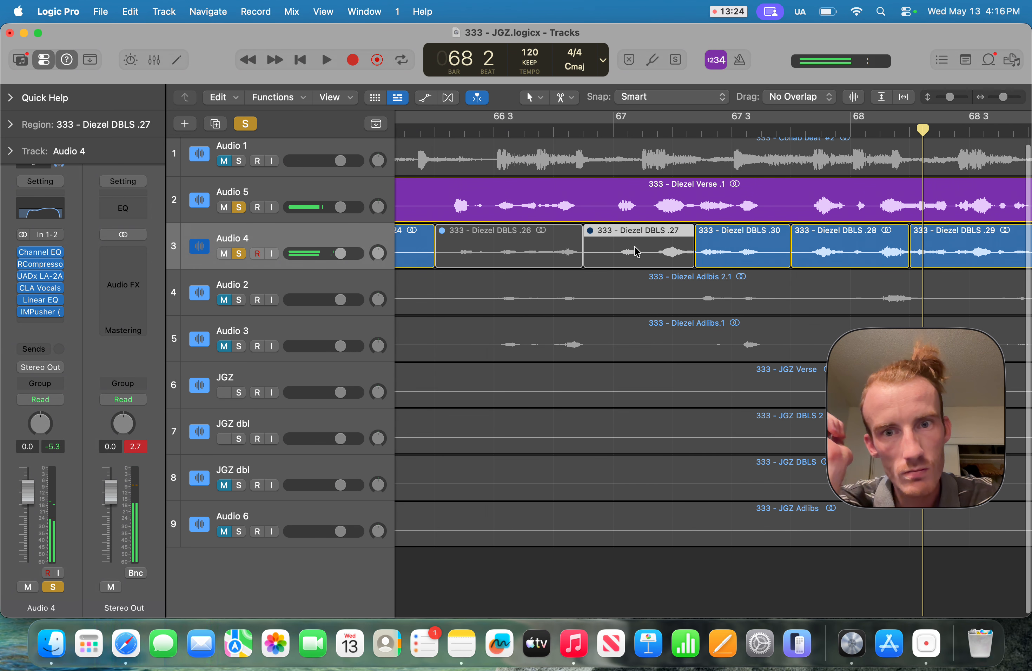
Step: Unmute the Diezel DBLS .27 piece and mute the following Diezel DBLS .30 piece instead
key("ctrl+m")
left_click(729, 258)
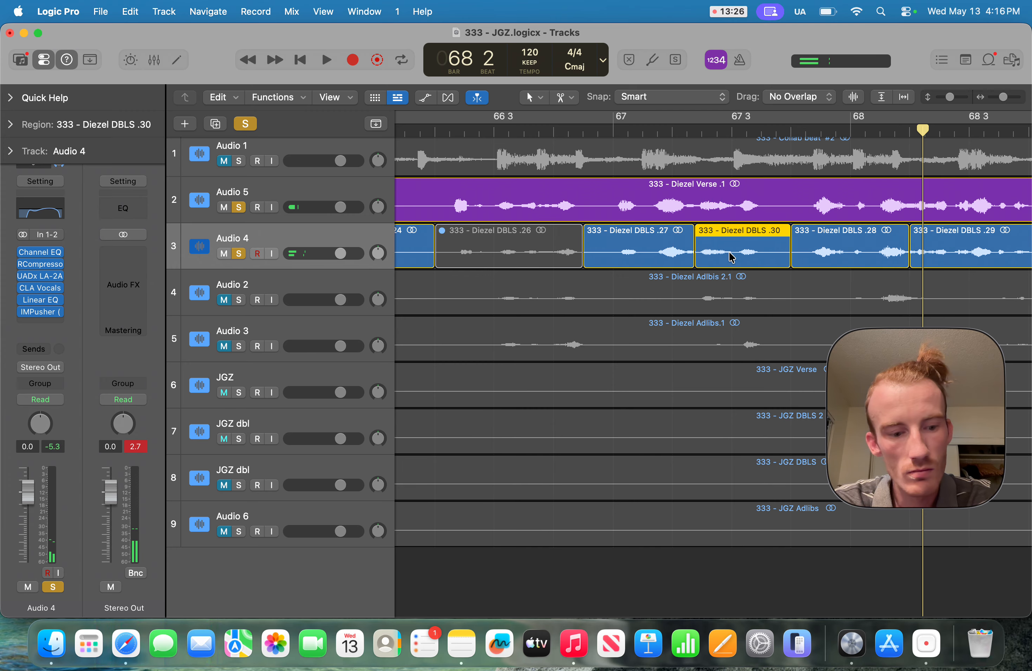
key("ctrl+m")
Step: Rewind a few bars and play through the end of bar 67 to check the muted Diezel DBLS .30 piece
key("comma")
key("comma")
key("comma")
key("space")
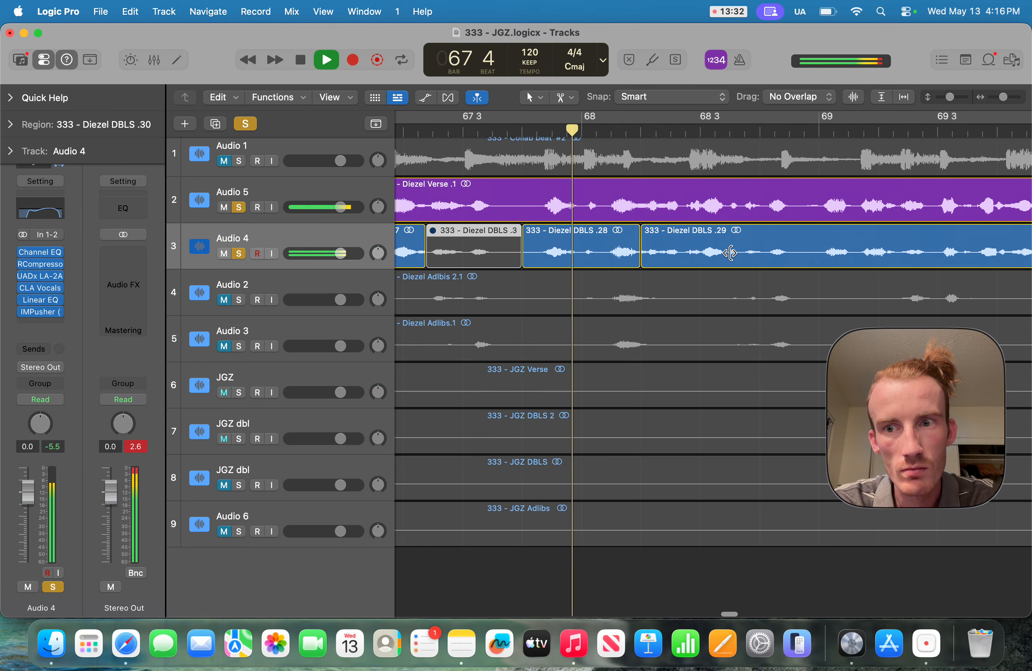
Step: Play through bar 68, split Diezel DBLS .29 at 68 4 4 1 and midway through beat 3, and mute the first piece
key("space")
key("space")
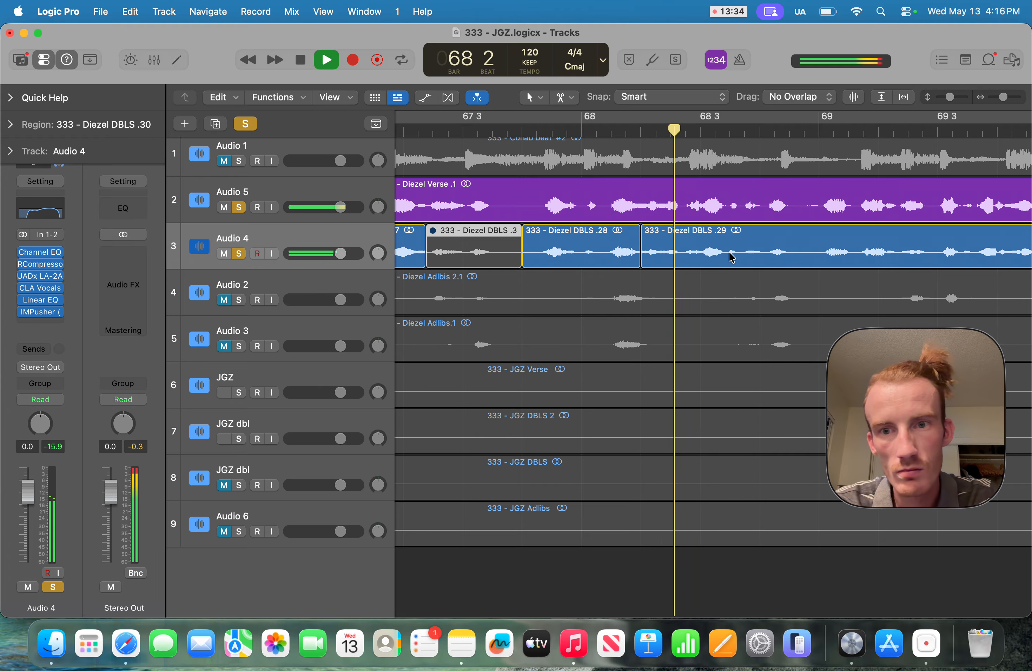
key("space")
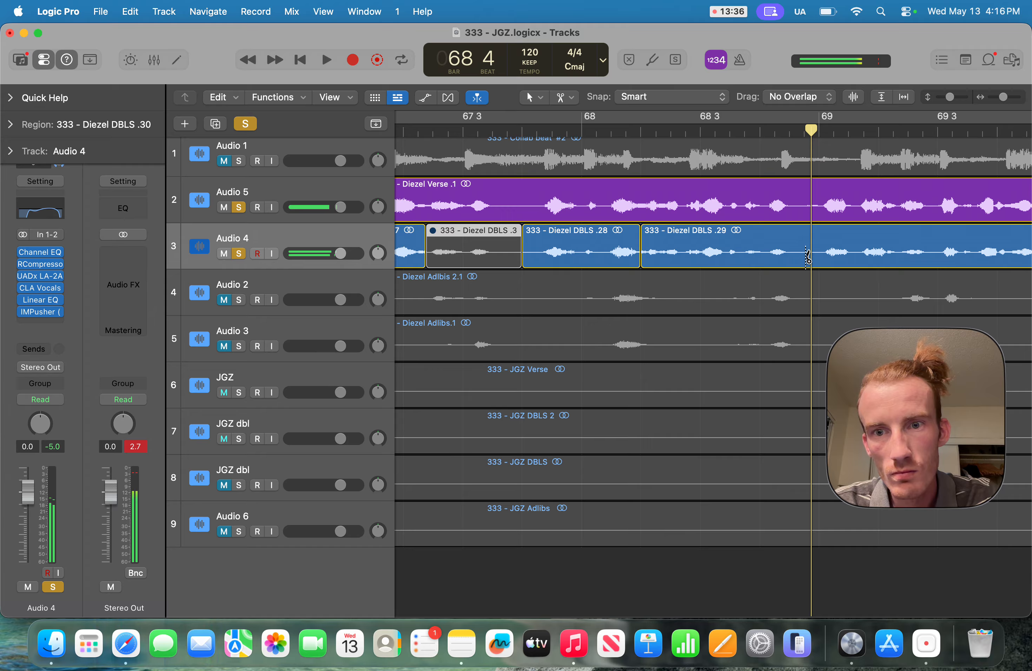
left_click(807, 256)
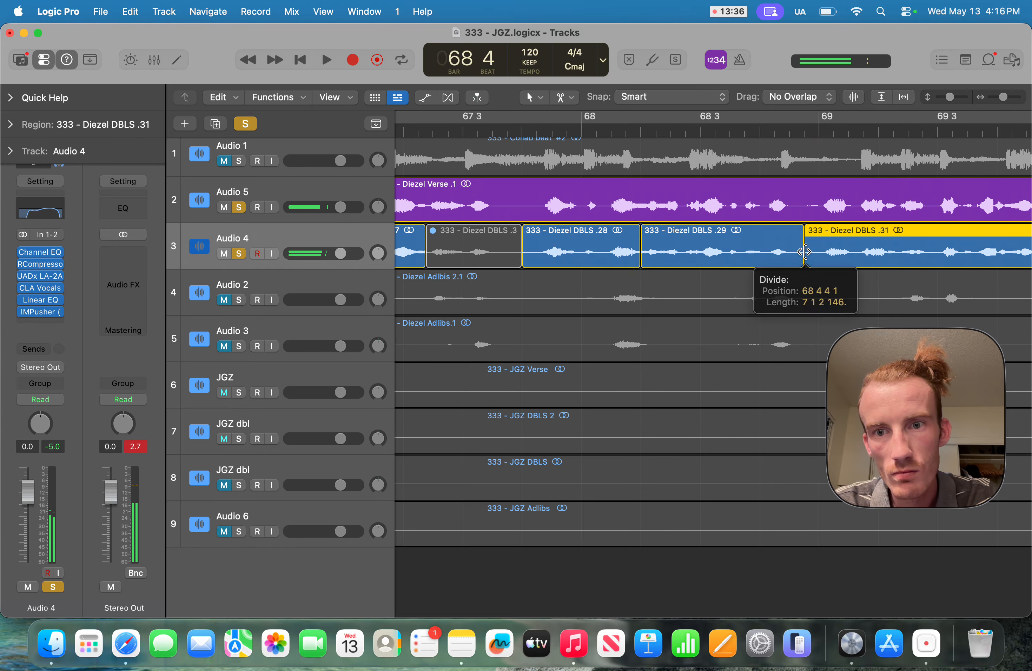
left_click(727, 256)
left_click(677, 252)
key("ctrl+m")
Step: Rewind and play through bar 68 into bar 69 to check the muted Diezel DBLS .29 piece against the lead verse
key("comma")
key("comma")
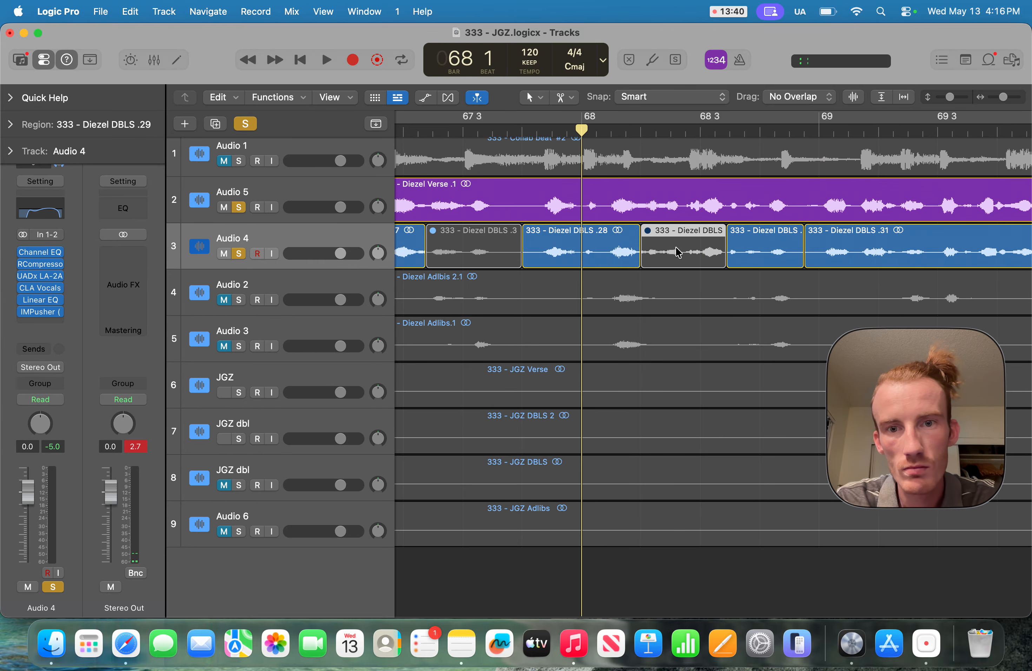
key("space")
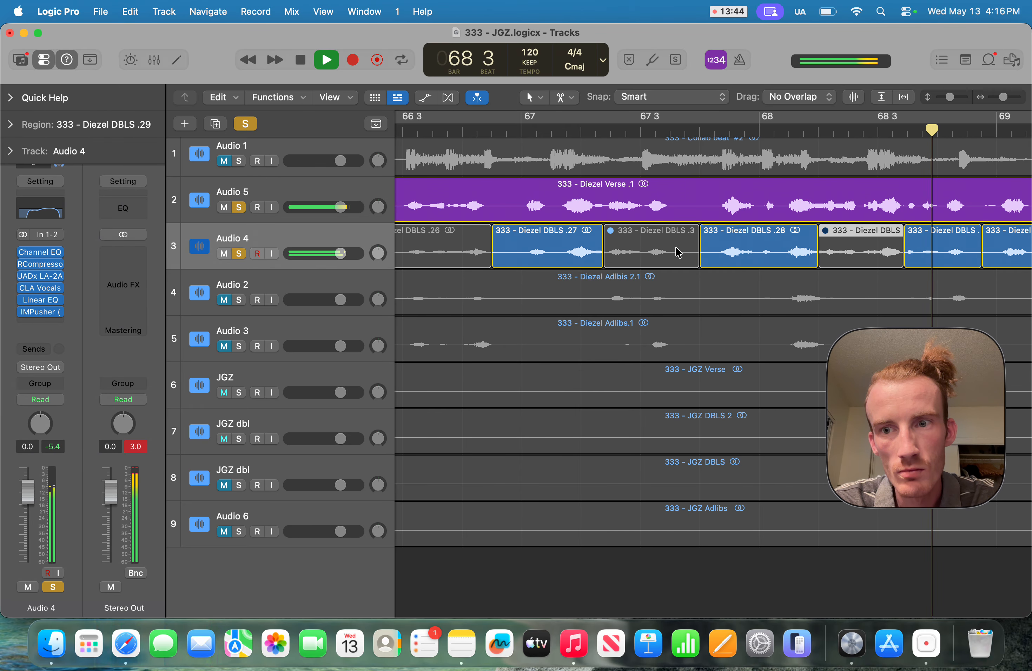
key("space")
key("space")
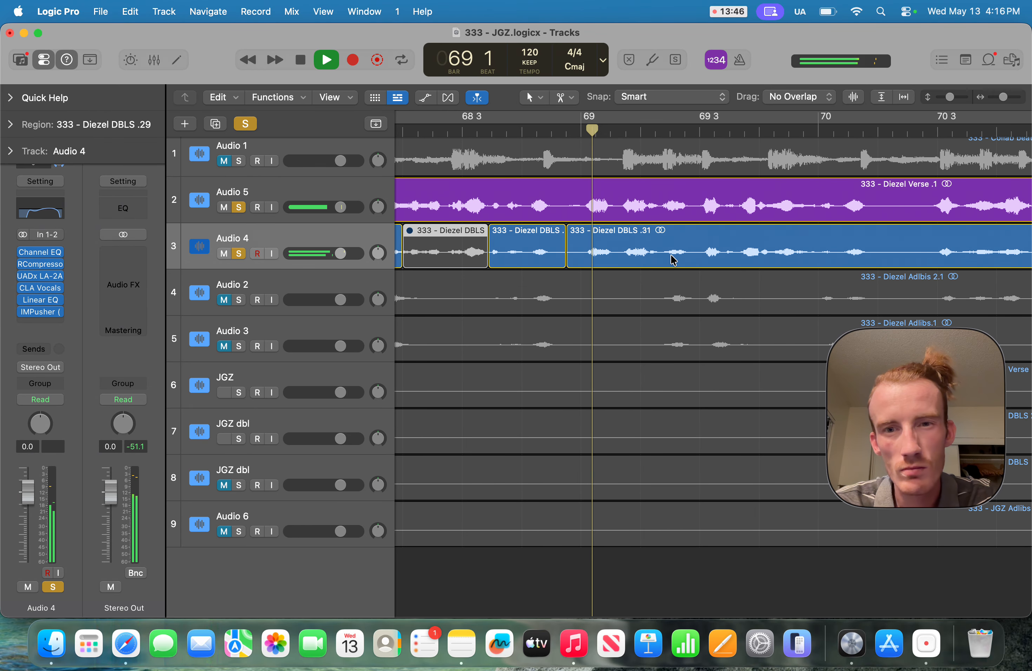
key("space")
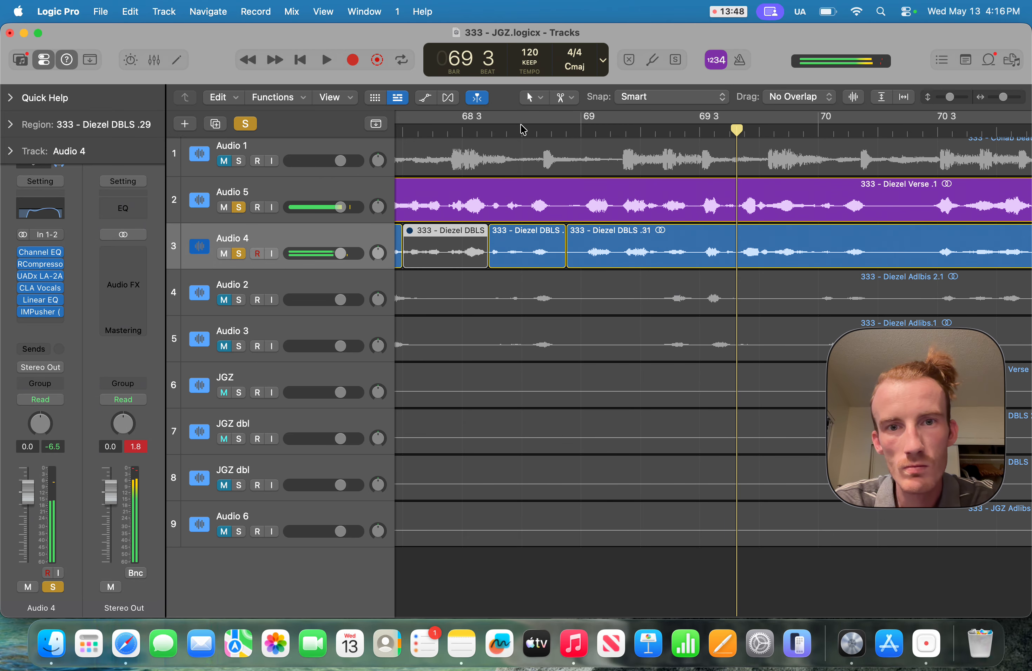
Step: Replay the start of bar 69, split Diezel DBLS .31 late in its first beat, and mute the piece before the cut
left_click(523, 129)
key("space")
key("space")
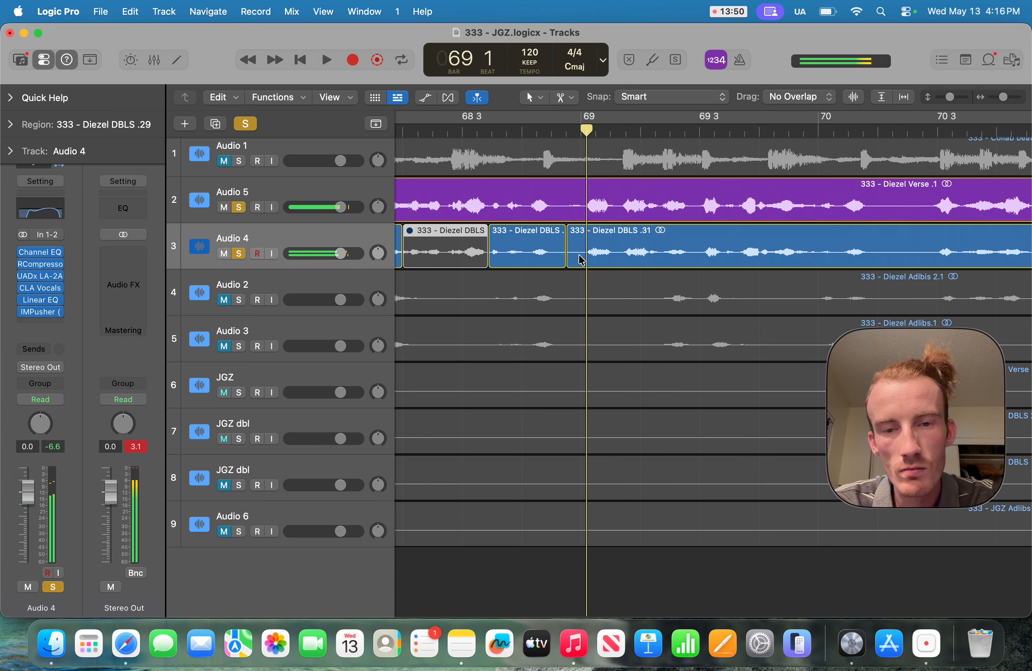
key("space")
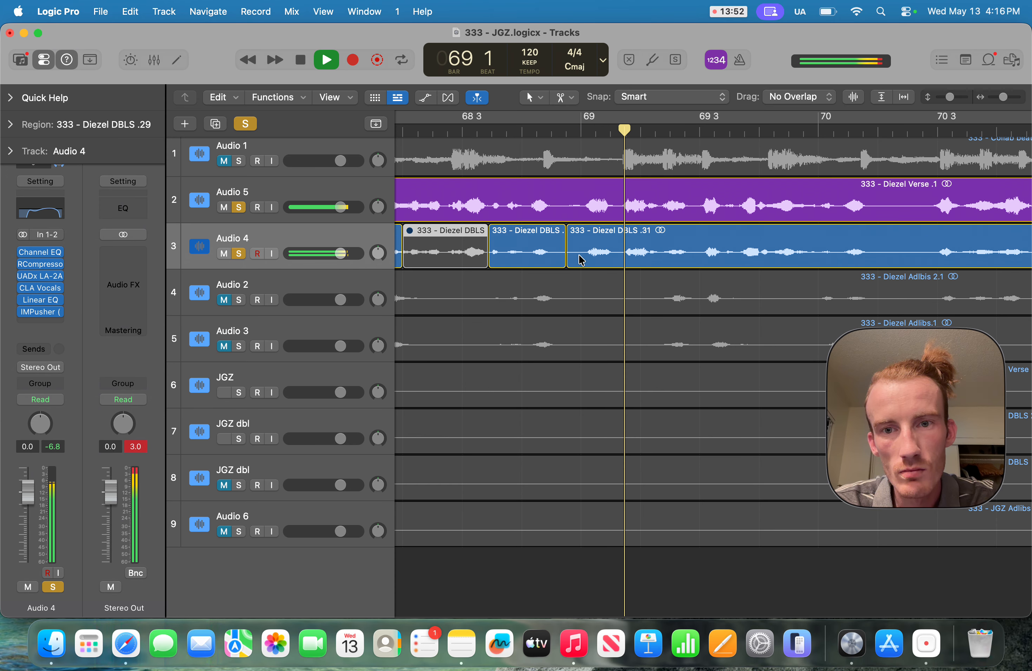
key("space")
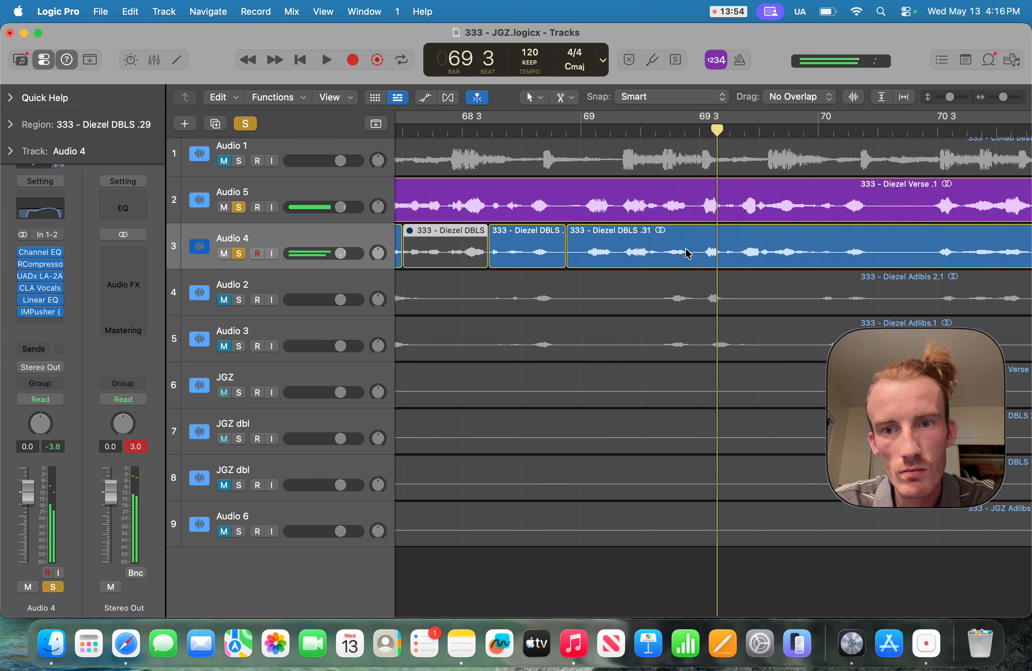
left_click(564, 130)
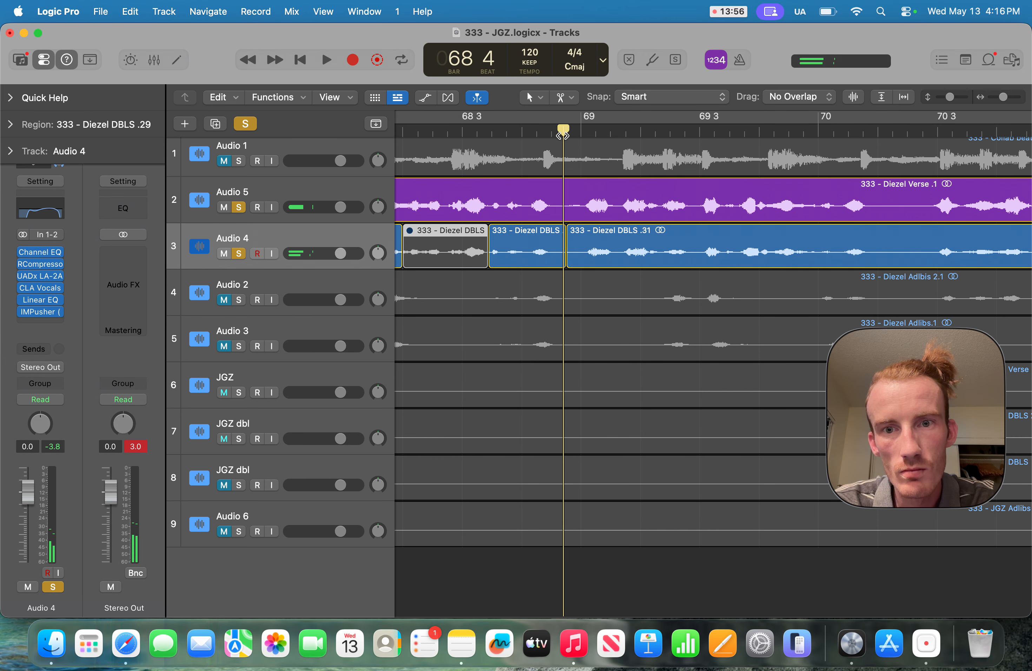
key("space")
key("space")
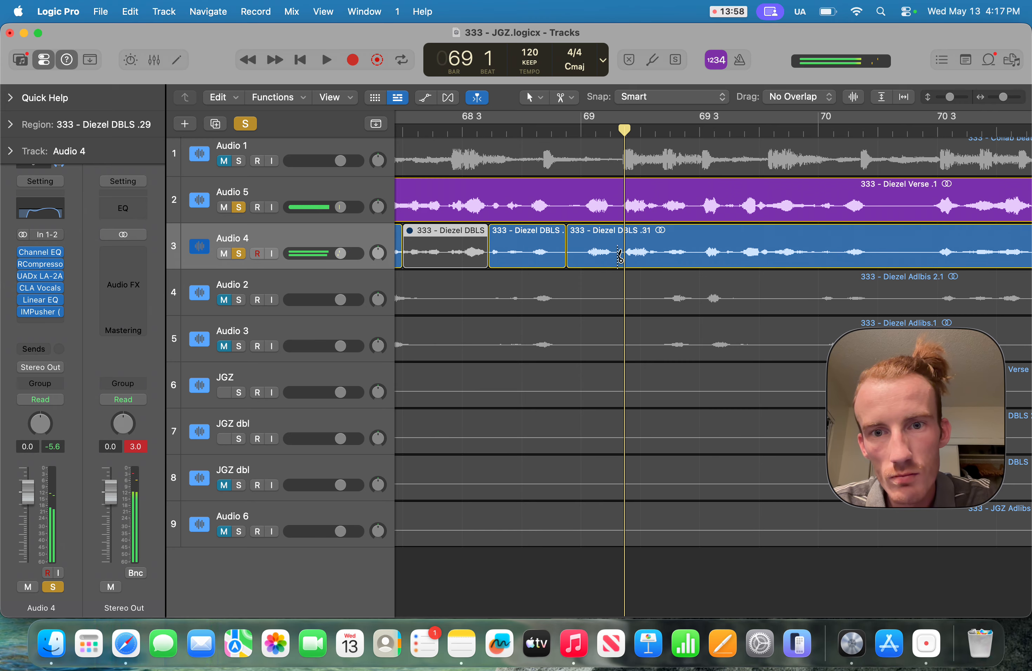
left_click(622, 255)
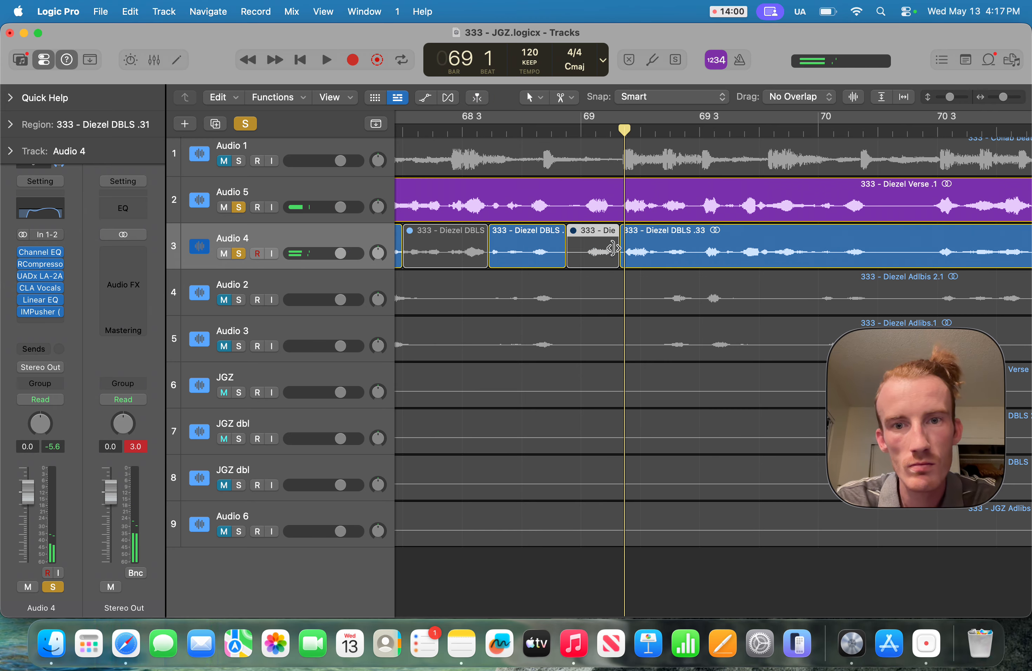
Step: Rewind and play from bar 68 to about 69 3 to check the muted Diezel DBLS .31 piece
key("comma")
key("space")
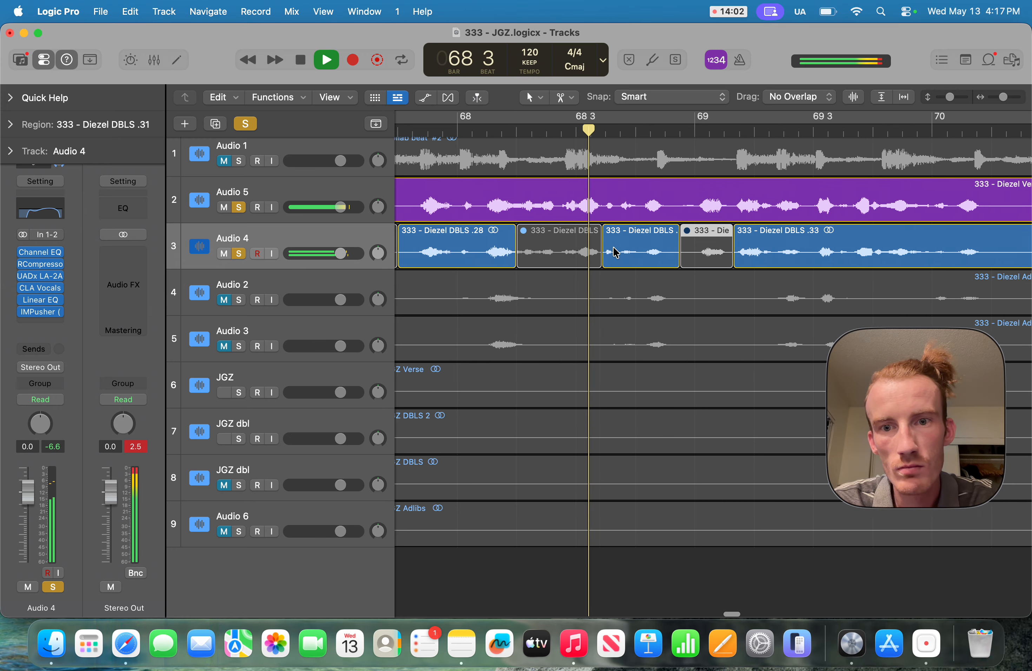
key("space")
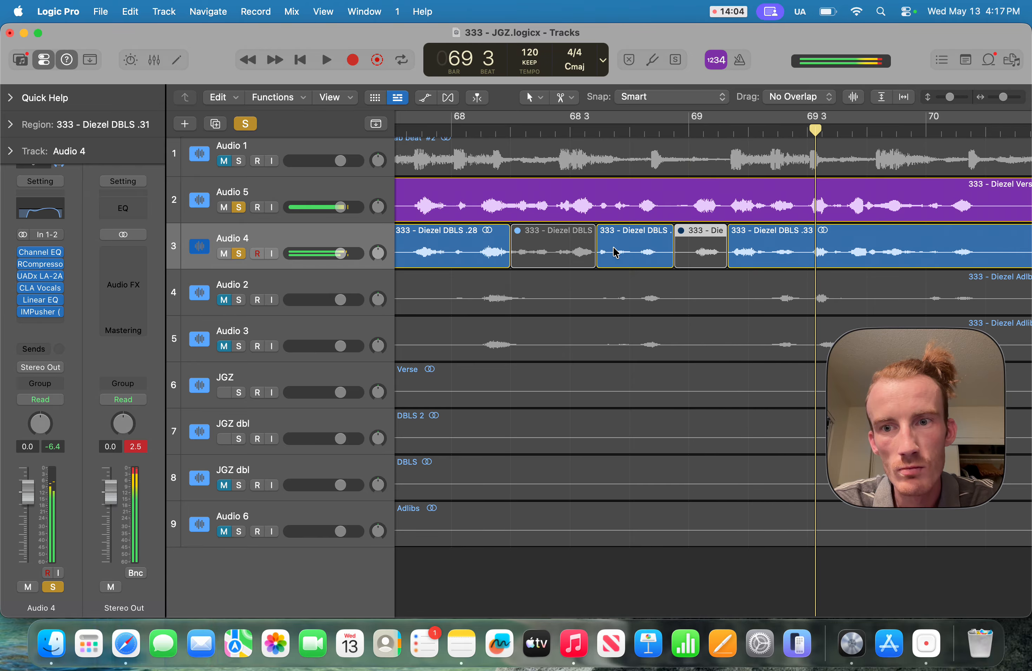
Step: Replay bar 69, isolate the short phrase of Diezel DBLS .33 just before 69 3, mute that piece, and play past it
left_click(715, 130)
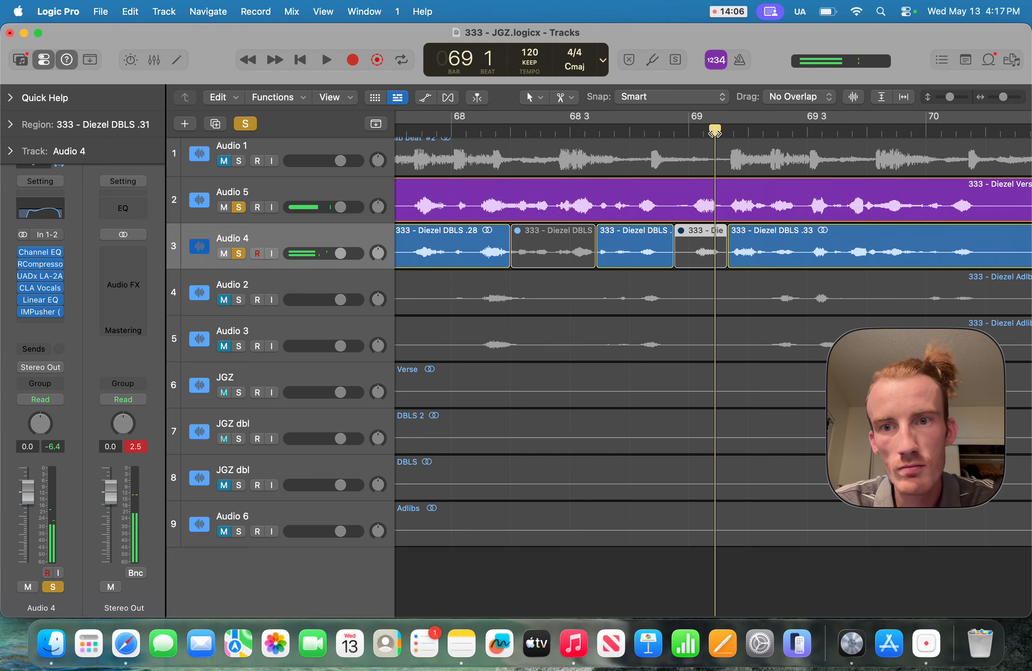
key("space")
key("space")
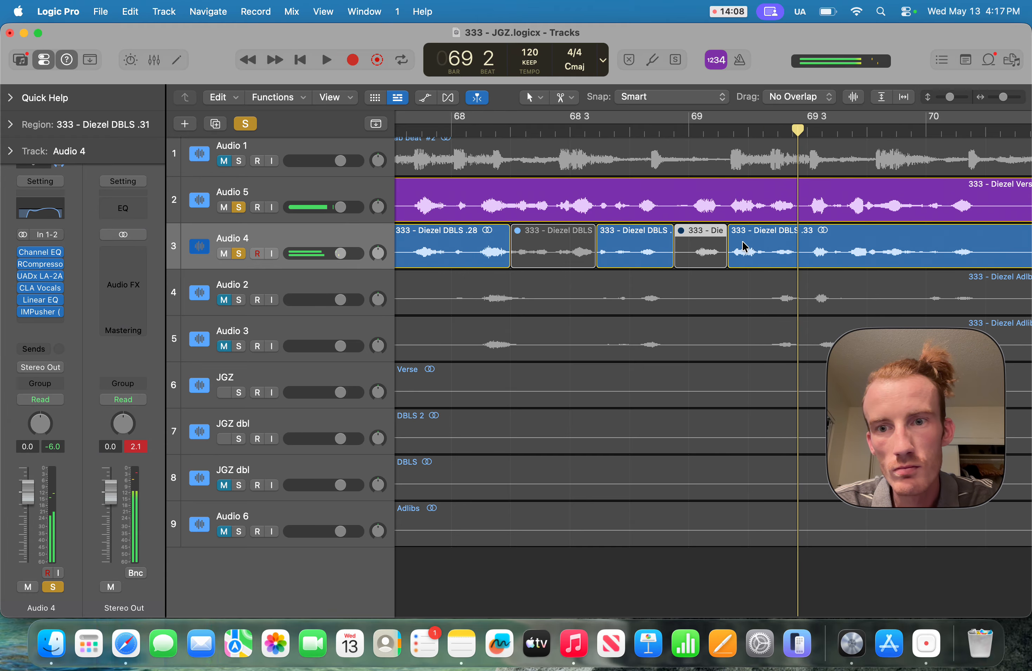
key("super+Right")
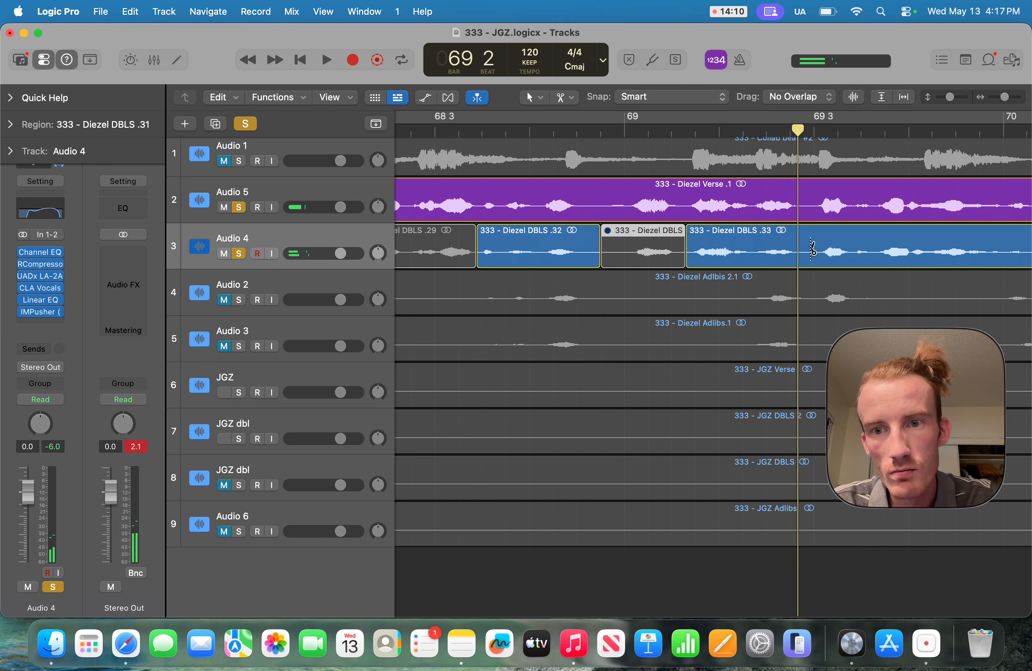
left_click(811, 249, "super")
left_click(758, 252, "super")
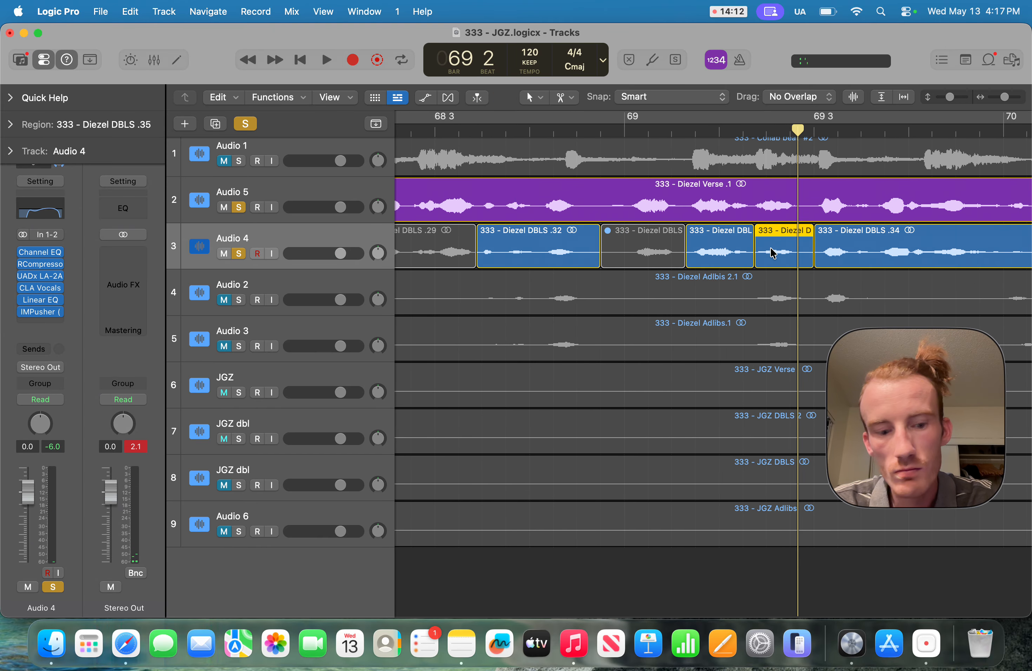
key("space")
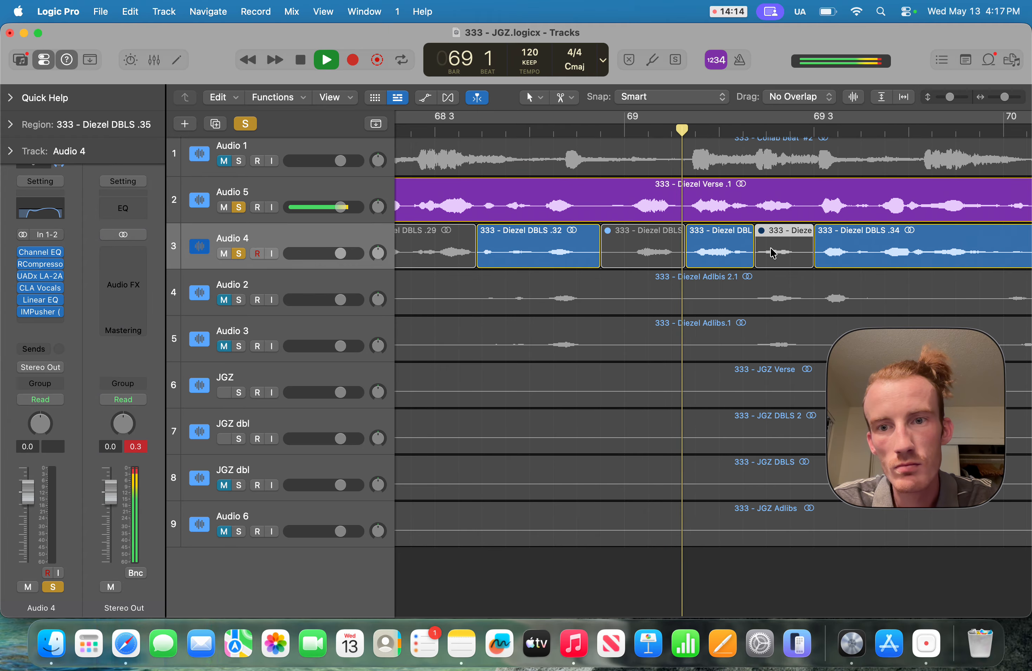
key("space")
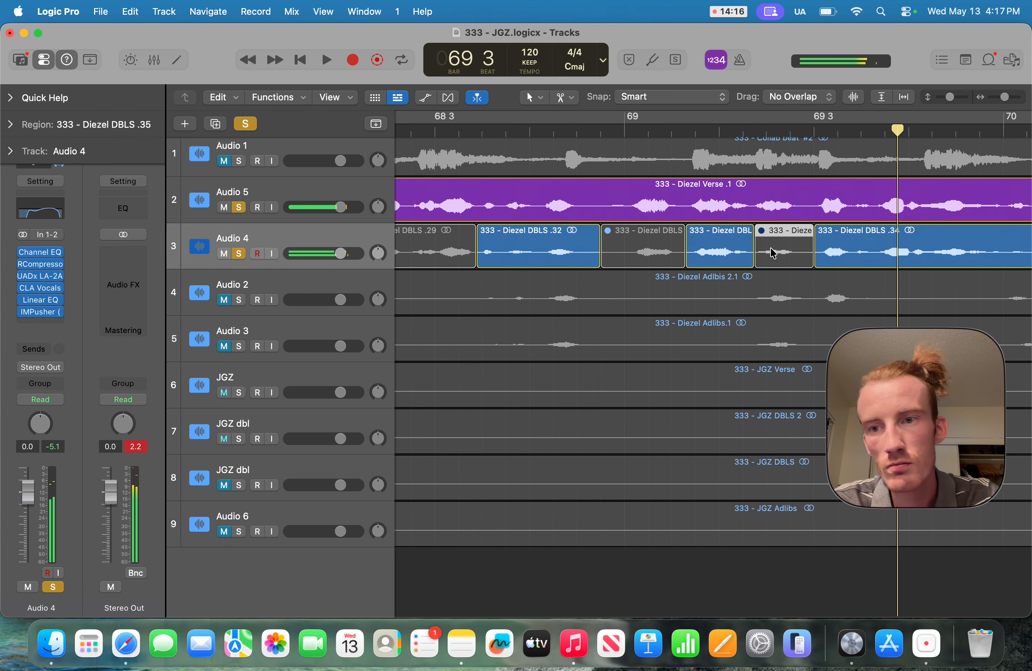
Step: Split Diezel DBLS .34 at 69 3 3 134 and again early in bar 70, and mute the piece between the cuts
left_click(876, 252, "super")
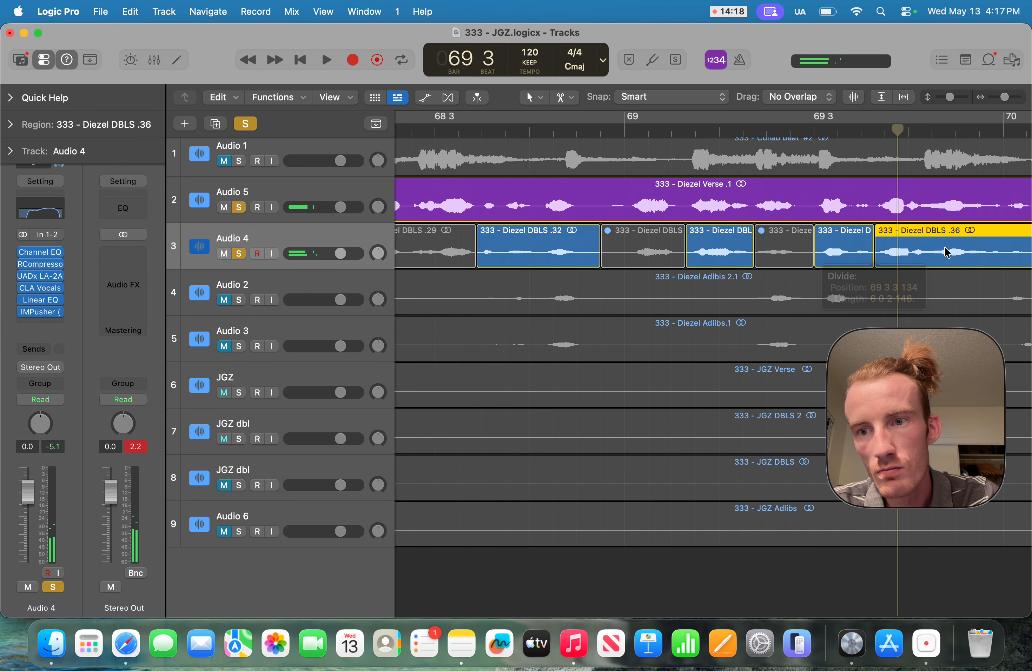
scroll(945, 249, "right", 5)
left_click(636, 131)
key("space")
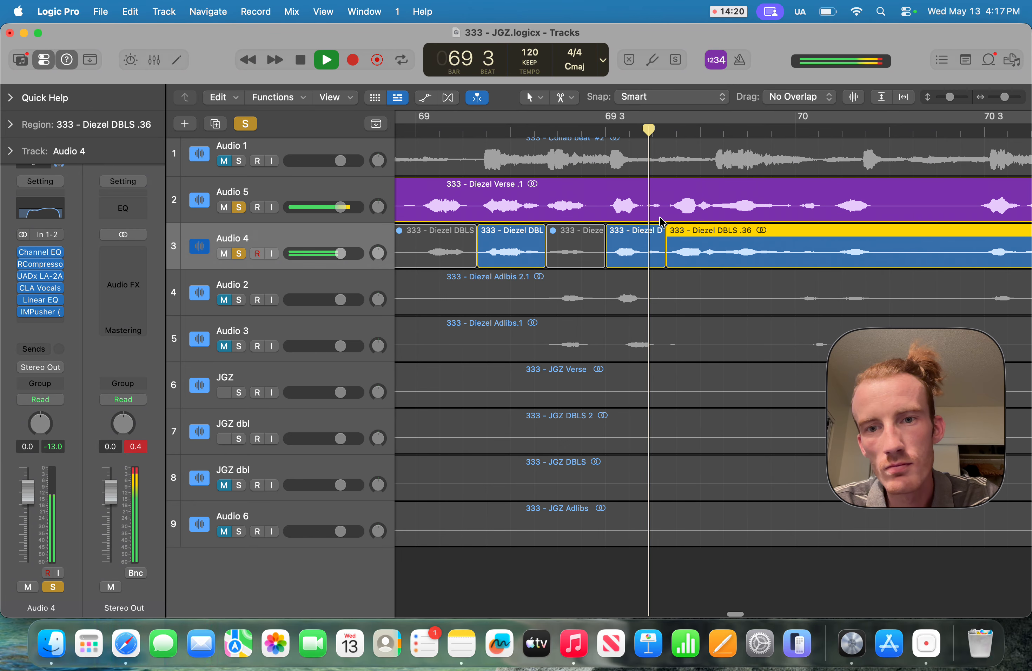
scroll(690, 223, "right", 4)
key("space")
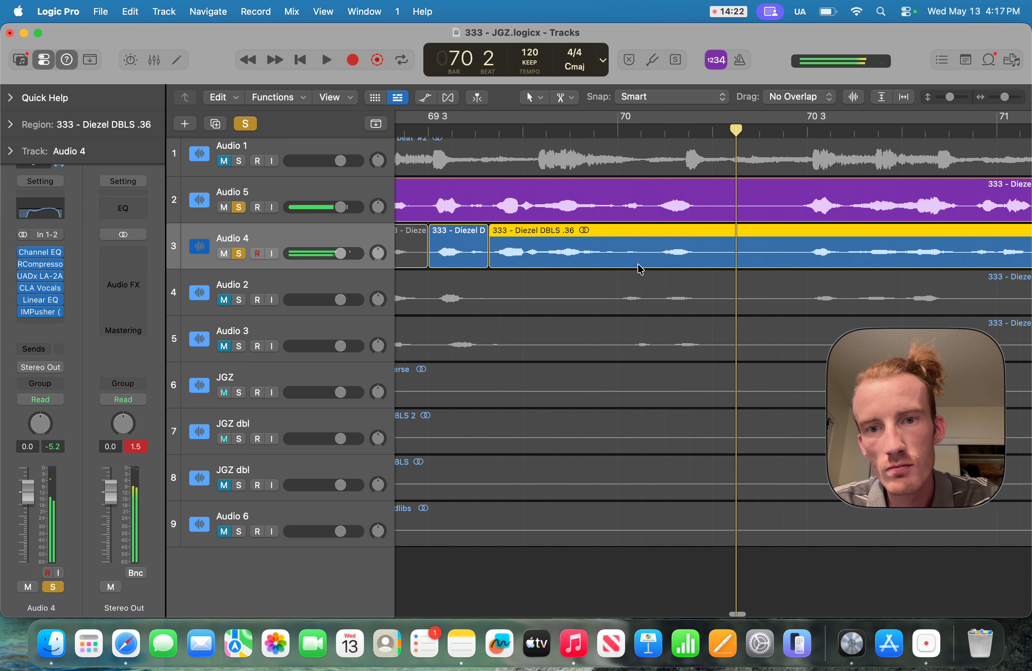
left_click(653, 253, "super")
key("ctrl+m")
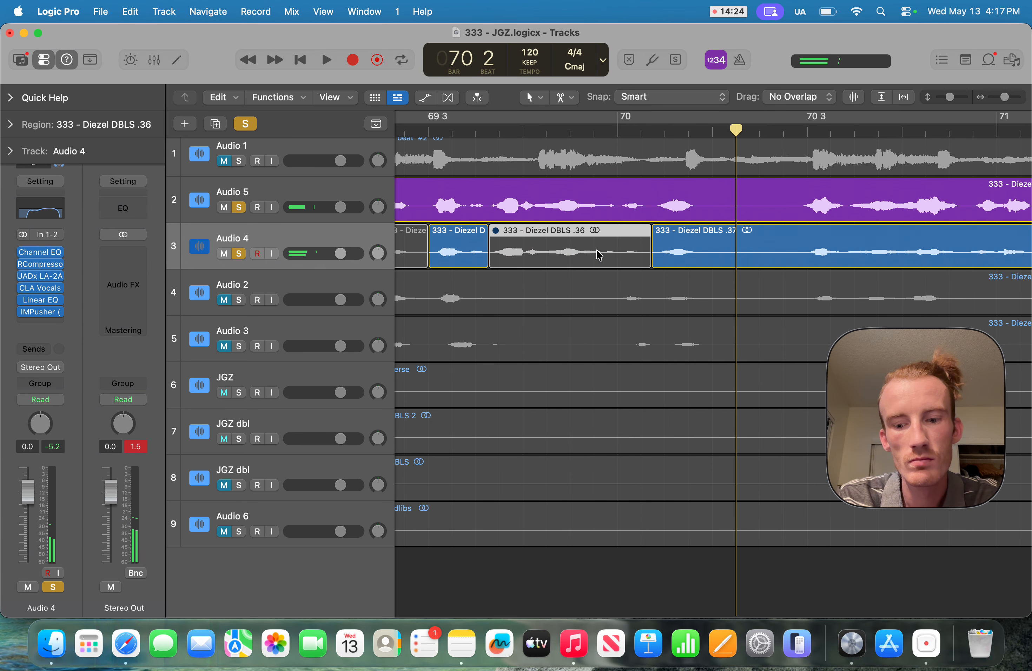
Step: Rewind a couple of bars and play through bar 70 to check the muted Diezel DBLS .36 piece
key("comma")
key("comma")
key("space")
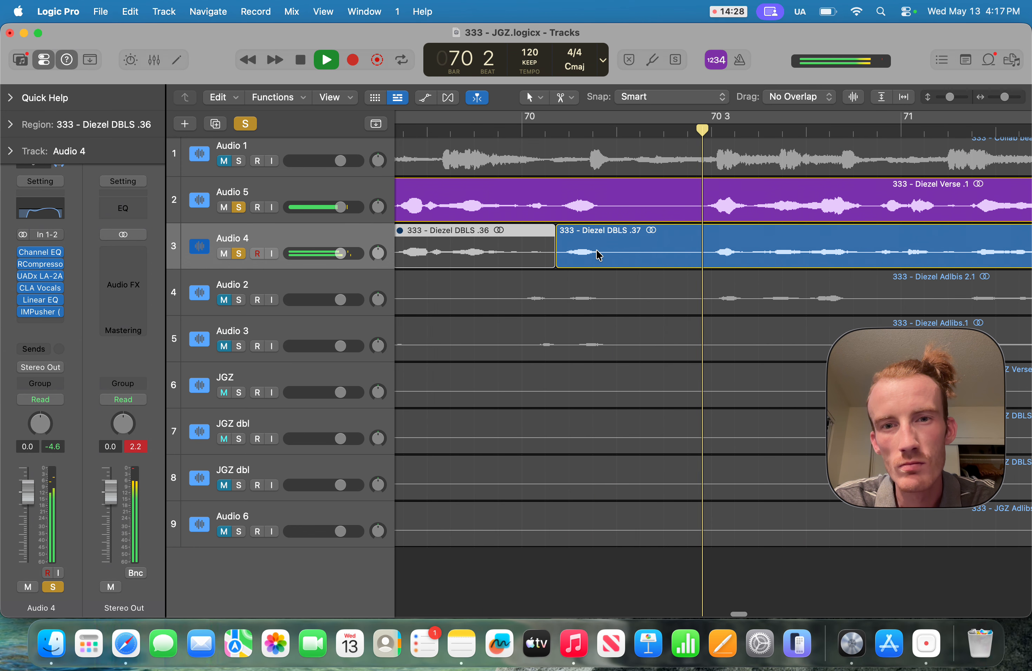
key("space")
Step: Split Diezel DBLS .37 early in beat 2 of bar 70 and again early in bar 71, and mute the piece between
left_click(633, 252)
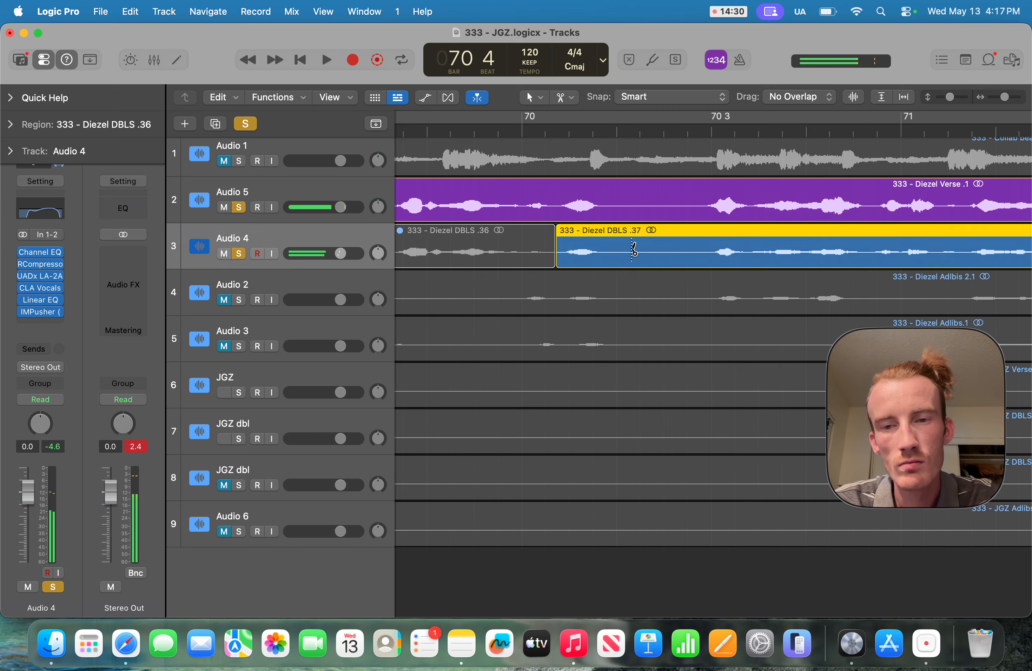
scroll(719, 251, "right", 2)
left_click(628, 129)
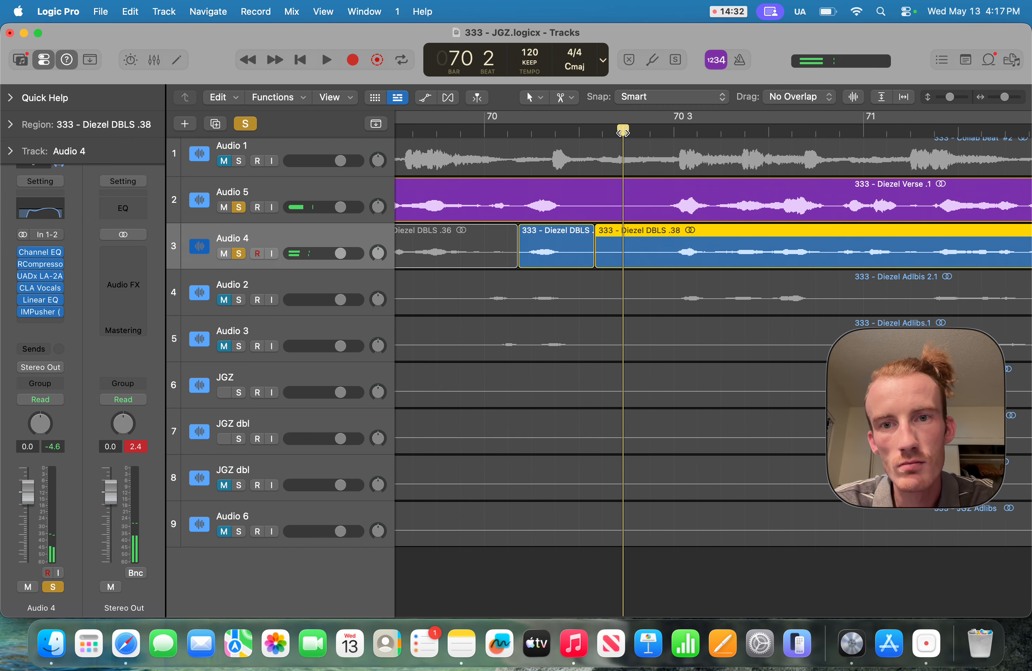
key("space")
key("space")
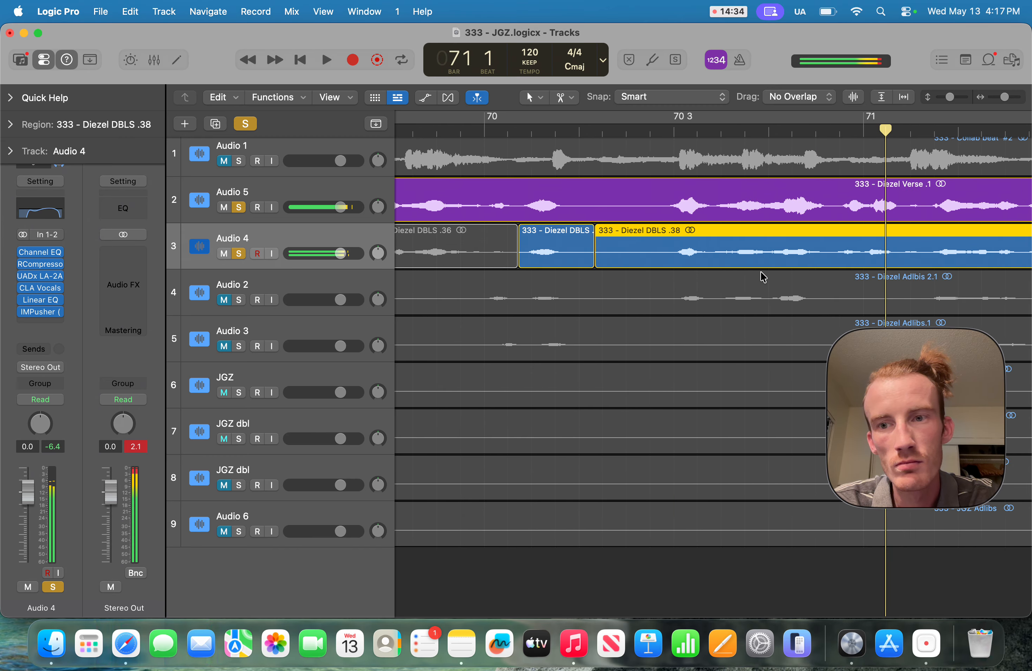
scroll(680, 268, "right", 2)
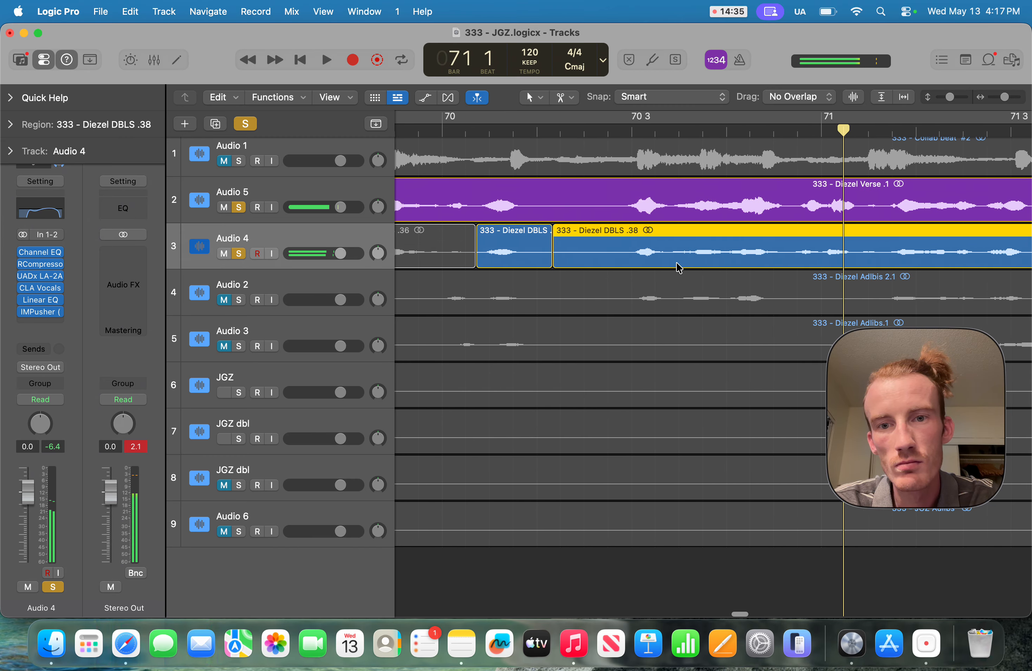
left_click(854, 255)
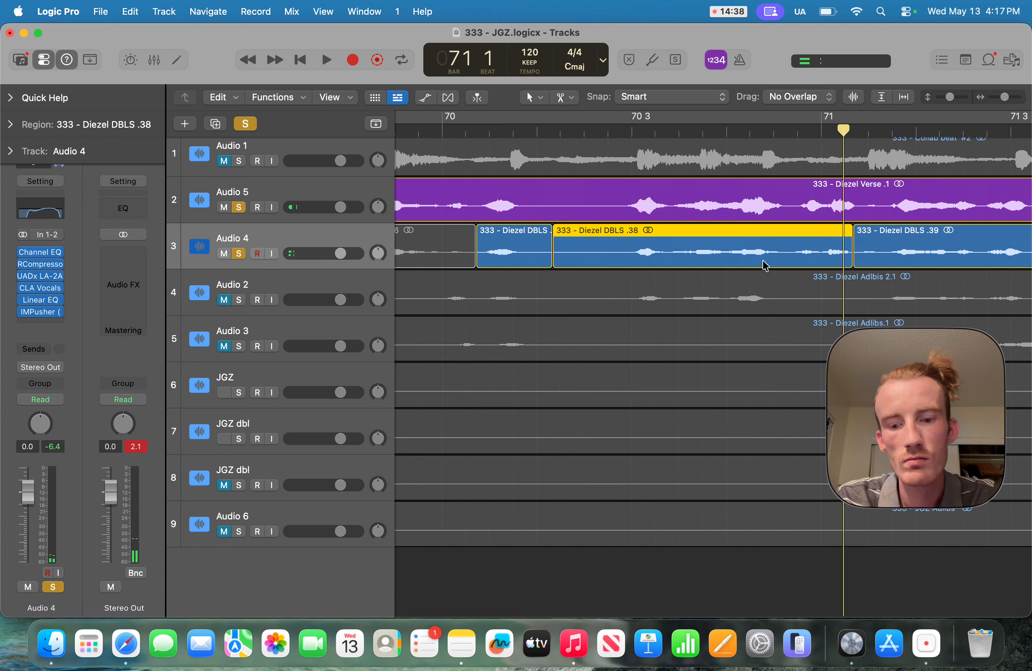
key("ctrl+m")
Step: Play from bar 69 through the end of bar 70 to check the muted Diezel DBLS .38 piece, and return the playhead to about 70 3
key("comma")
key("comma")
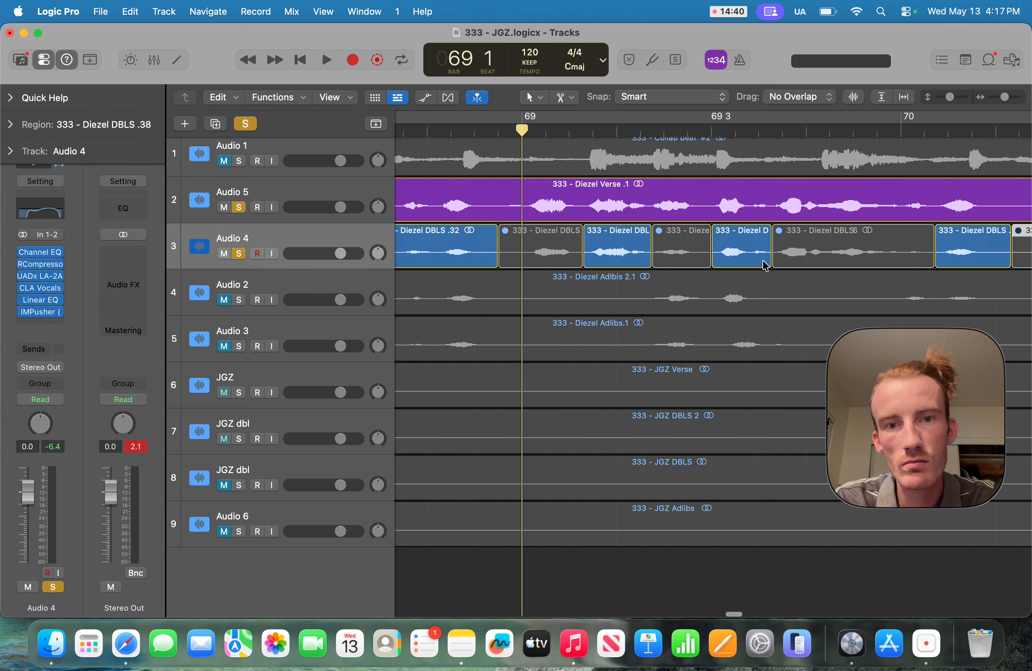
key("space")
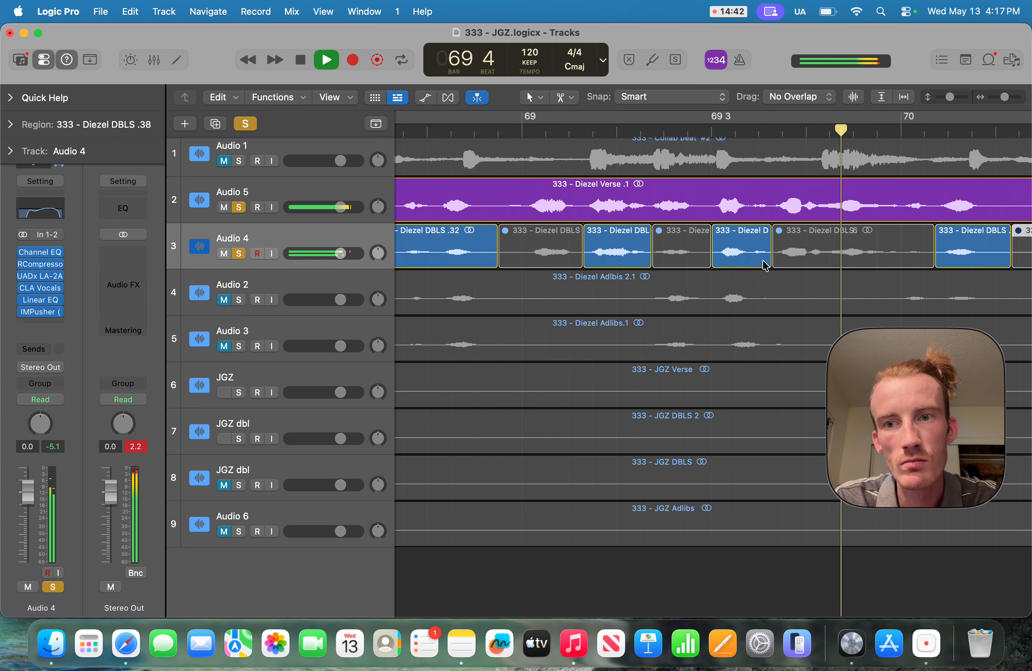
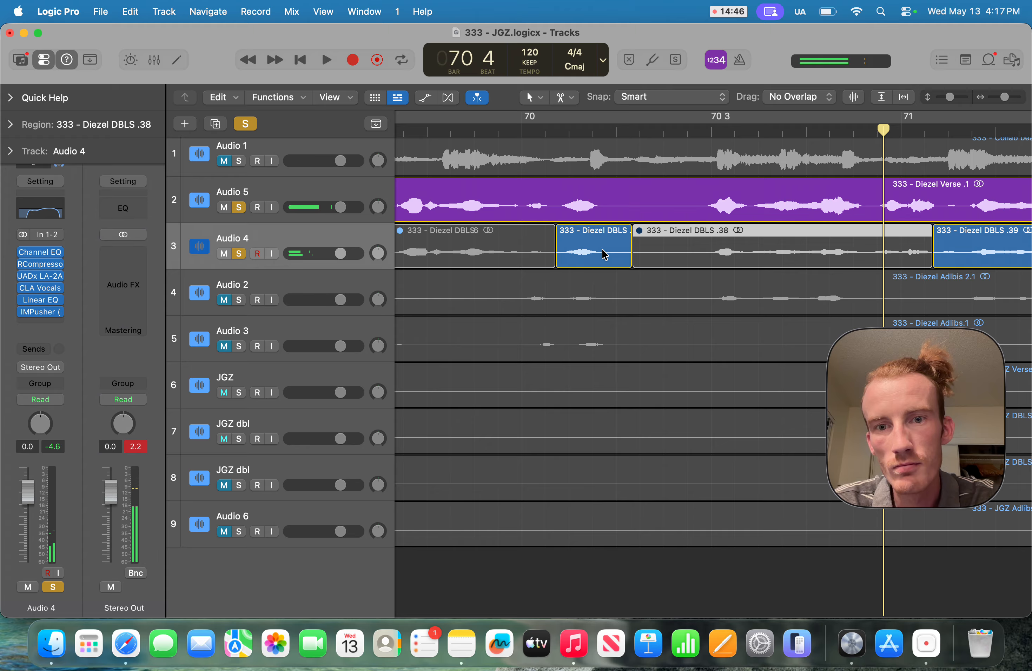
left_click(715, 133)
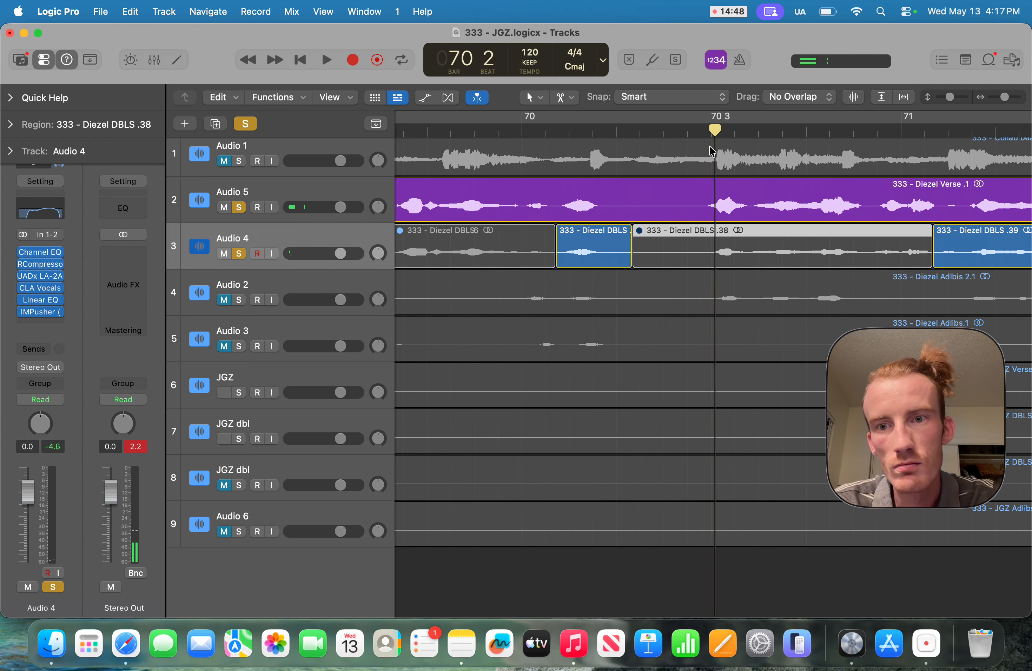
Step: Extend the start of Diezel DBLS .39 back to about the middle of beat 4 of bar 70, and play across the edit
double_click(639, 131)
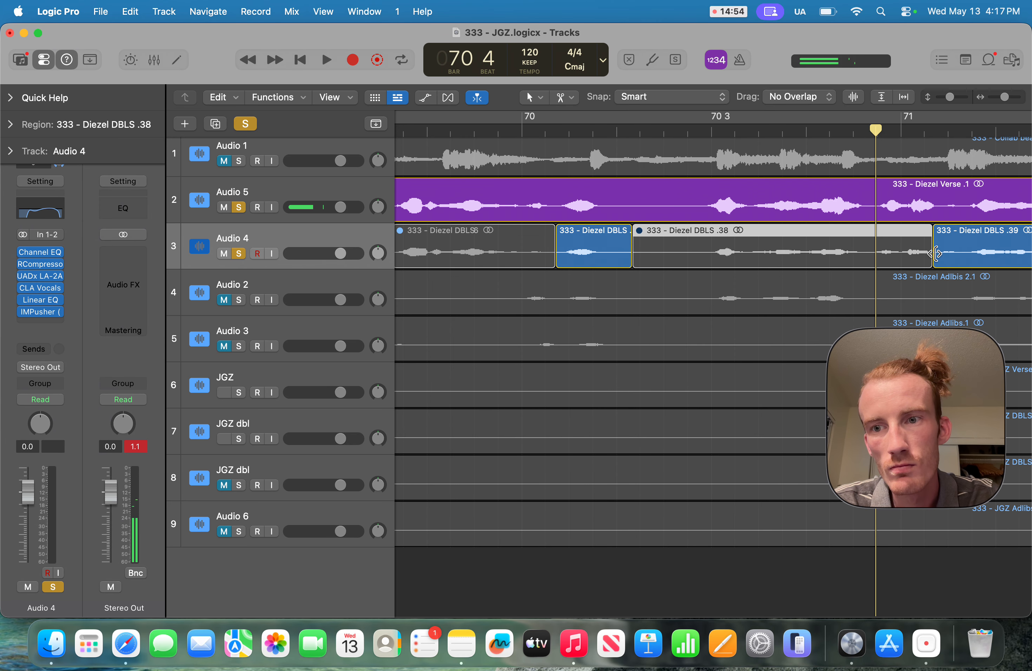
left_click_drag(934, 253, 865, 279)
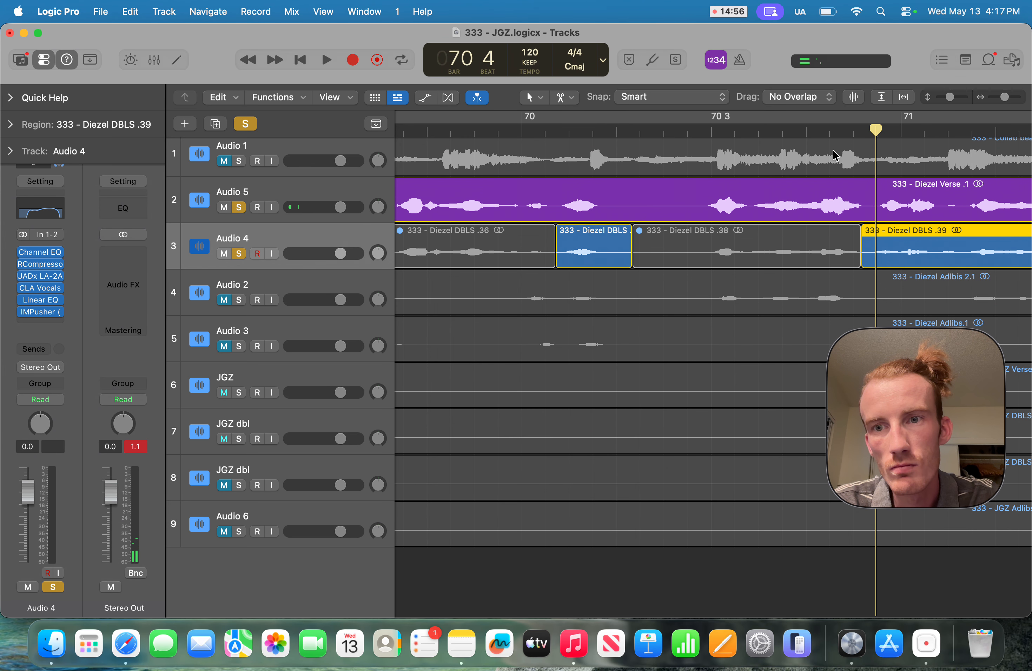
double_click(820, 129)
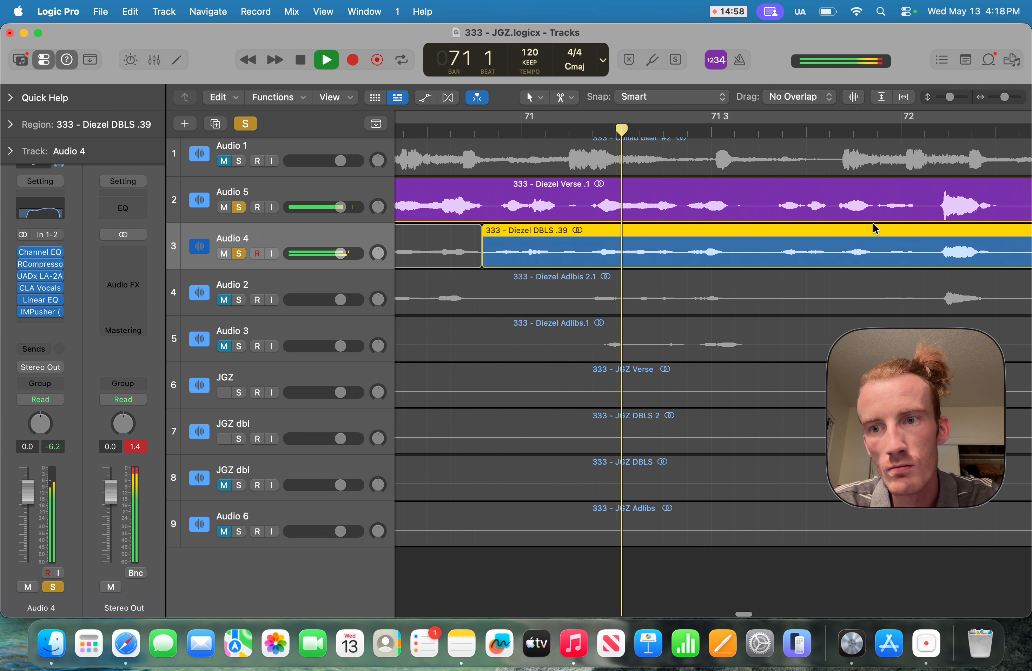
scroll(780, 249, "left", 5)
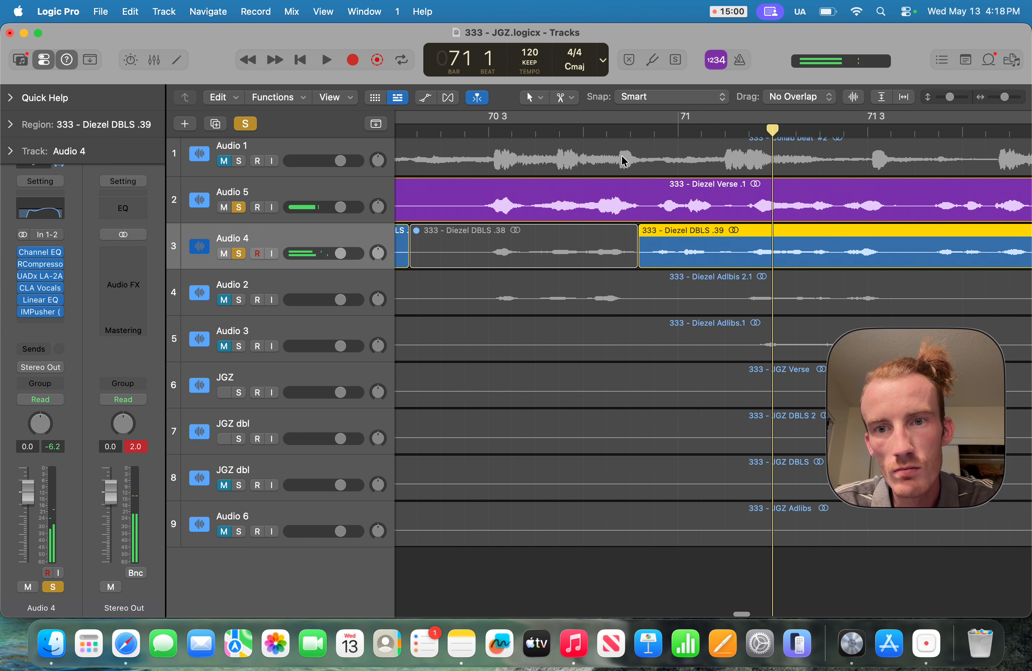
double_click(514, 130)
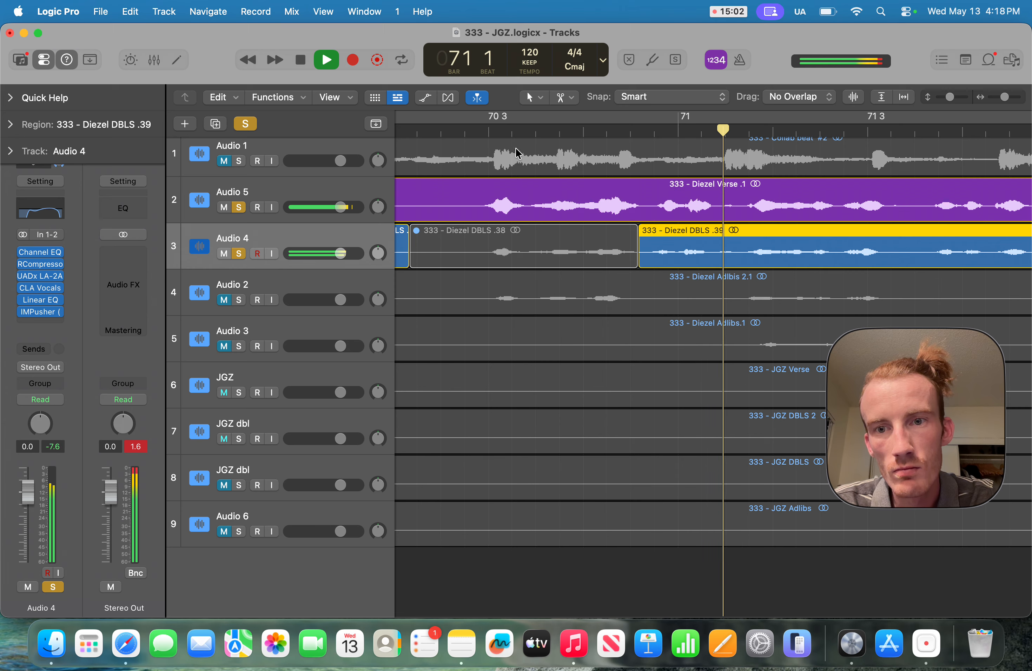
left_click(503, 132)
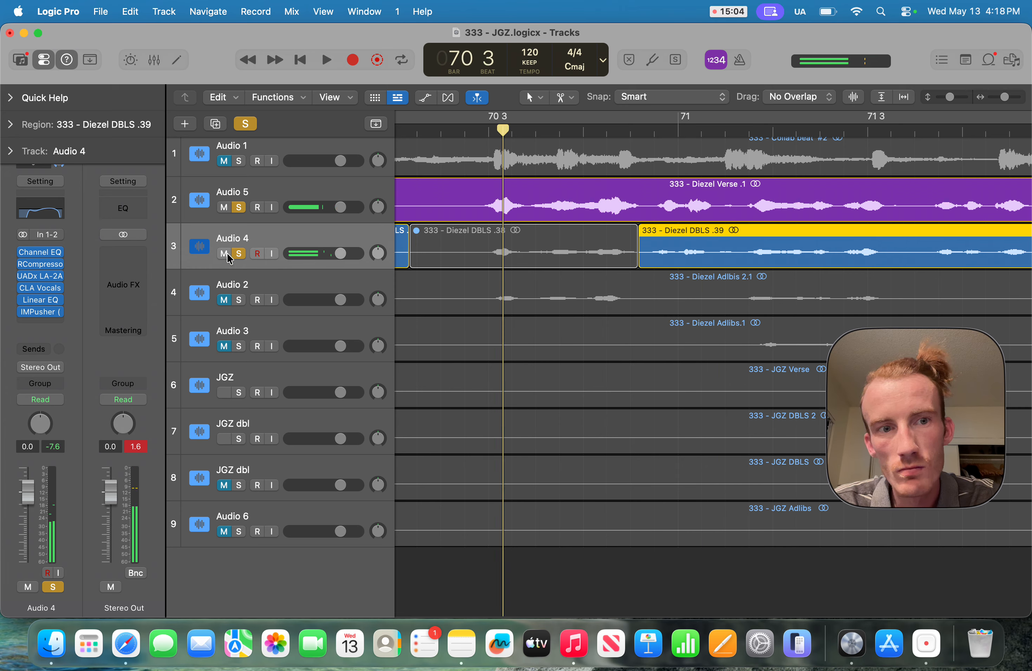
Step: Take Audio 5 out of solo to hear the Audio 4 doubles alone through bar 71, and solo Audio 5 again
left_click(239, 207)
key("space")
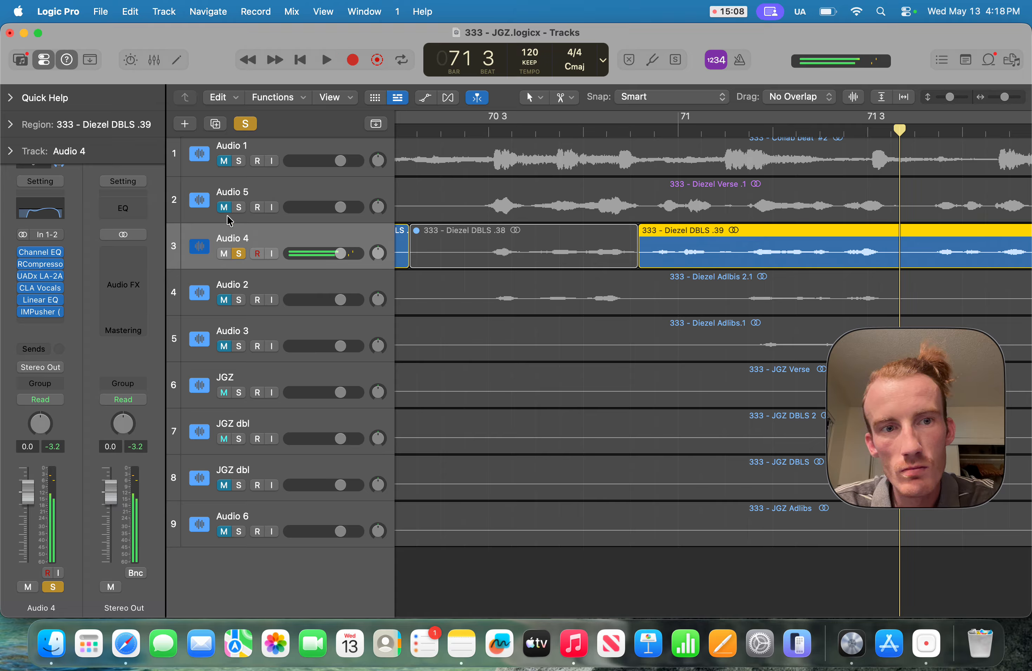
left_click(238, 208)
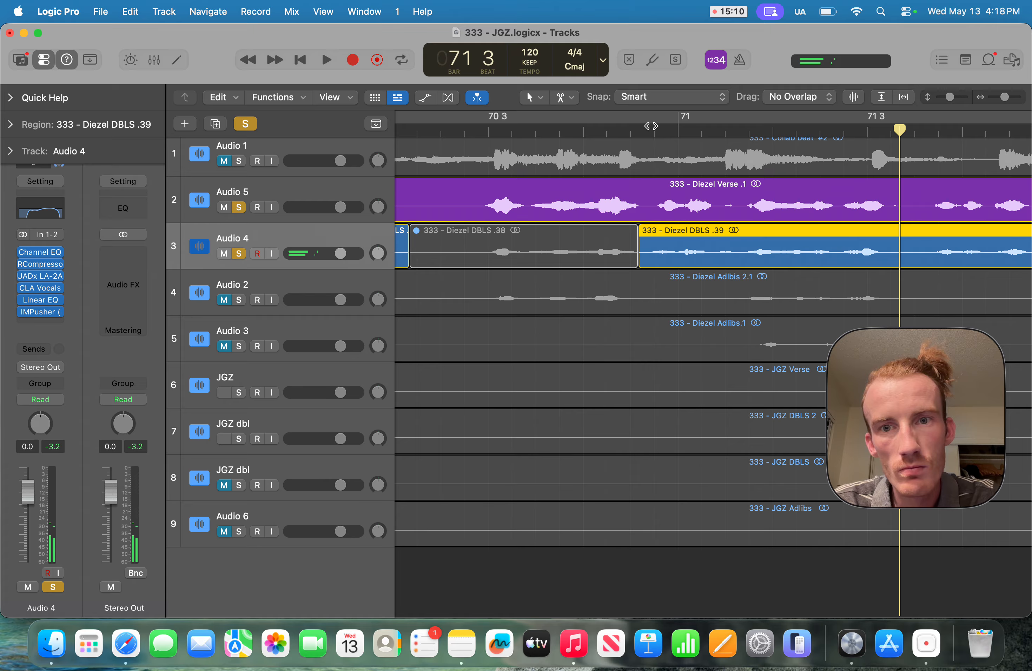
Step: Replay into bar 71, split Diezel DBLS .39 just past the middle of beat 2 of bar 71, and mute the piece before the cut
left_click(642, 132)
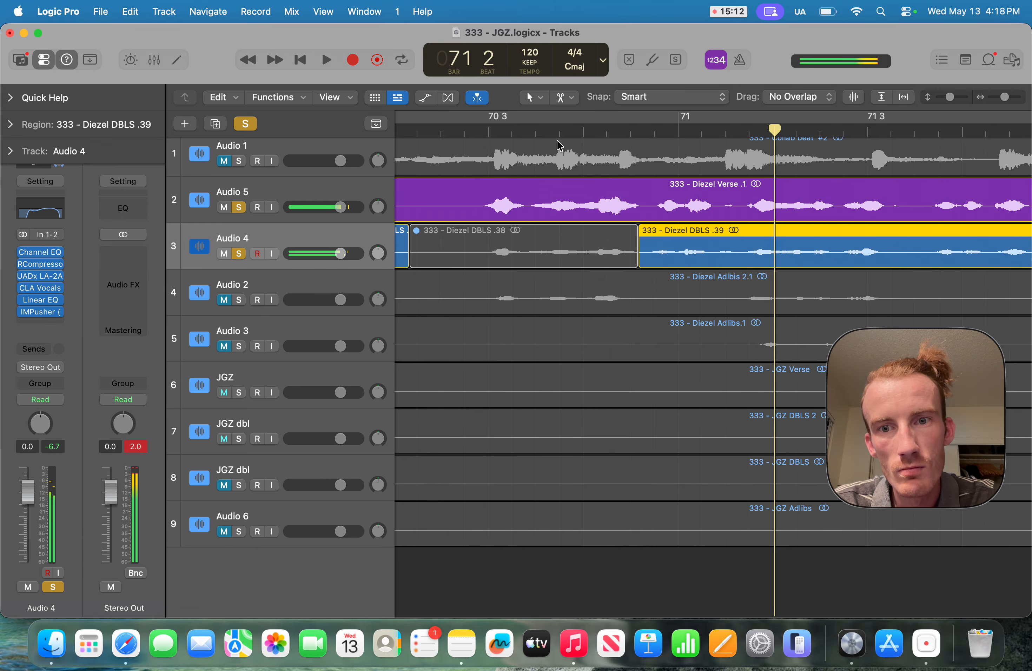
left_click(479, 127)
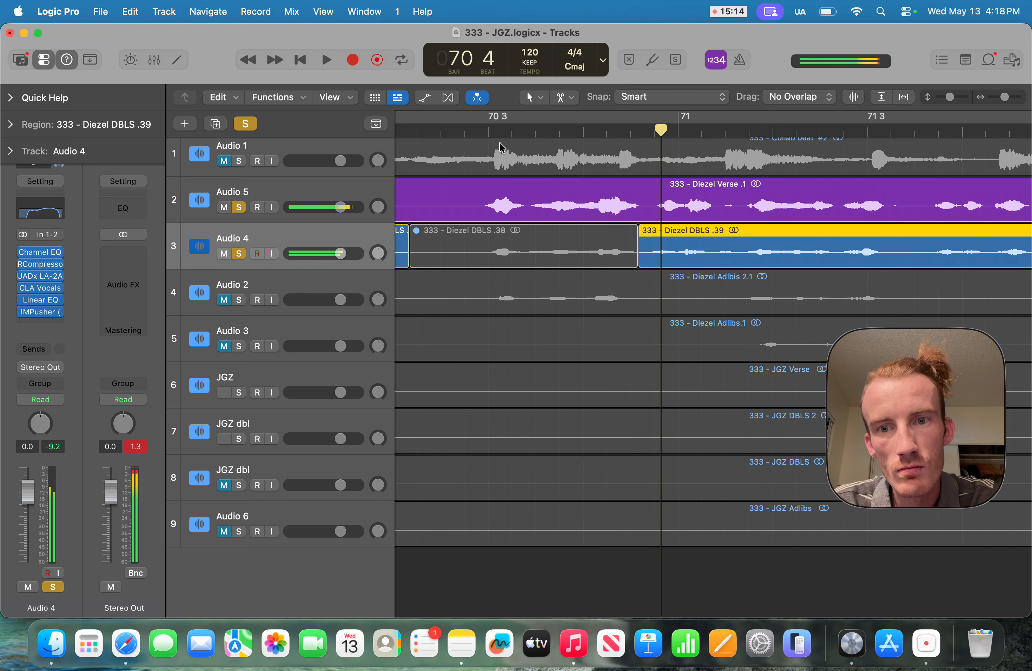
key("space")
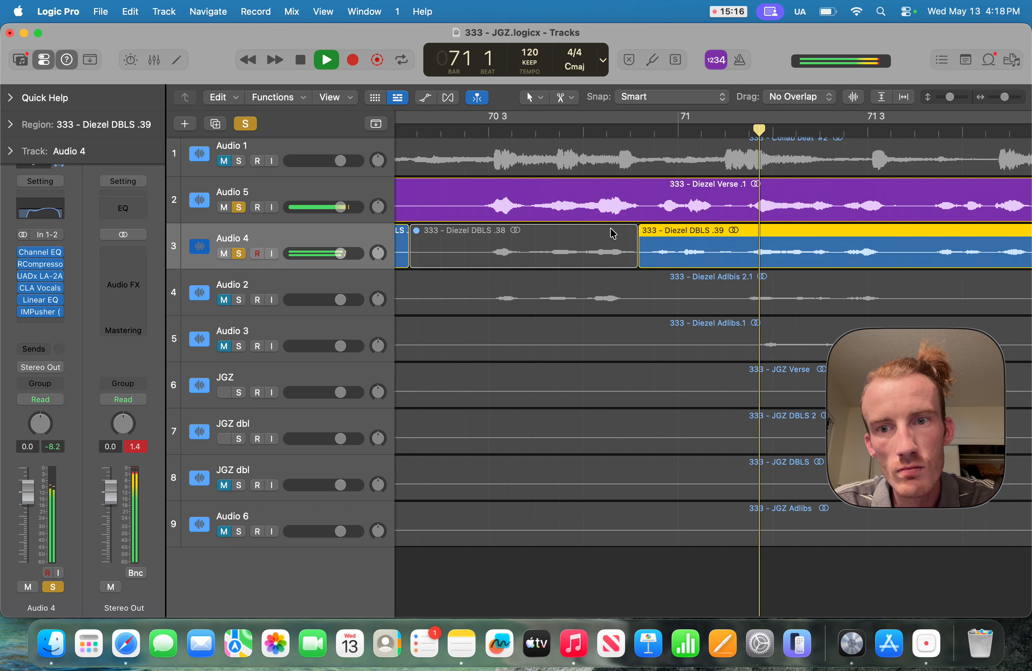
key("space")
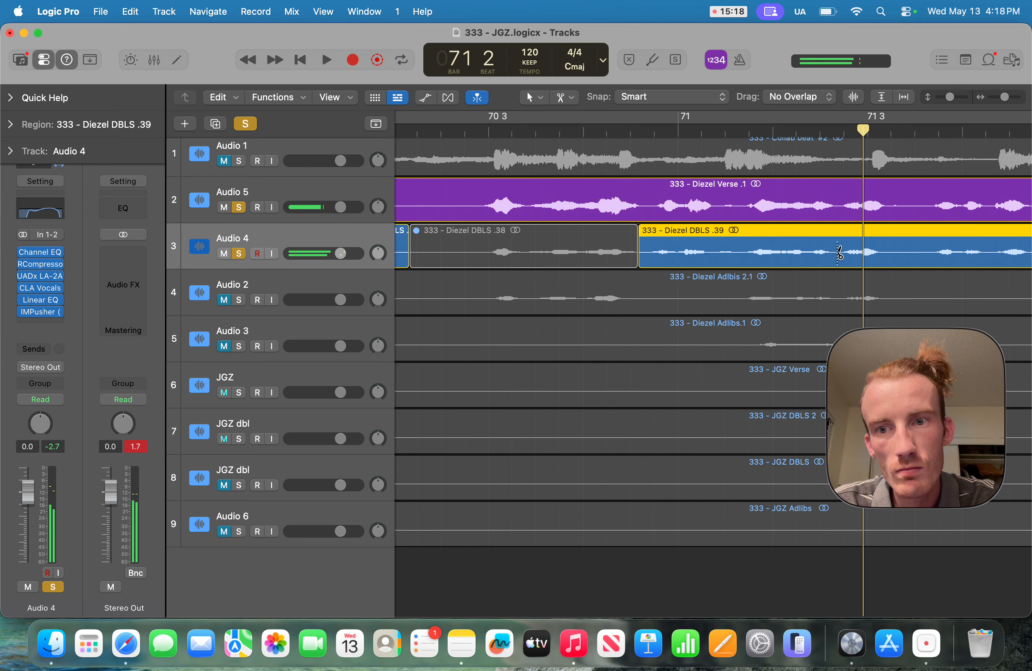
left_click(838, 253, "super")
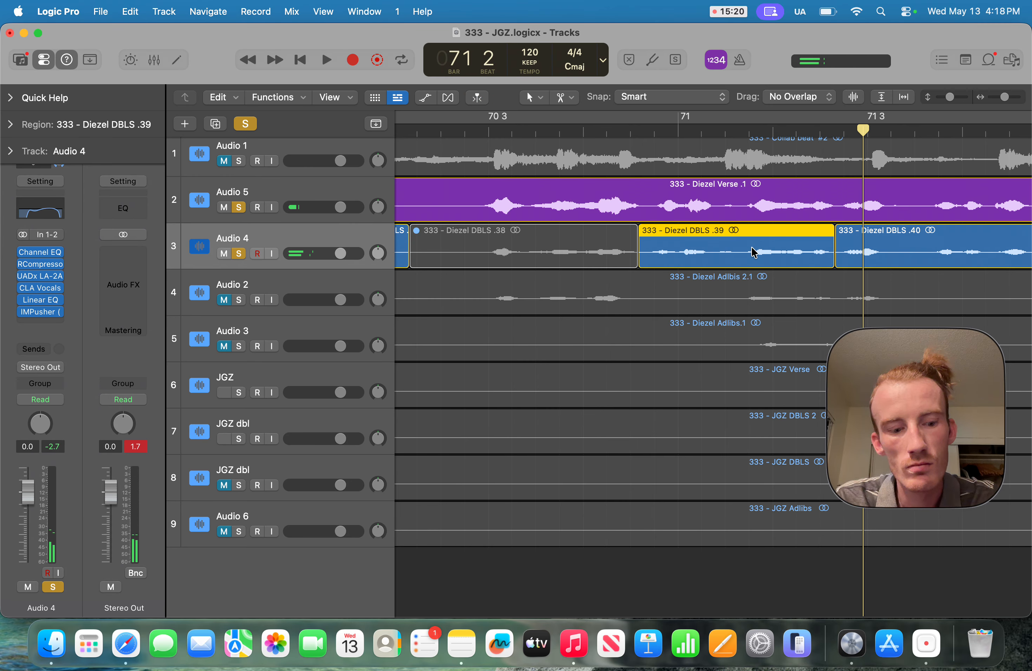
key("ctrl+m")
Step: Replay from late in bar 70, split the muted Diezel DBLS .39 early in beat 1 of bar 71, and unmute the piece before the cut
key("space")
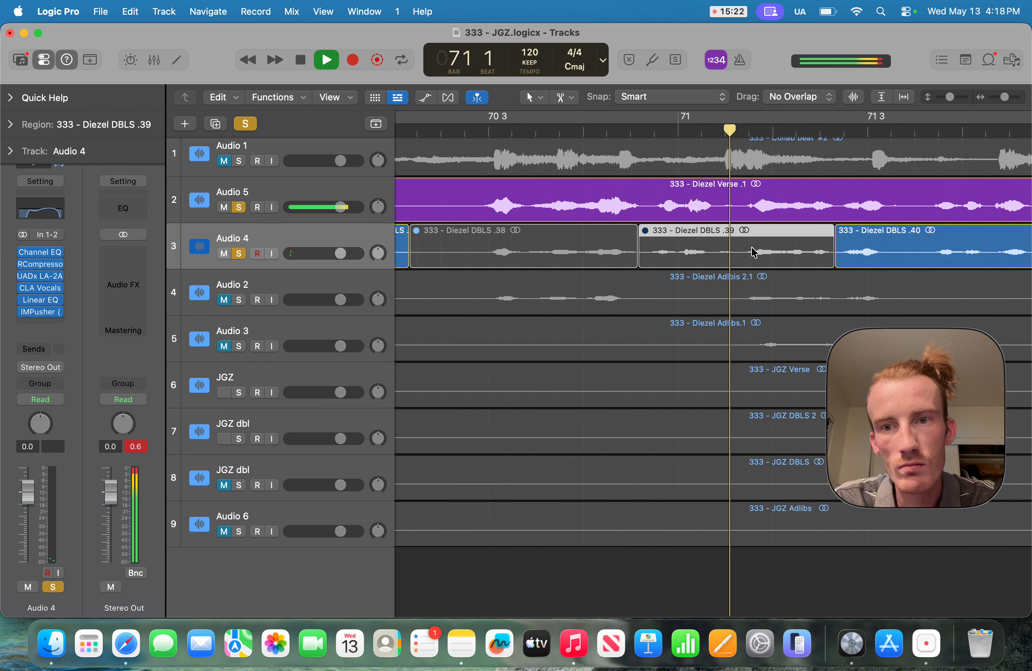
left_click(567, 139)
left_click(560, 130)
key("space")
key("space")
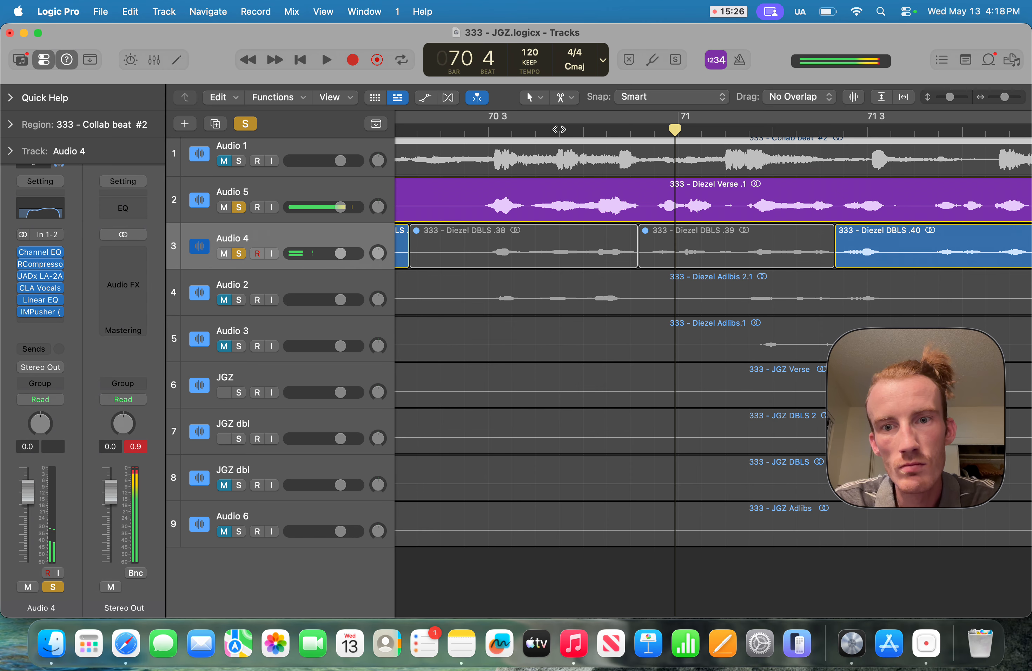
key("space")
key("space")
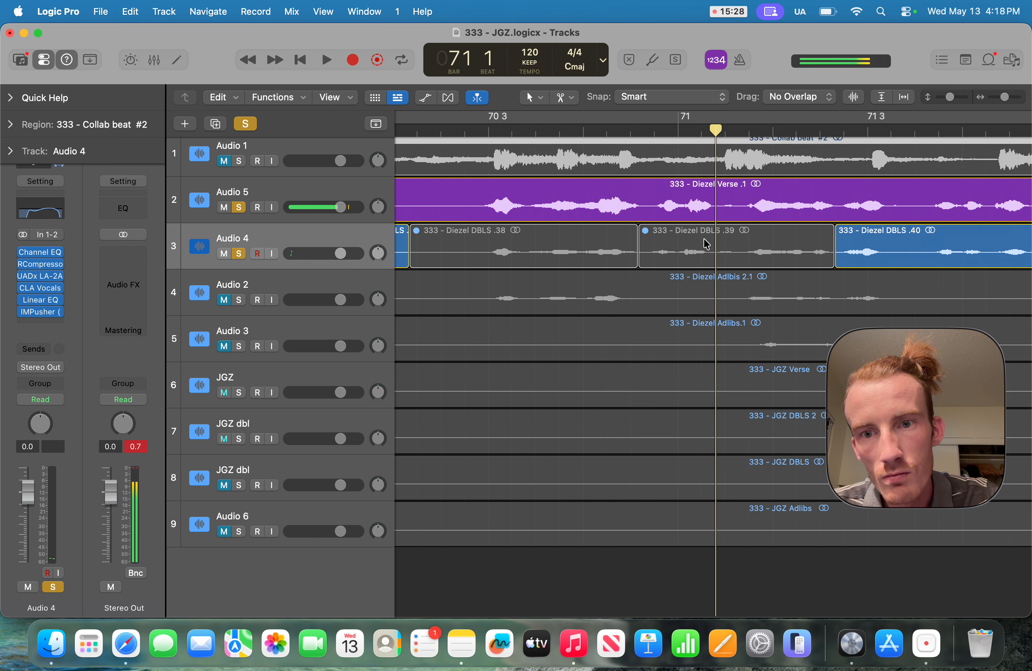
left_click(711, 251)
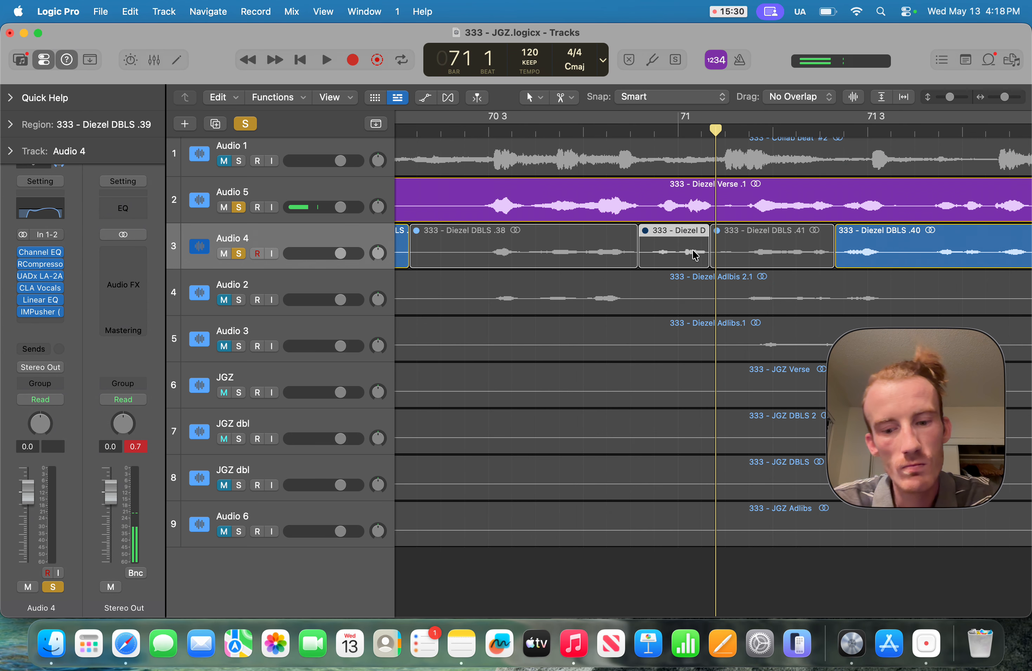
left_click(695, 255)
Step: Play from bar 70 through bar 71 to check the unmuted Diezel DBLS .39 piece and the muted .41 piece against the lead
key("comma")
key("space")
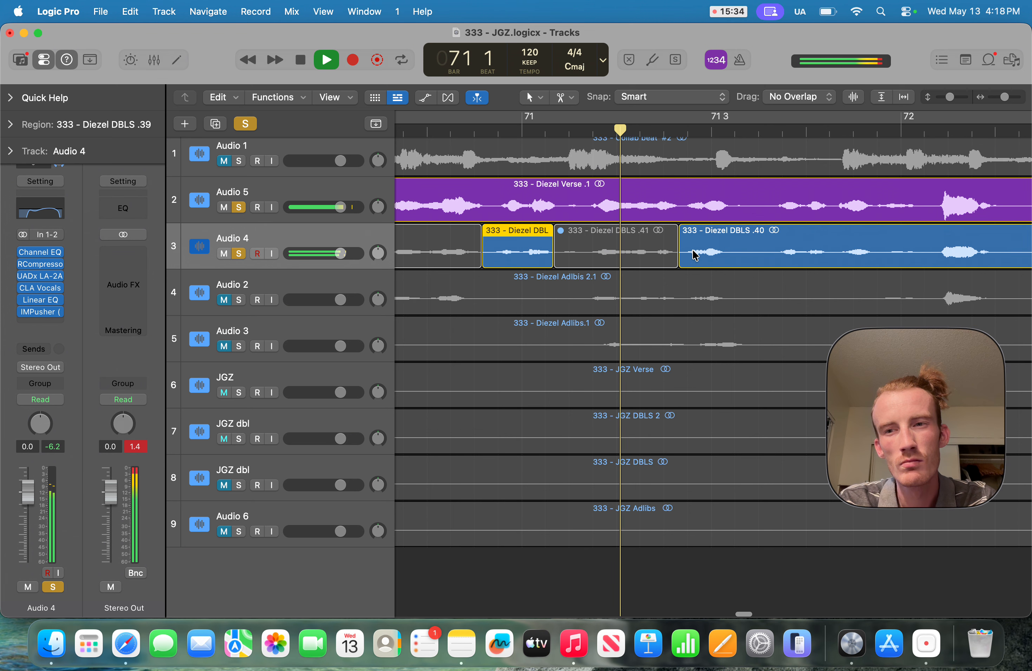
key("space")
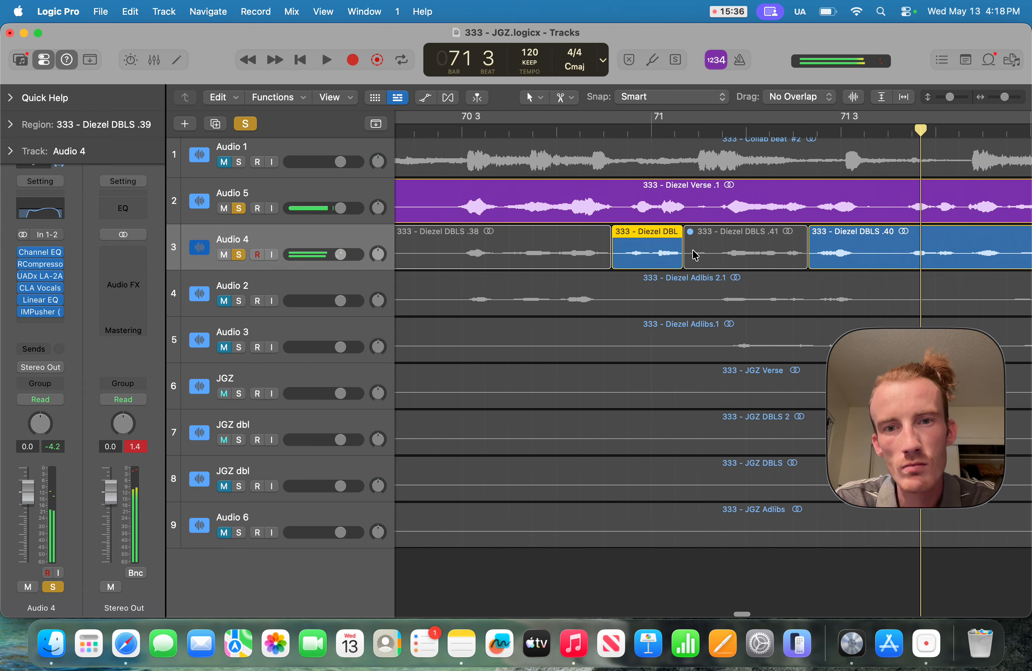
scroll(696, 255, "left", 5)
left_click(631, 130)
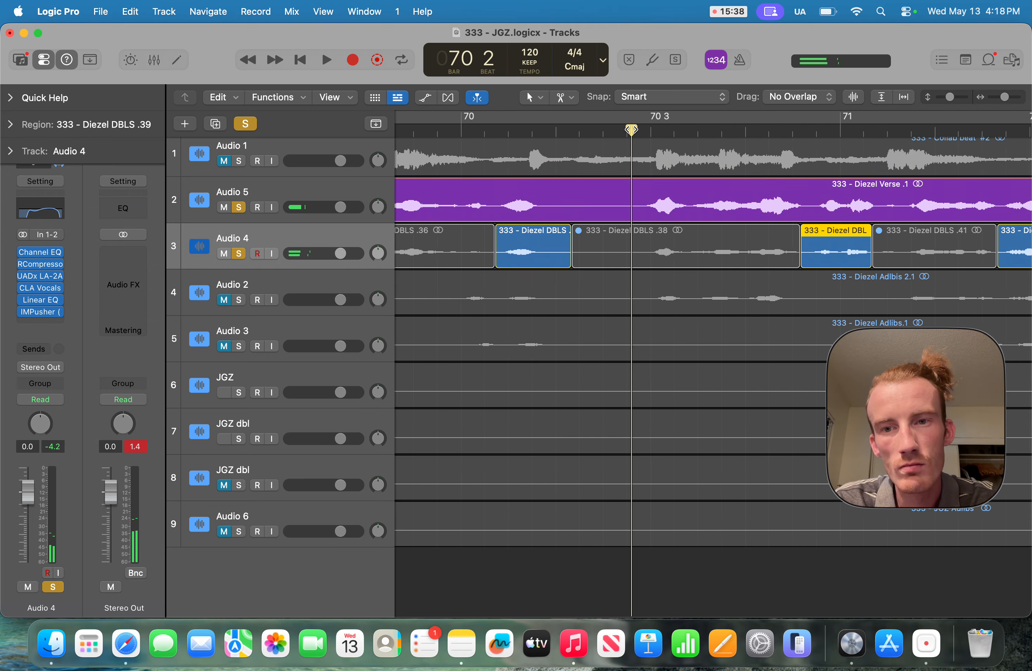
key("space")
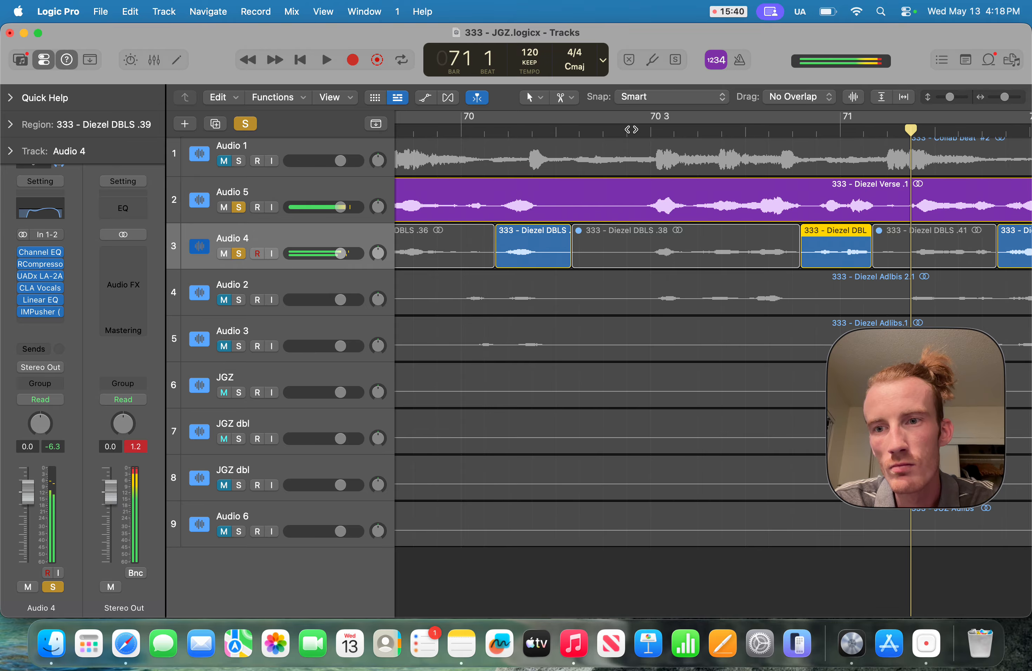
scroll(700, 224, "right", 4)
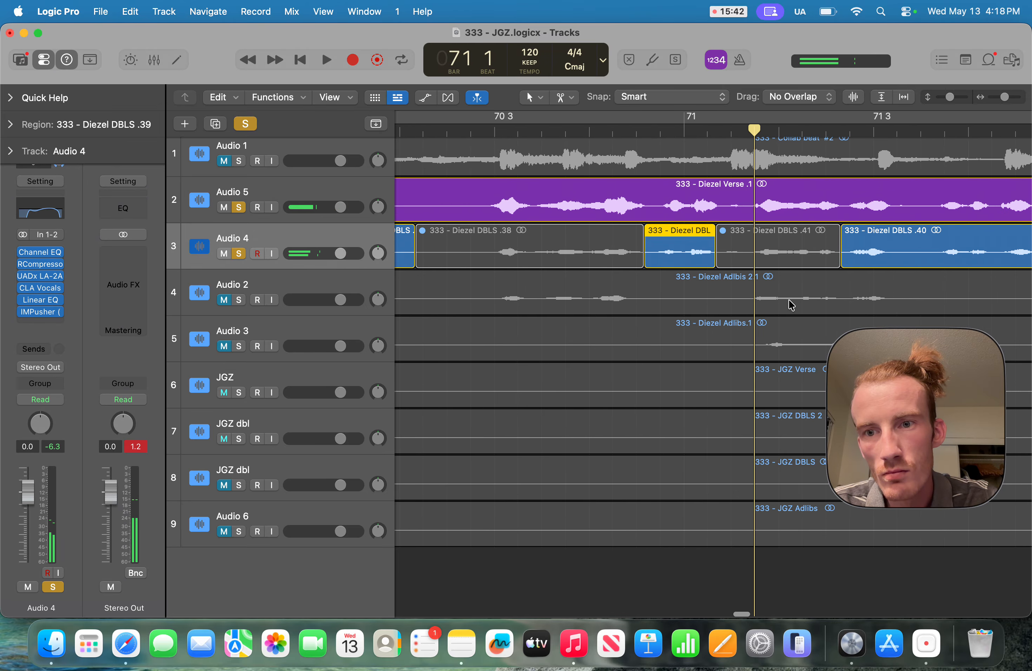
key("space")
key("space")
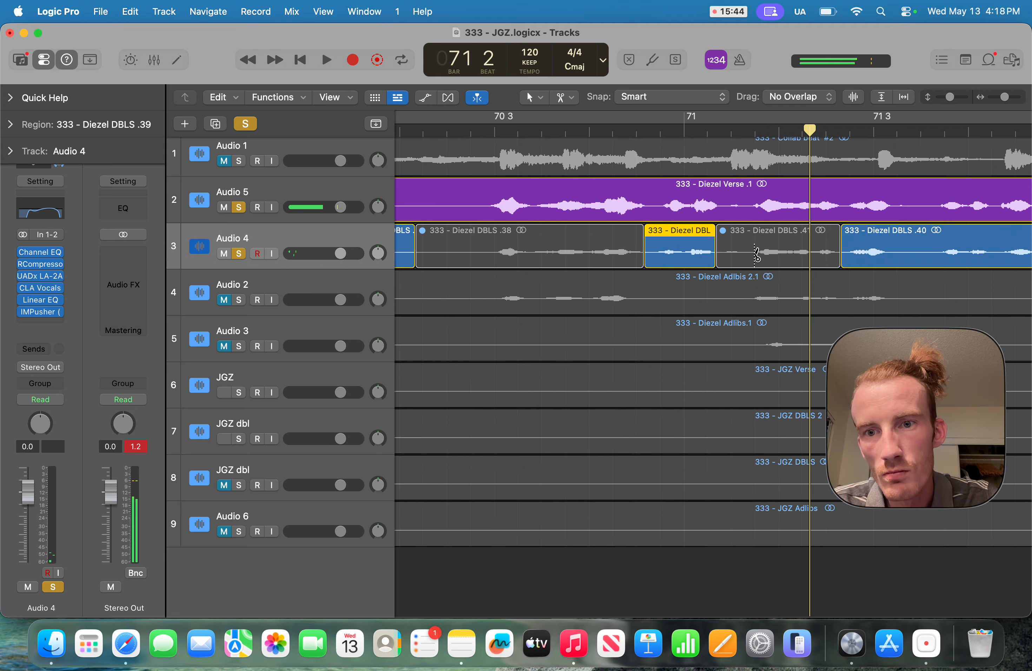
Step: Split the muted Diezel DBLS .41 at about 71 2 and again past the middle of beat 1, leaving only the piece between unmuted
left_click(779, 253)
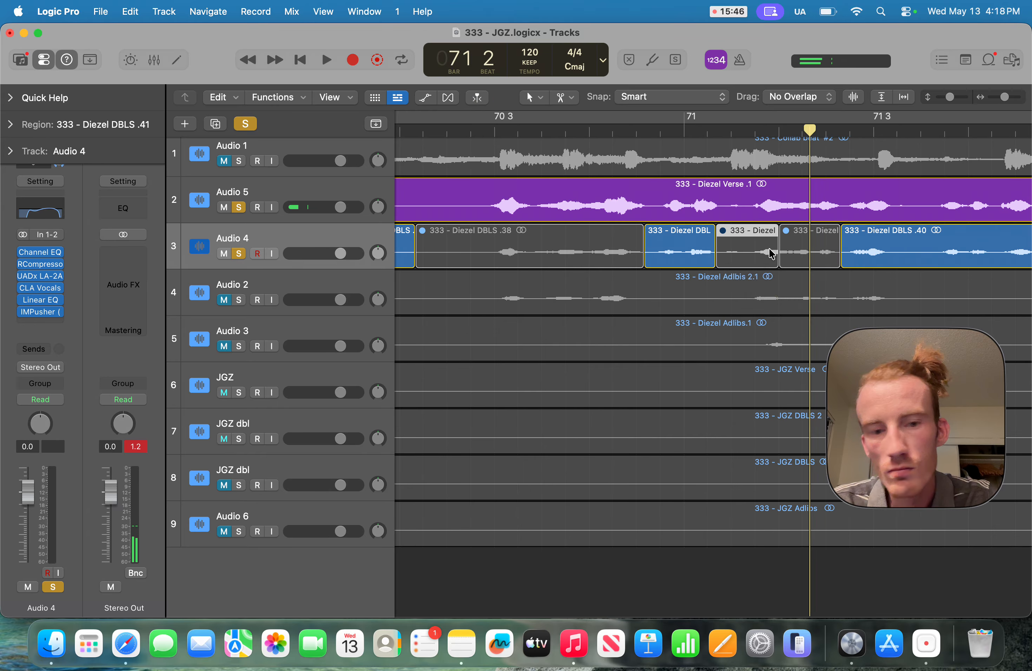
left_click(772, 254)
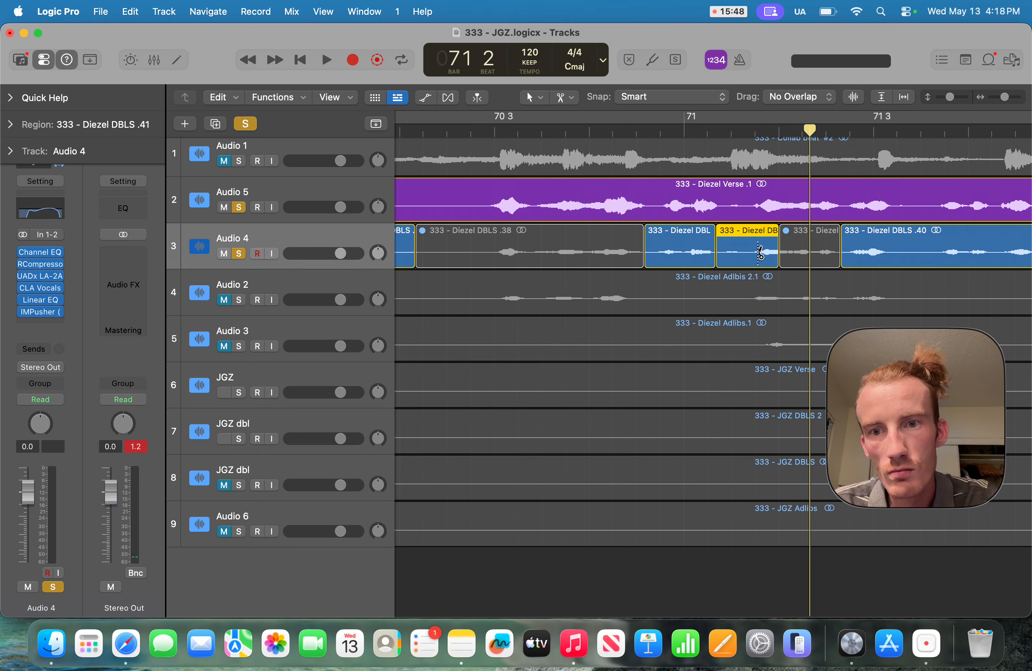
left_click(746, 252)
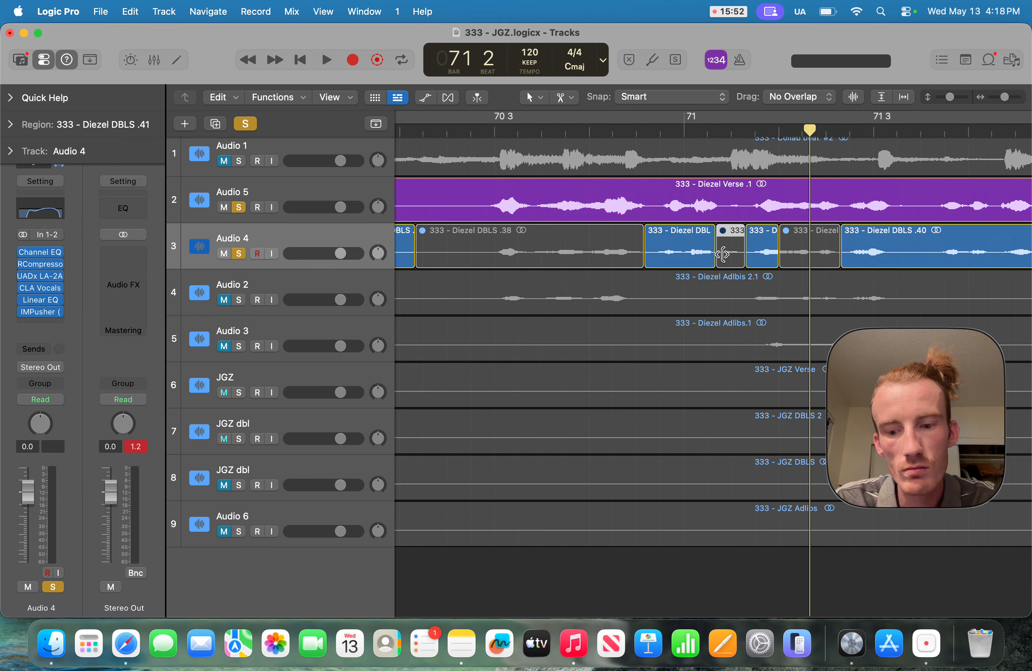
Step: Rewind and play through bar 71 to check the short unmuted piece between the two muted ones
key("space")
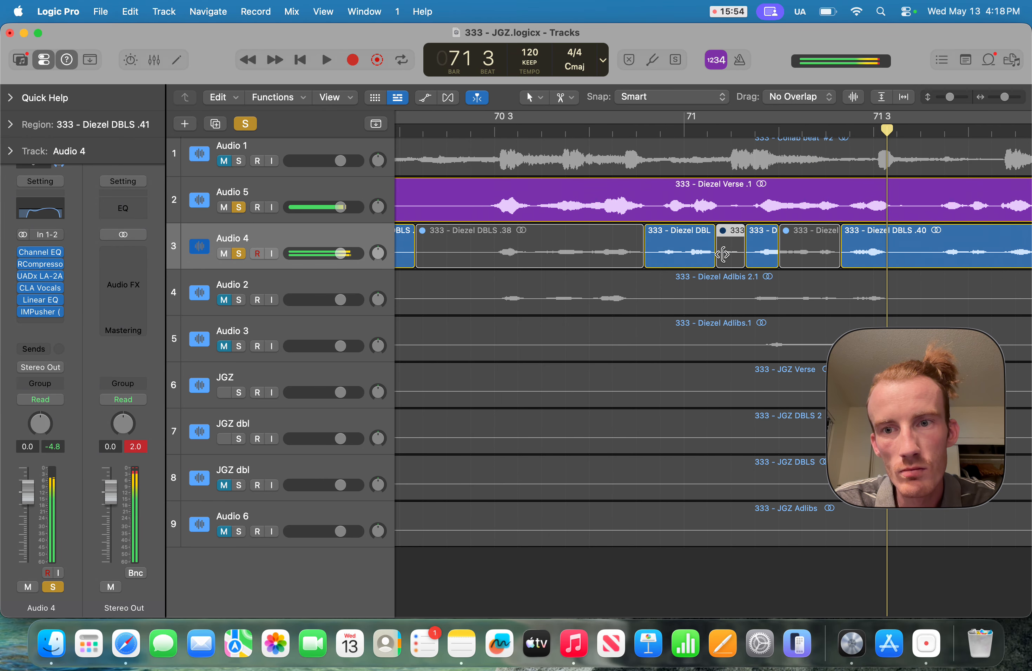
key("comma")
key("comma")
key("space")
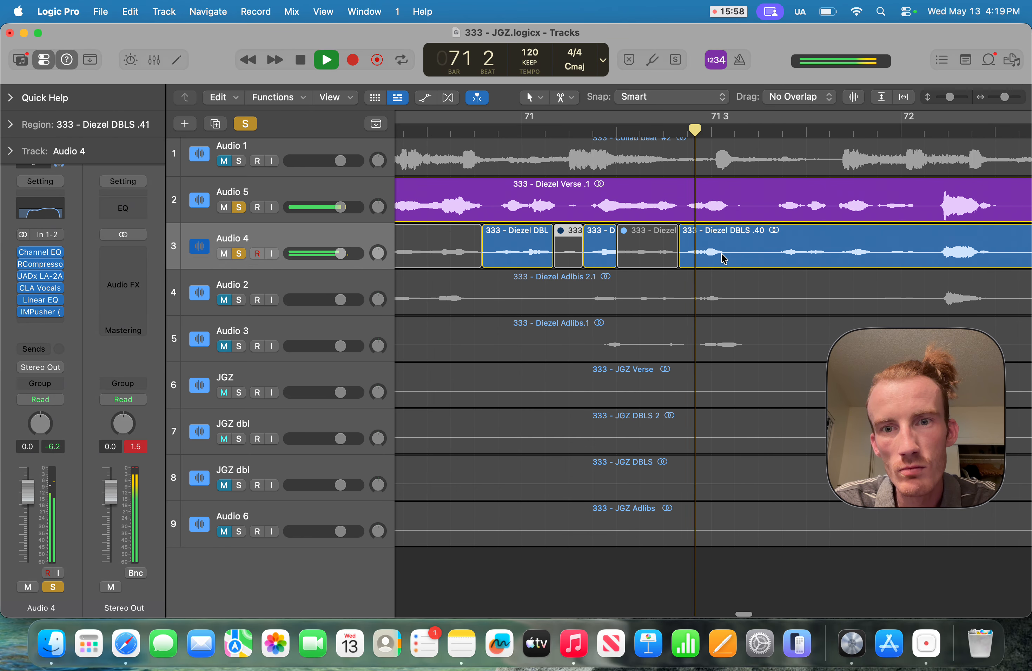
key("space")
scroll(642, 281, "left", 2)
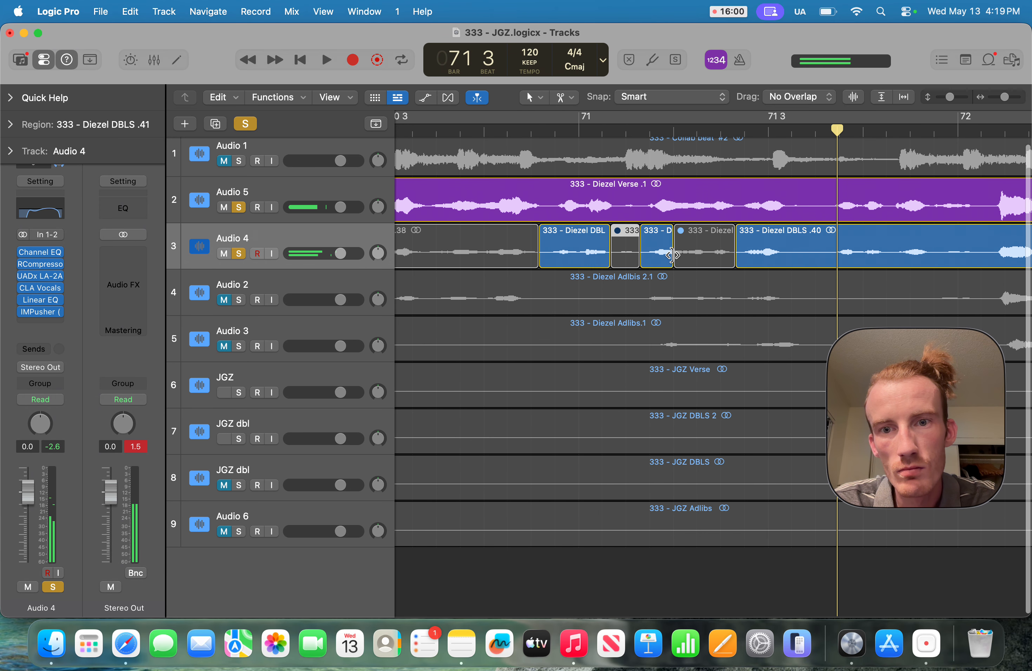
Step: Audition Diezel DBLS .43 on its own and extend its end to just past 71 2
left_click(673, 256)
key("alt+space")
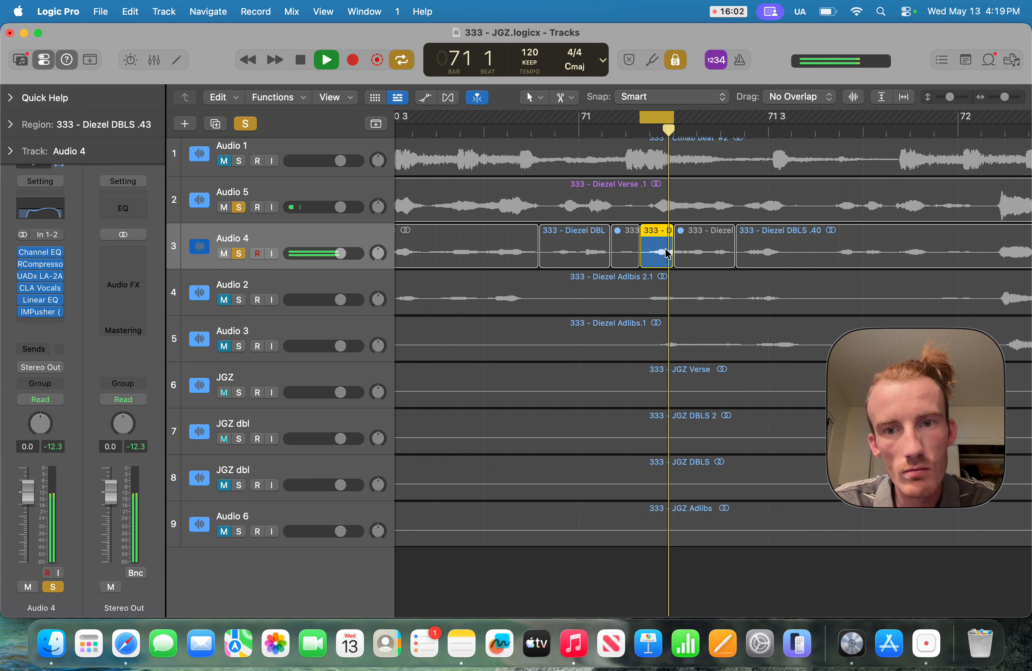
key("space")
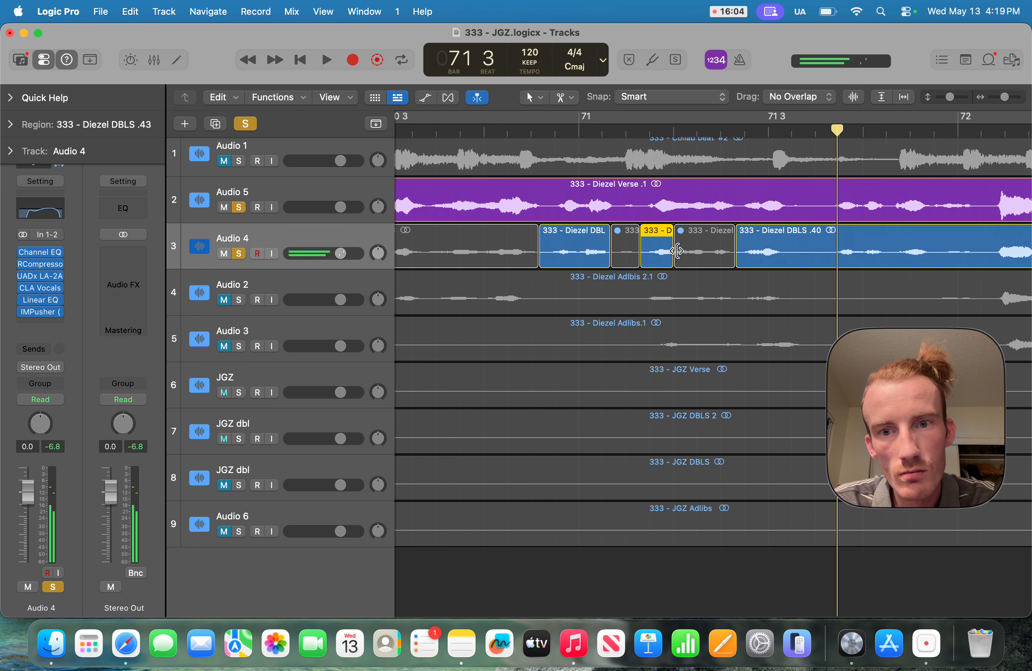
left_click_drag(669, 257, 678, 260)
Step: Play bar 71 with the lead, audition the extended Diezel DBLS .43 alone, and replay from late in bar 70
double_click(580, 130)
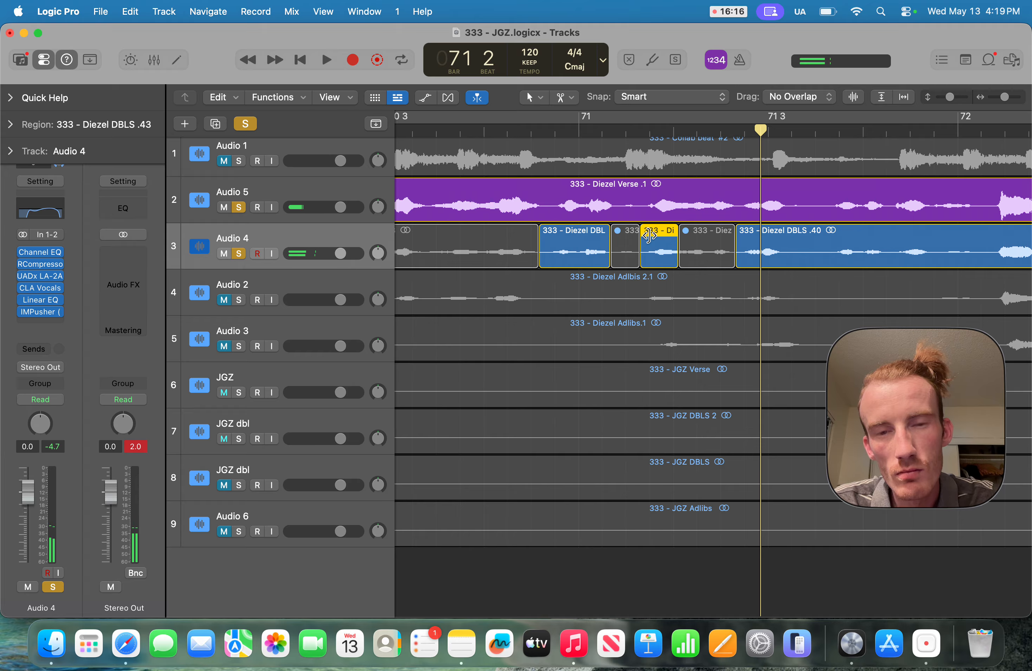
key("alt+space")
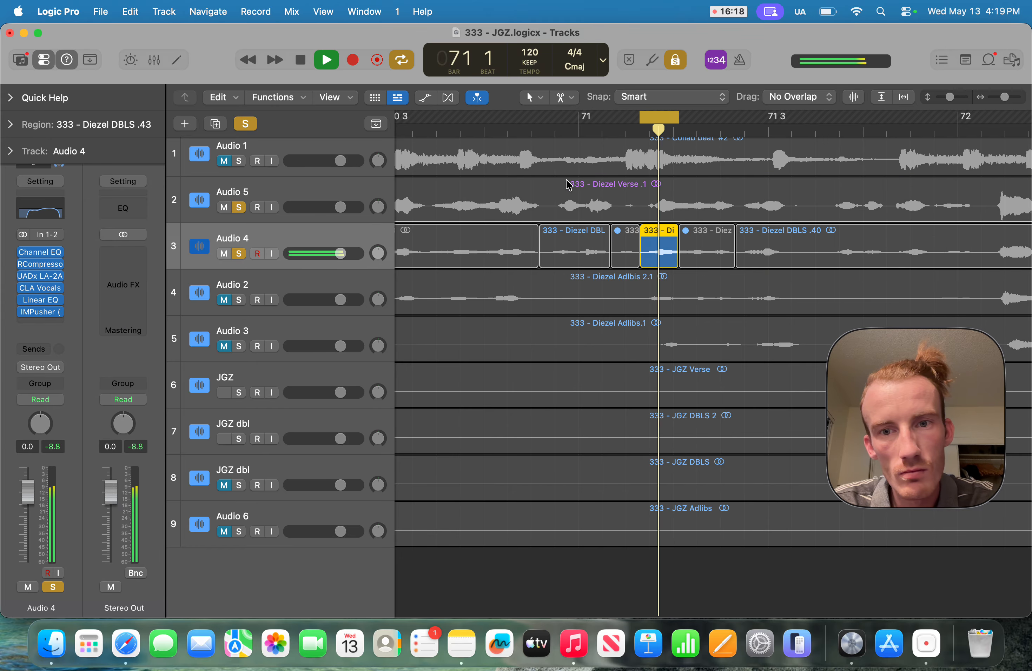
key("alt+space")
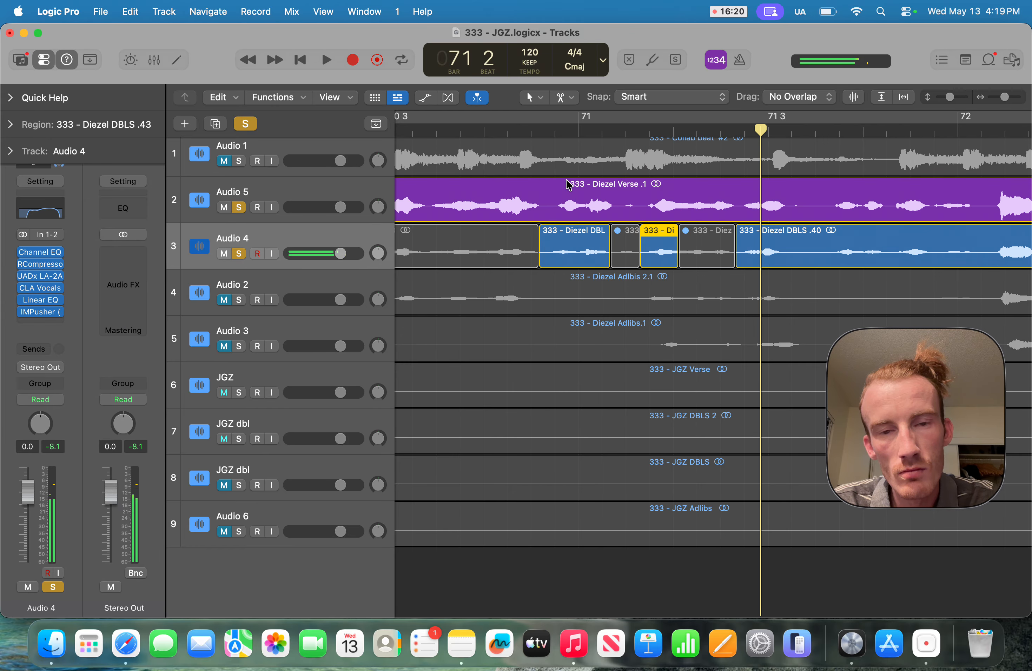
double_click(489, 137)
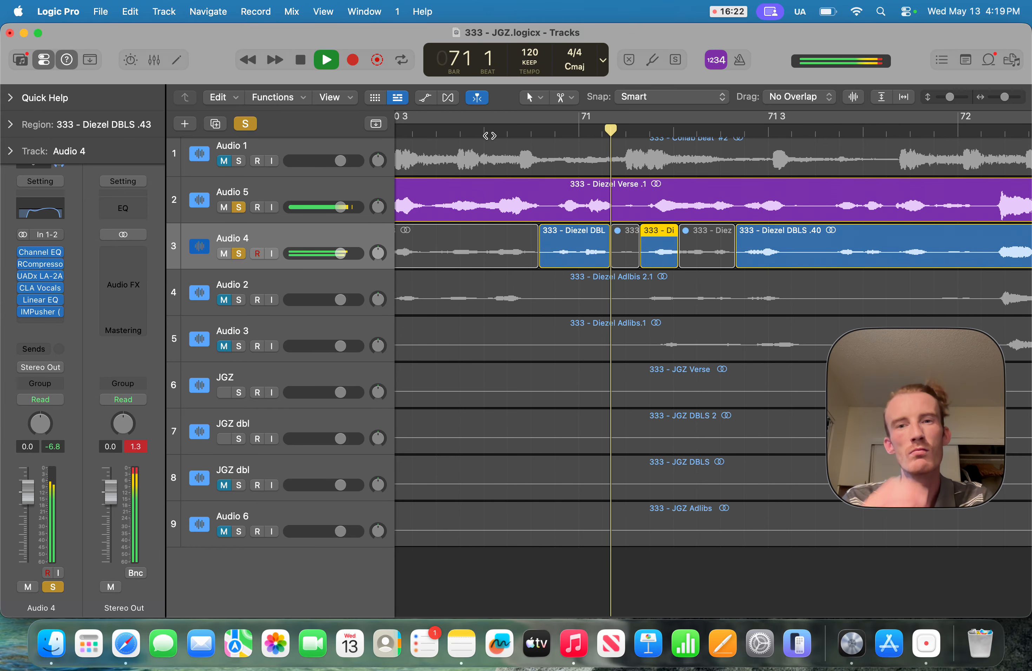
Step: Play bars 71 and 72 several times to judge where the doubles in Diezel DBLS .40 need a cut
scroll(504, 168, "left", 3)
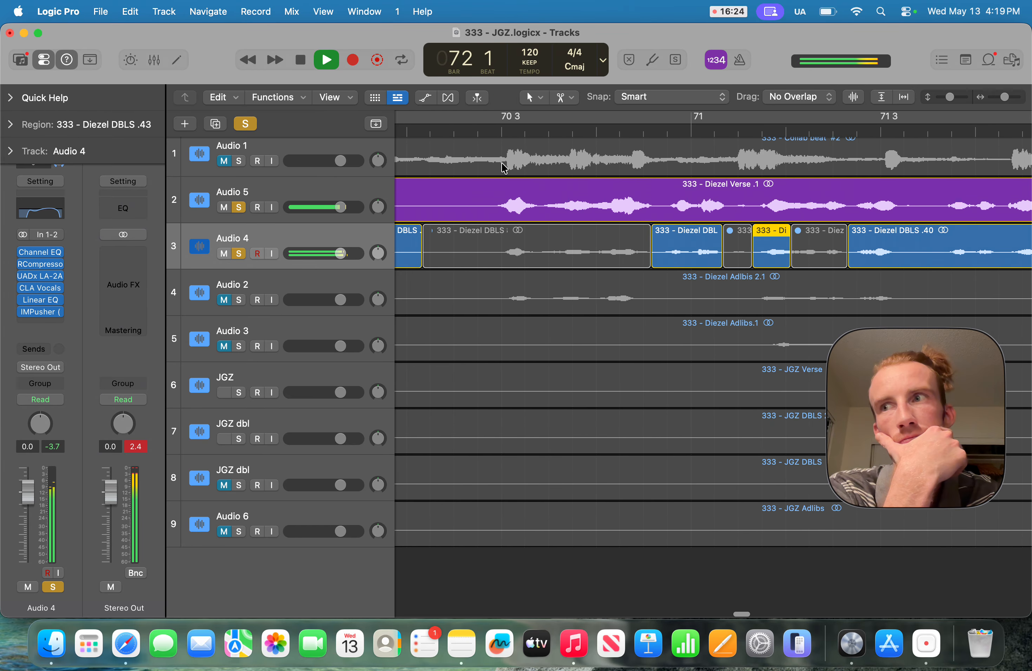
scroll(785, 354, "down", 5)
scroll(785, 354, "up", 3)
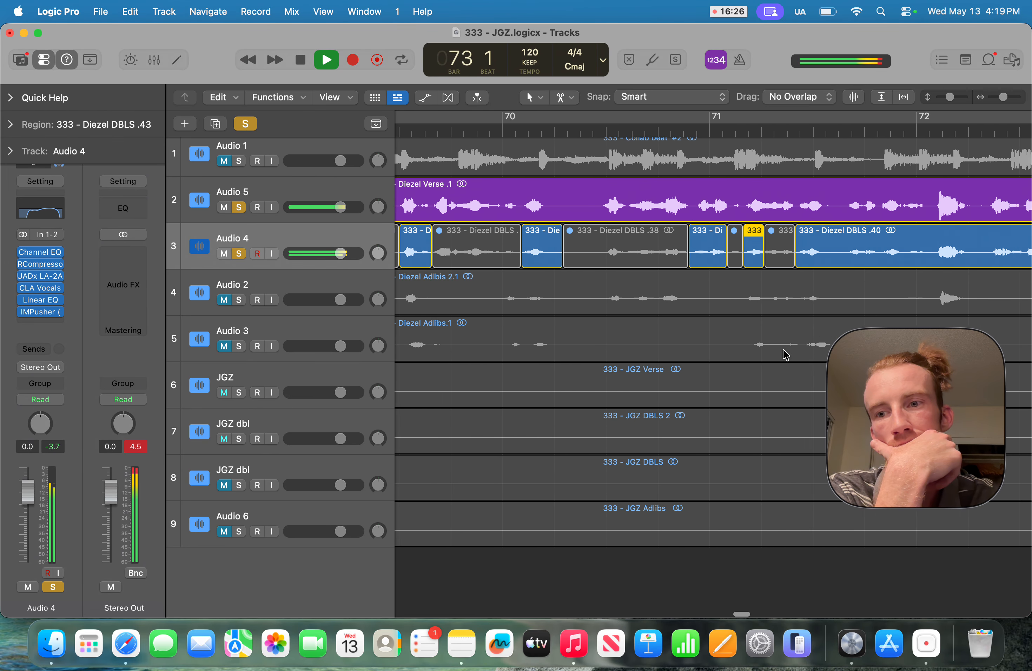
scroll(785, 353, "right", 5)
left_click(661, 133)
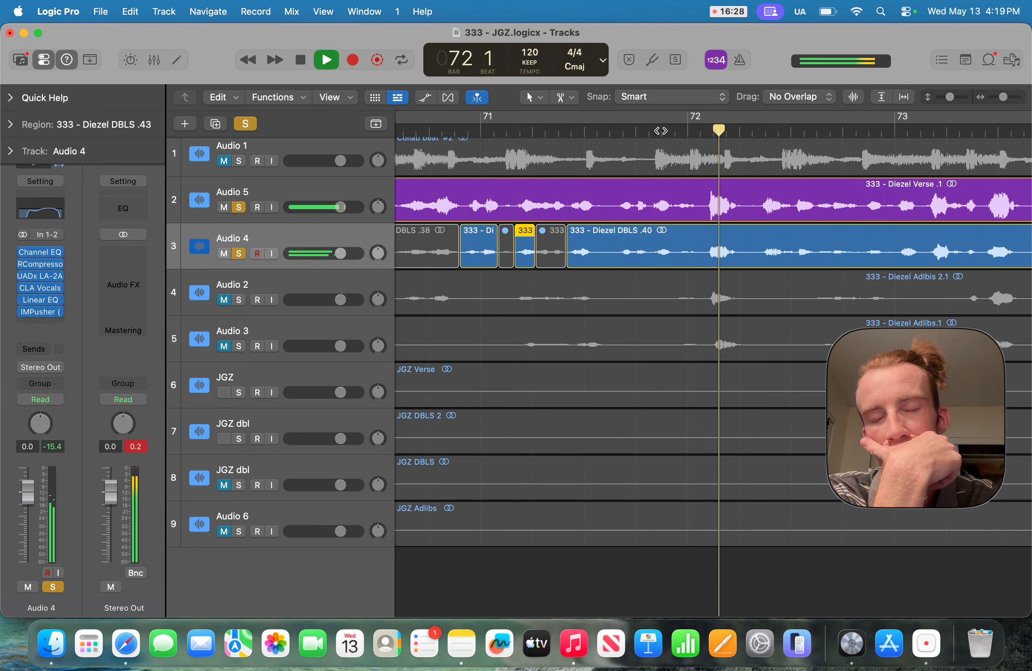
left_click(572, 132)
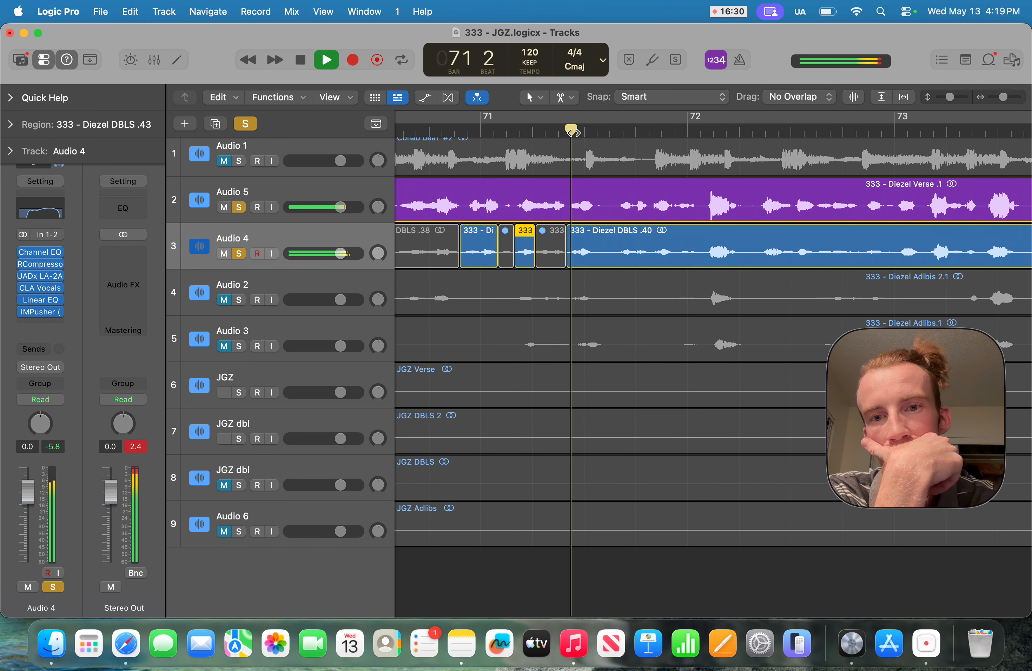
key("space")
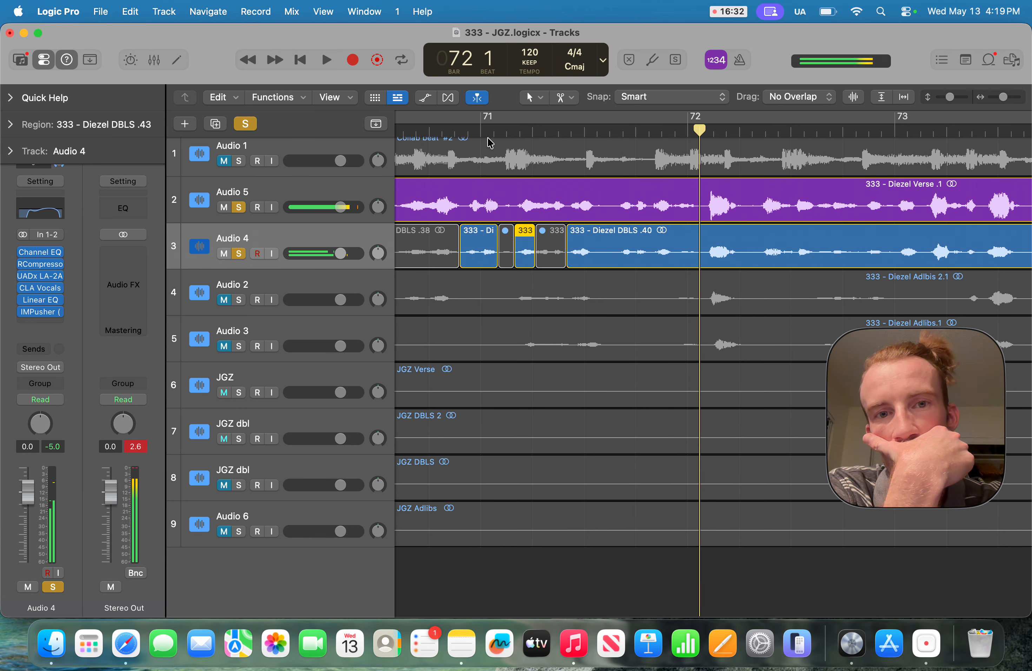
left_click(500, 133)
key("space")
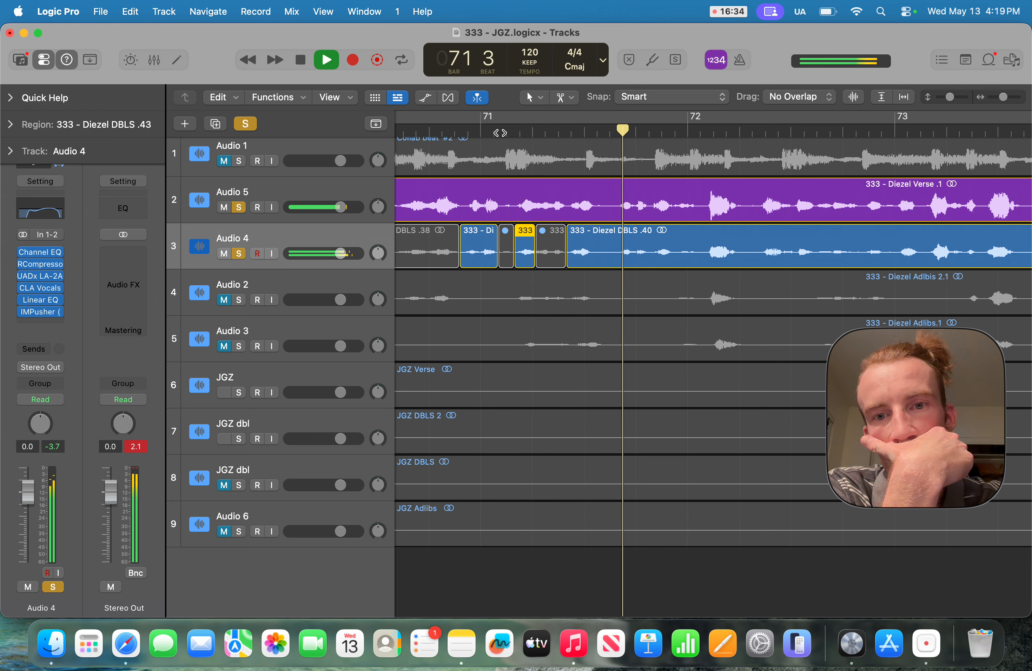
key("space")
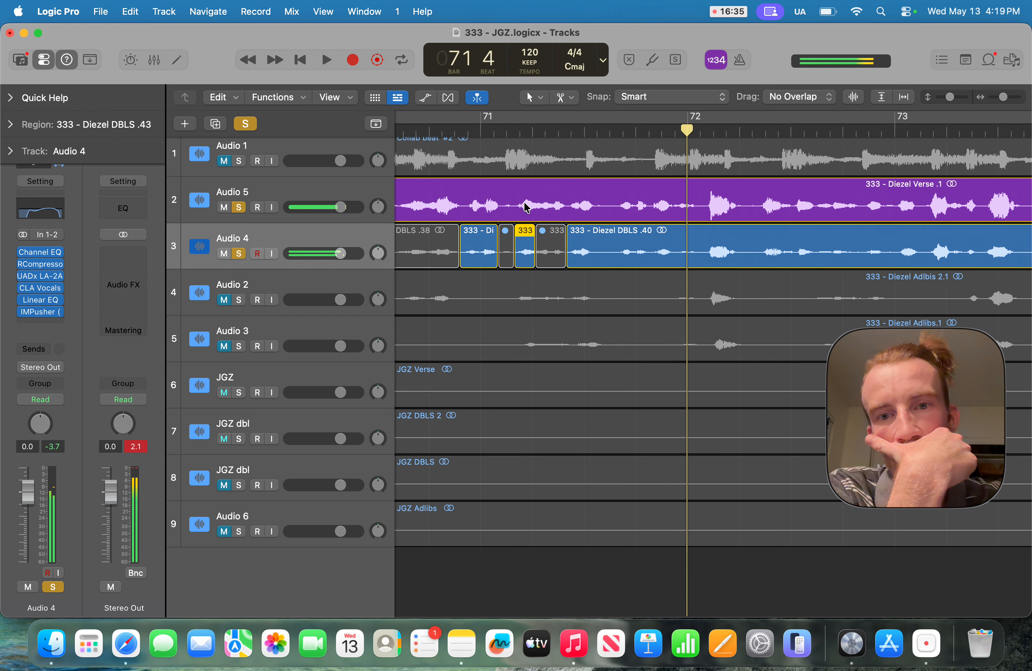
Step: Split Diezel DBLS .40 shortly after 71 3 and, after playing on, again at 72 2, then mute the piece between
left_click(604, 253)
key("space")
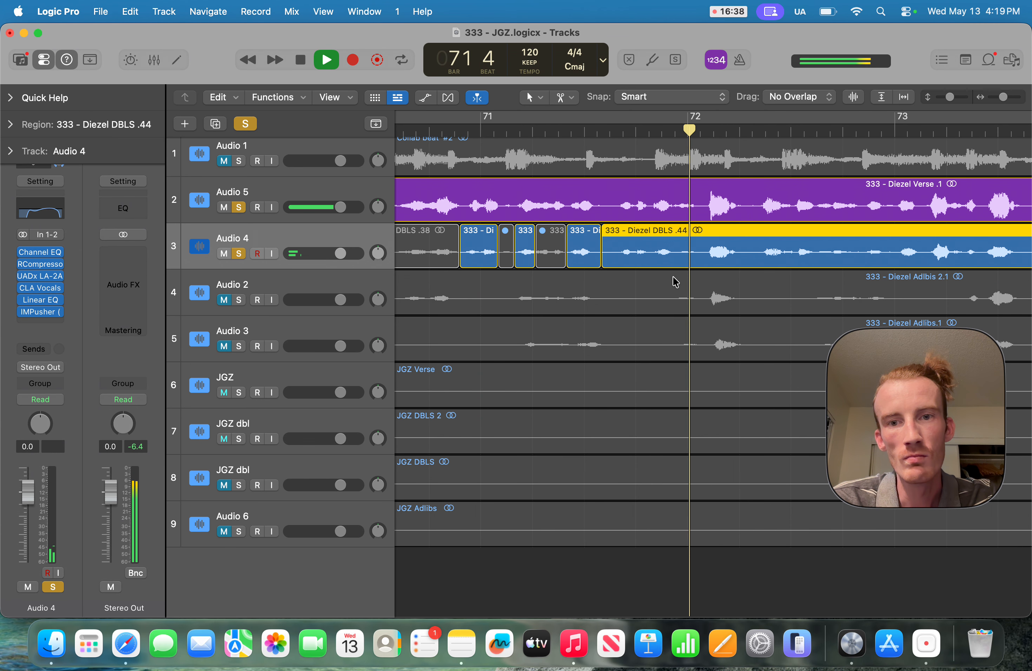
key("space")
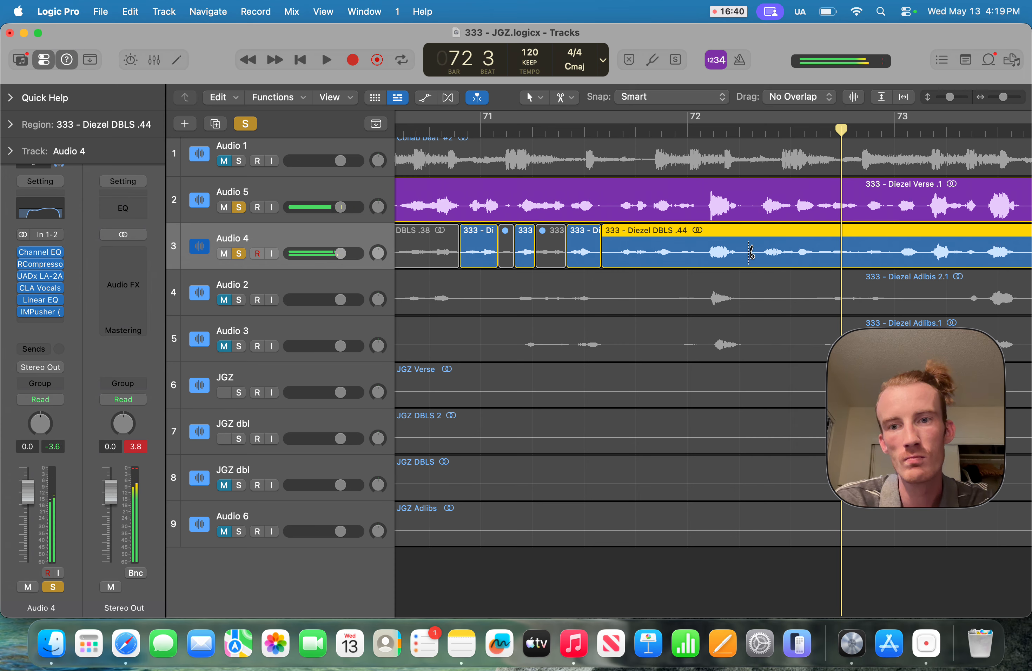
left_click(743, 253)
key("ctrl+m")
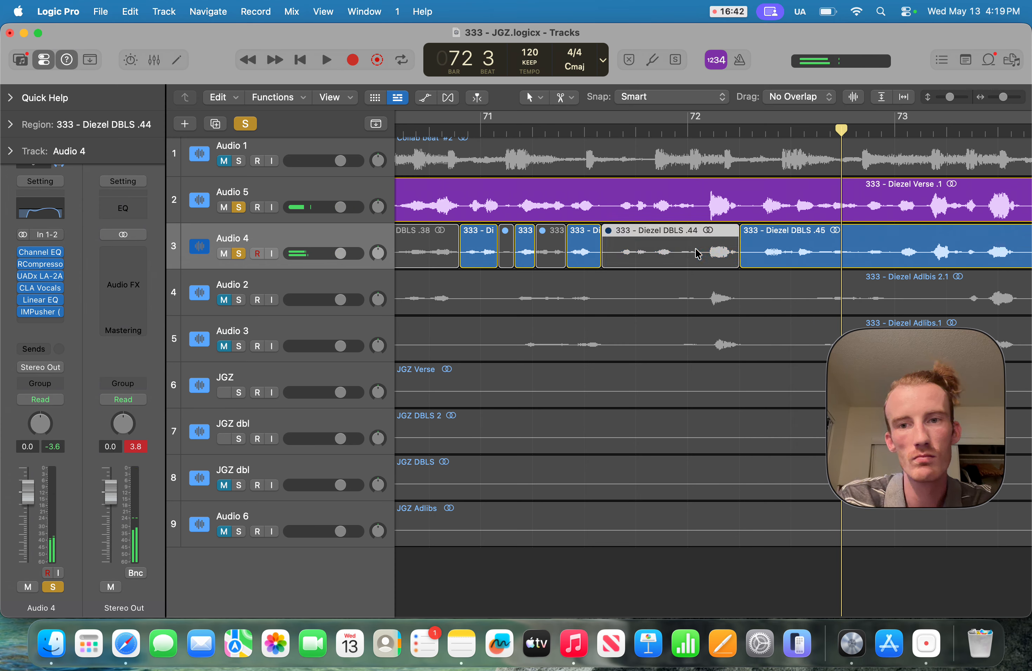
Step: Play on past bar 73, then replay from just before 72 2 up to bar 73 to check the next phrase
key("space")
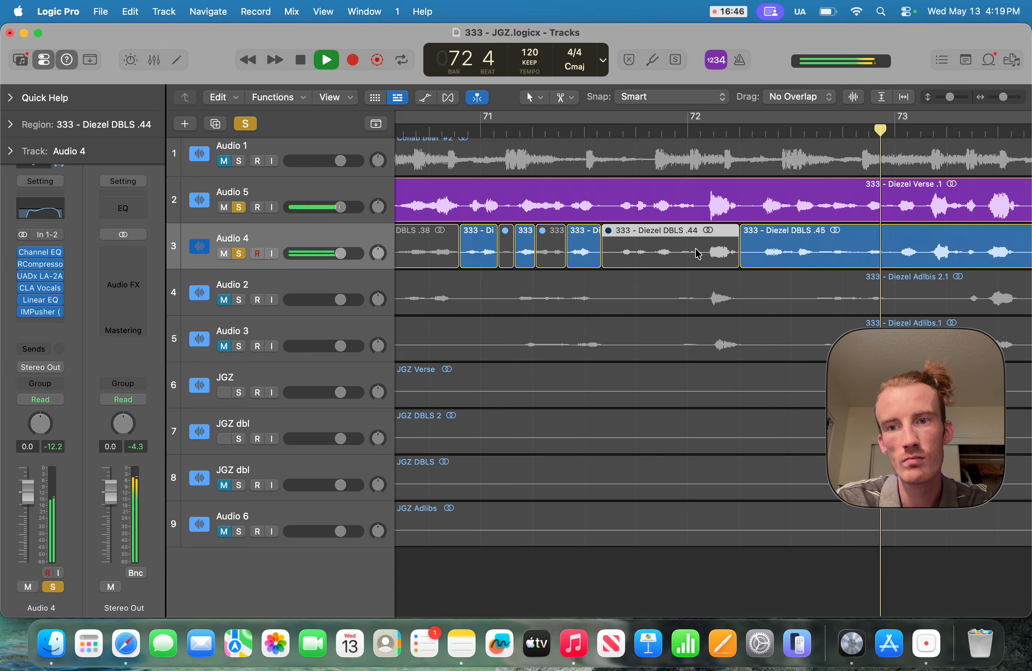
key("space")
key("space")
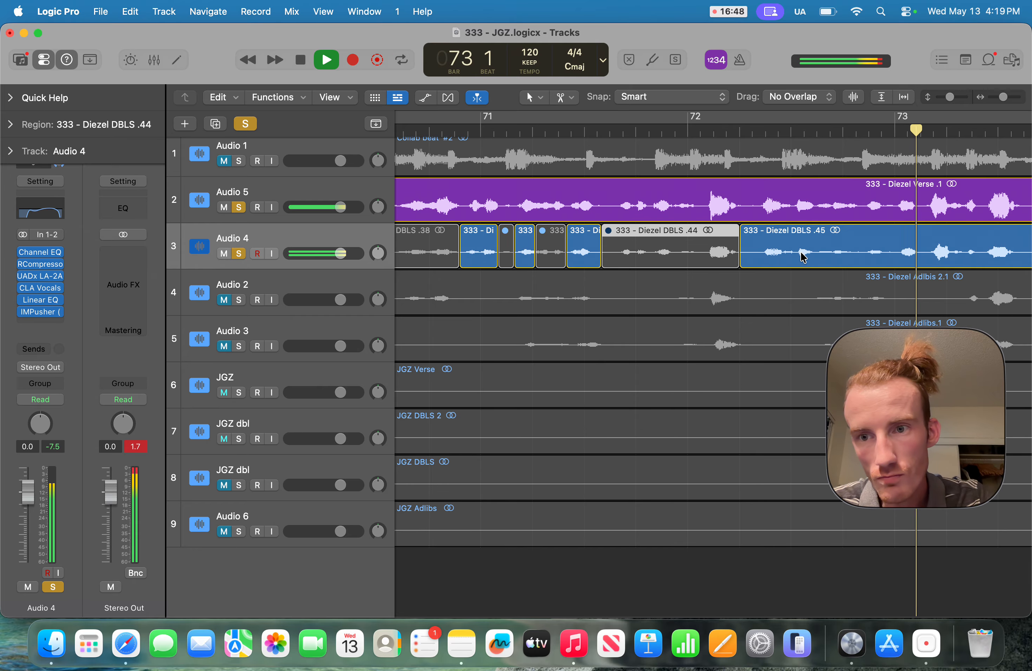
scroll(803, 257, "right", 3)
key("space")
key("space")
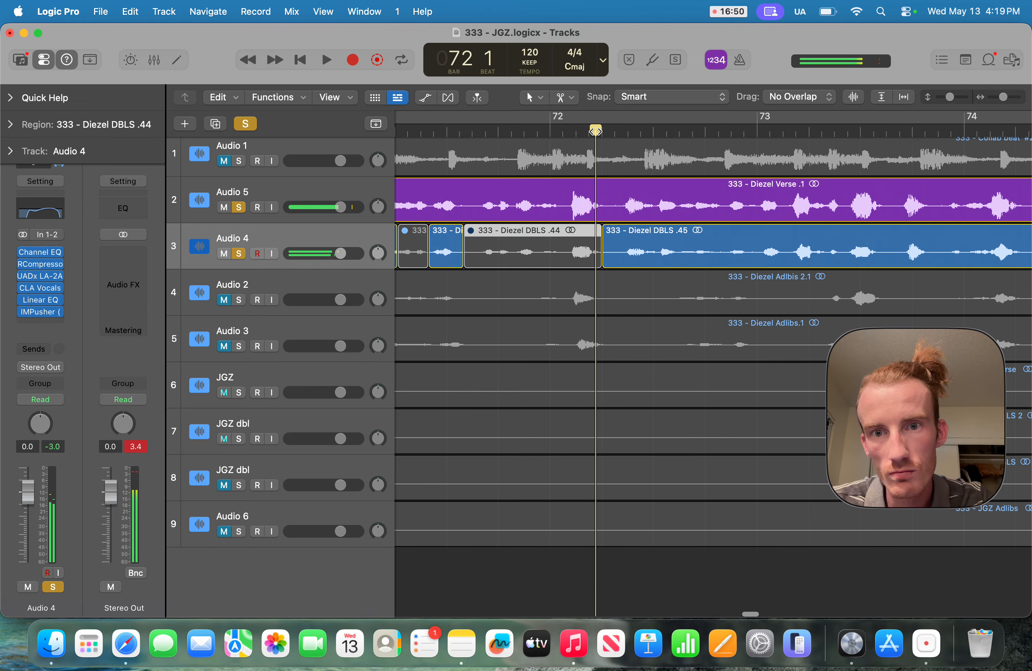
key("space")
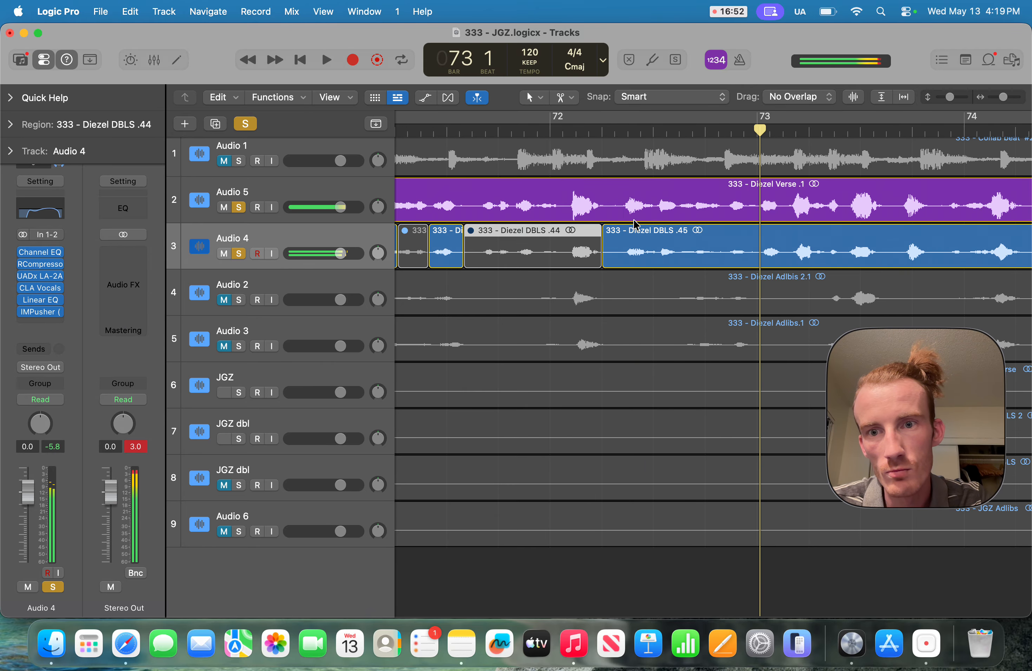
Step: Split Diezel DBLS .45 at bar 73 and, after listening on, again just before 73 3, then mute the piece between
left_click(758, 252)
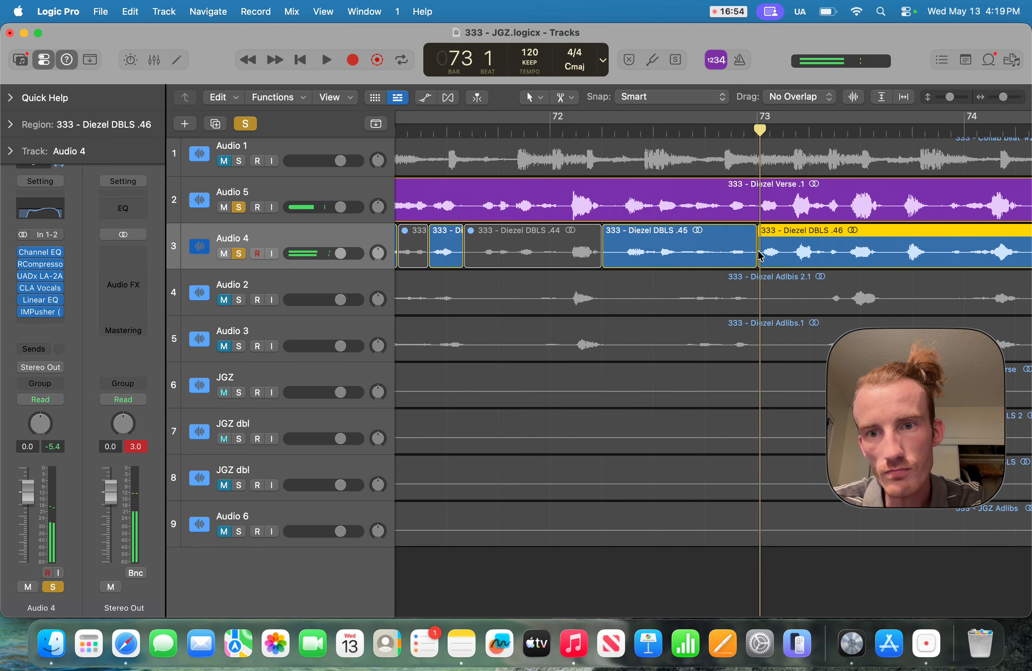
key("space")
scroll(741, 249, "right", 3)
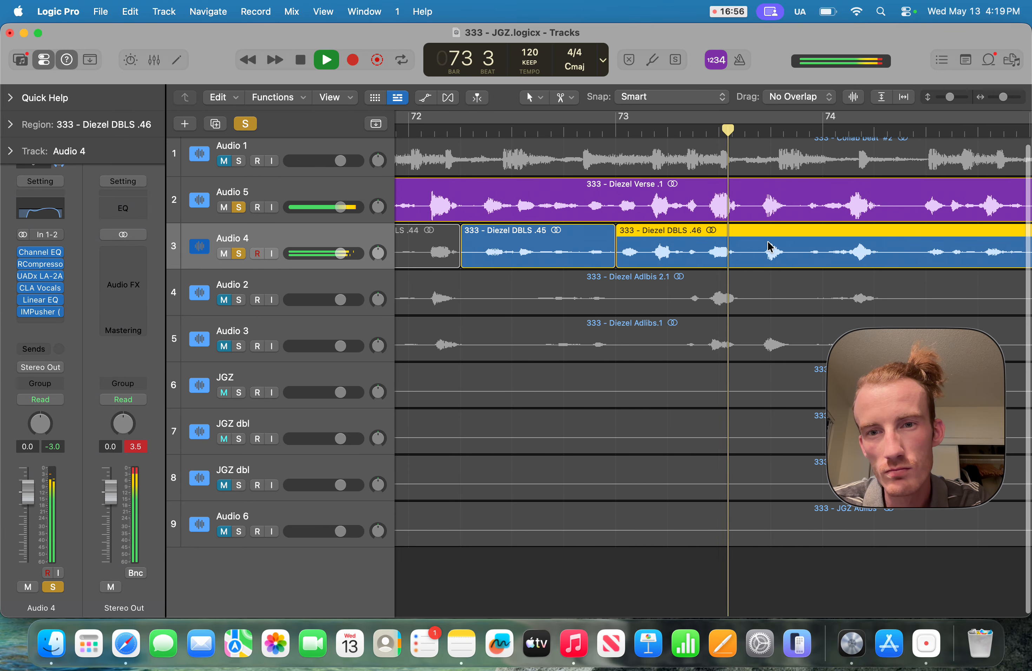
key("space")
left_click(706, 252)
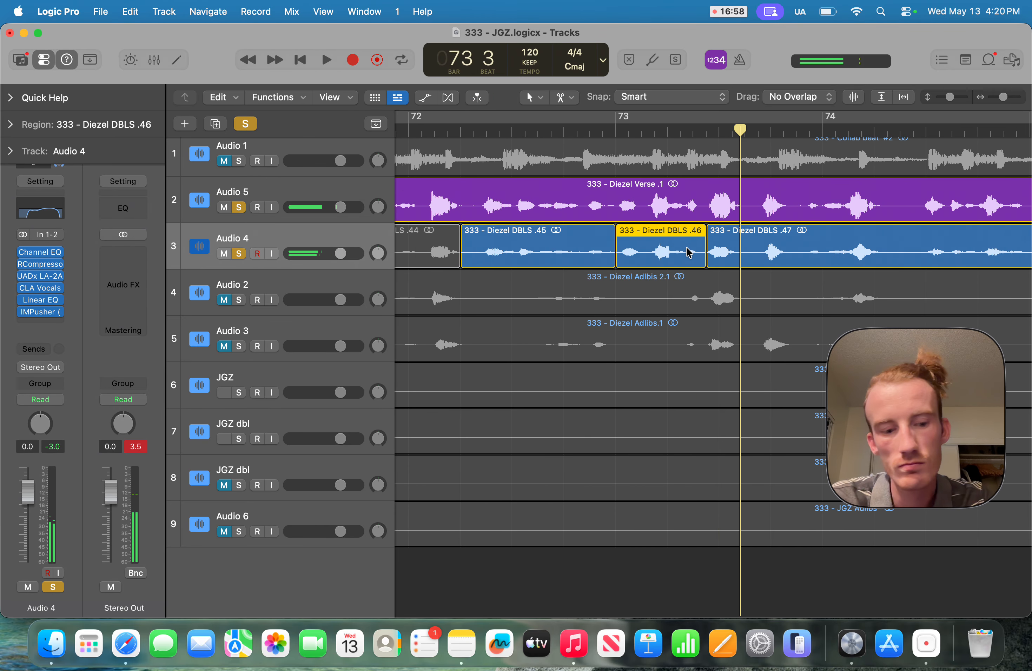
key("ctrl+m")
Step: Play to the end of bar 73, extend the muted Diezel DBLS .46 to just before 73 4, and replay from early in bar 73
key("space")
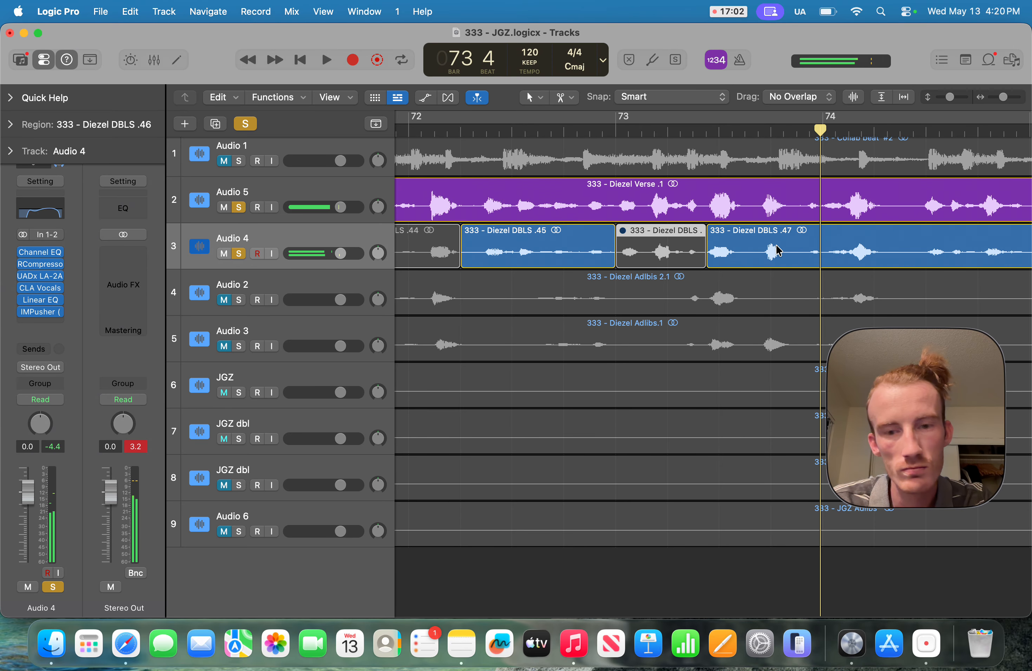
left_click_drag(702, 253, 751, 270)
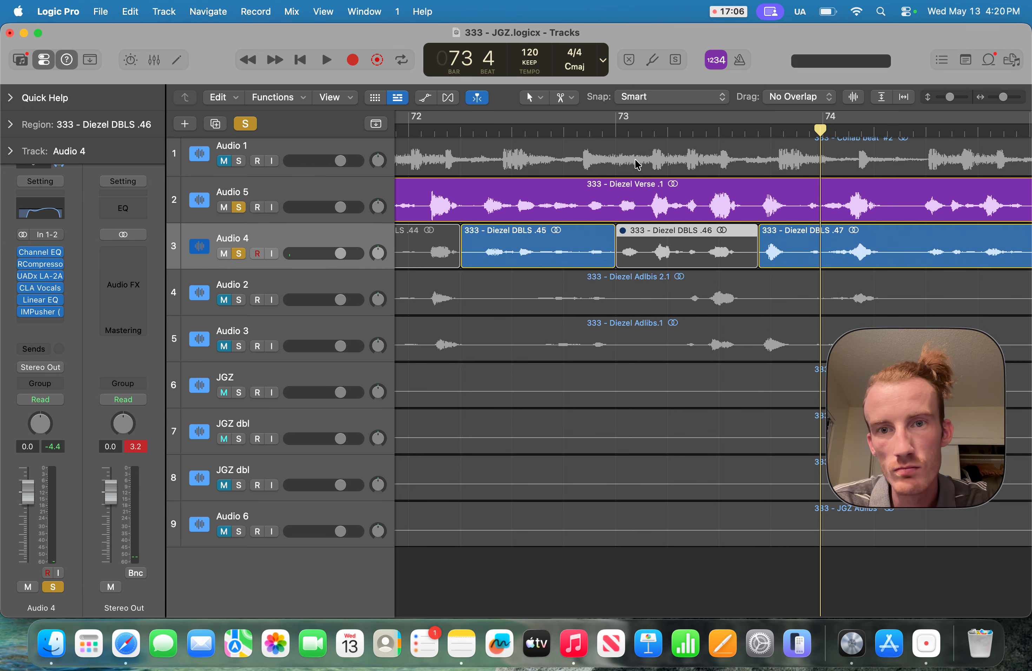
left_click(639, 141)
key("space")
left_click(639, 128)
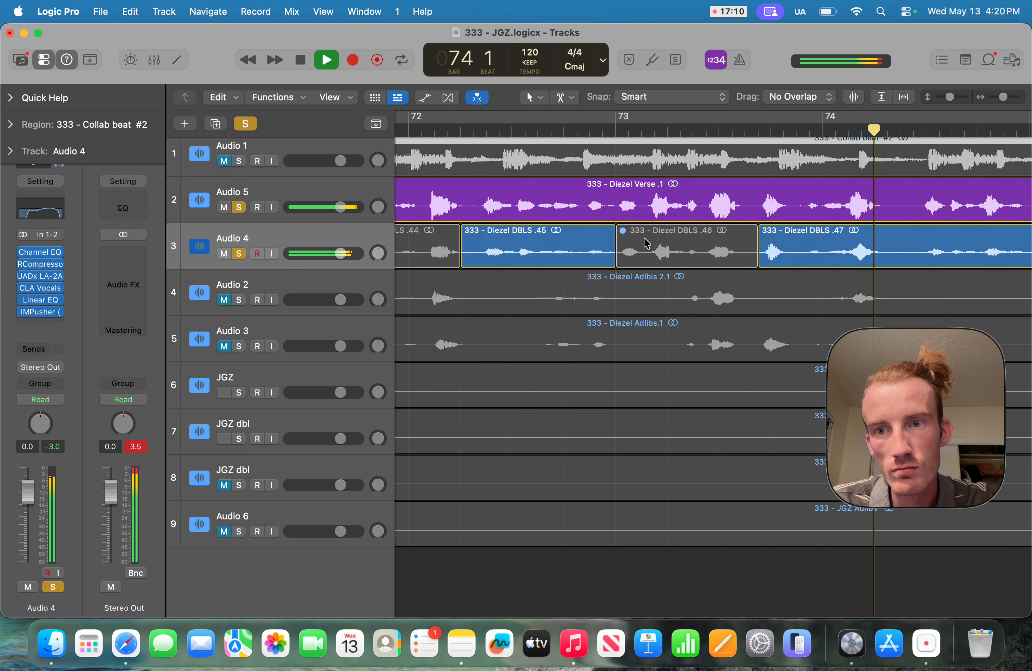
key("space")
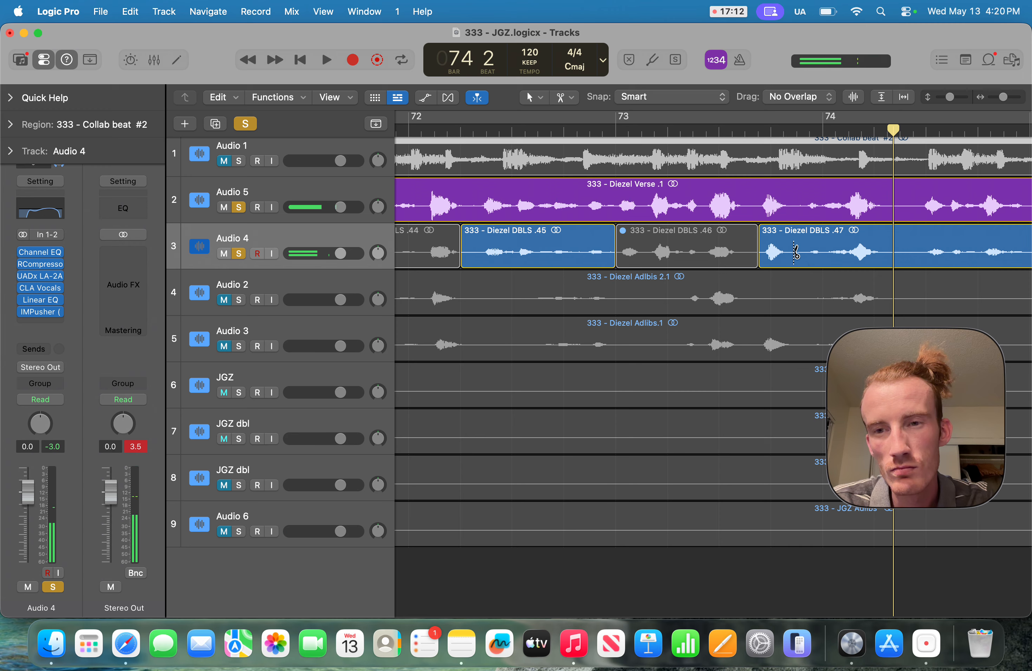
Step: Split Diezel DBLS .47 in the middle of 73 4 and just past 74 2, mute the piece between, then rewind and play it back
left_click(797, 258)
left_click(894, 257, "super")
left_click(842, 258)
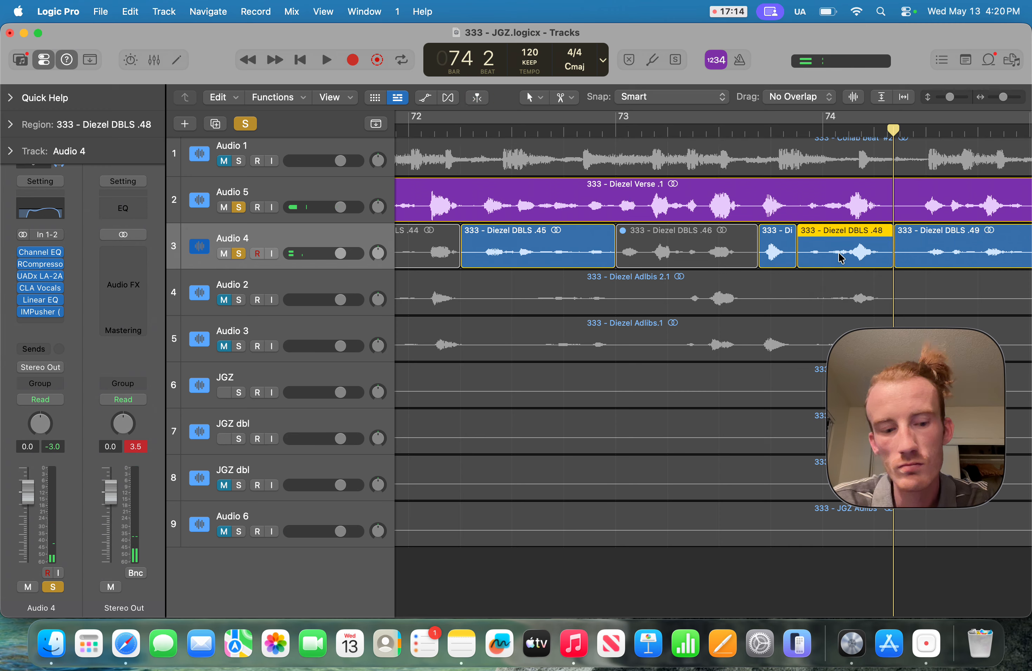
key("ctrl+m")
key("comma")
key("comma")
key("space")
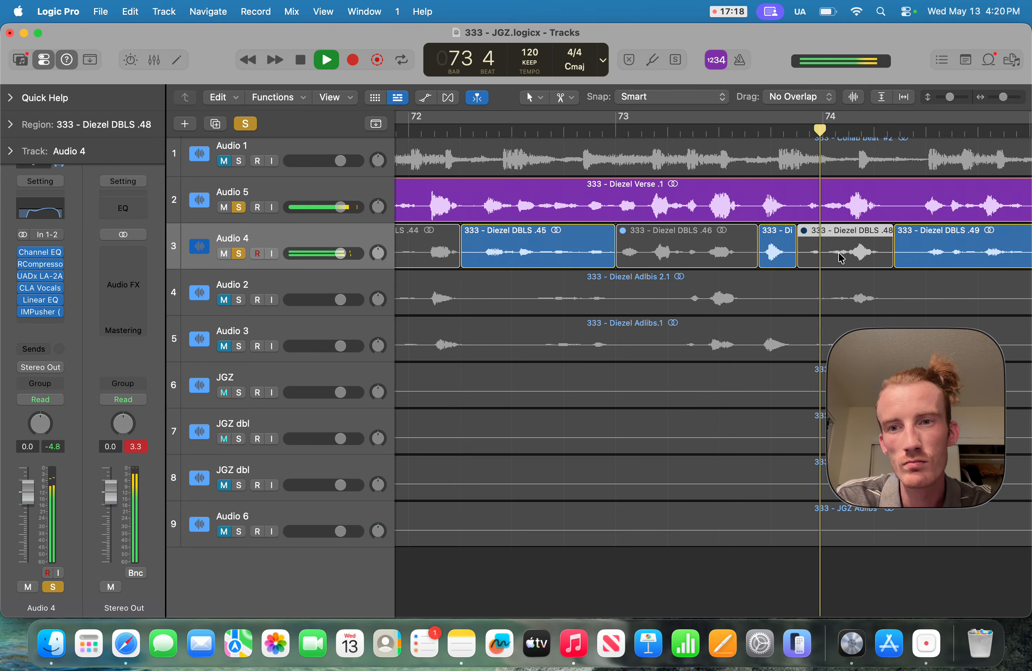
key("space")
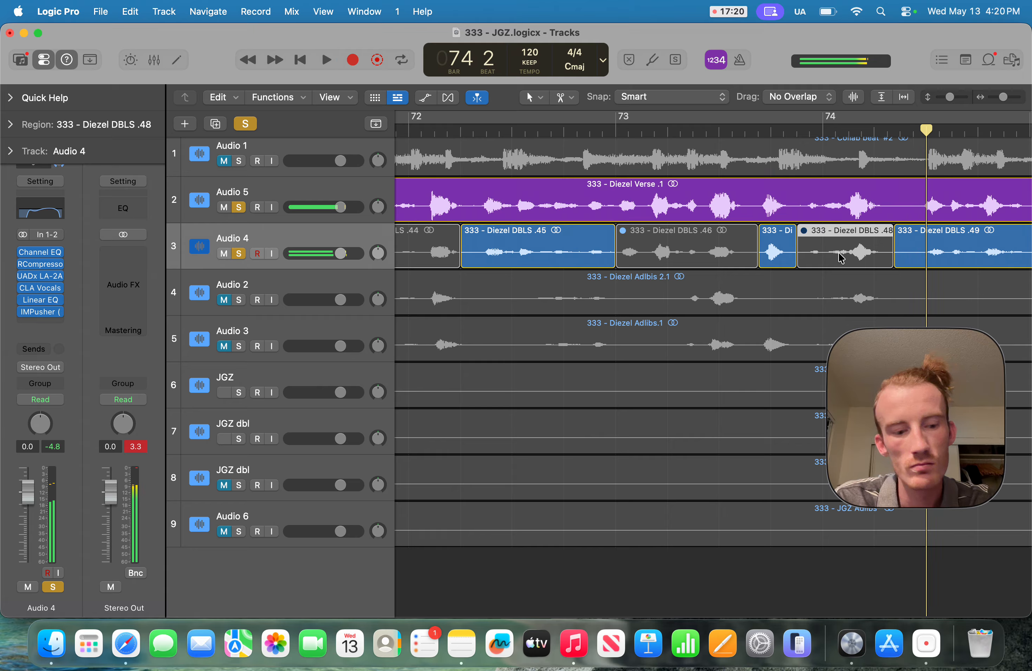
Step: Unmute Diezel DBLS .48, replay into bar 74 for comparison, and mute it again
key("ctrl+m")
key("comma")
key("space")
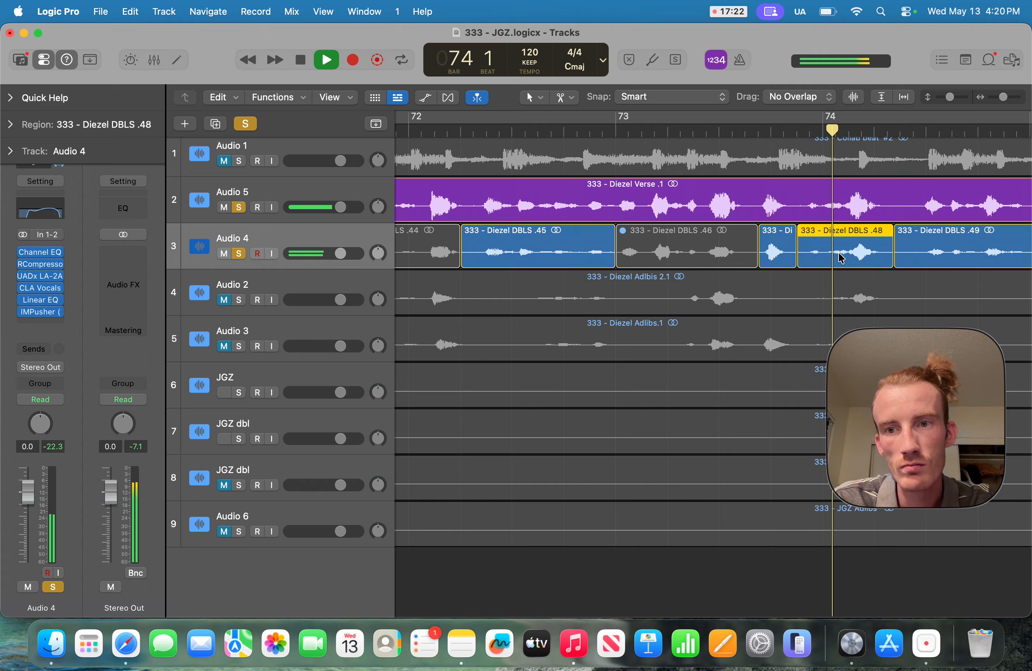
key("space")
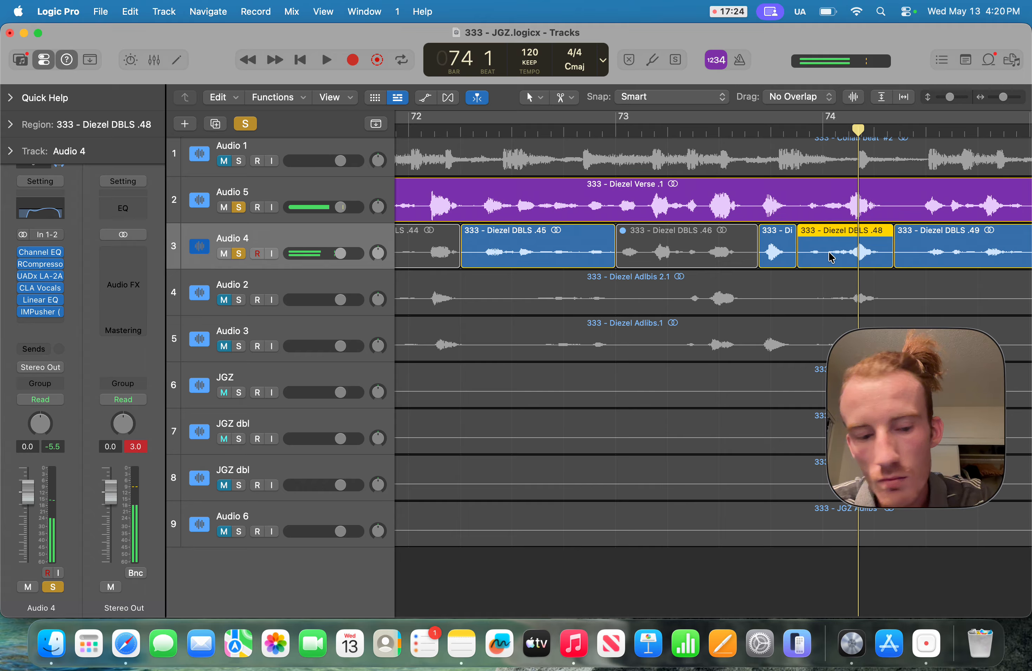
key("ctrl+m")
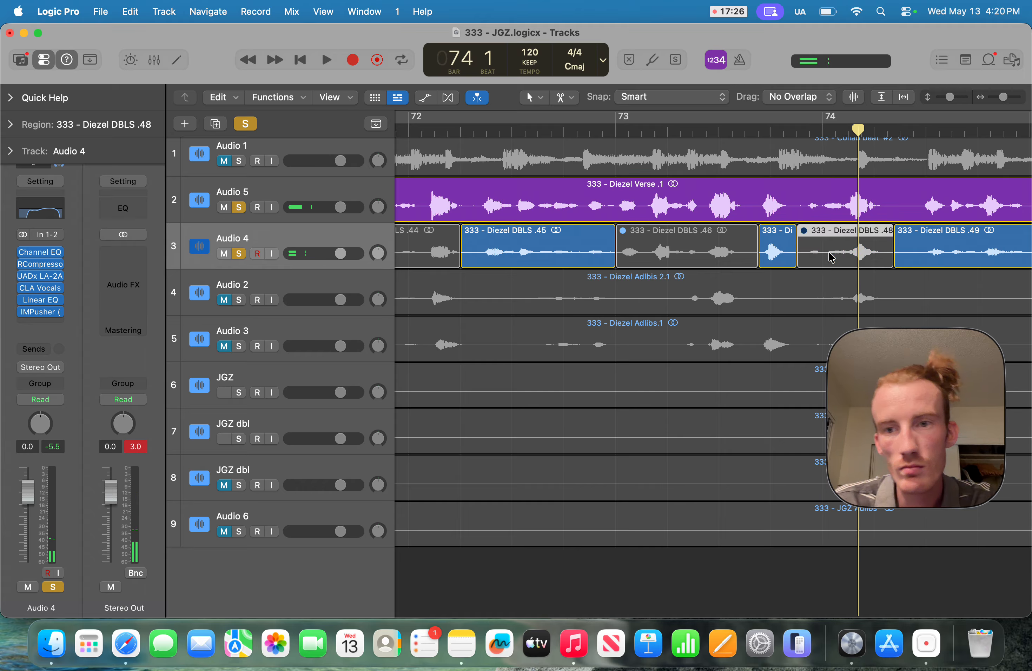
Step: Split the muted Diezel DBLS .48 in the middle of 74 1 and unmute its second piece
left_click_drag(859, 128, 849, 129)
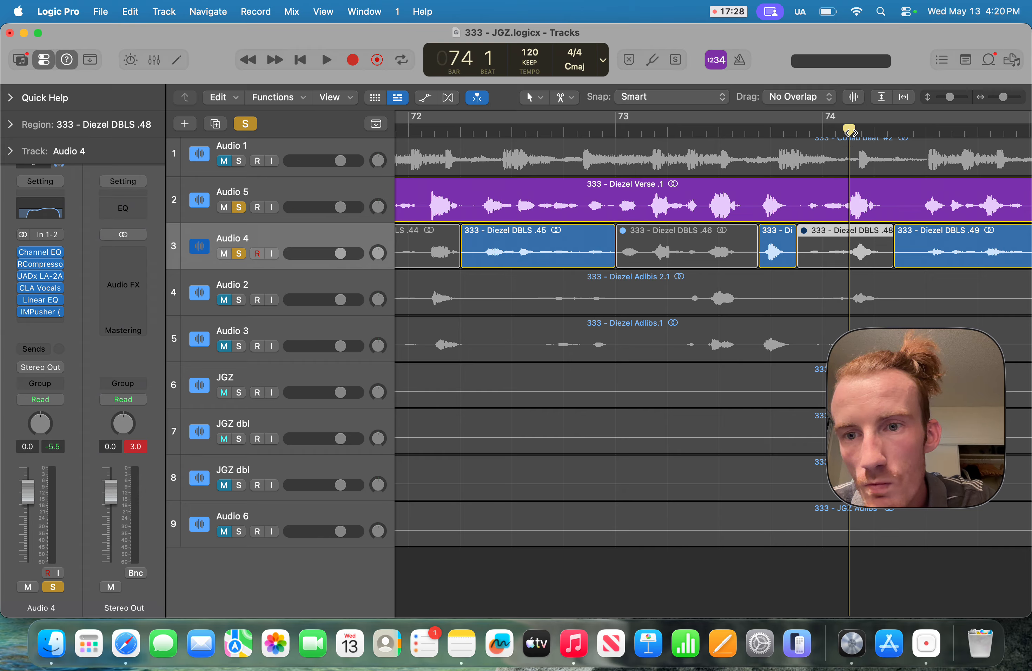
left_click(848, 252)
left_click(862, 253)
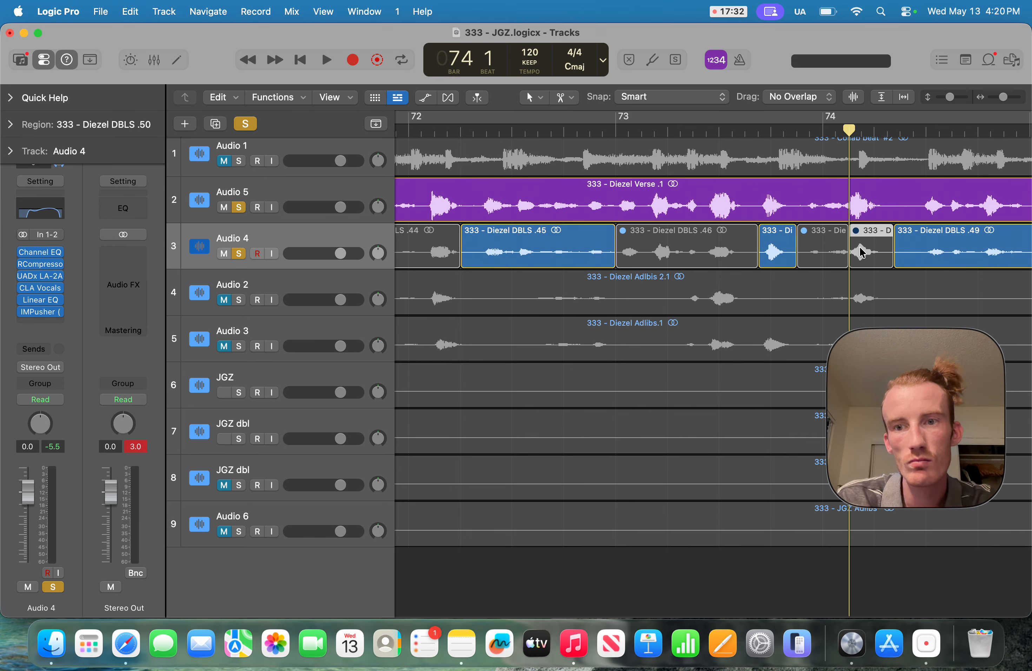
key("ctrl+m")
Step: Play from bar 73 into bar 75, then replay the start of bar 75 to check the last phrase
key("comma")
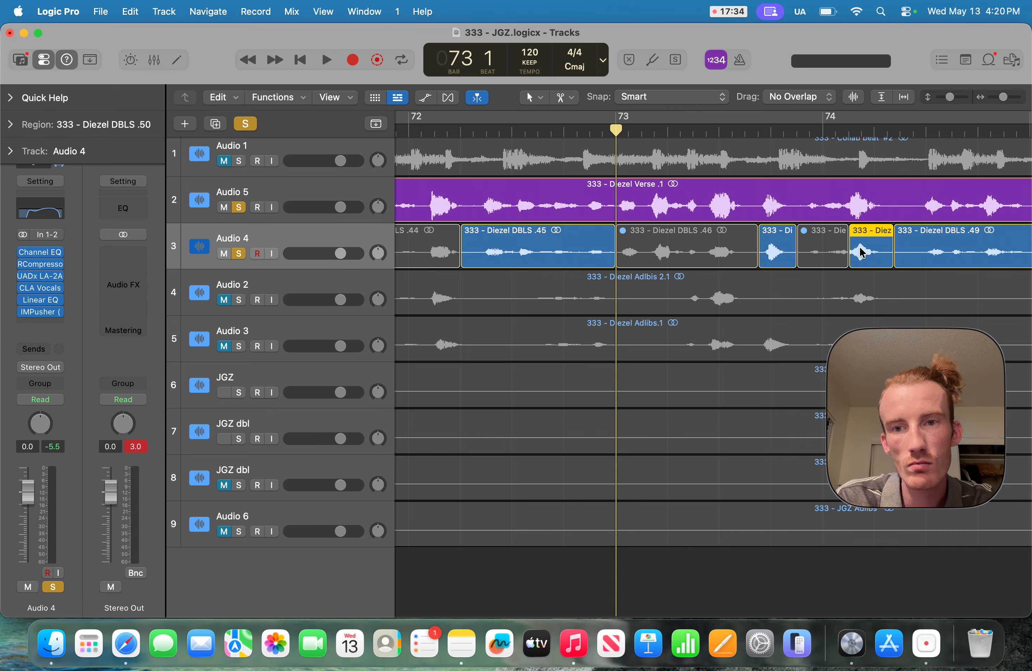
key("space")
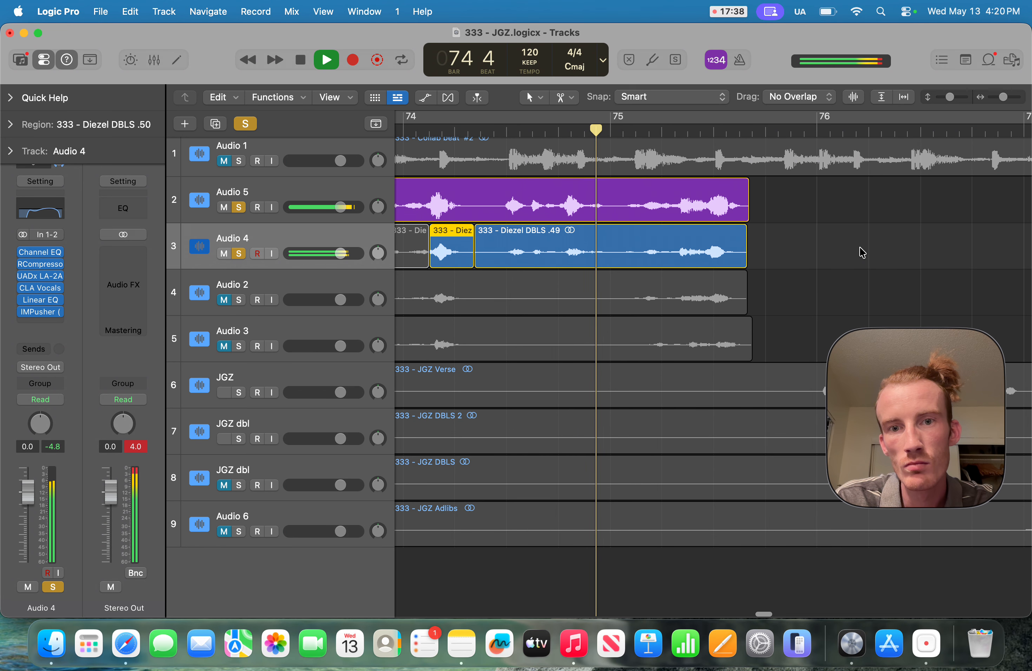
key("space")
key("space")
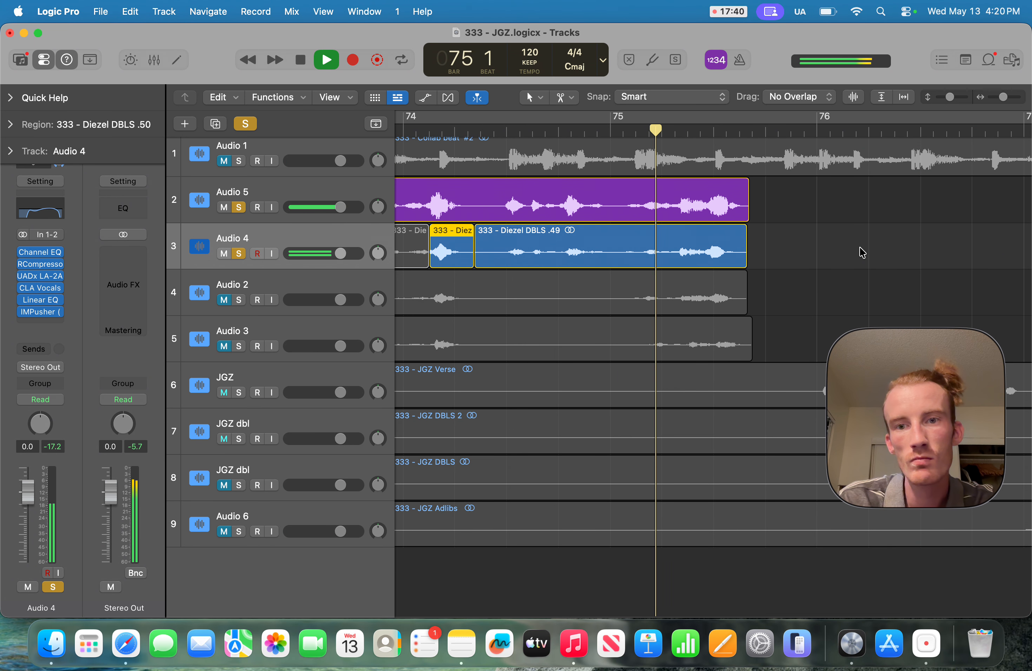
left_click(615, 133)
key("space")
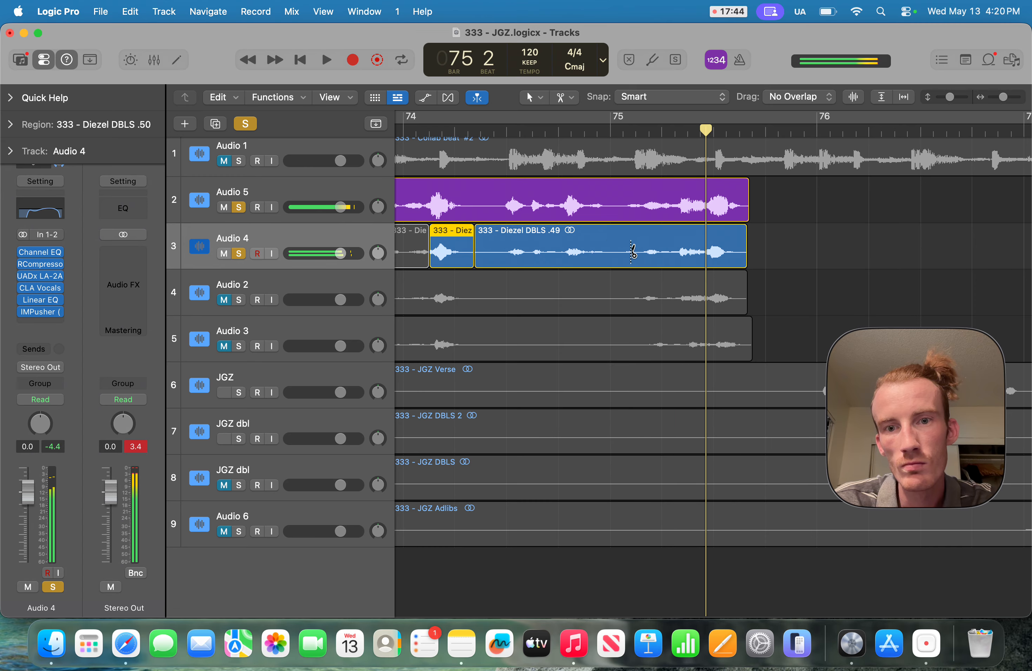
Step: Split Diezel DBLS .49 at bar 75, mute its second piece, then rewind and play through to bar 75
left_click(615, 253, "super")
key("m")
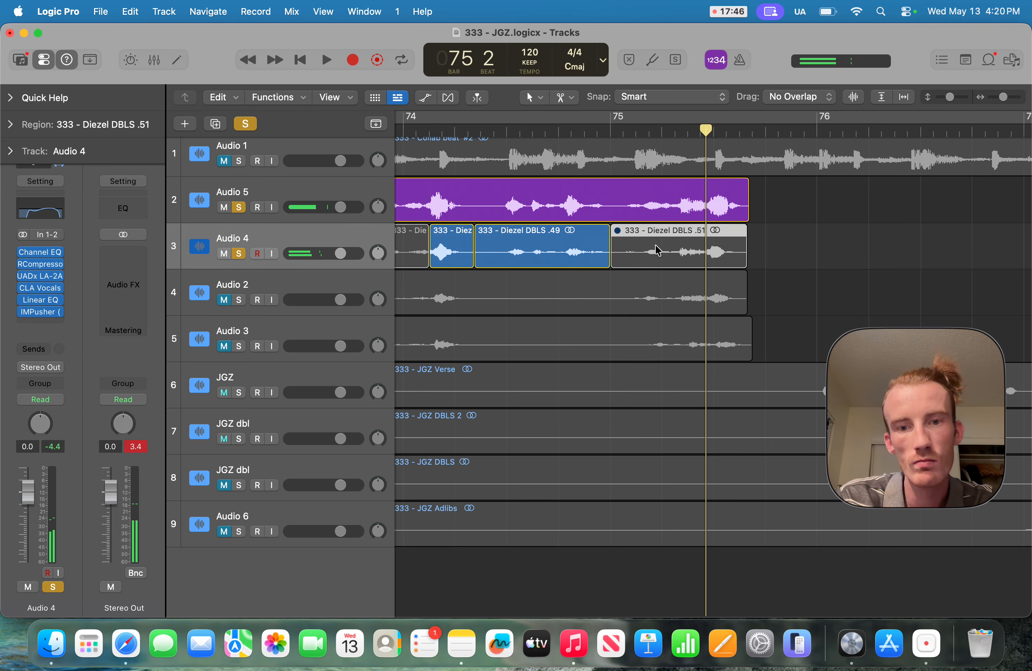
key("comma")
key("comma")
key("space")
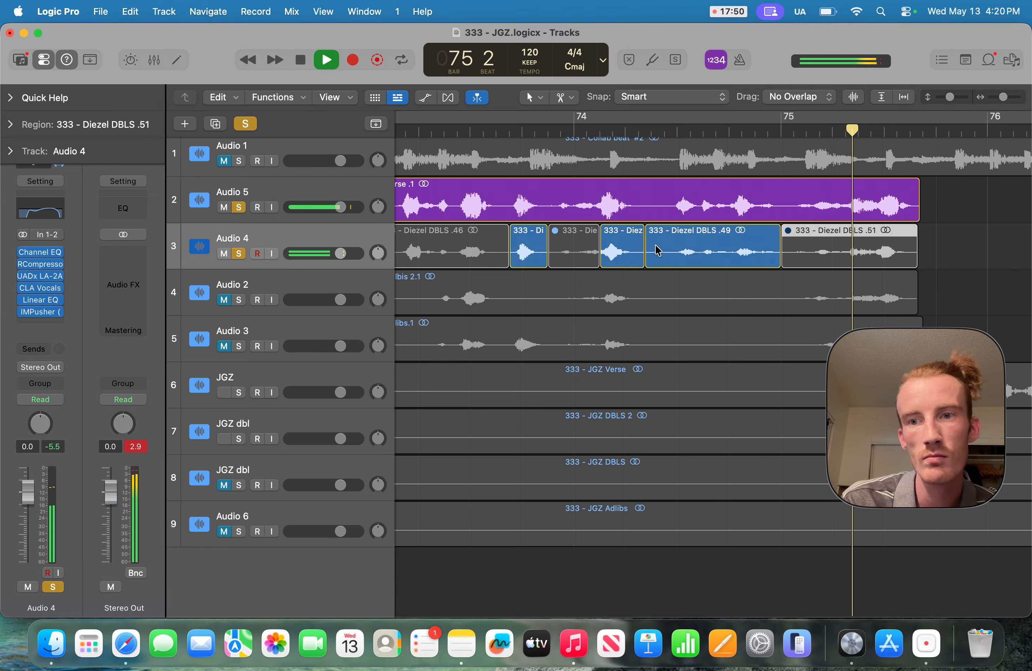
Step: Replay the lead vocal's last phrase in bar 75, stopping just past beat 2 to locate the split point
key("space")
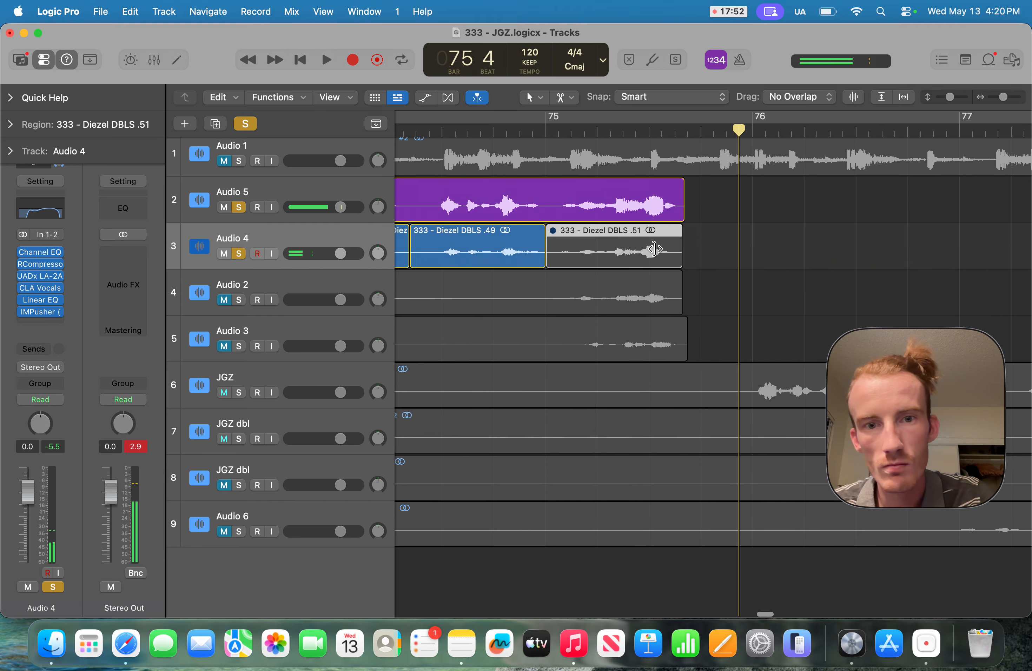
double_click(595, 132)
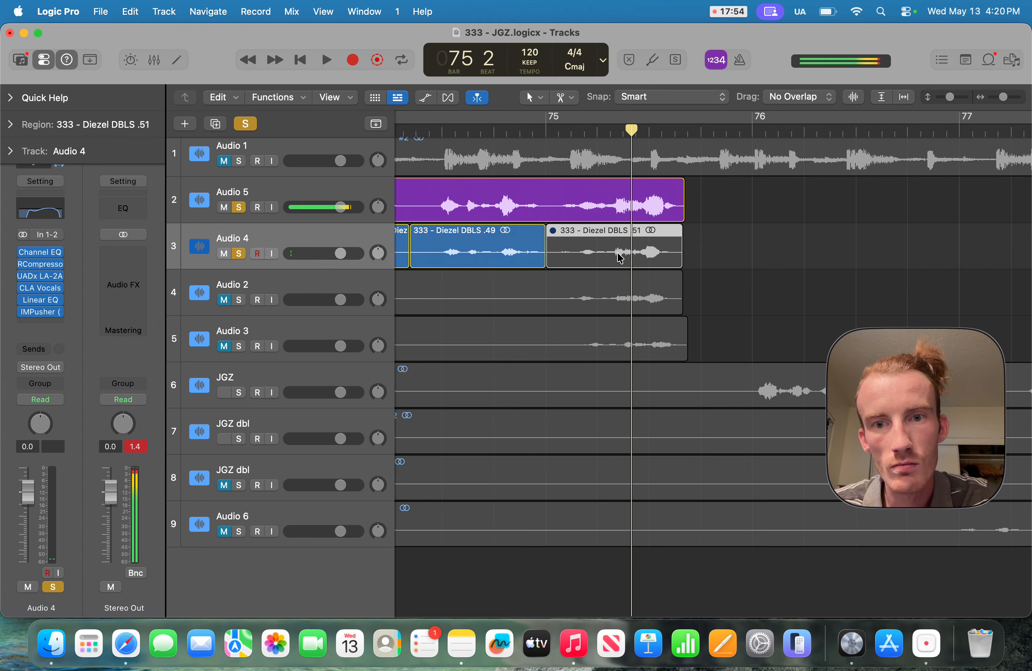
key("space")
key("space")
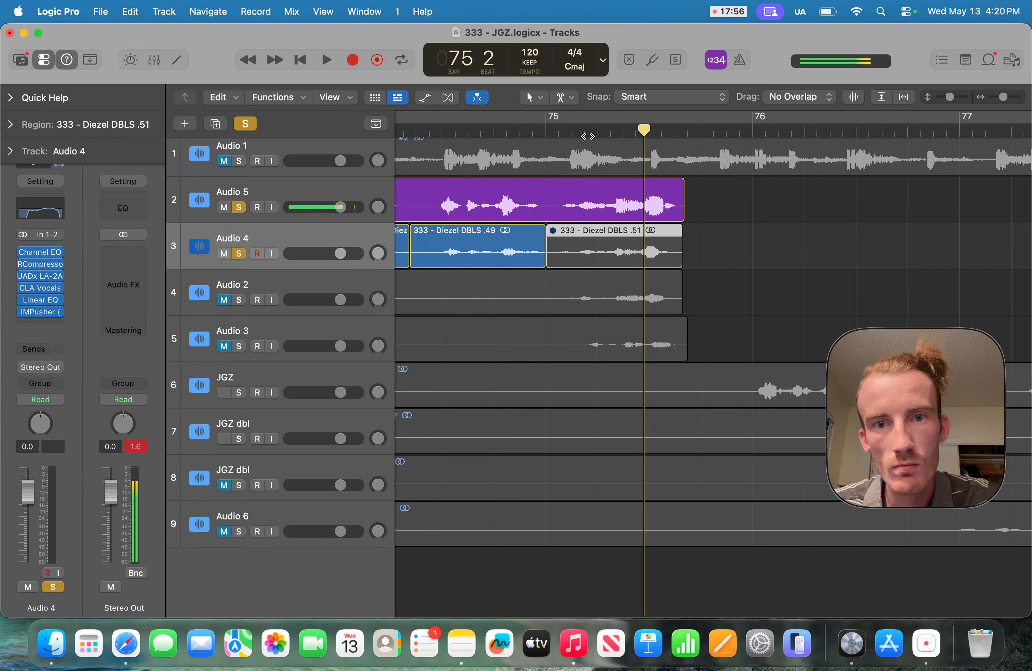
left_click(588, 136)
key("space")
key("space")
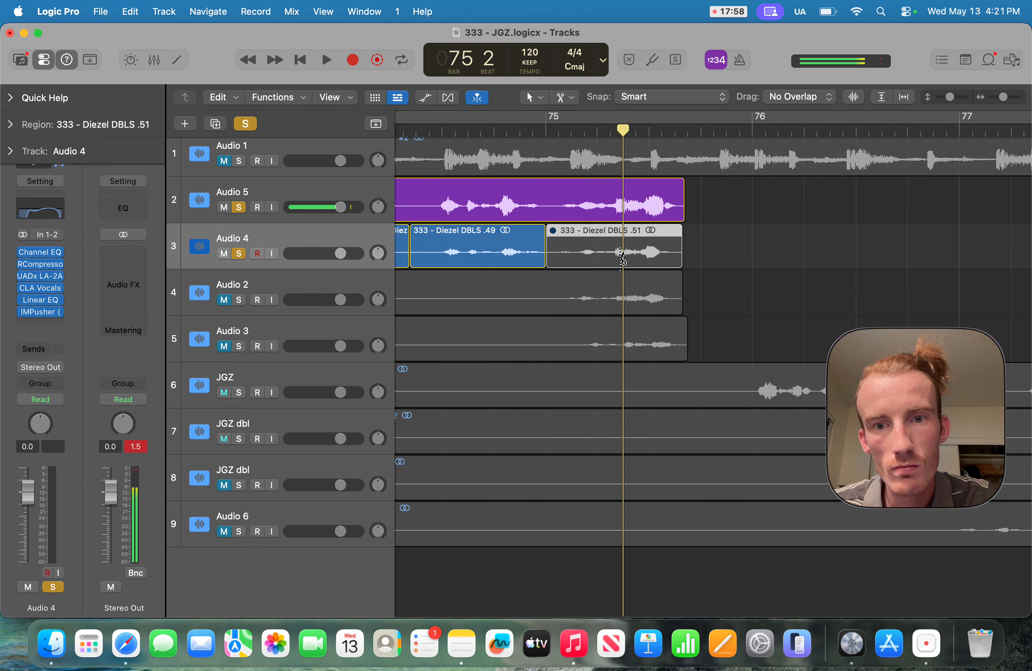
Step: Split the muted Diezel DBLS .51 at the playhead in bar 75, unmute its second piece, and rewind to play the phrase through
left_click(622, 257)
left_click(641, 252)
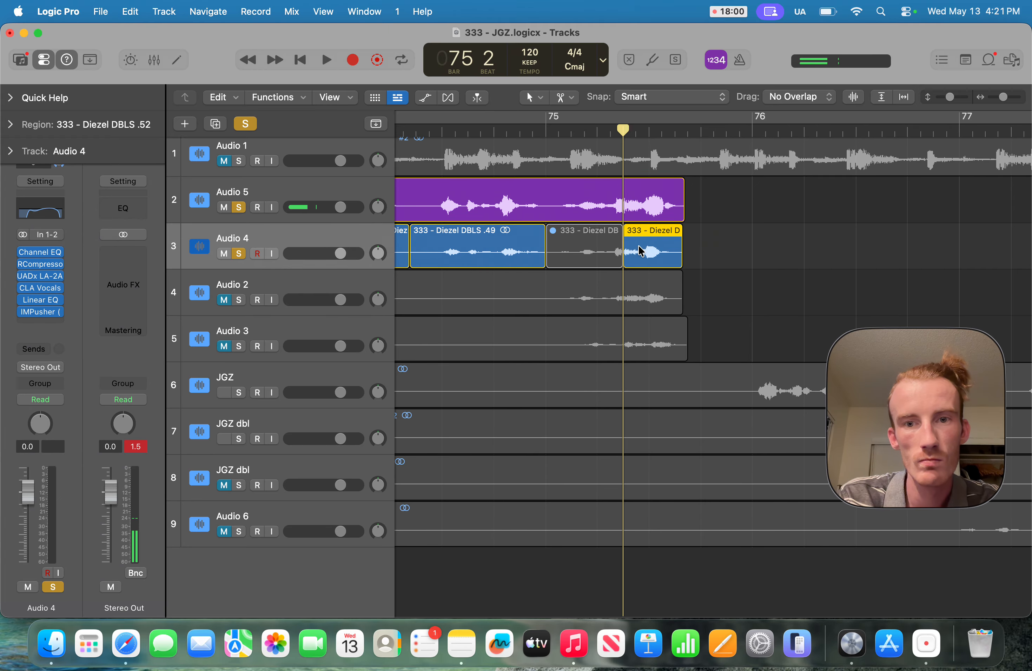
key("comma")
key("comma")
key("space")
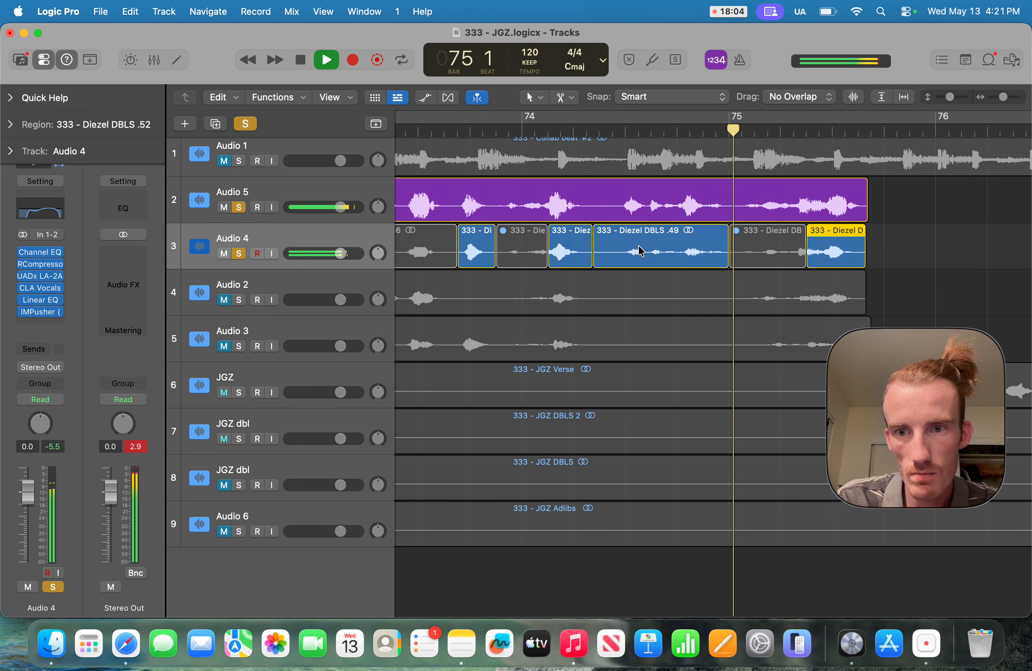
key("space")
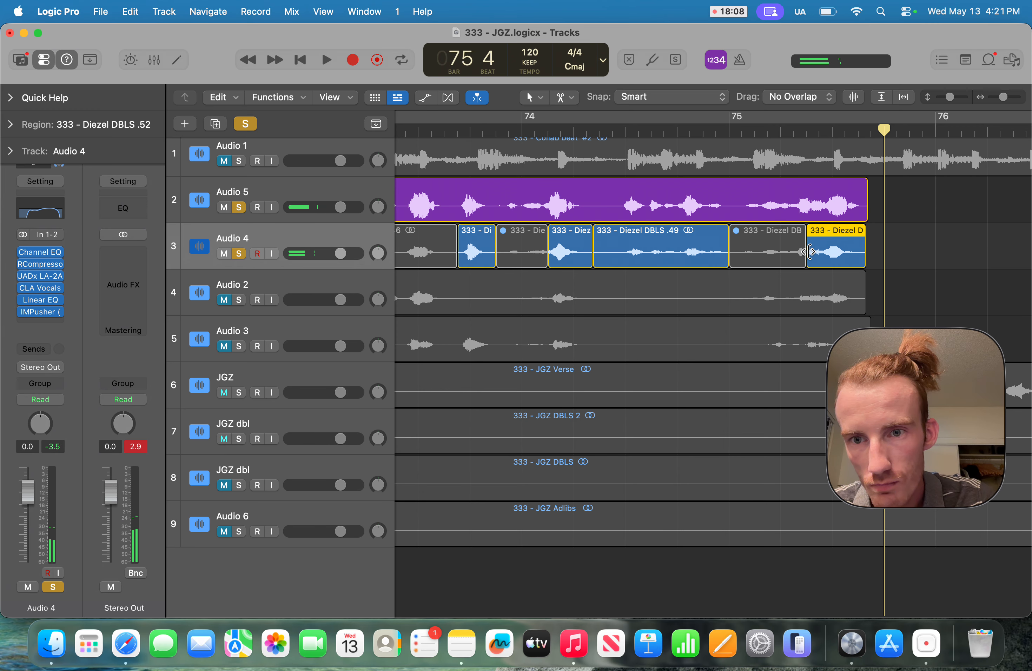
Step: Extend the start of Diezel DBLS .52 earlier to 75 2 1 240, replaying the phrase from bar 75 after each adjustment
left_click_drag(810, 272, 802, 275)
left_click(772, 129)
key("space")
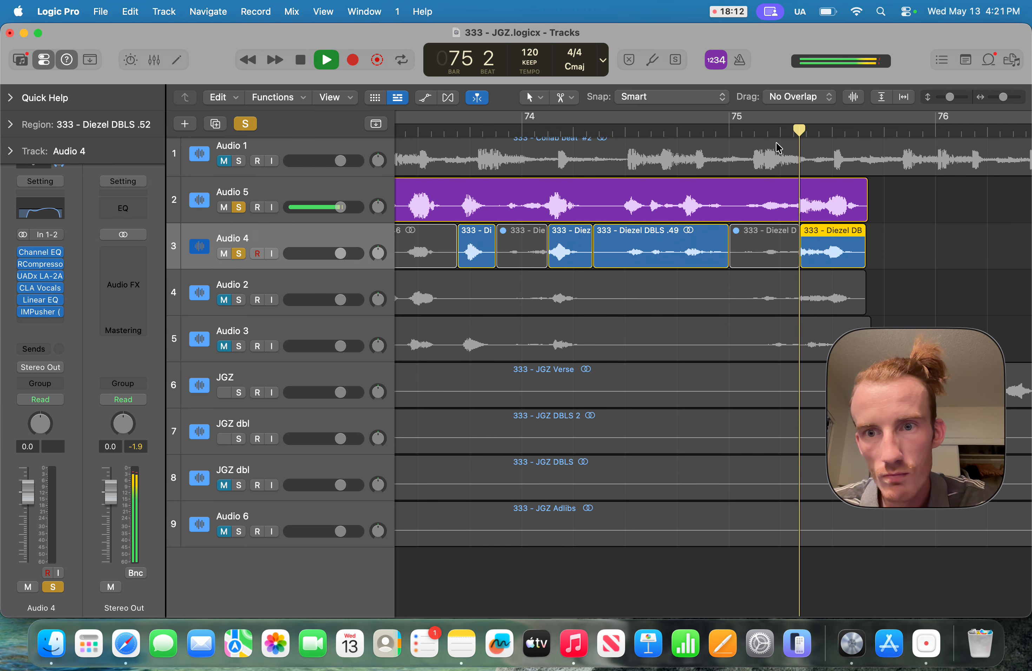
key("space")
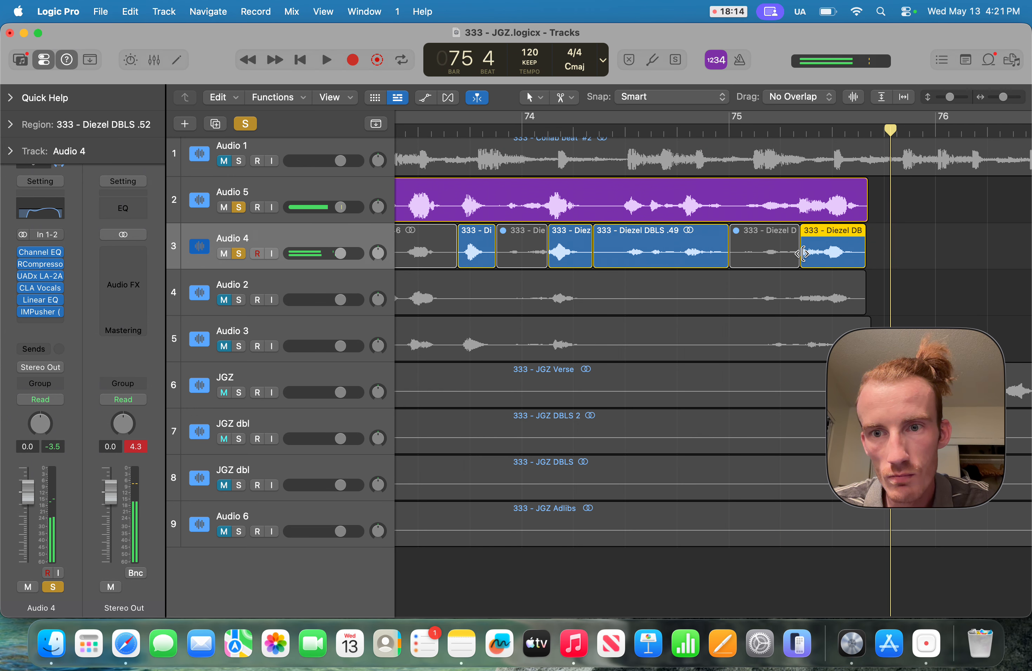
left_click_drag(802, 254, 795, 268)
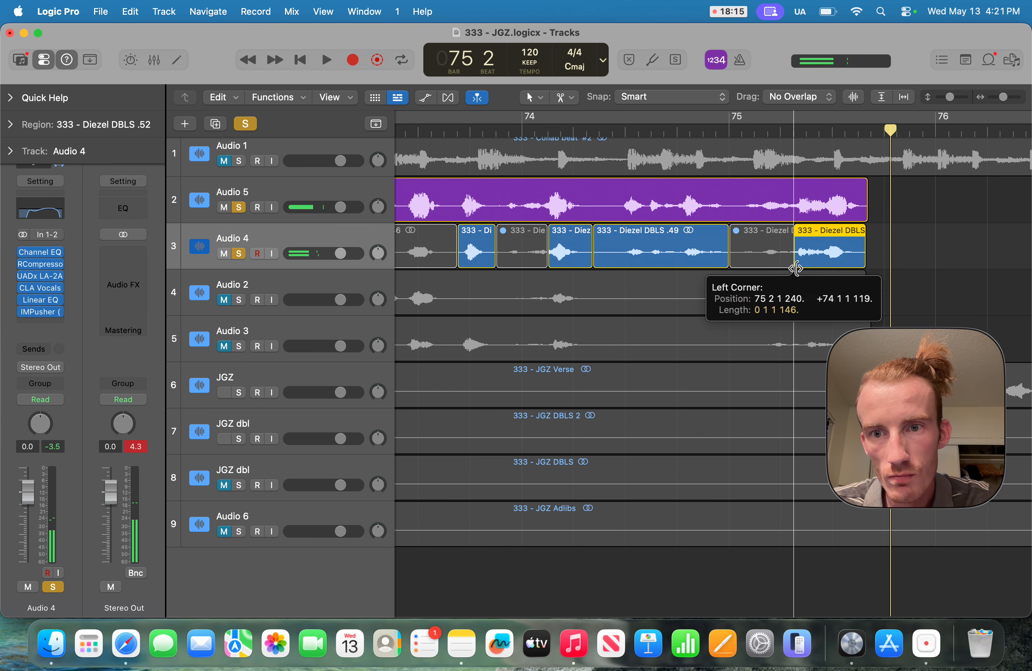
left_click(771, 132)
key("space")
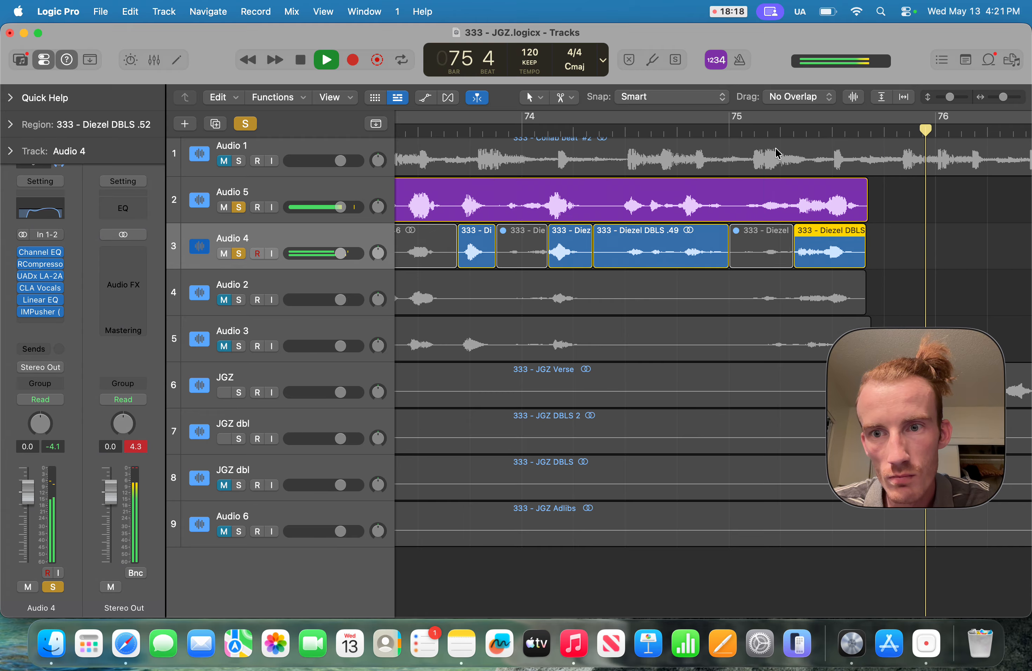
key("space")
Step: Review the edited doubles back to the verse's start at bar 52 and clear the solo on Audio 5 and Audio 4
scroll(666, 258, "left", 5)
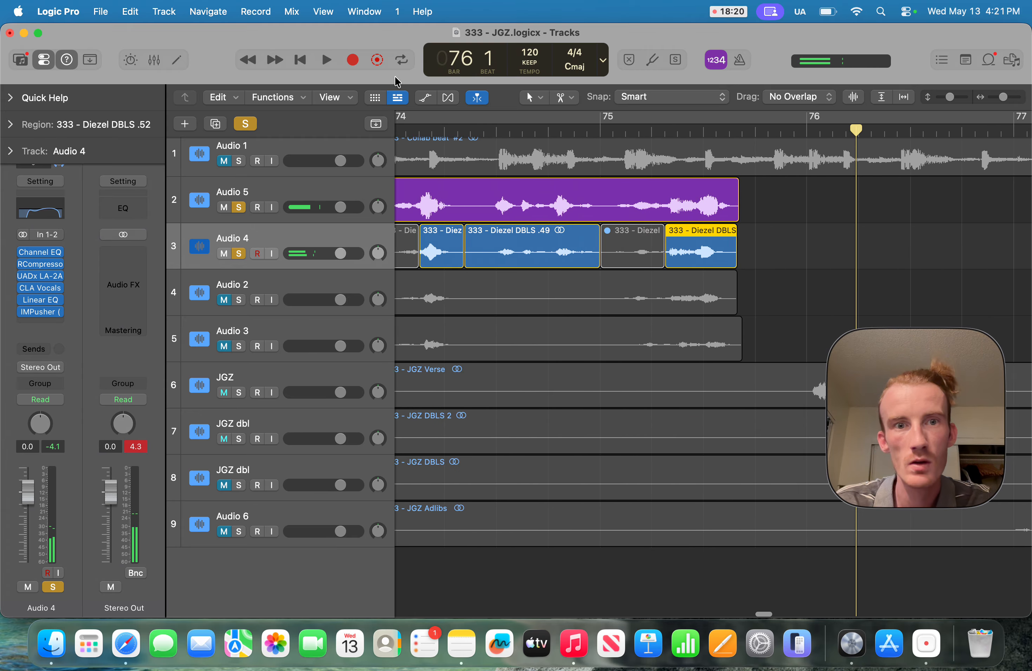
scroll(736, 267, "left", 8)
scroll(784, 303, "down", 10)
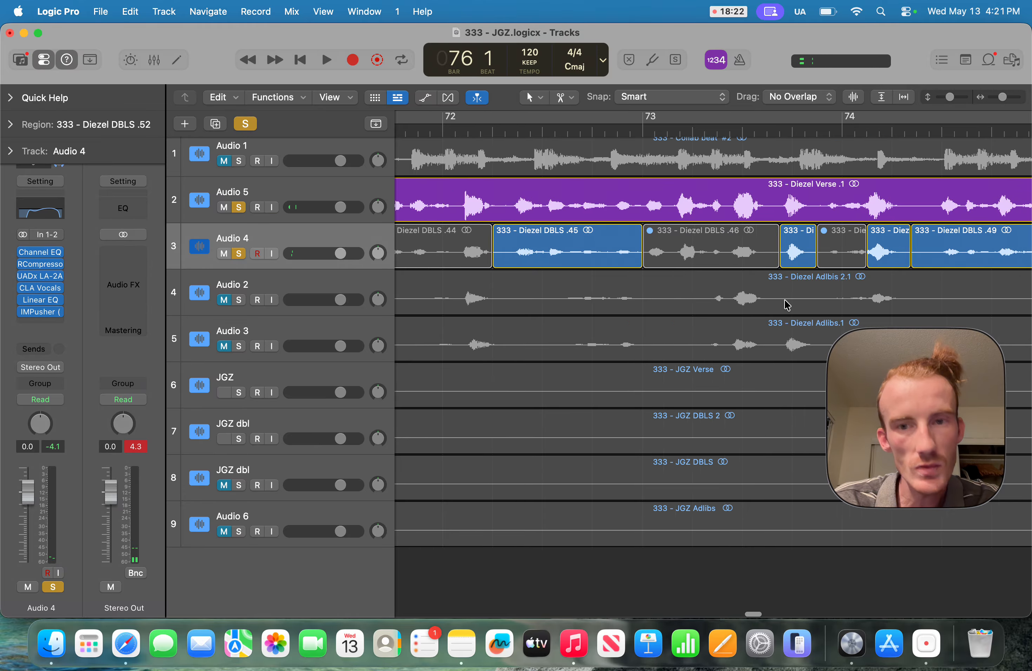
scroll(786, 304, "up", 10)
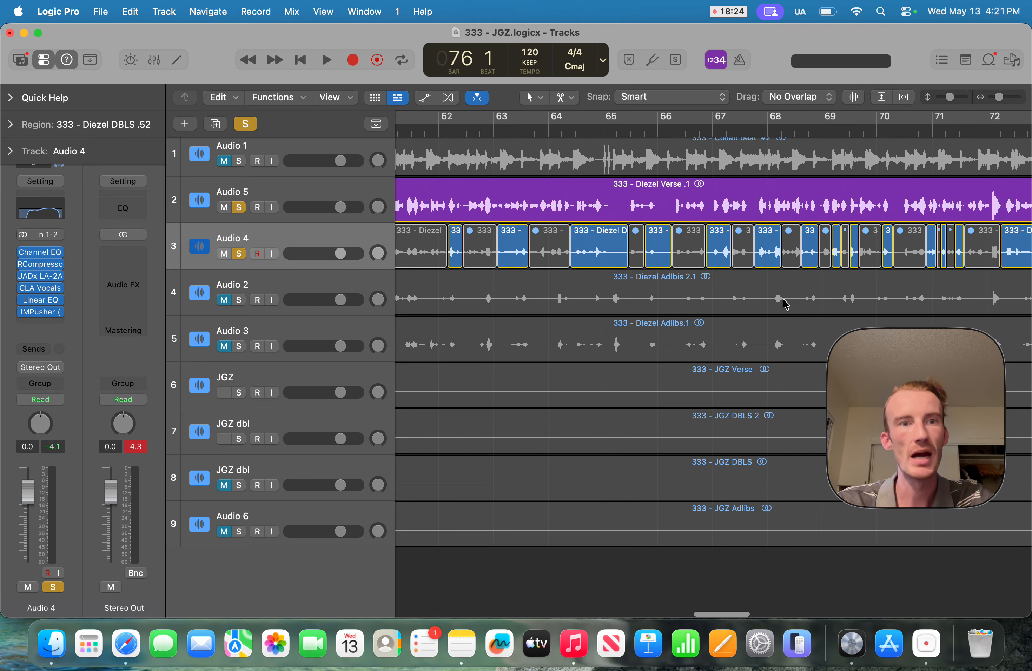
scroll(784, 296, "left", 20)
scroll(784, 296, "right", 20)
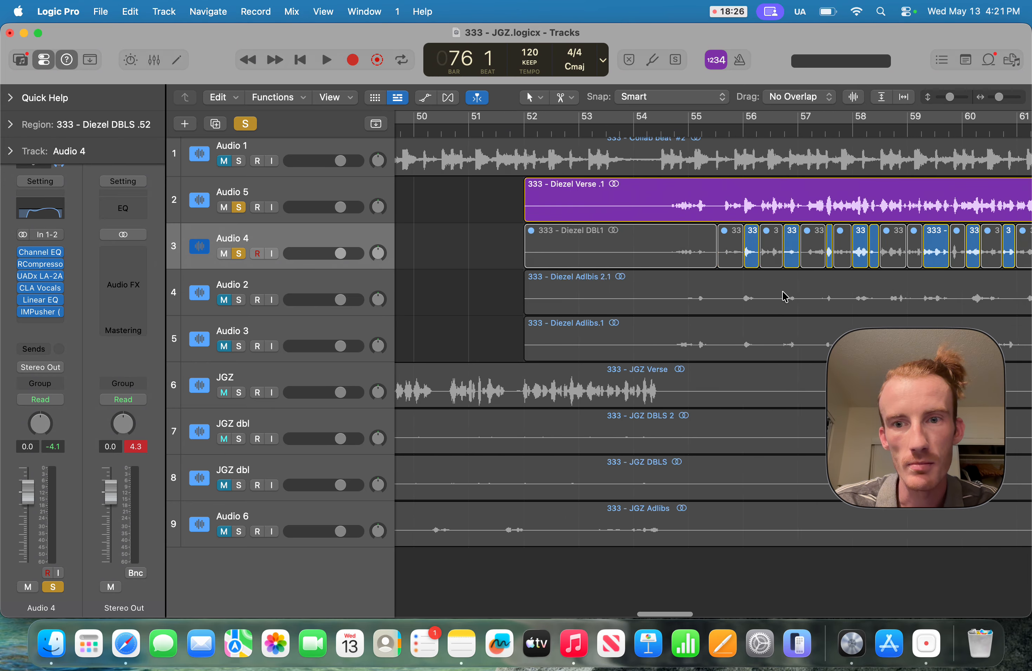
scroll(661, 267, "left", 15)
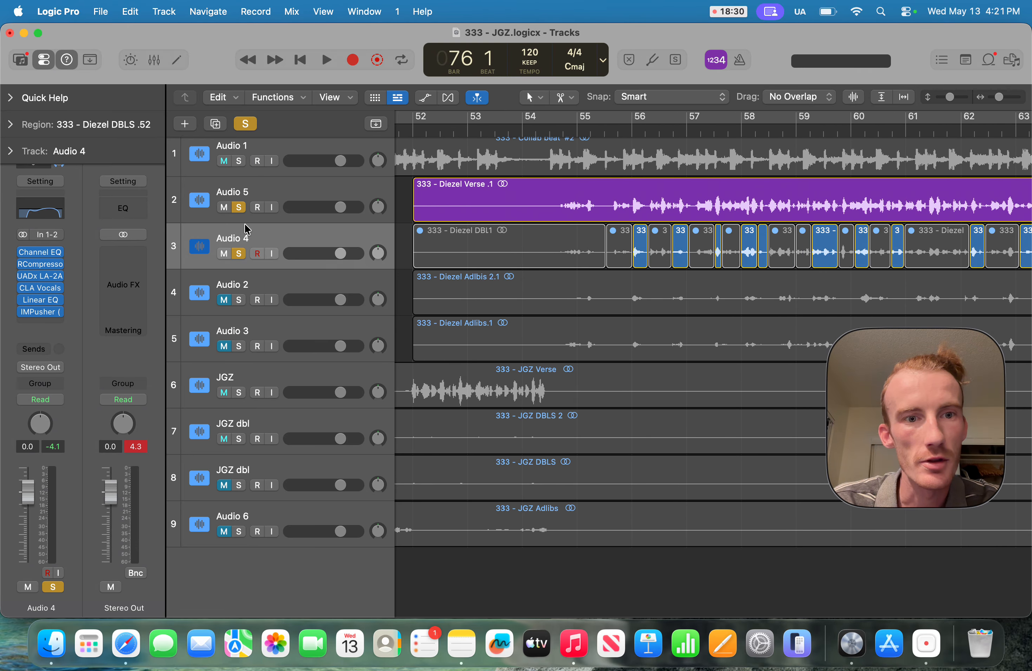
left_click(246, 124)
Step: Unmute Audio 5 so the lead verse plays along with the beat and the doubles
scroll(587, 208, "right", 1)
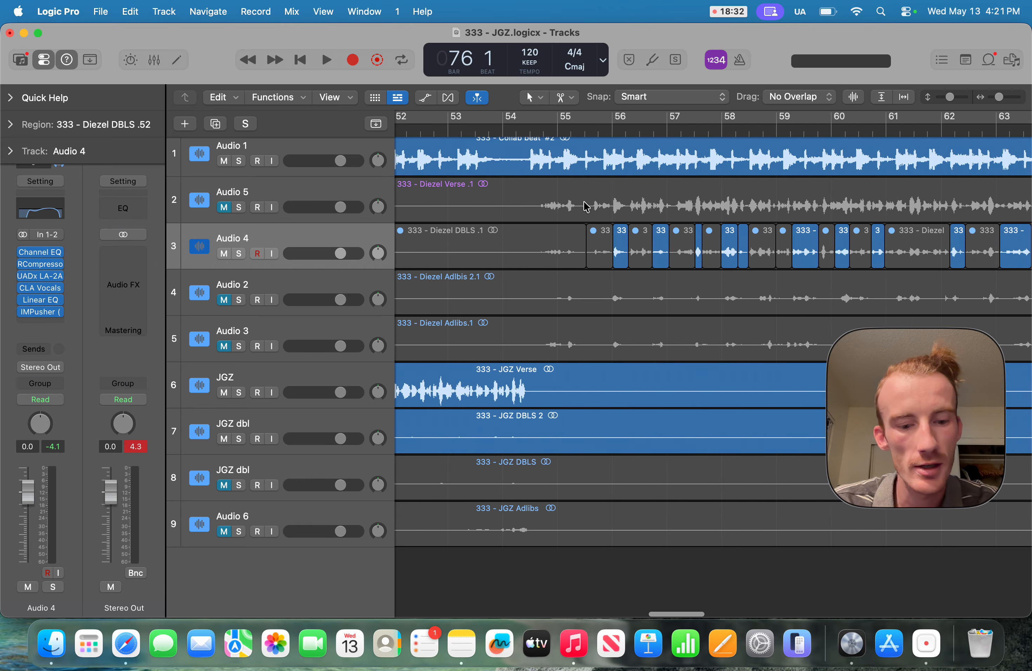
scroll(587, 207, "left", 5)
scroll(626, 190, "down", 5)
scroll(626, 189, "up", 1)
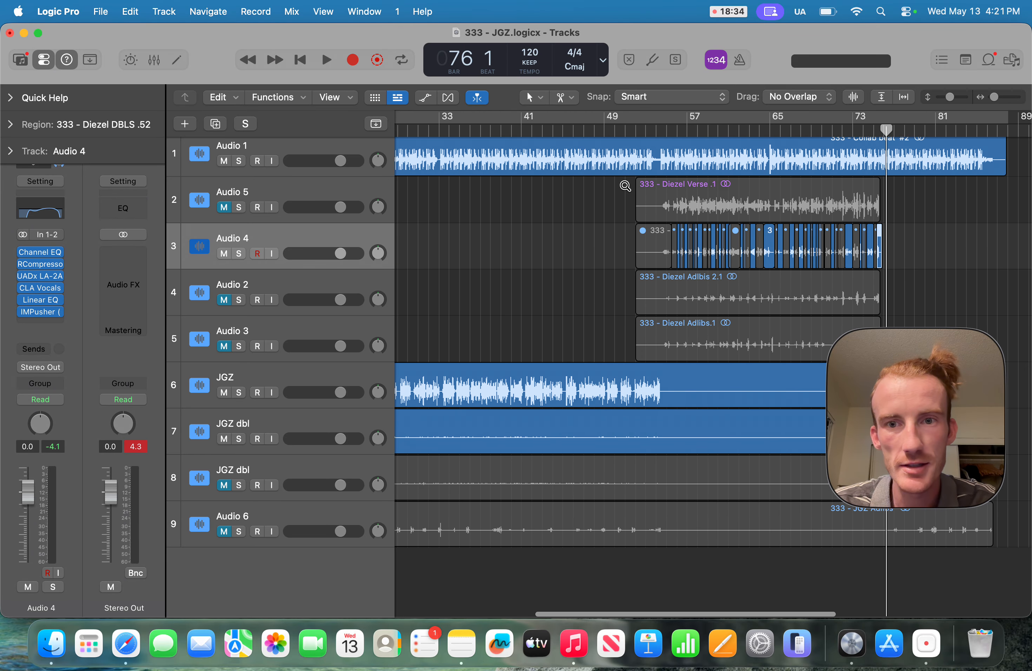
scroll(626, 190, "down", 1)
scroll(626, 190, "up", 4)
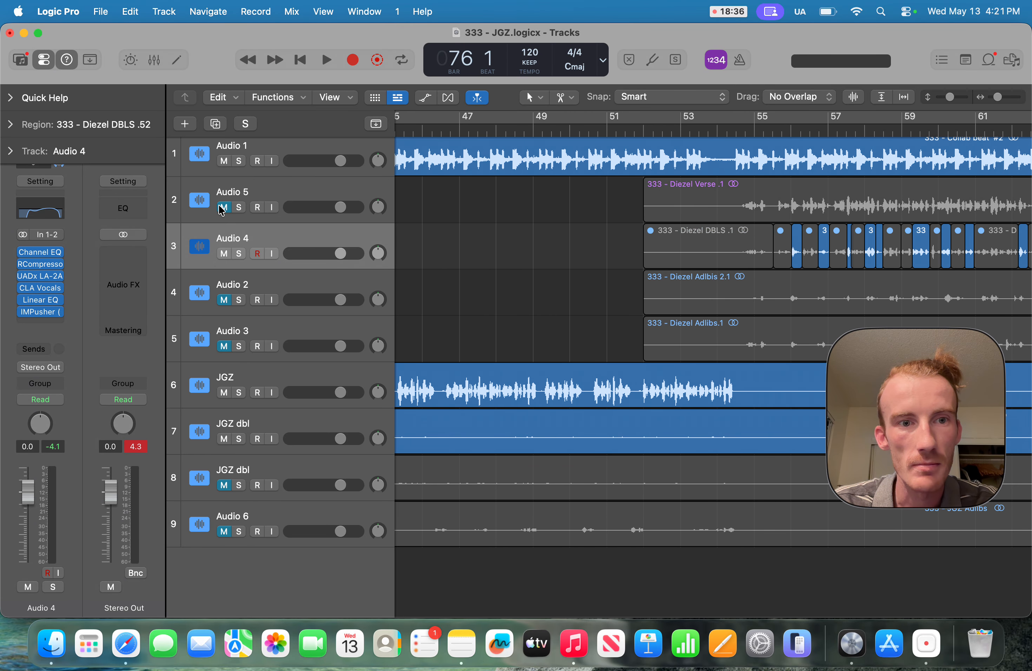
left_click(889, 192)
Step: Look over the lead verse and its edited doubles, and select the Audio 5 track to show its channel strip
scroll(931, 192, "right", 2)
scroll(931, 192, "right", 3)
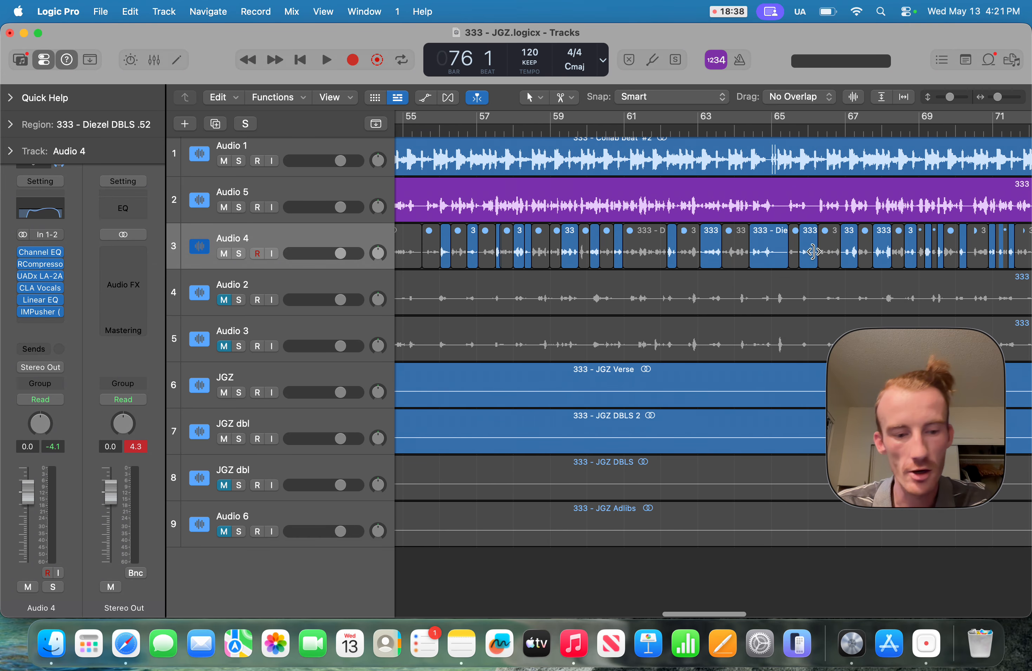
scroll(813, 249, "down", 5)
scroll(813, 249, "up", 5)
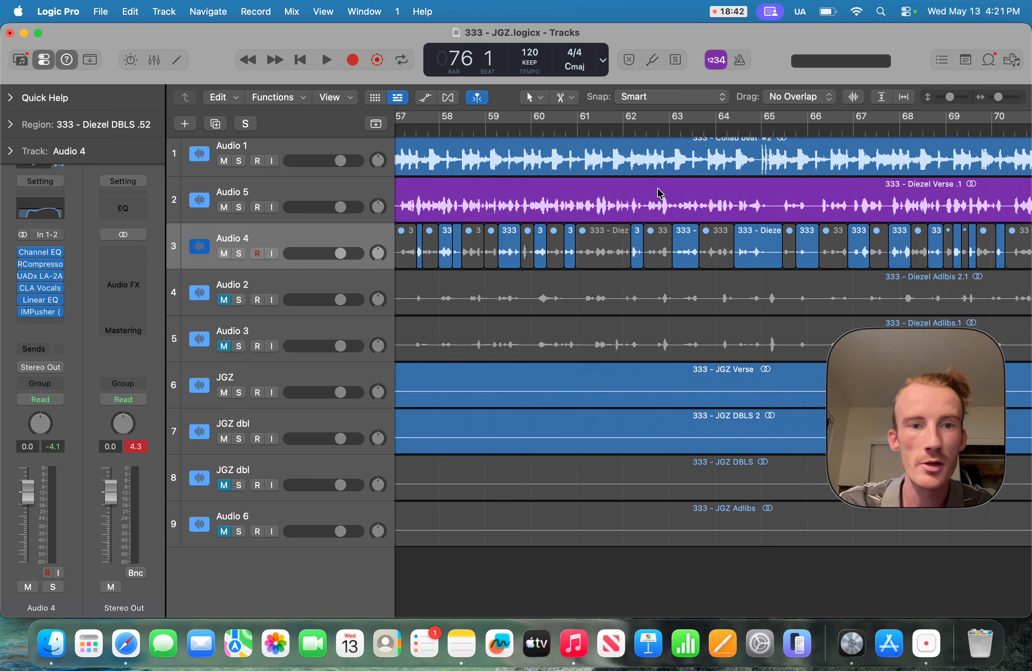
left_click(300, 199)
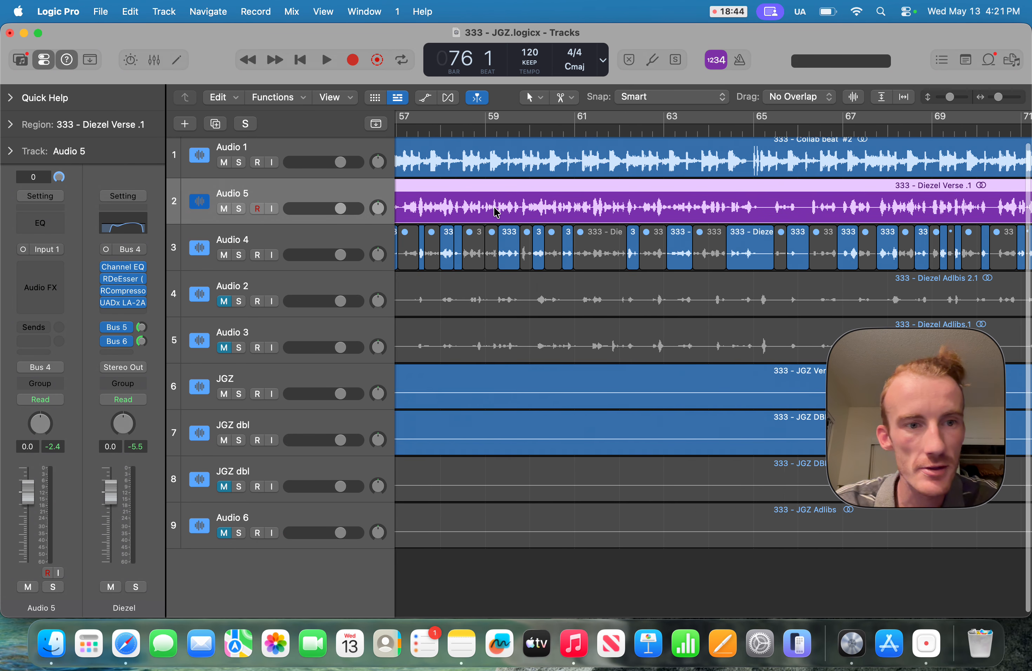
scroll(497, 214, "down", 3)
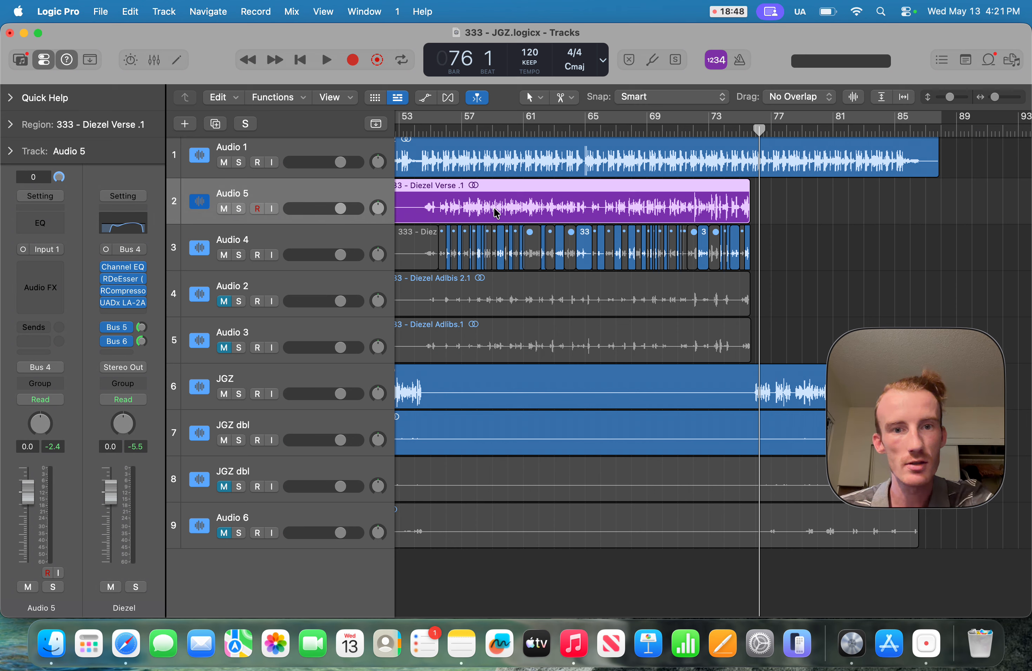
Step: Select Audio 4 and inspect its CLA Vocals, Linear Phase EQ and Infected Mushroom Pusher plug-ins, closing each one
left_click(310, 242)
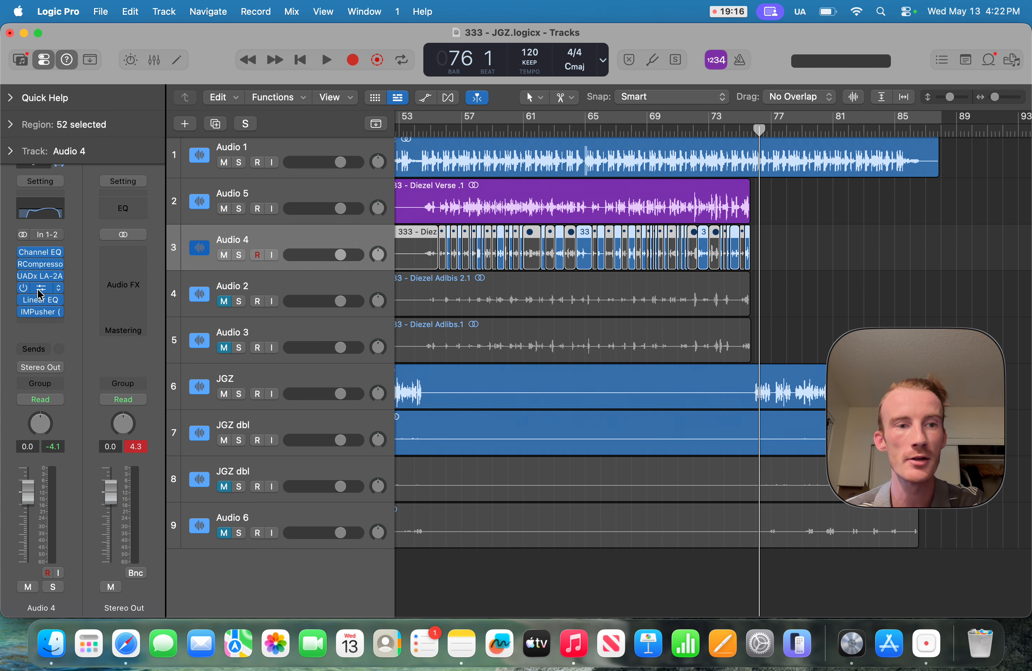
left_click(40, 289)
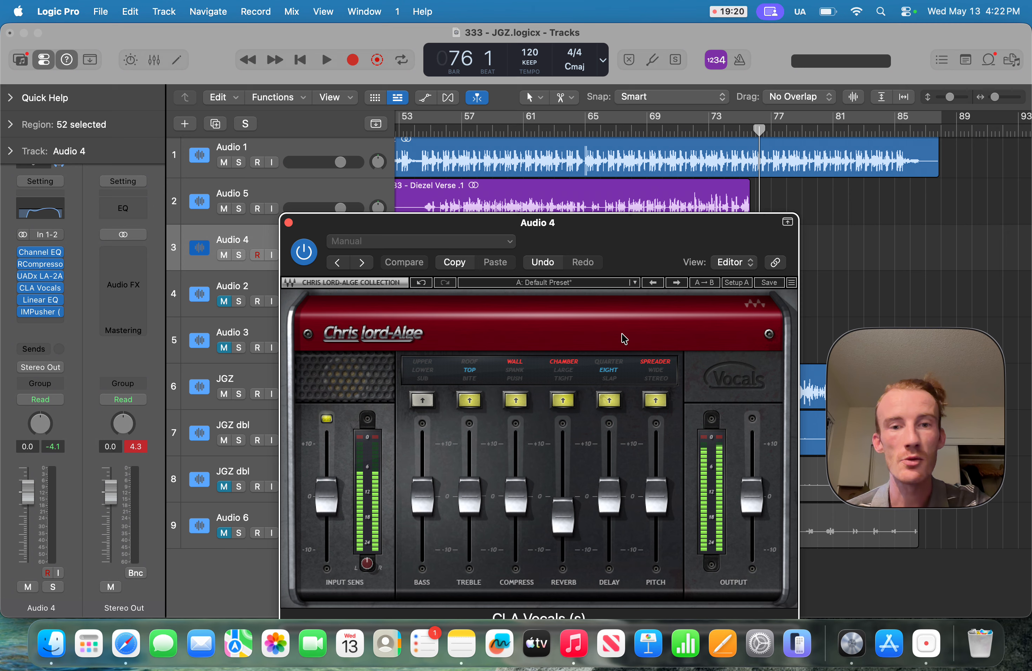
left_click(288, 223)
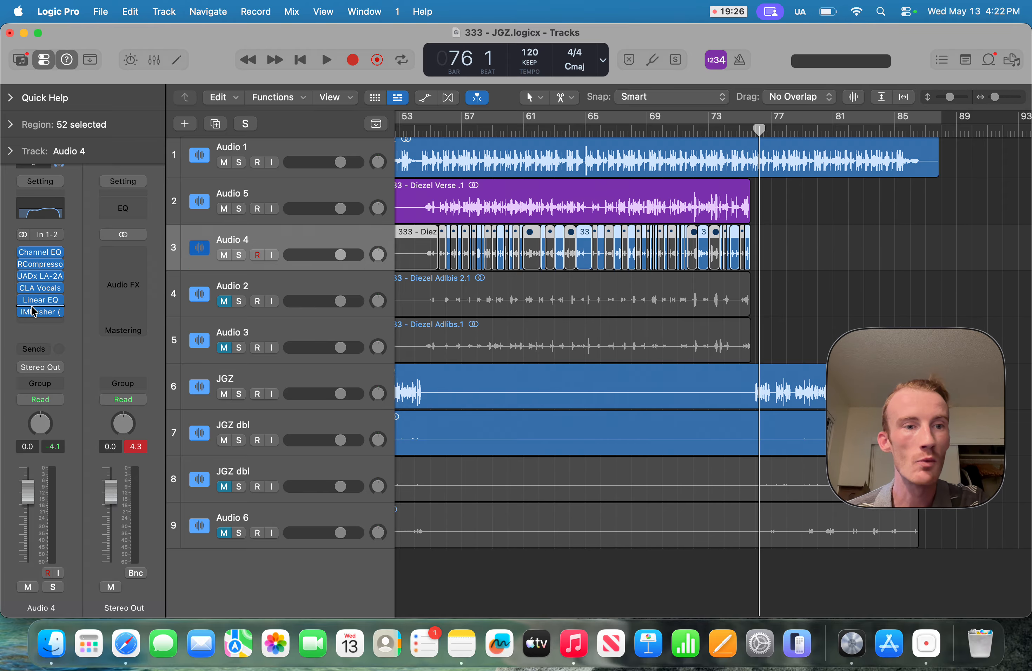
left_click(42, 300)
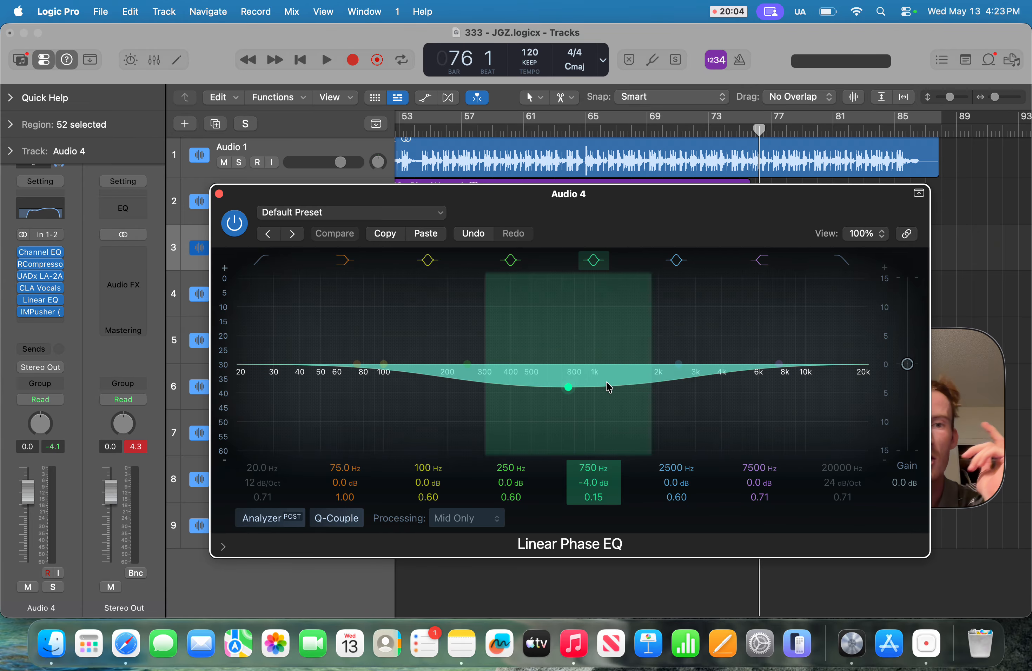
left_click(220, 194)
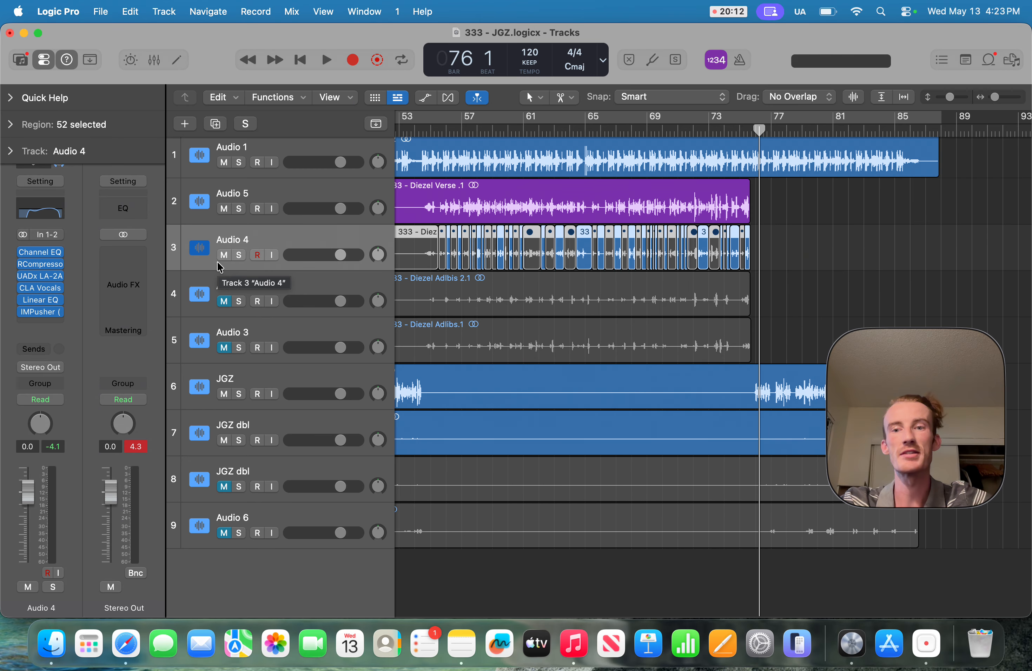
left_click(40, 312)
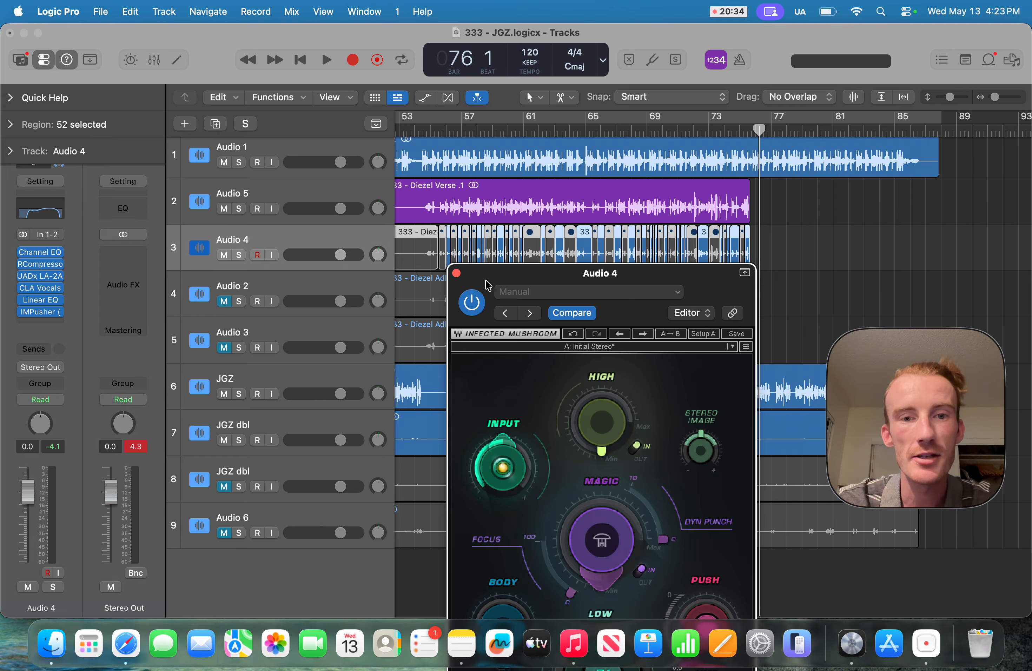
left_click(457, 275)
Step: Play the full mix from bar 52 to bar 77 and raise Audio 4's volume to 2.1 dB
scroll(537, 274, "left", 10)
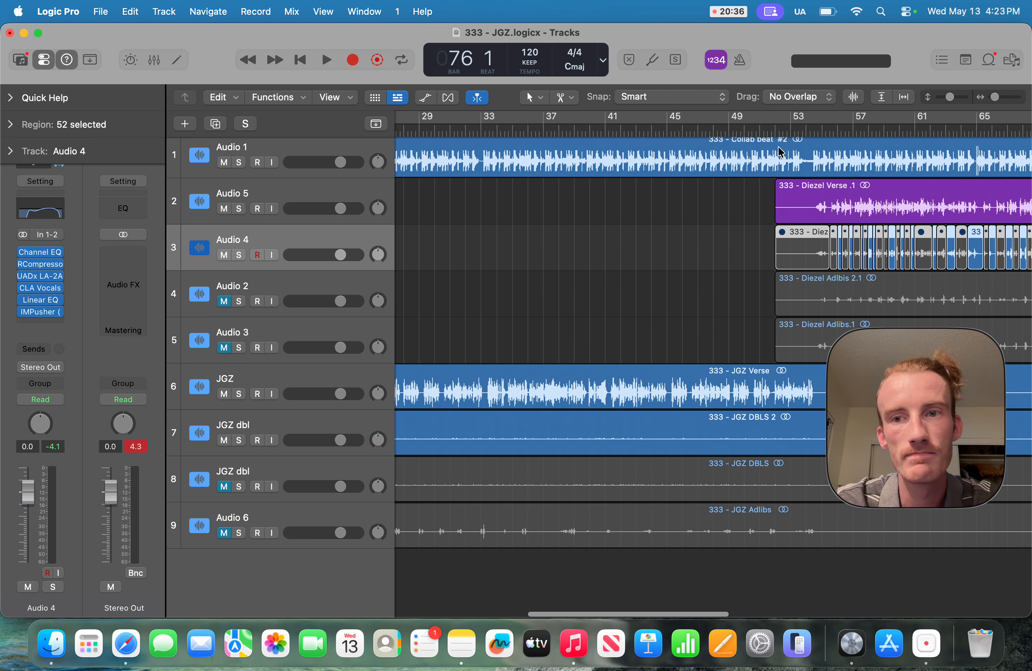
left_click(785, 134)
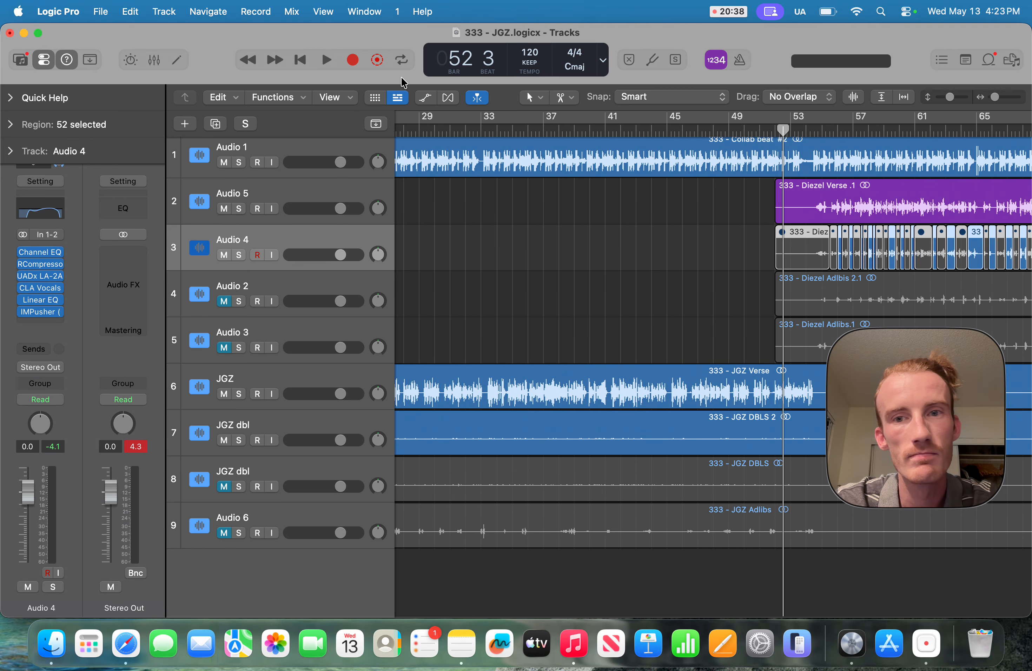
key("space")
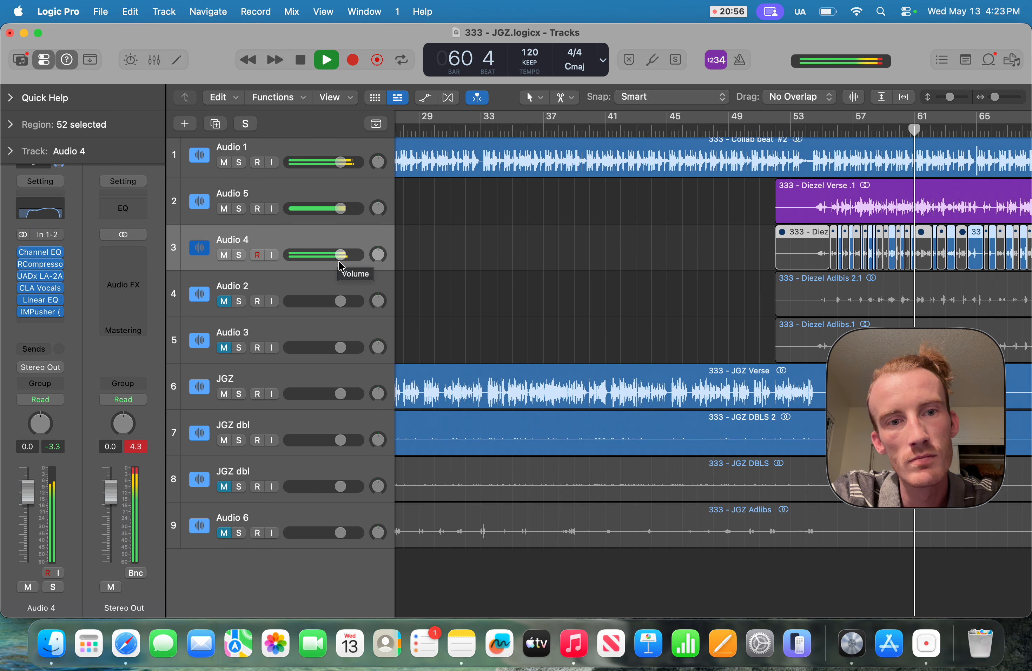
left_click_drag(342, 260, 348, 260)
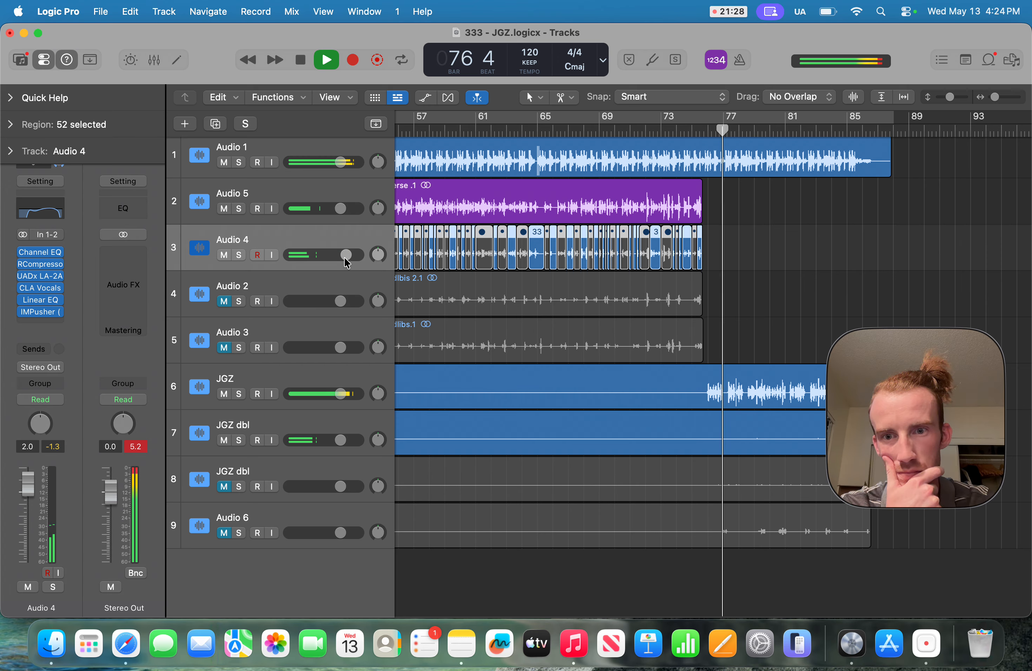
key("space")
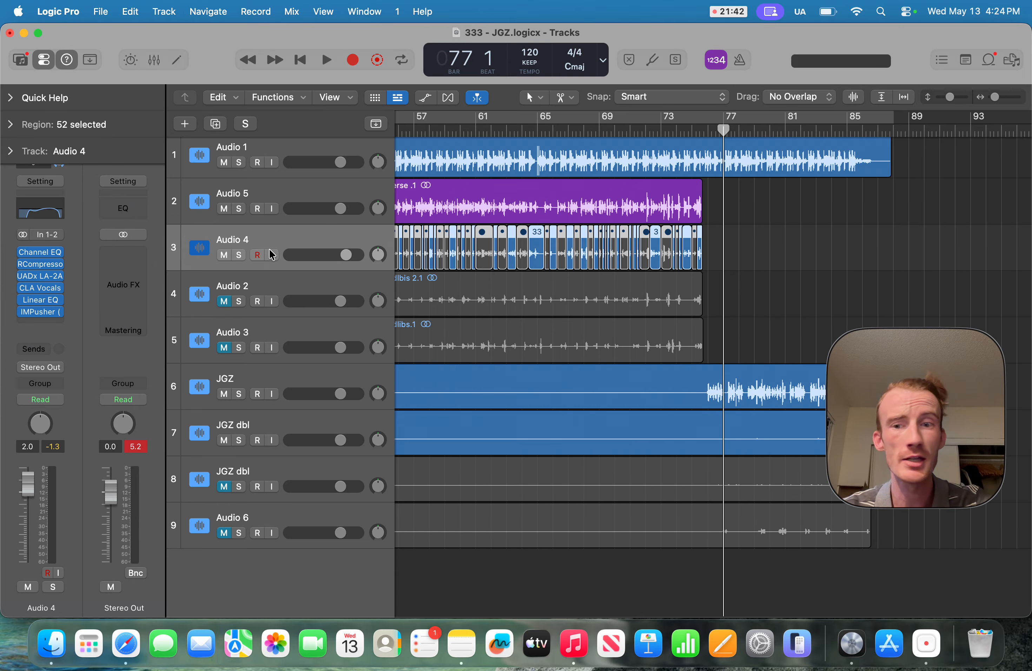
left_click(346, 255)
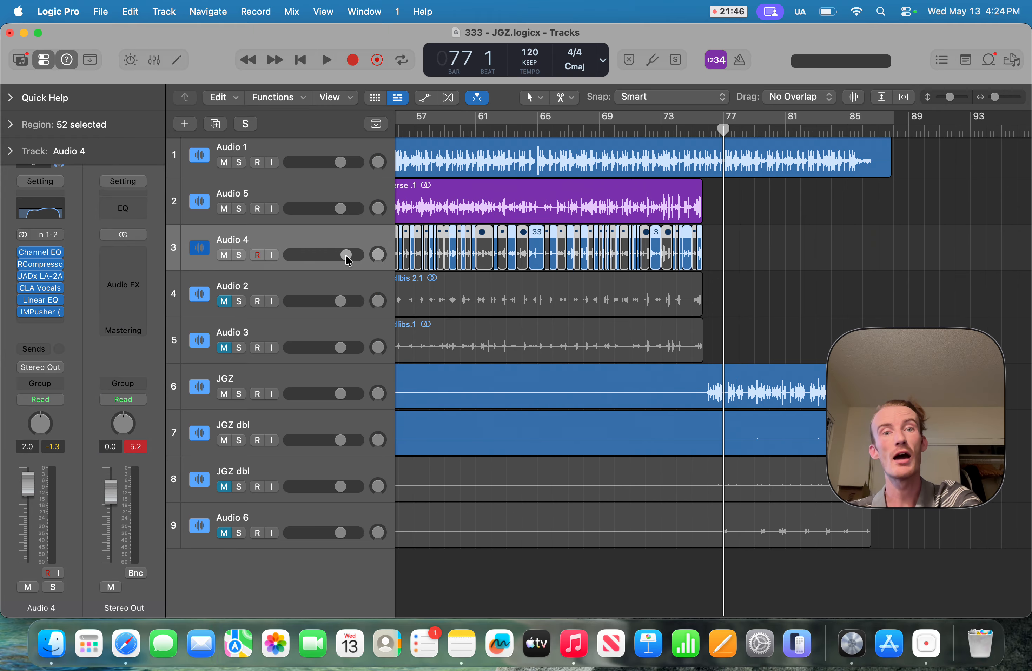
left_click_drag(345, 255, 345, 257)
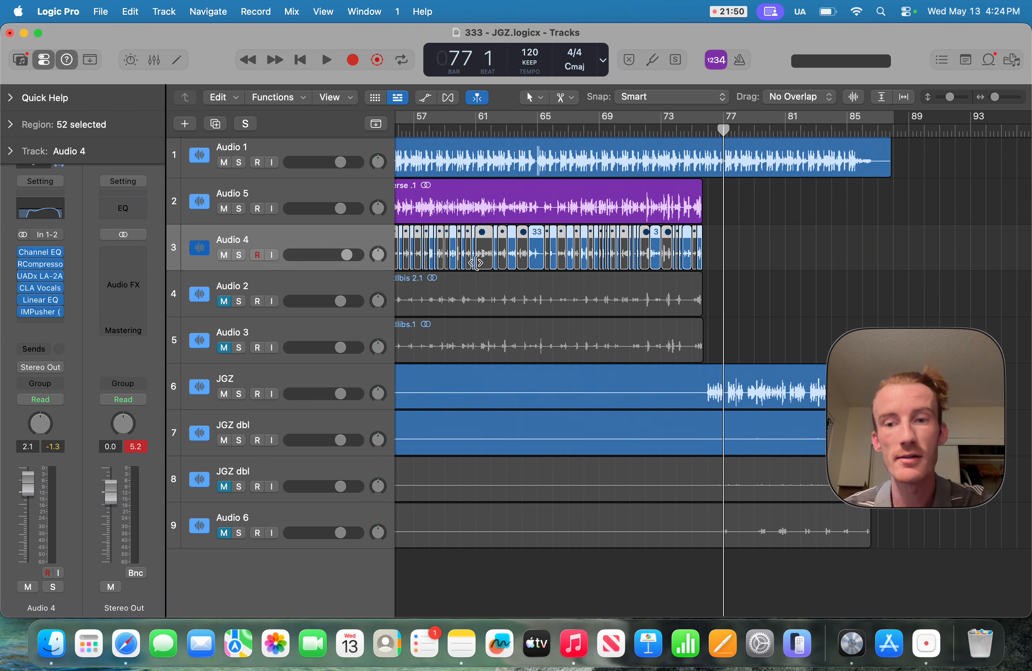
Step: Select the Audio 5 lead vocal track to show its channel strip
scroll(480, 265, "left", 5)
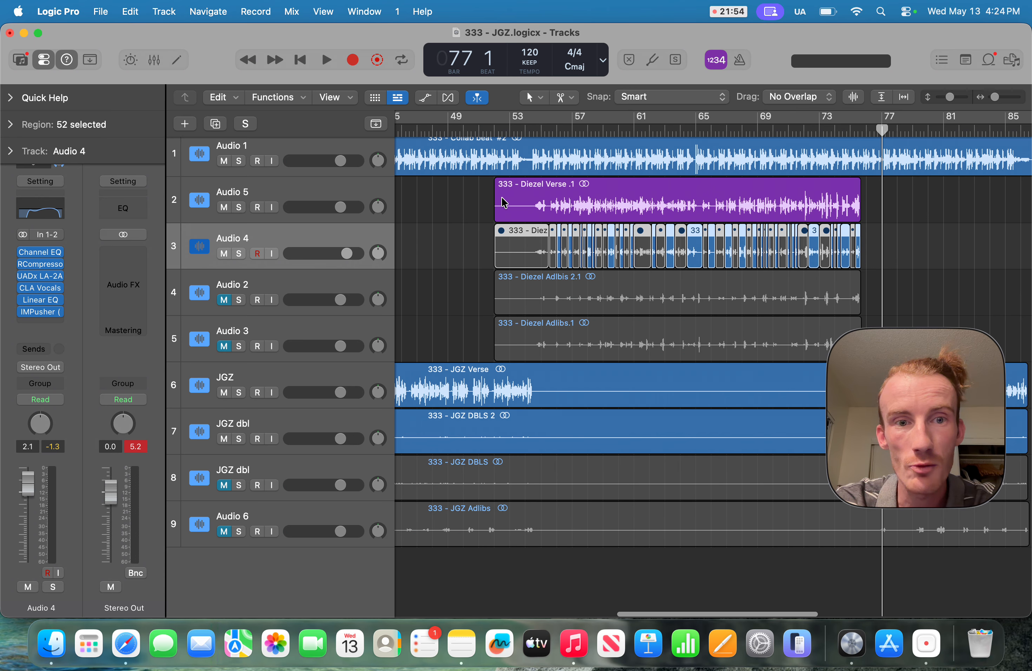
left_click(294, 200)
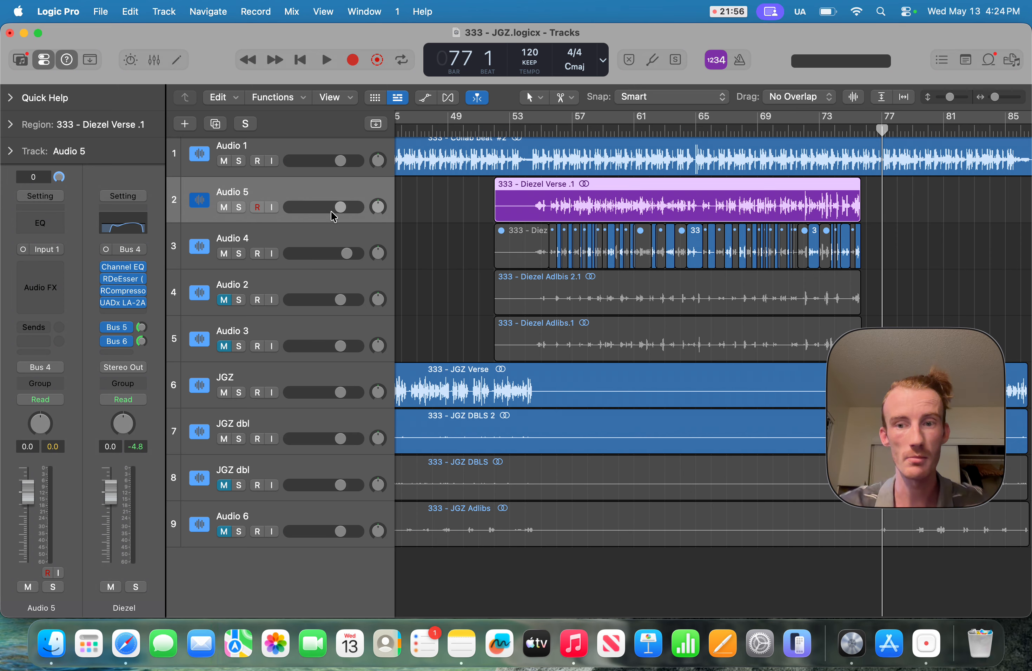